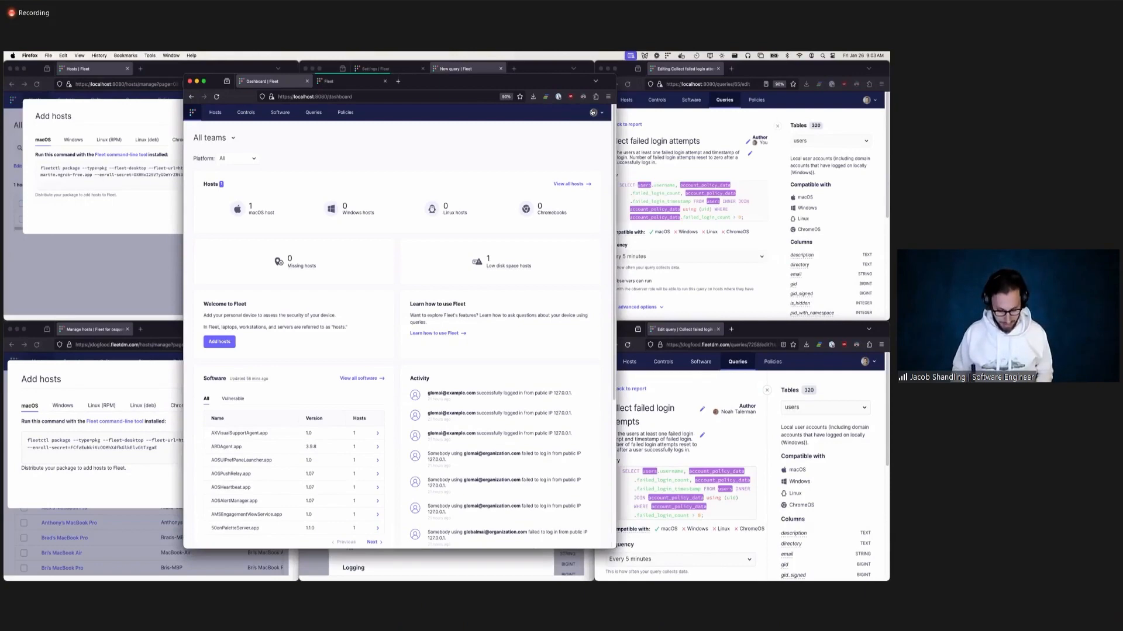
Open the localhost:8080 dashboard in a second browser window and tile it beside the existing dashboard window, one third to two thirds.
key("super+n")
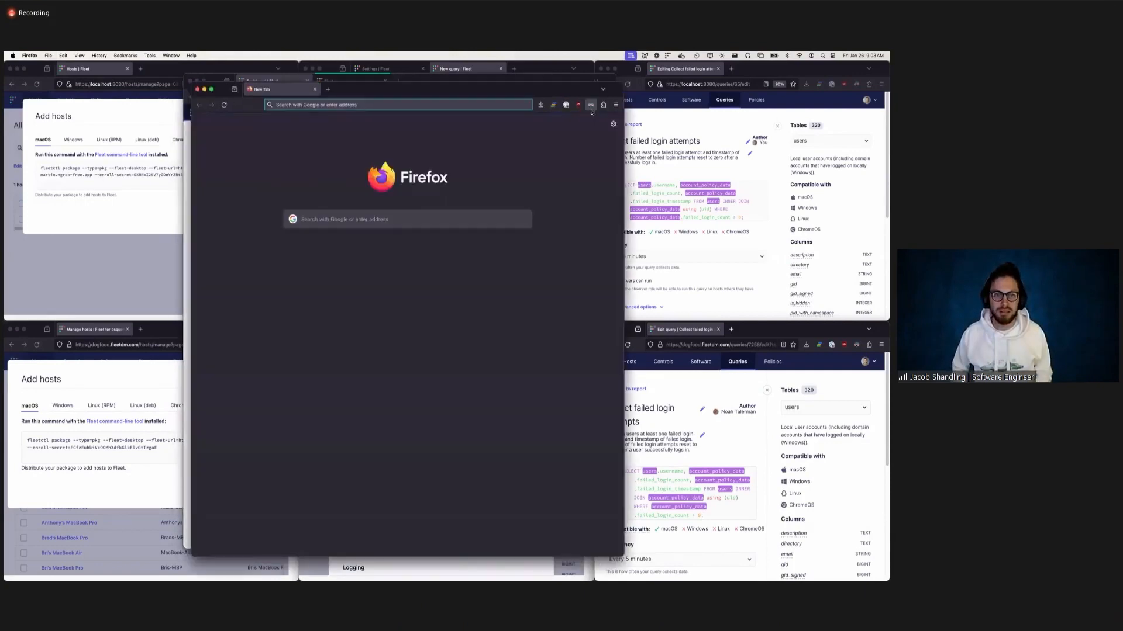
key("ctrl+alt+e")
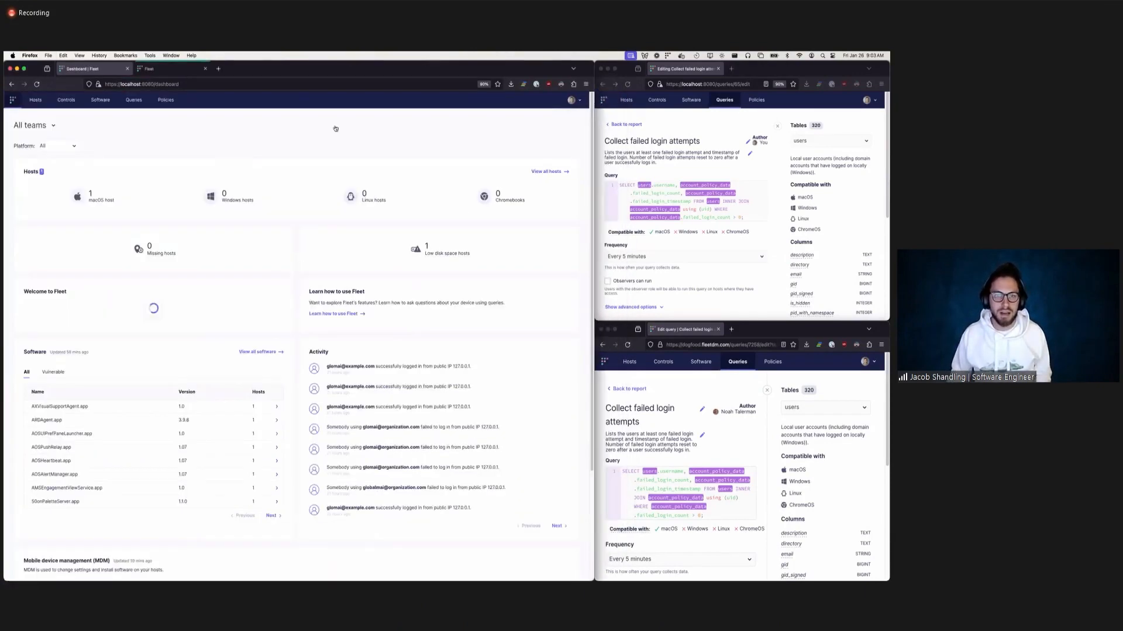
key("ctrl+alt+t")
left_click(204, 125)
type("lo")
key("Return")
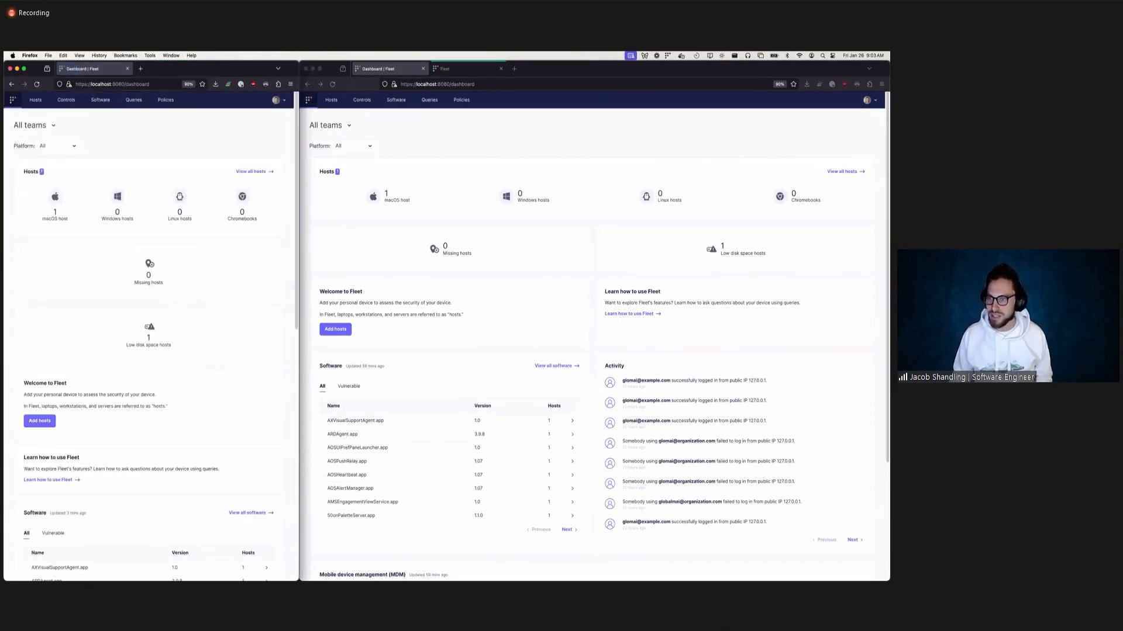
Open the host expiry settings of the Apples team in the wider window.
left_click(871, 100)
left_click(870, 100)
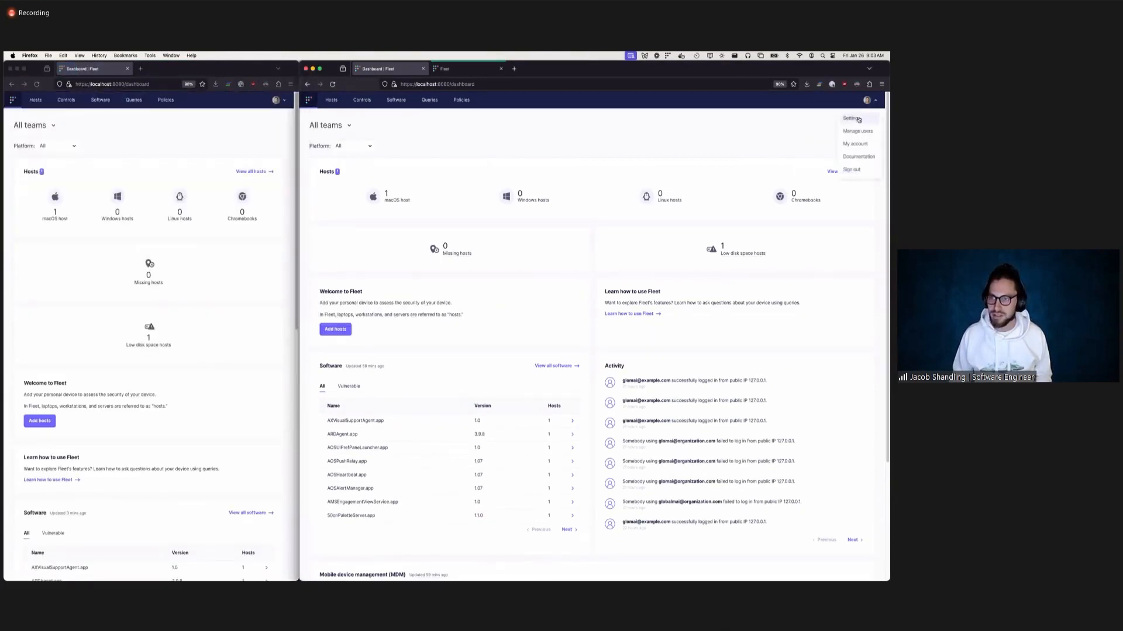
left_click(860, 119)
left_click(435, 141)
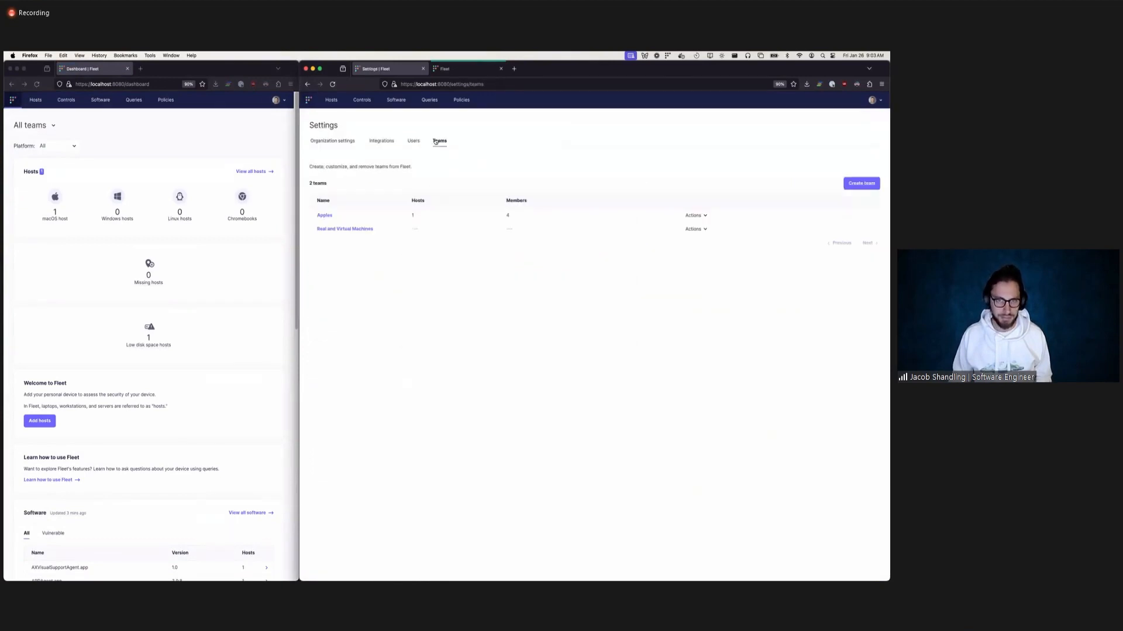
left_click(322, 216)
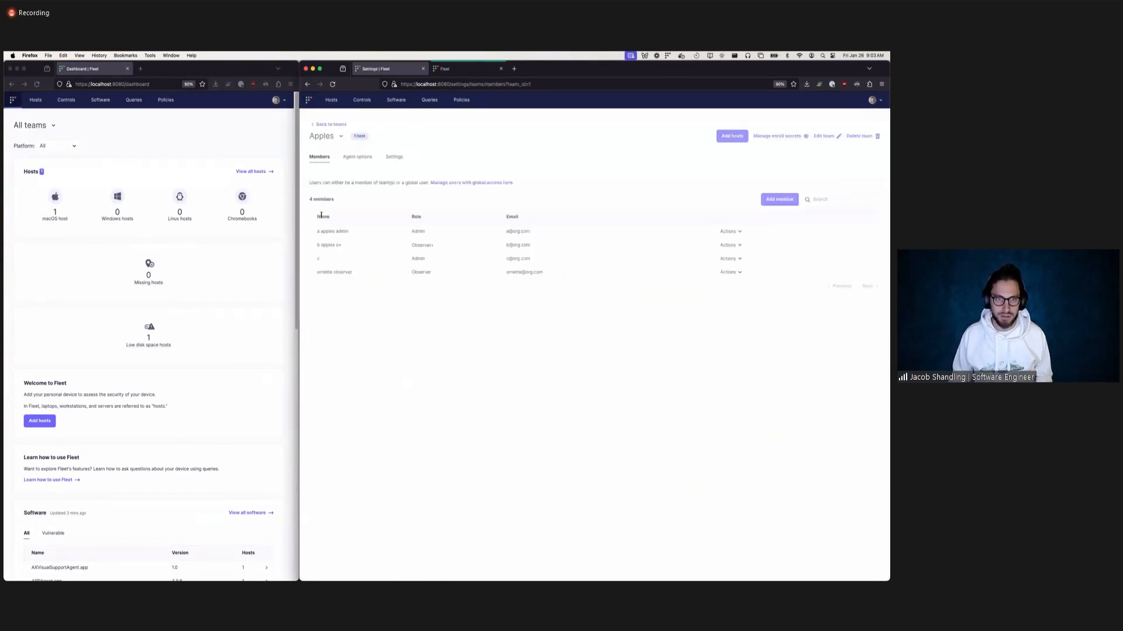
left_click(390, 160)
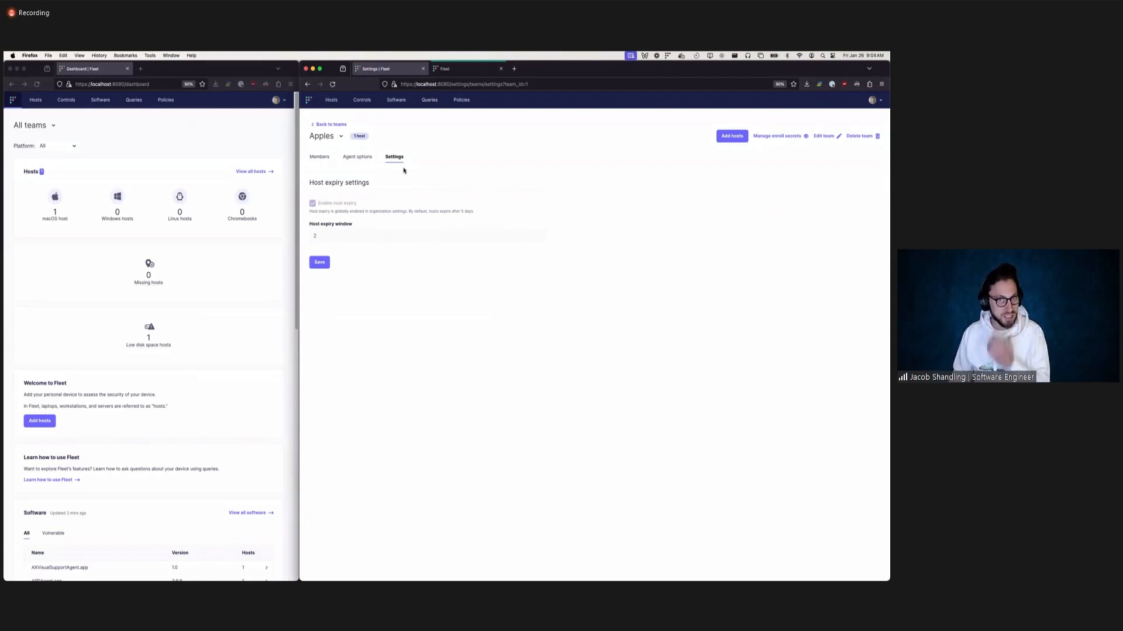
Disable host expiry in the organization's advanced options in the narrower window and save the change.
left_click(75, 143)
left_click(279, 100)
left_click(272, 117)
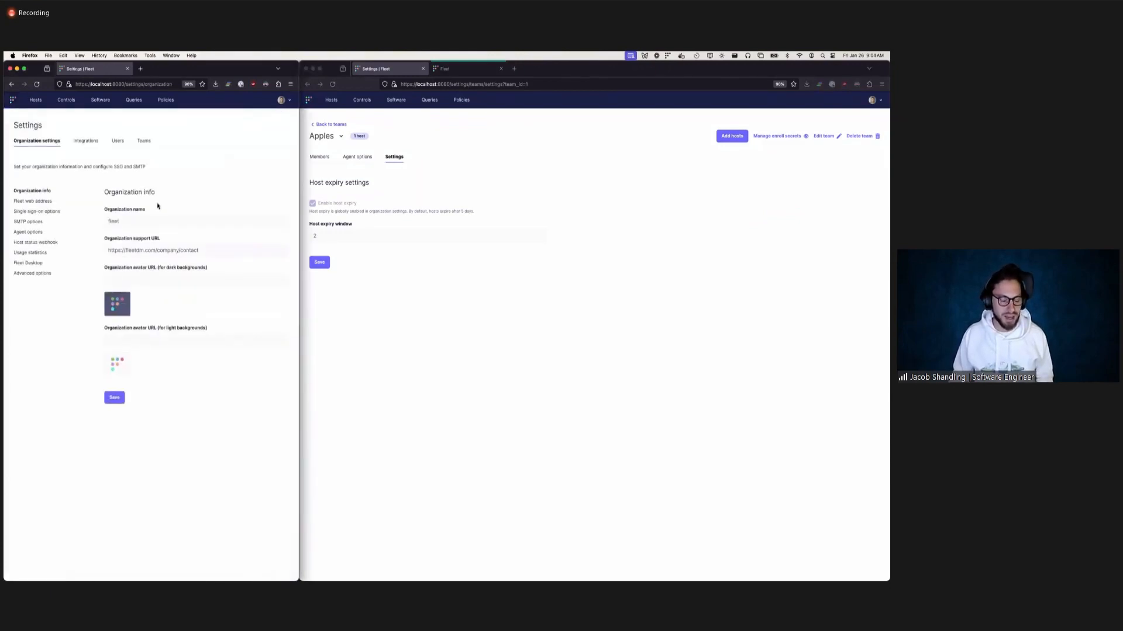
left_click(29, 273)
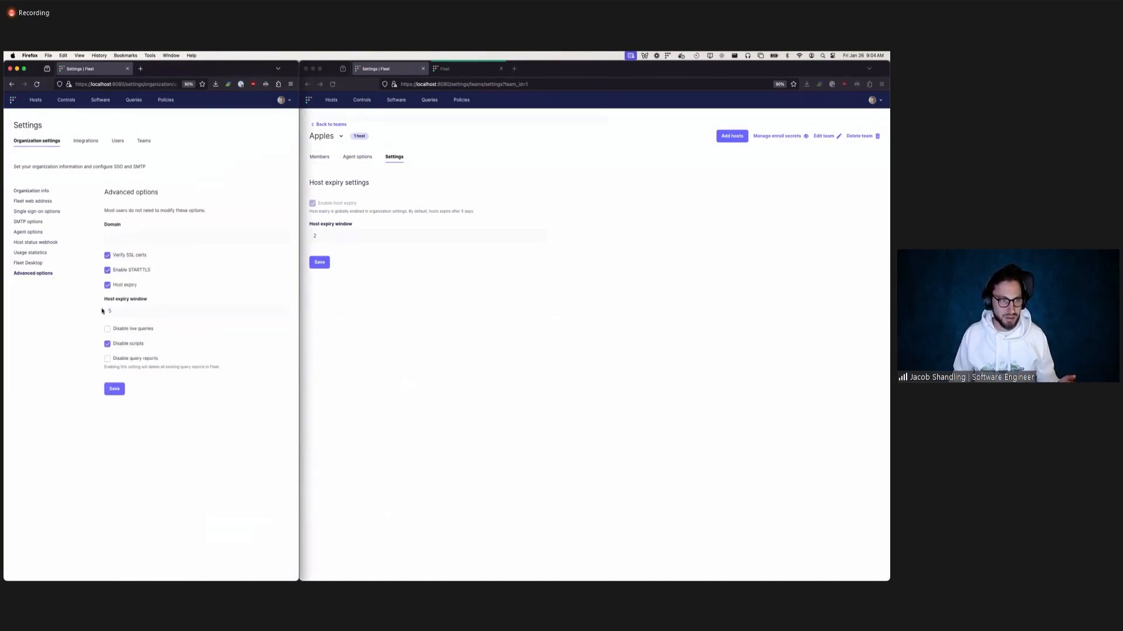
left_click(107, 285)
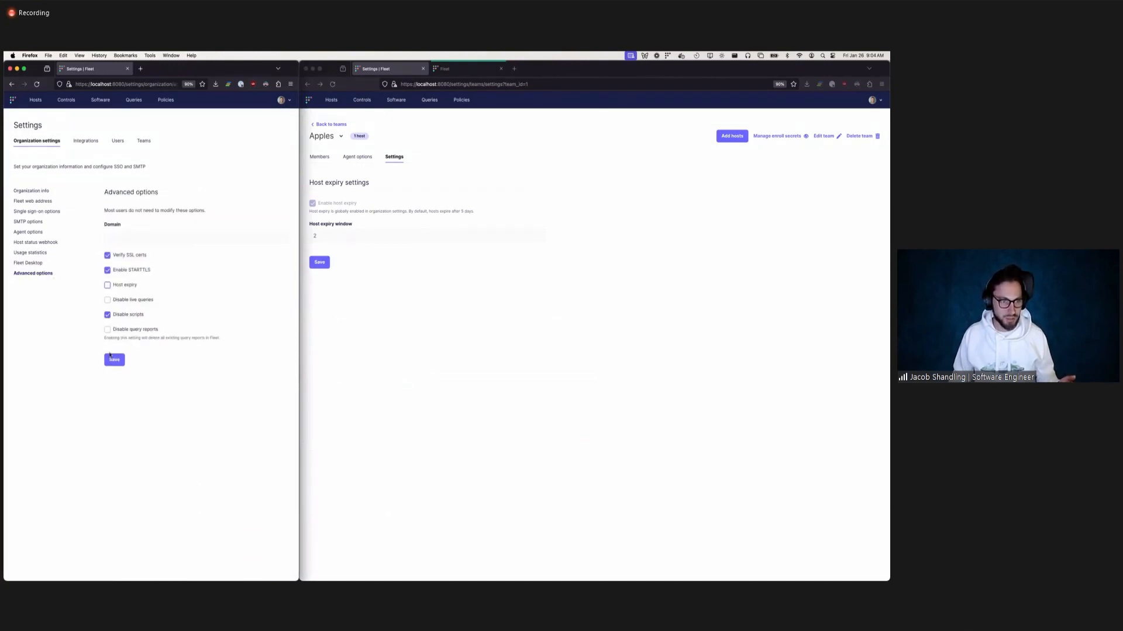
left_click(114, 360)
Reload the Apples team settings, switch host expiry off and back on, and save with the host expiry window of 2.
left_click(426, 318)
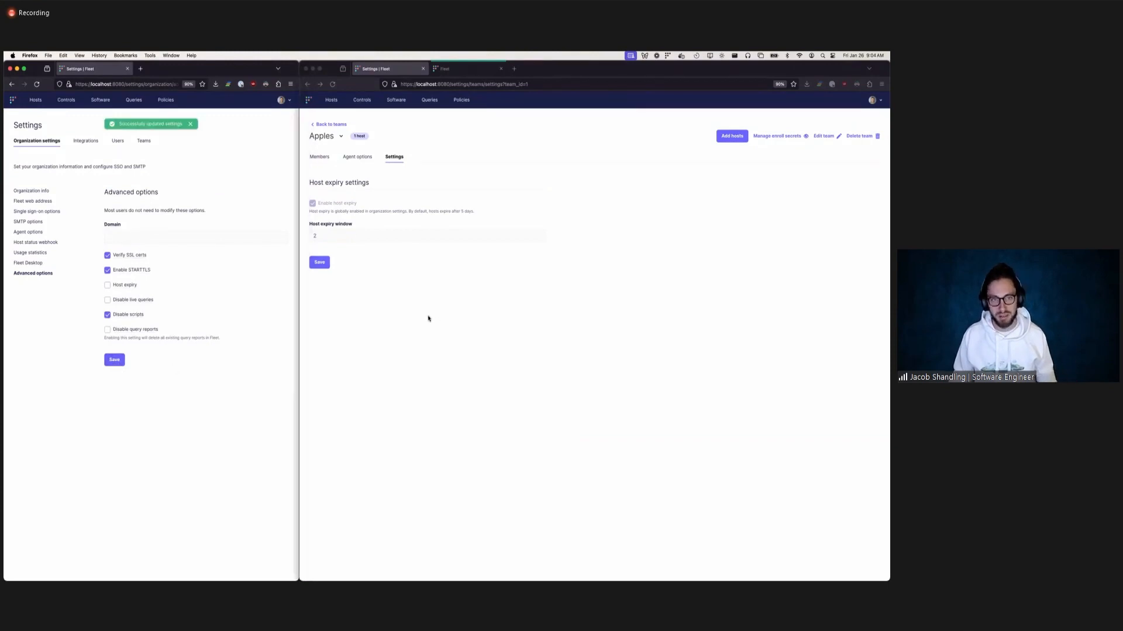
left_click(332, 84)
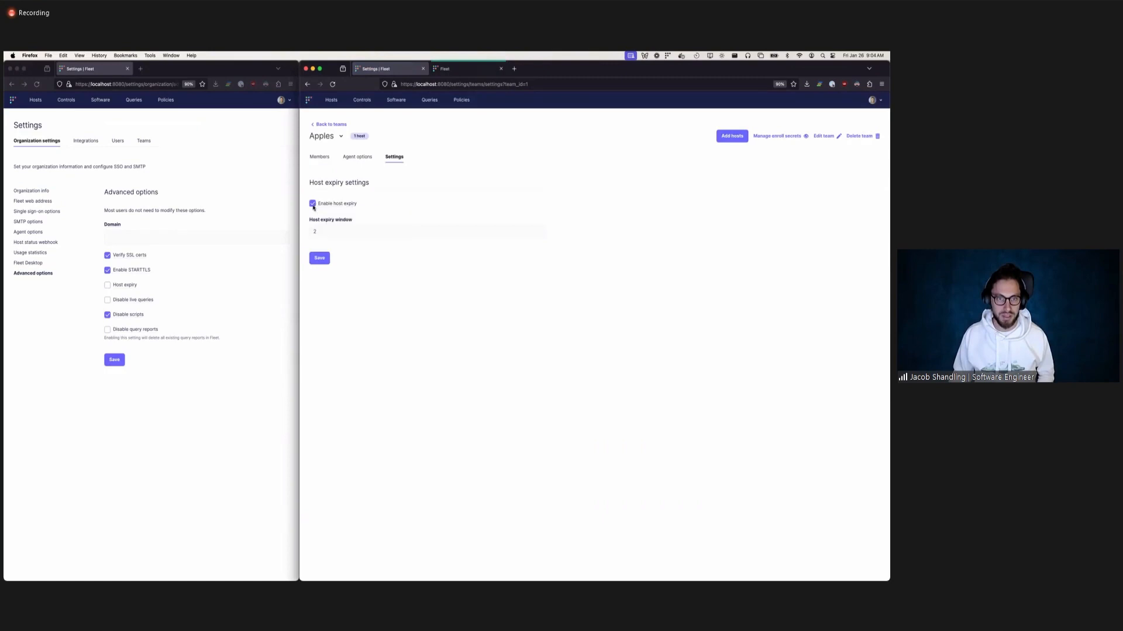
left_click(313, 204)
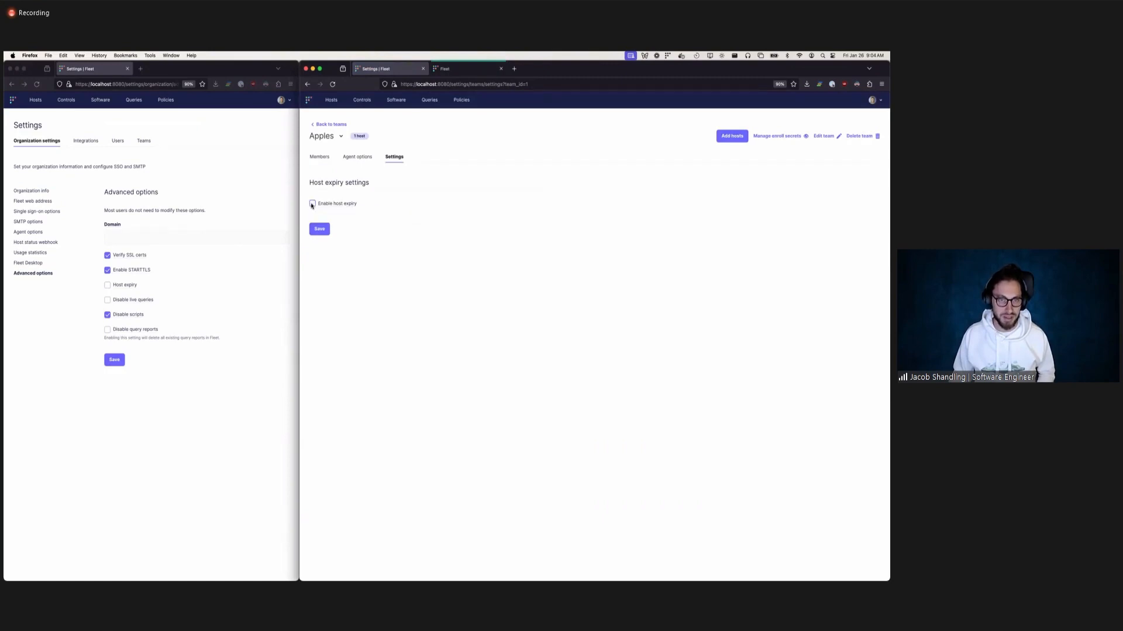
mouse_move(325, 206)
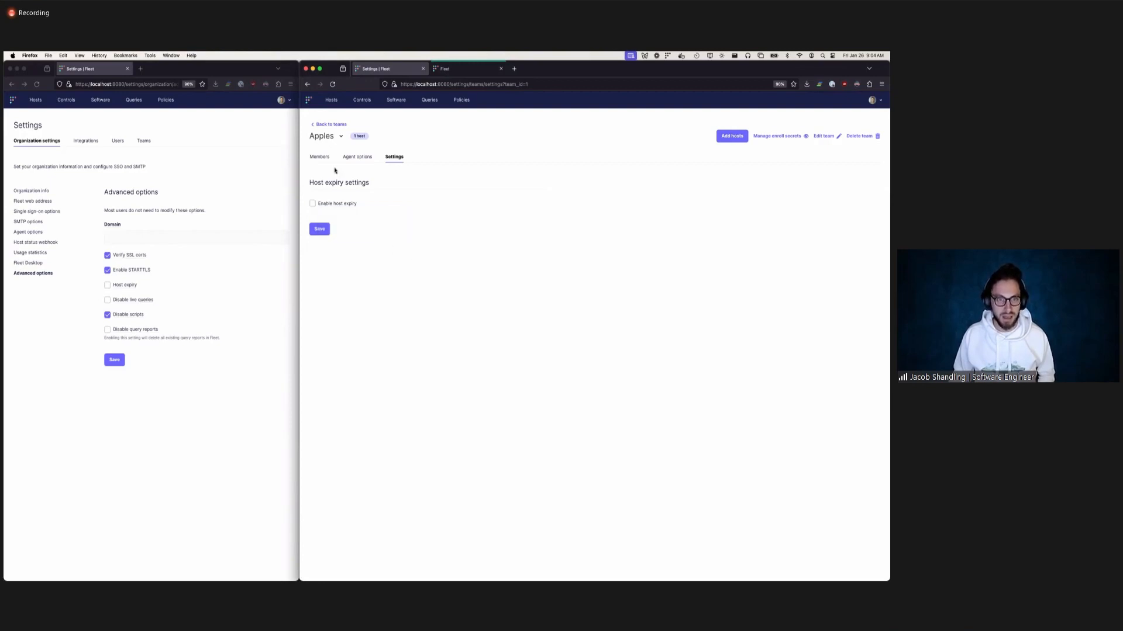
left_click(313, 205)
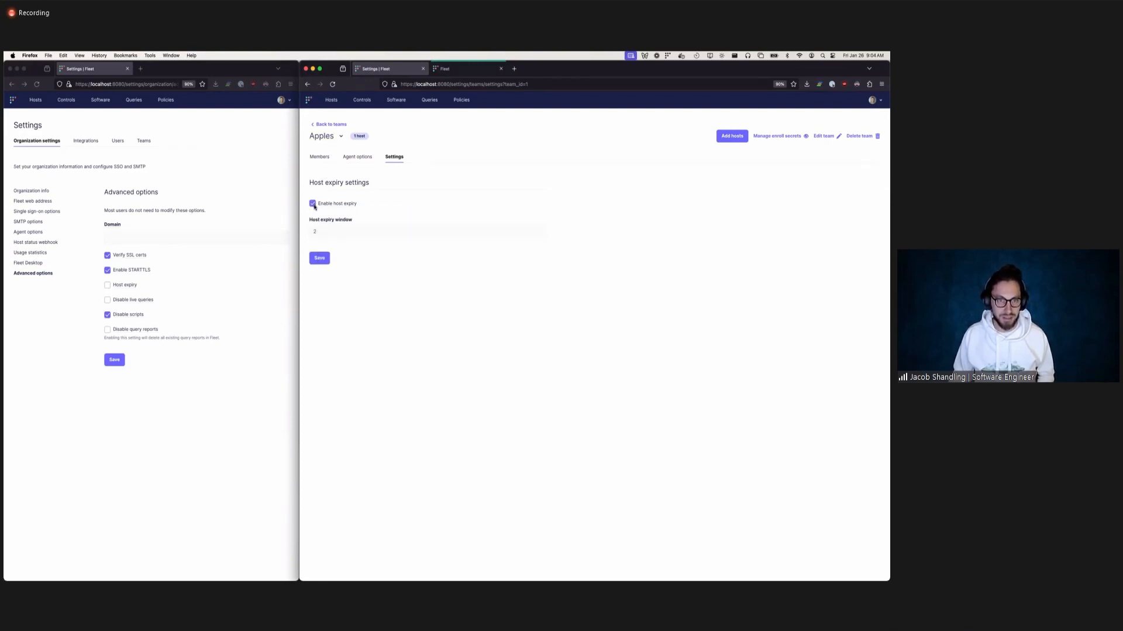
left_click(328, 260)
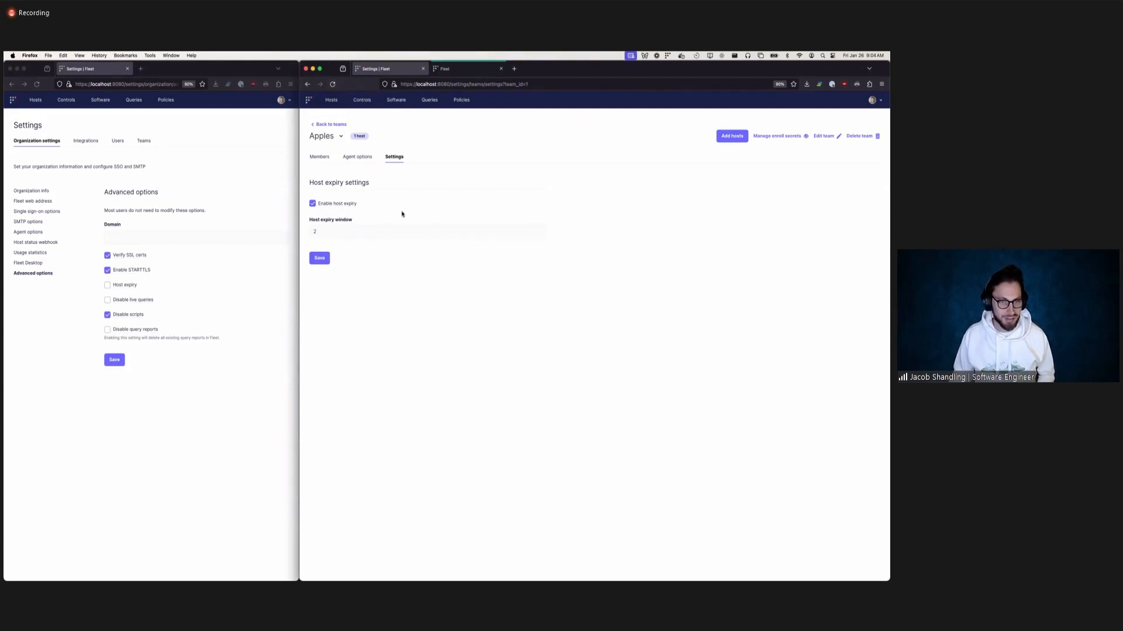
Enable host expiry for the Real and Virtual Machines team with an expiry window of 3 and save.
left_click(335, 136)
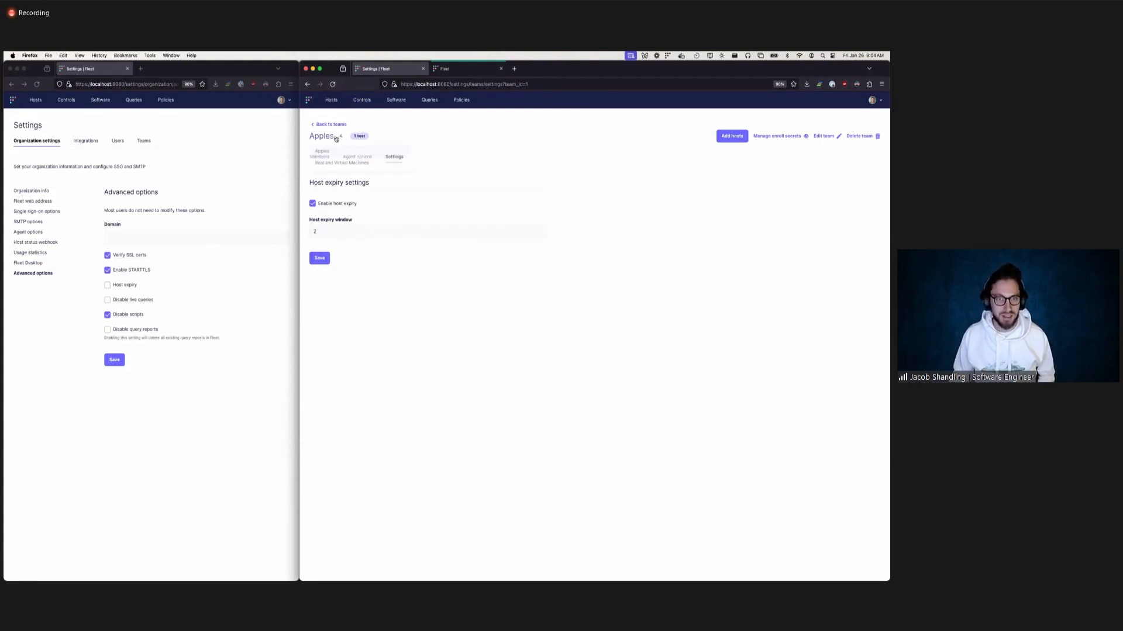
left_click(333, 161)
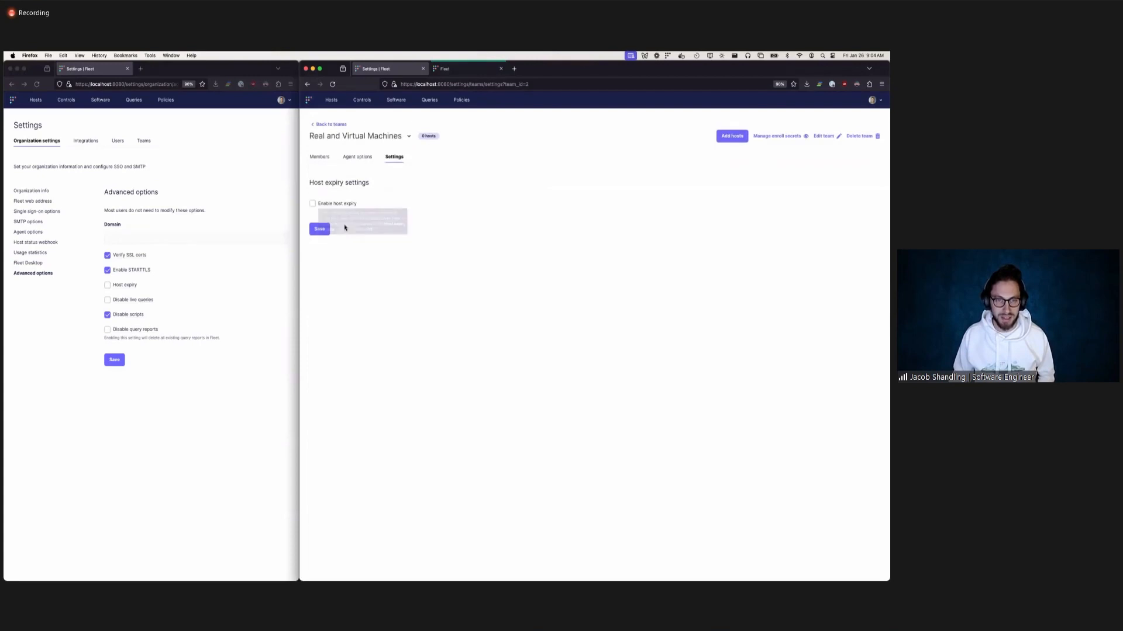
left_click(338, 136)
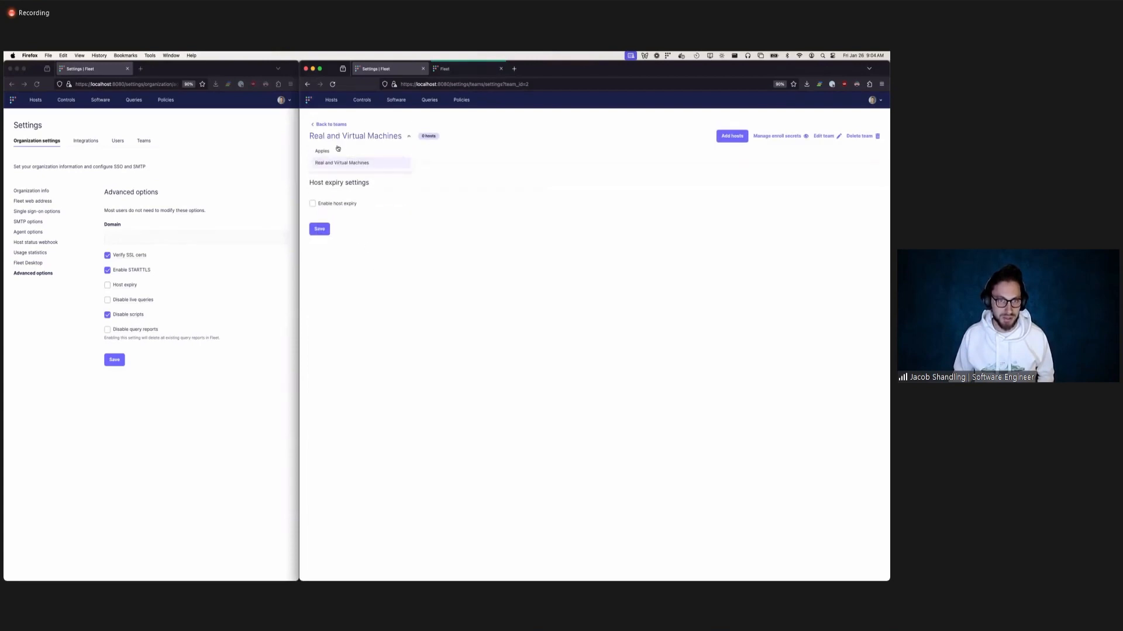
left_click(413, 265)
left_click(312, 203)
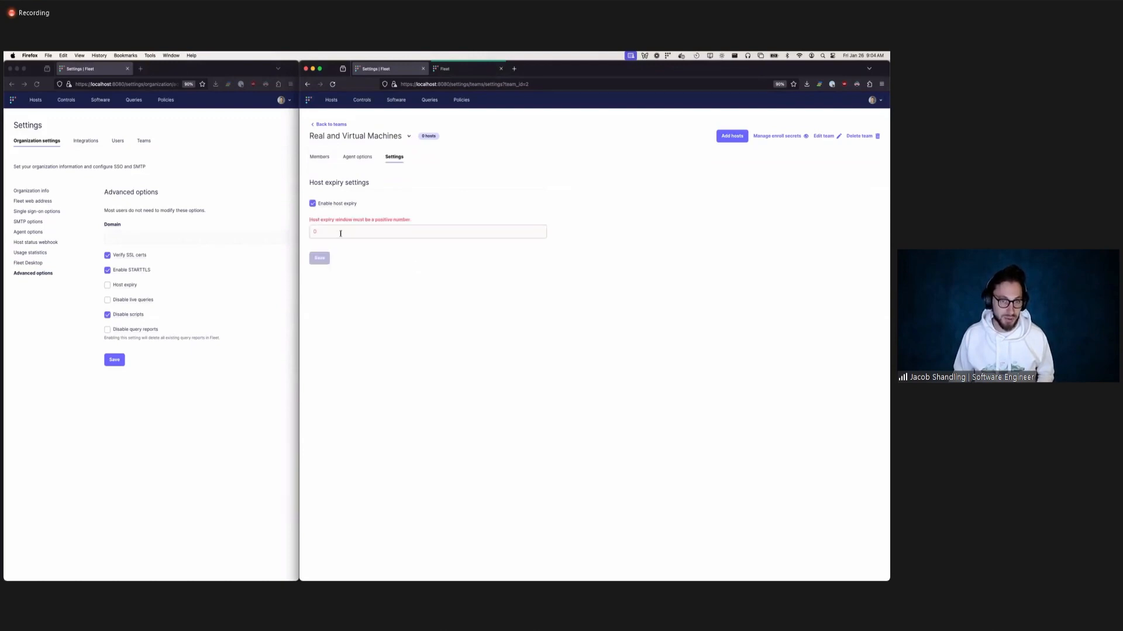
type("3")
left_click(323, 258)
Disable host expiry for the Apples team and save its settings.
left_click(345, 136)
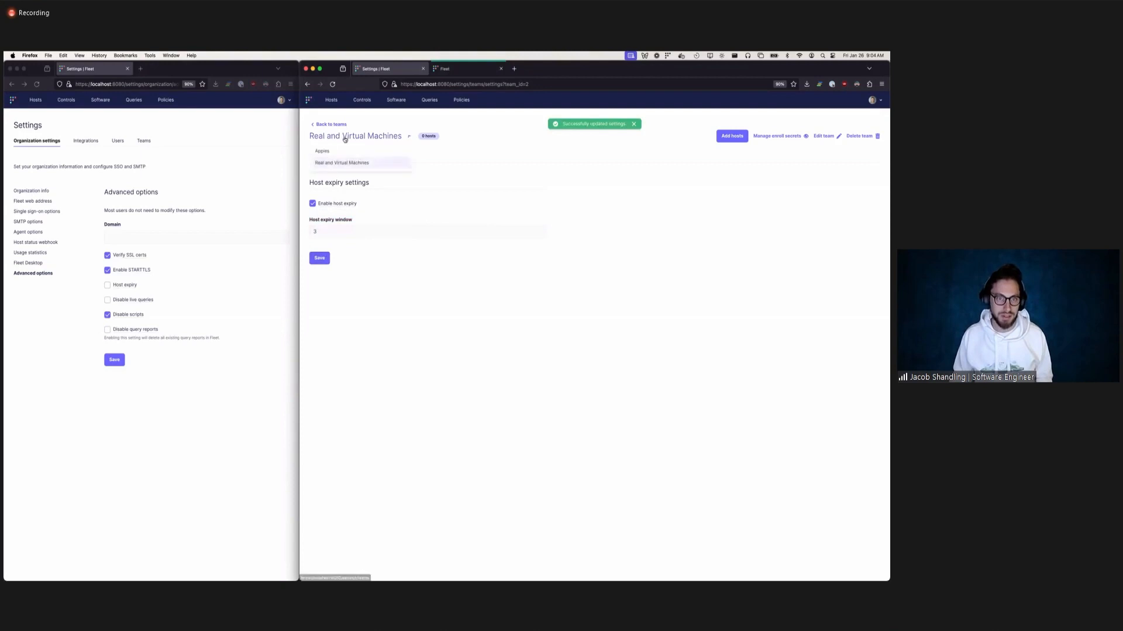
left_click(348, 158)
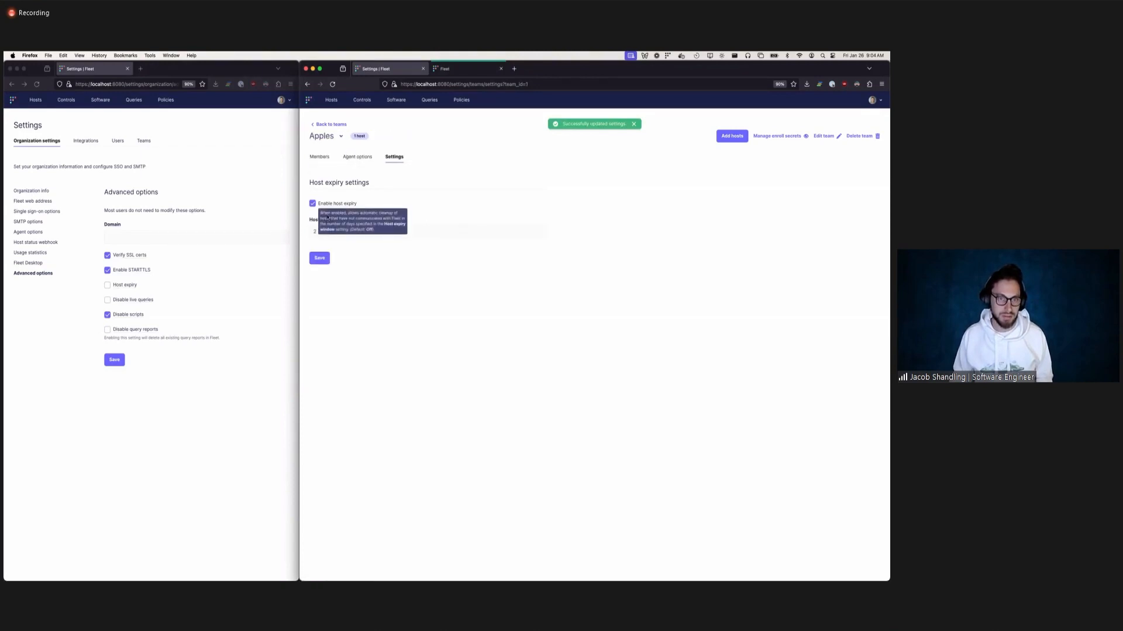
left_click(312, 203)
left_click(324, 228)
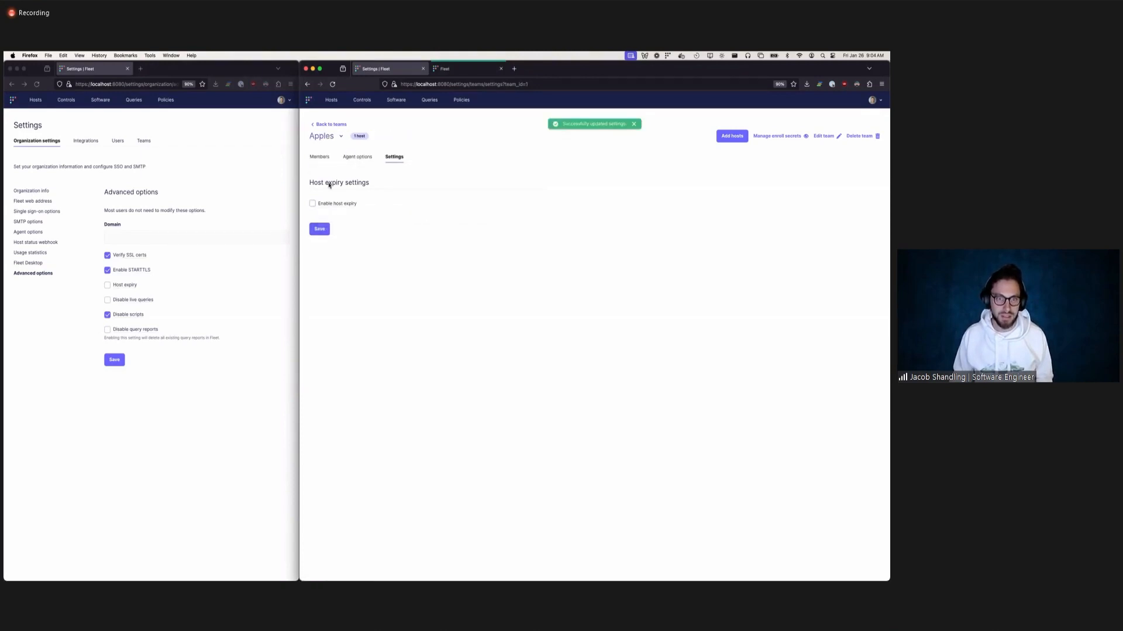
Disable host expiry for the Real and Virtual Machines team.
left_click(329, 136)
left_click(332, 165)
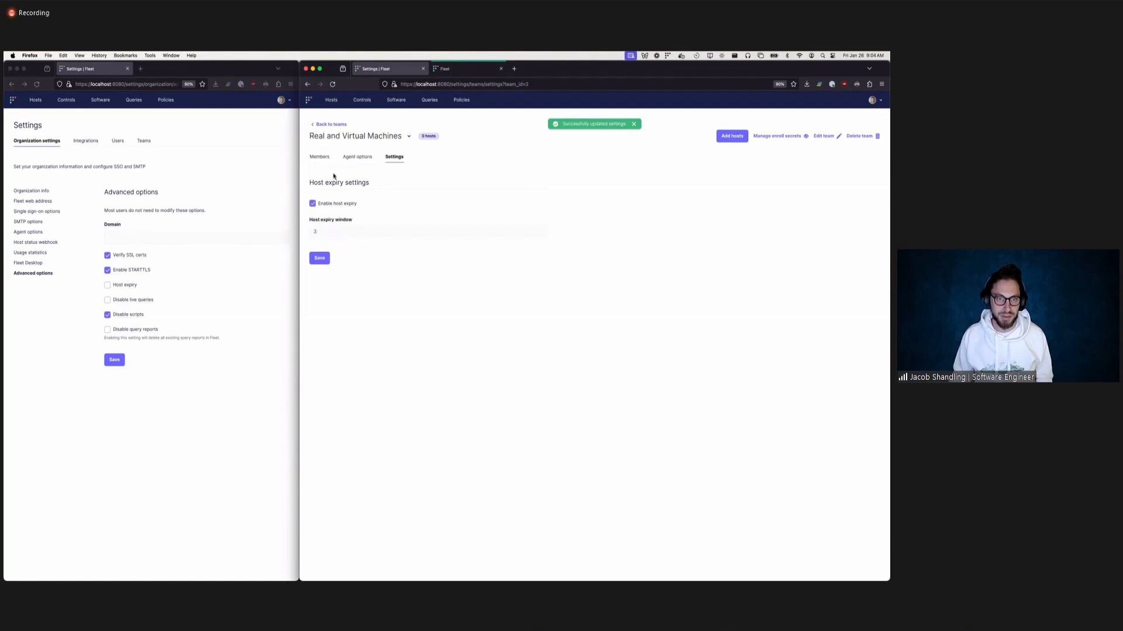
left_click(312, 203)
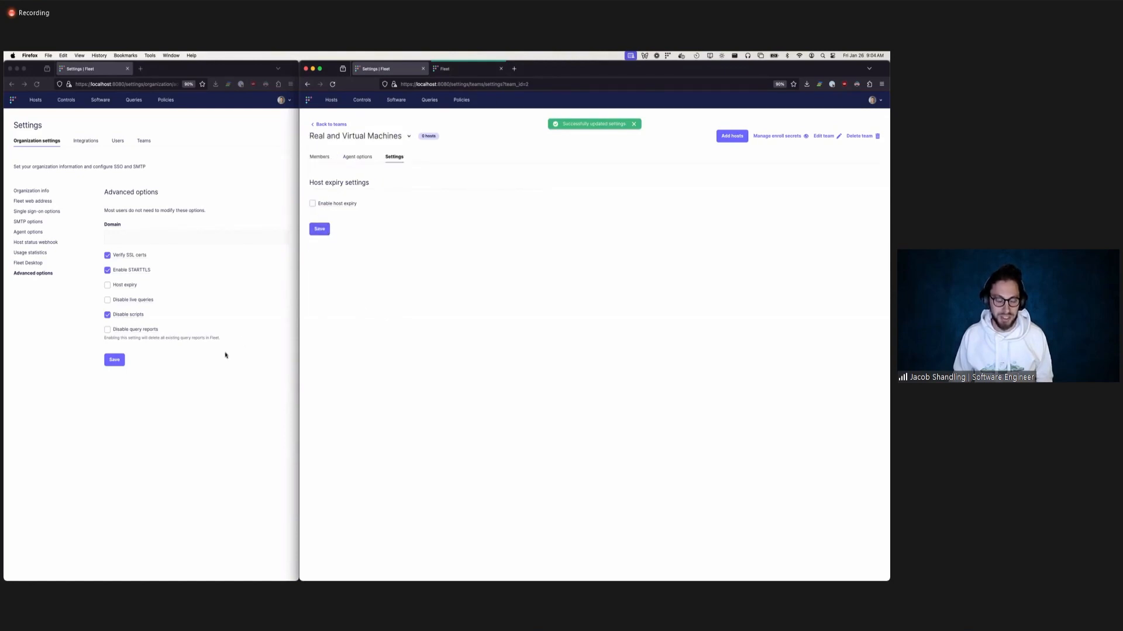
Enable host expiry in the organization's advanced options and save the change.
left_click(208, 400)
mouse_move(109, 287)
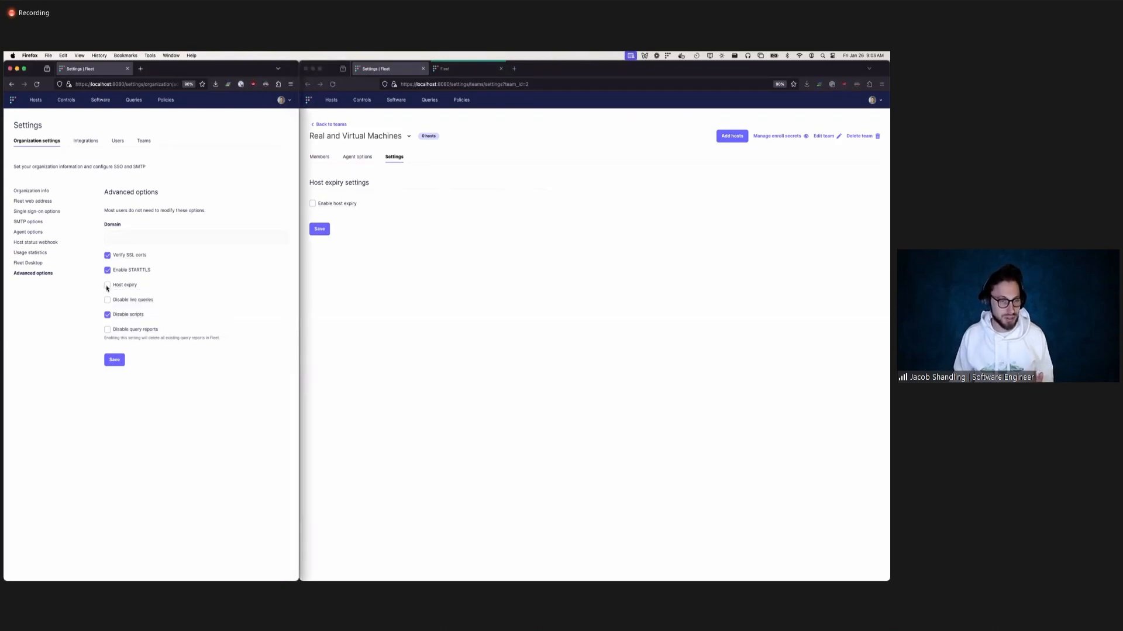
left_click(107, 287)
left_click(116, 389)
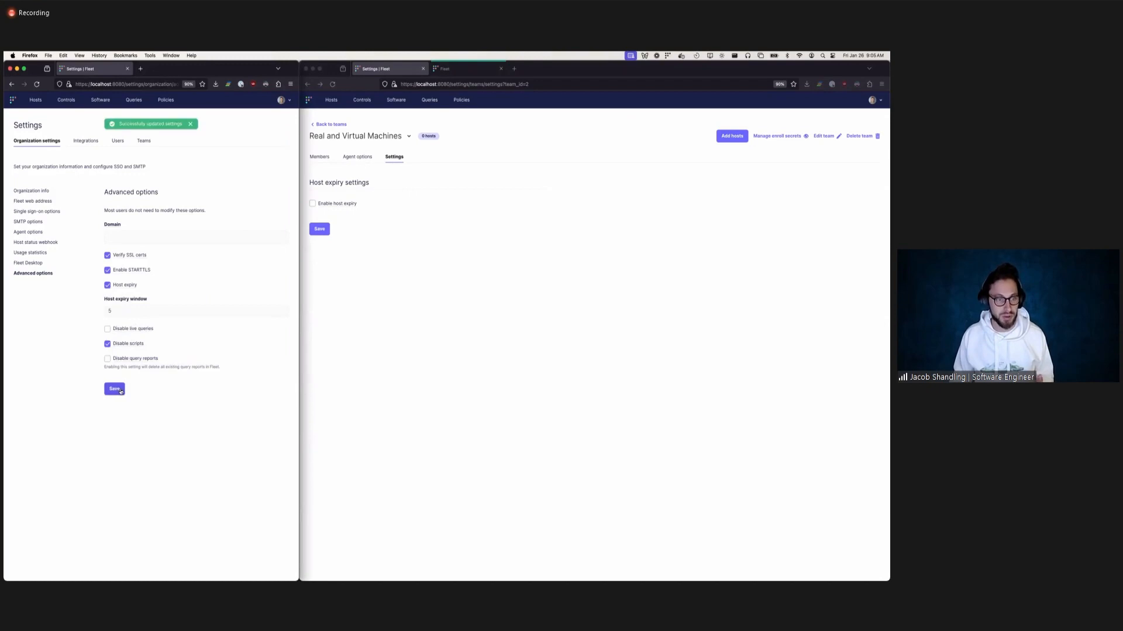
Reload the Real and Virtual Machines team settings, add a custom host expiry window of 3, and save.
left_click(379, 318)
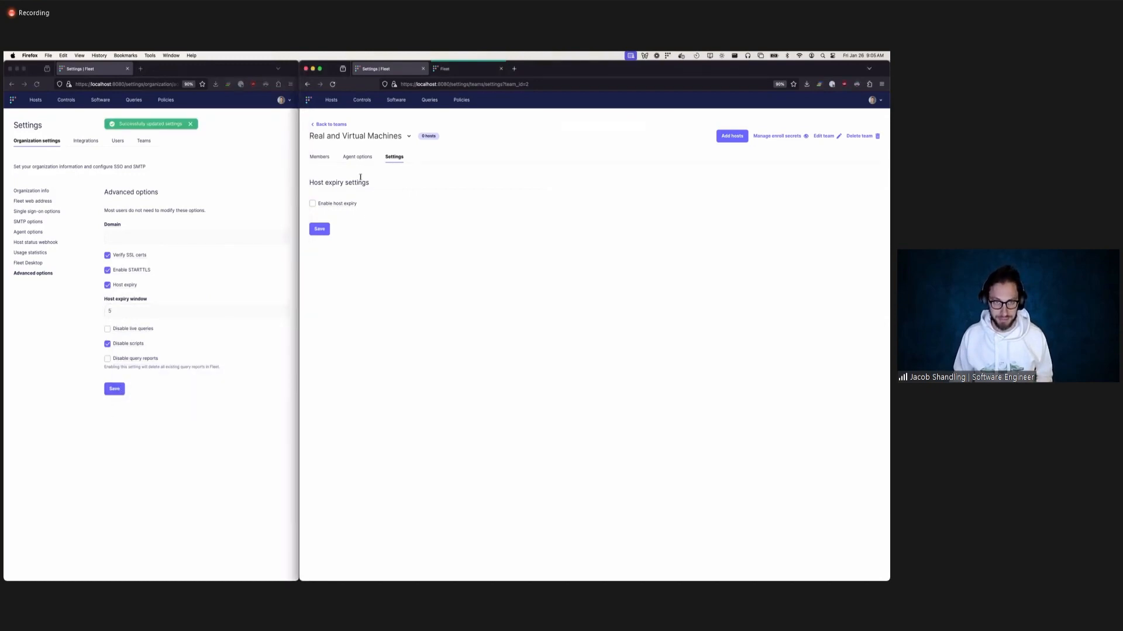
key("super+r")
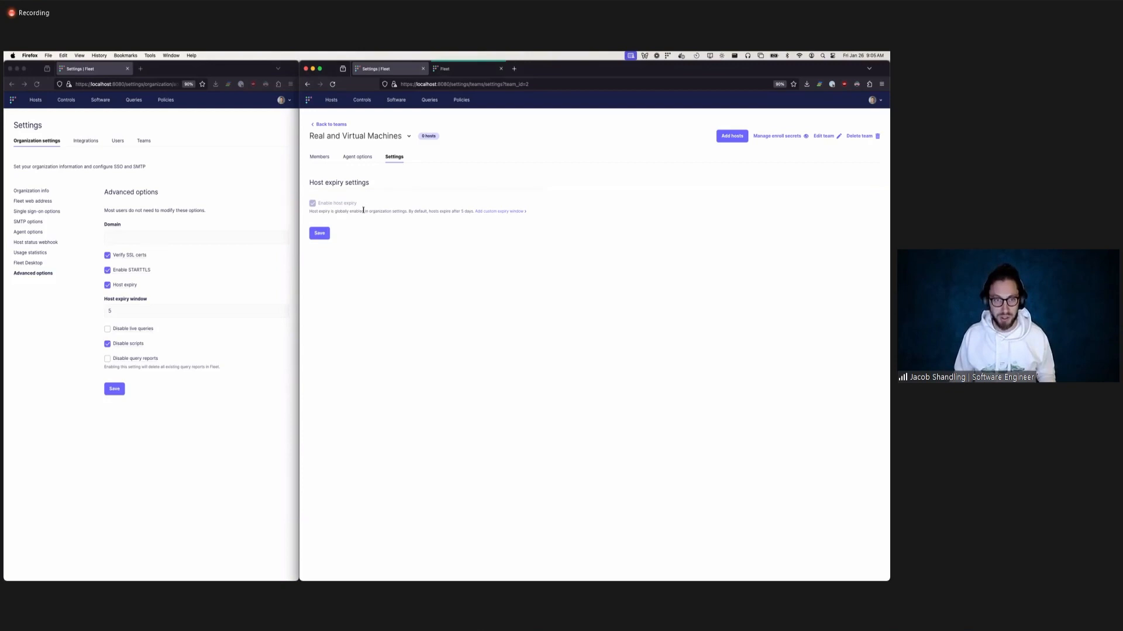
left_click_drag(311, 212, 520, 213)
left_click(523, 232)
left_click(497, 212)
left_click(355, 236)
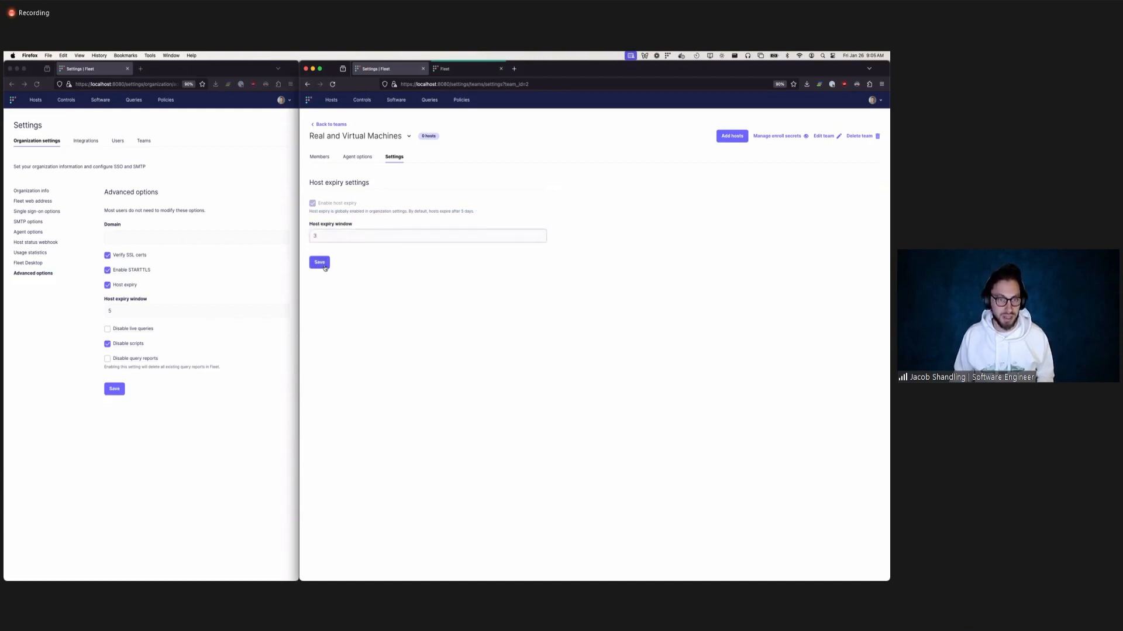
left_click(324, 267)
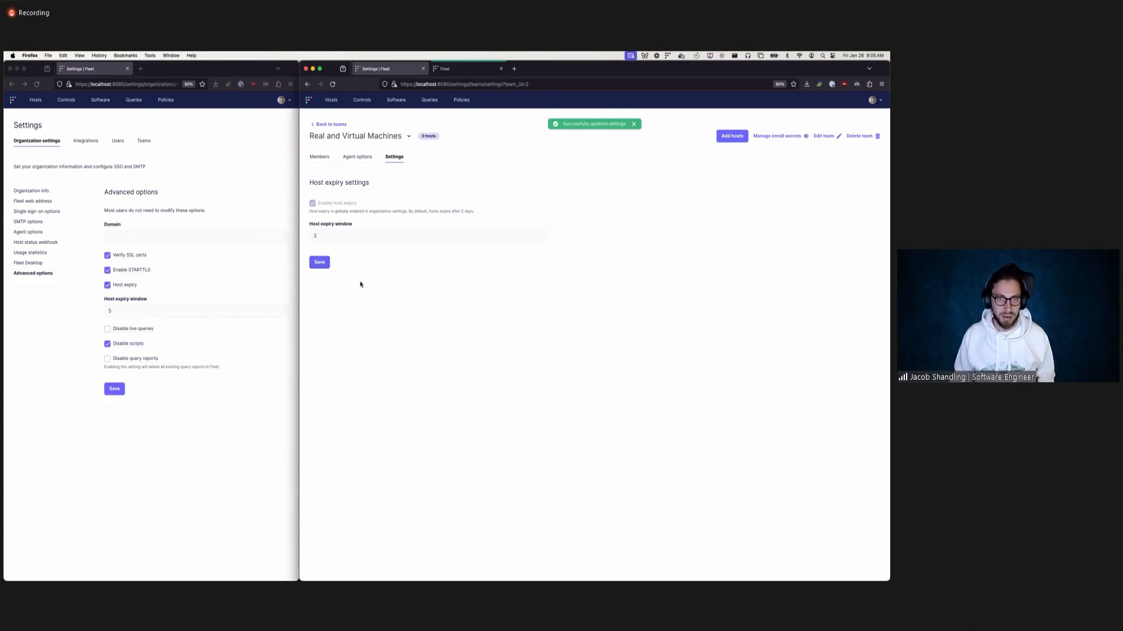
Add a custom host expiry window of 2 for the Apples team and save.
left_click(377, 136)
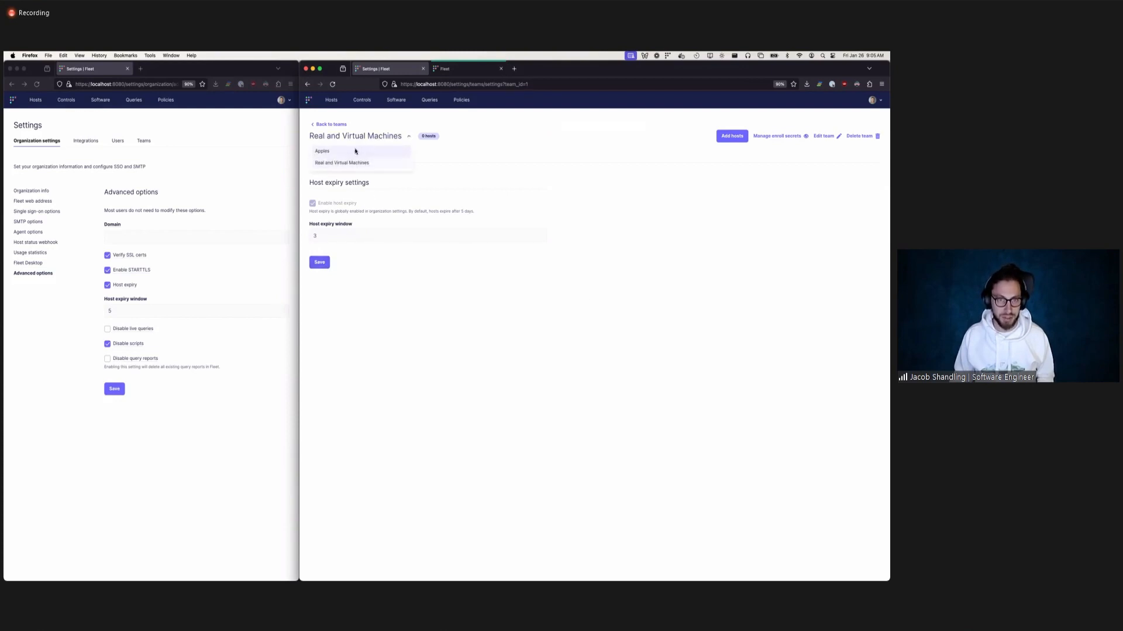
left_click(355, 151)
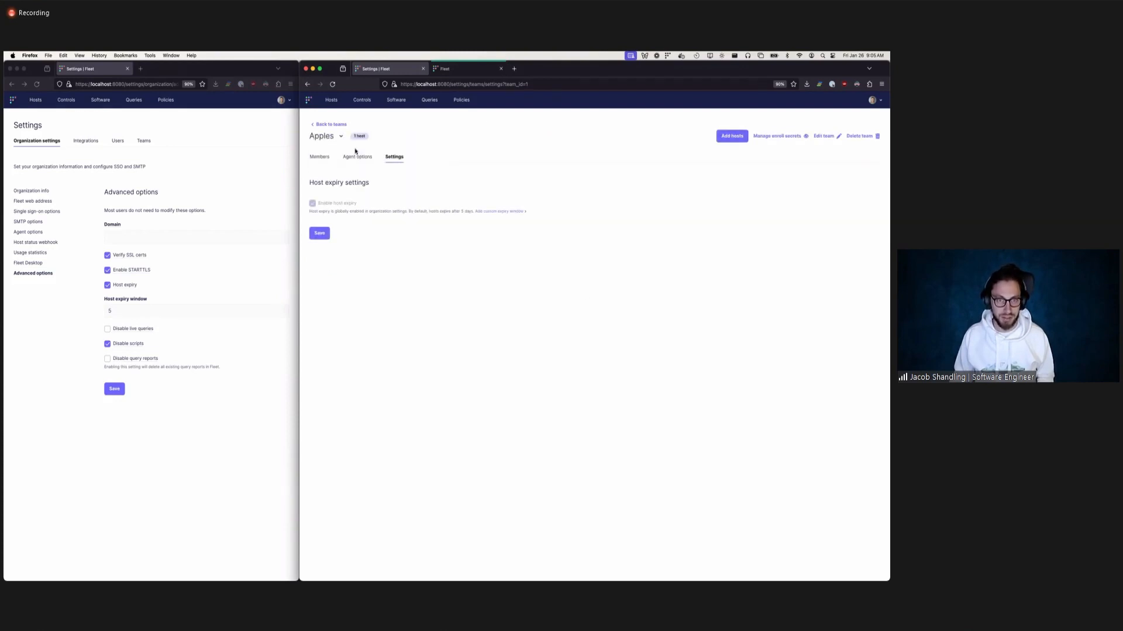
left_click(507, 212)
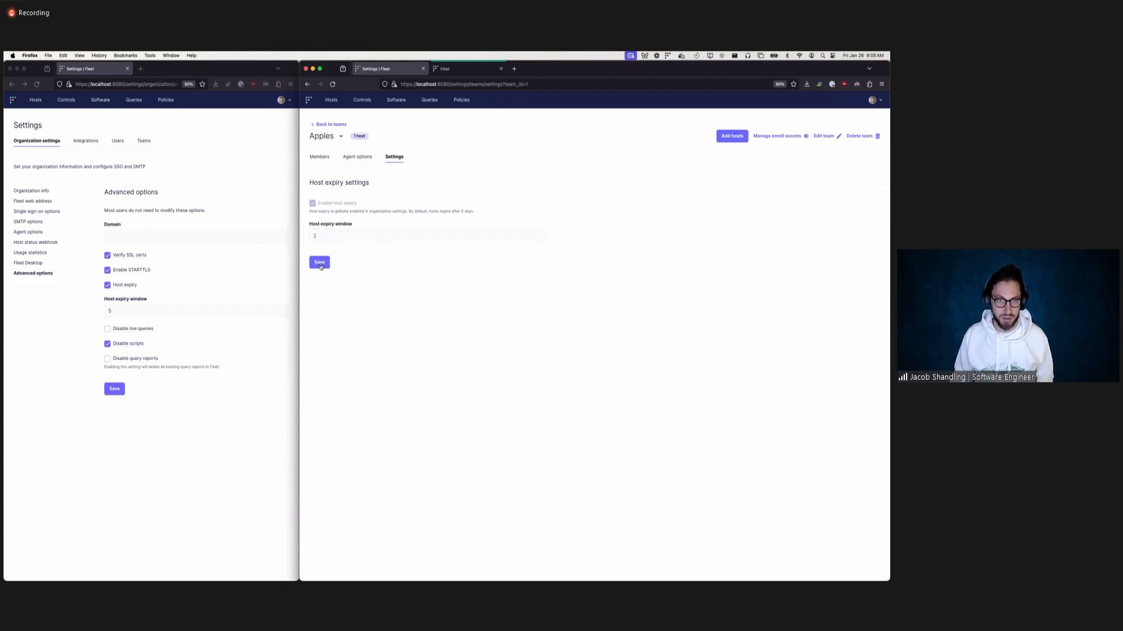
left_click(321, 262)
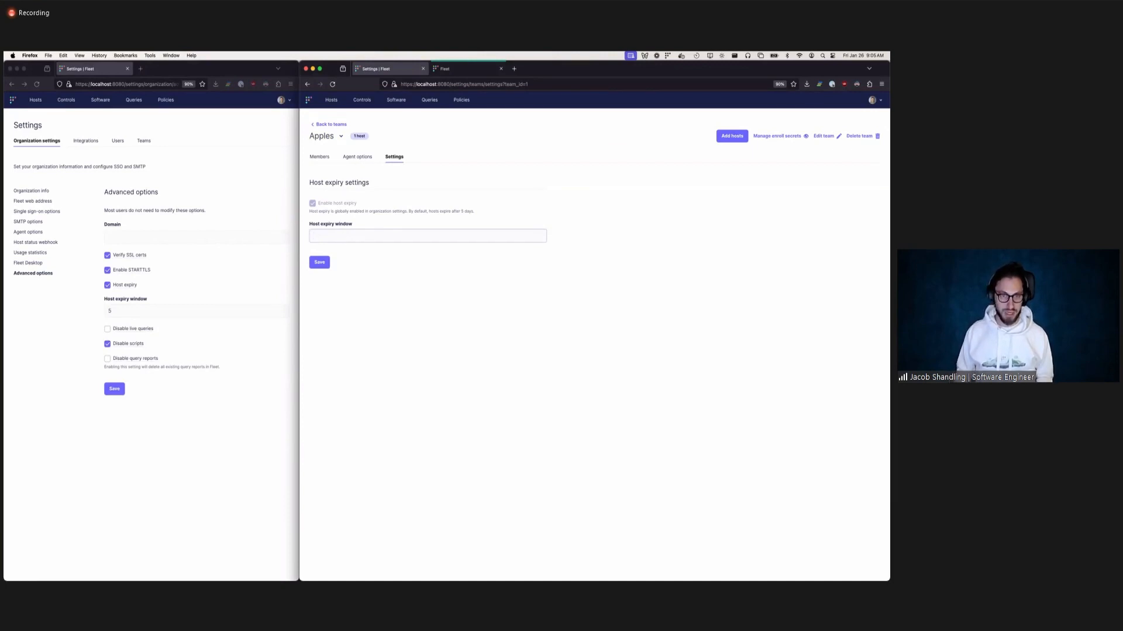
Save the Apples team with an empty host expiry window, and set the Real and Virtual Machines team's window to 0 and save.
left_click(320, 262)
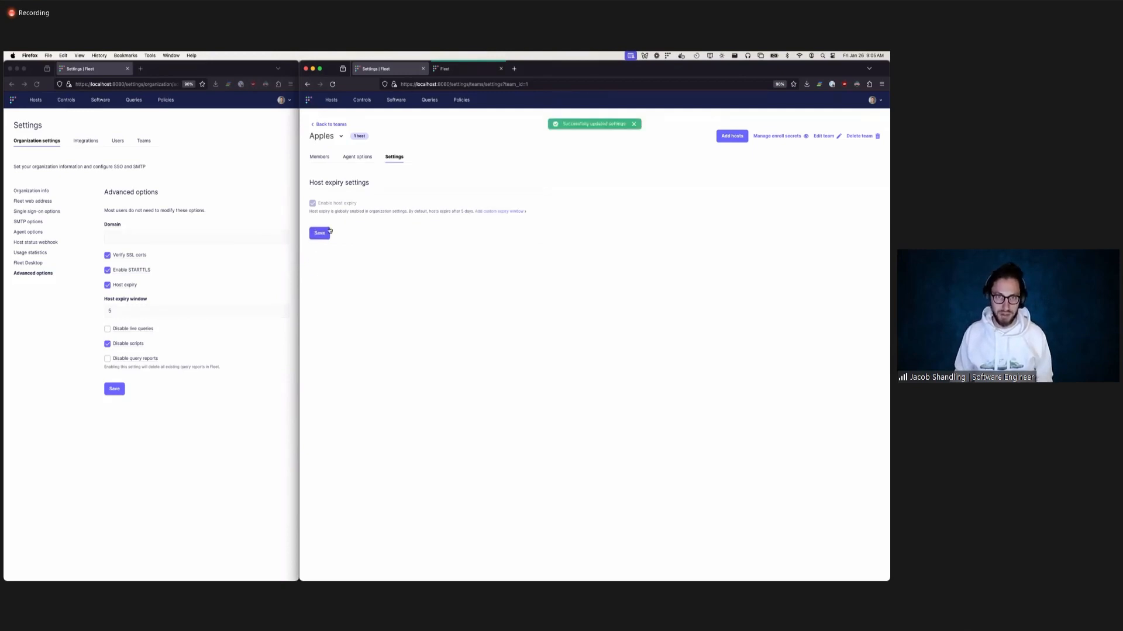
left_click(323, 139)
left_click(326, 163)
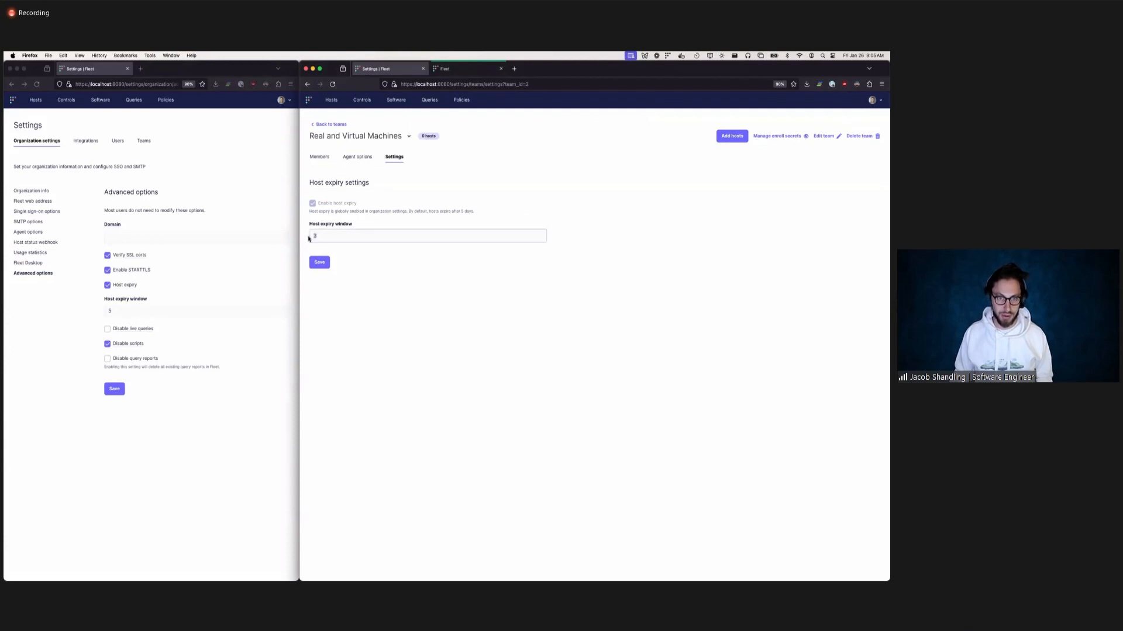
type("0")
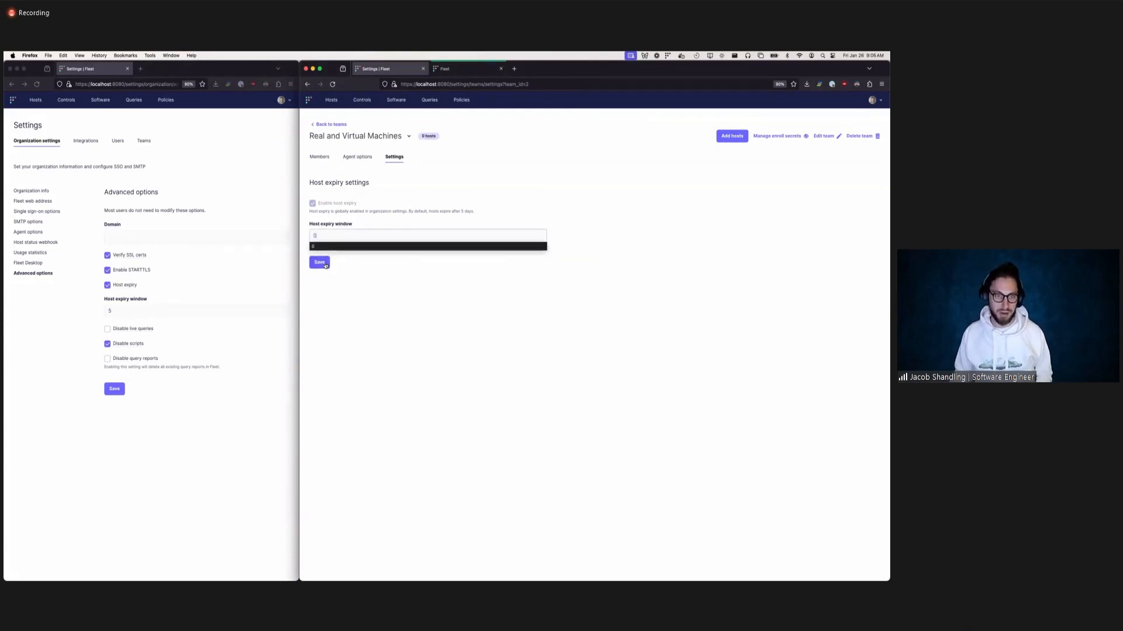
left_click(320, 262)
Add a custom host expiry window for the Real and Virtual Machines team, try an invalid entry, and clear the field.
left_click(500, 211)
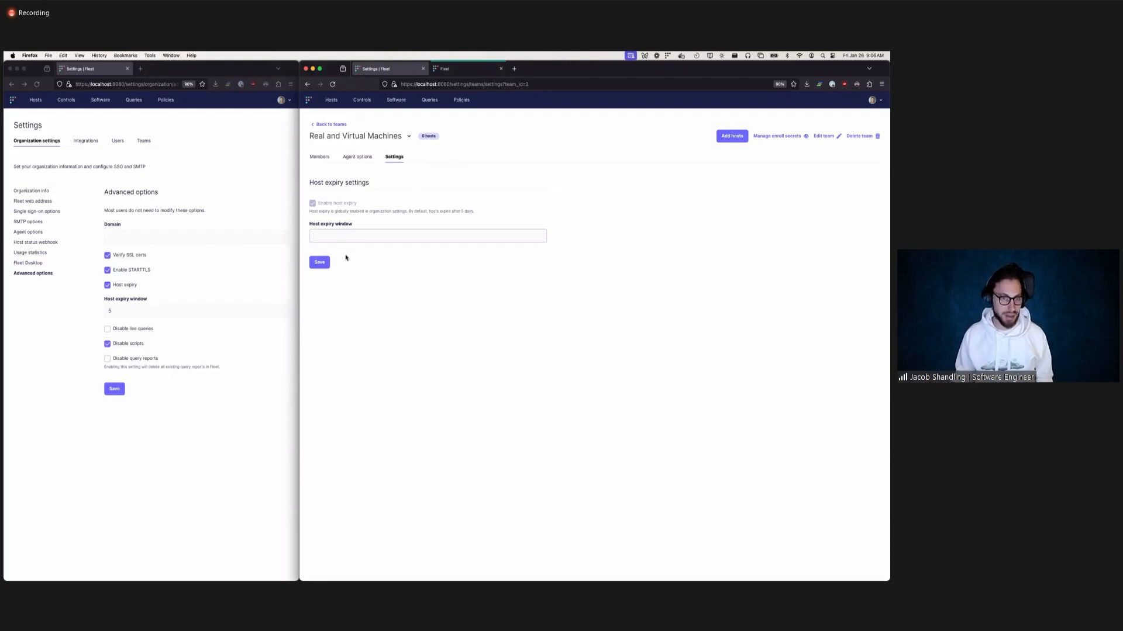
type("-2")
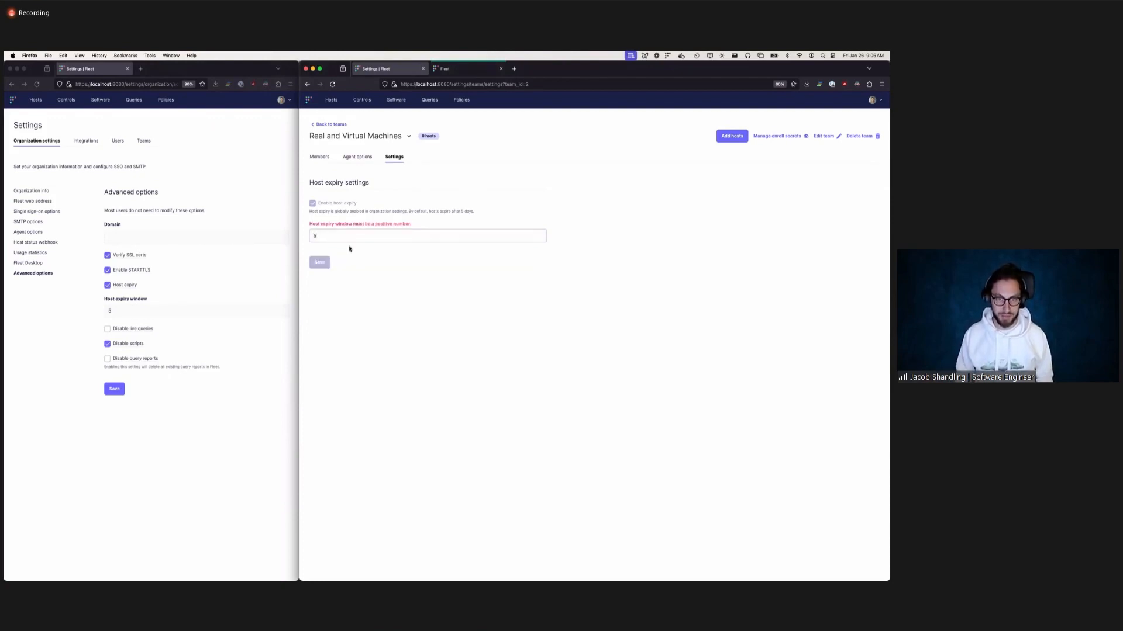
key("BackSpace")
key("BackSpace")
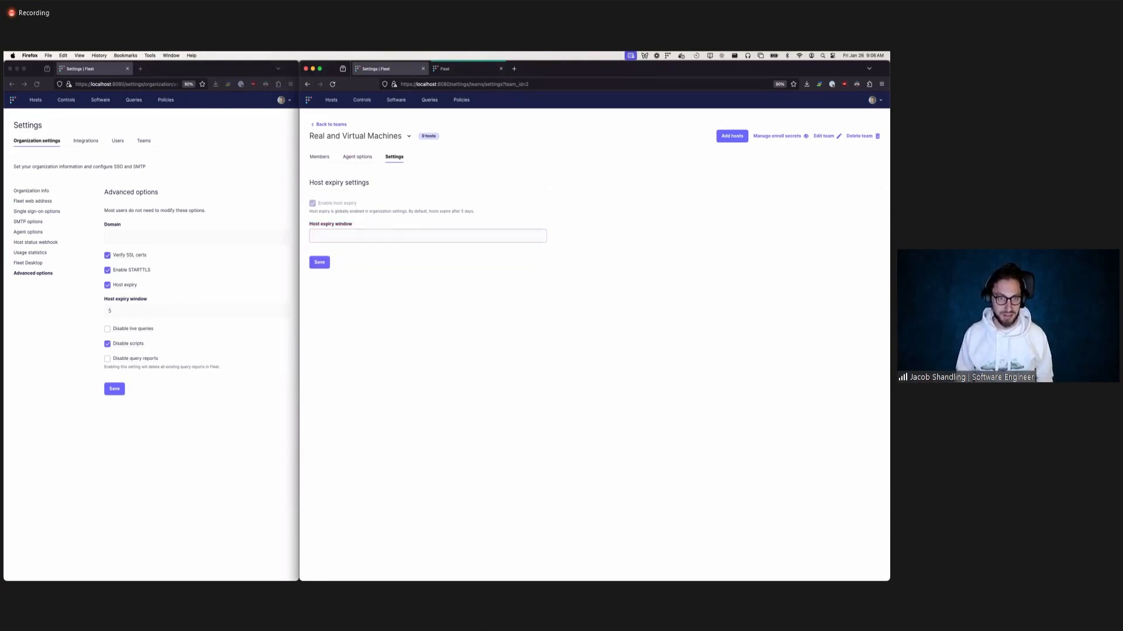
Disable host expiry in the organization's advanced options, save, and reload the Real and Virtual Machines team settings.
left_click(90, 303)
left_click(107, 285)
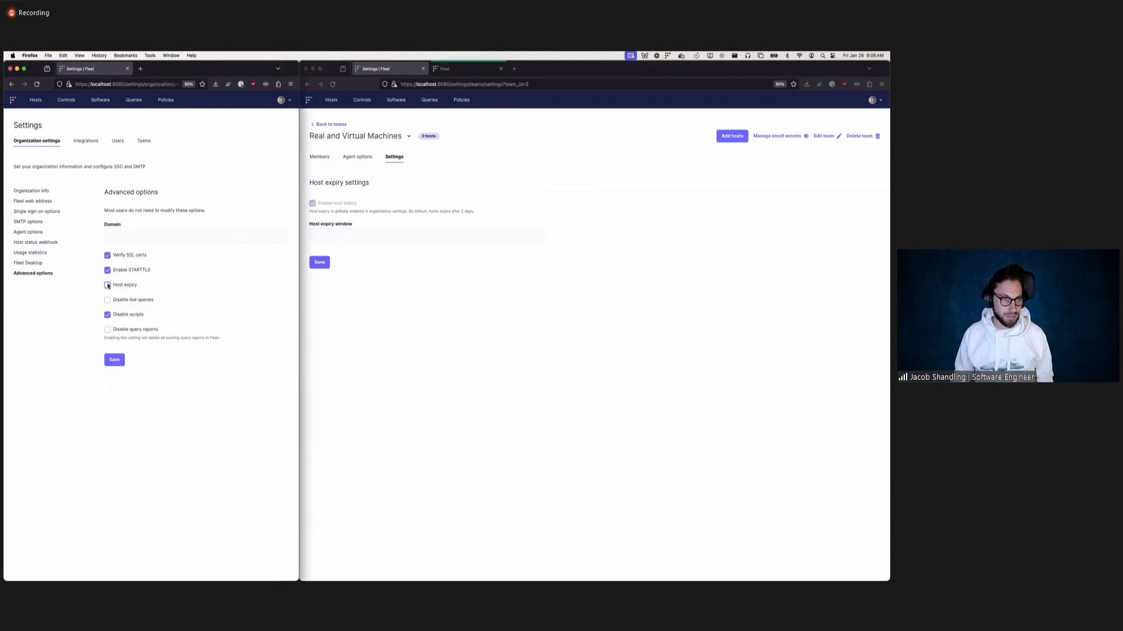
left_click(110, 361)
left_click(343, 368)
key("super+r")
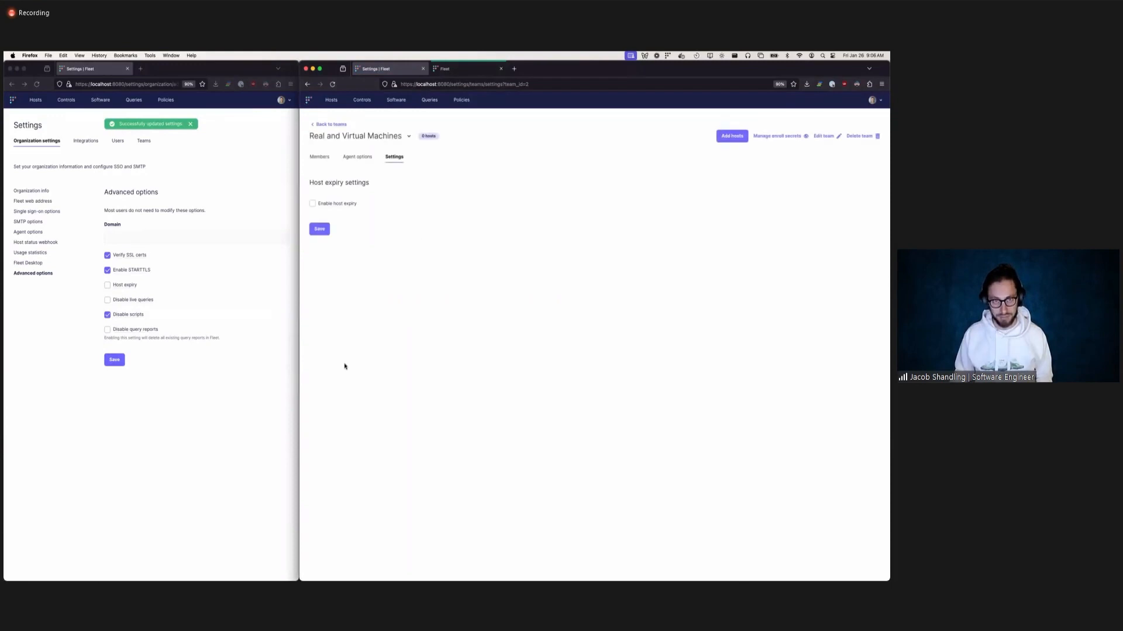
Try enabling host expiry for the Real and Virtual Machines team and disable it again.
left_click(312, 203)
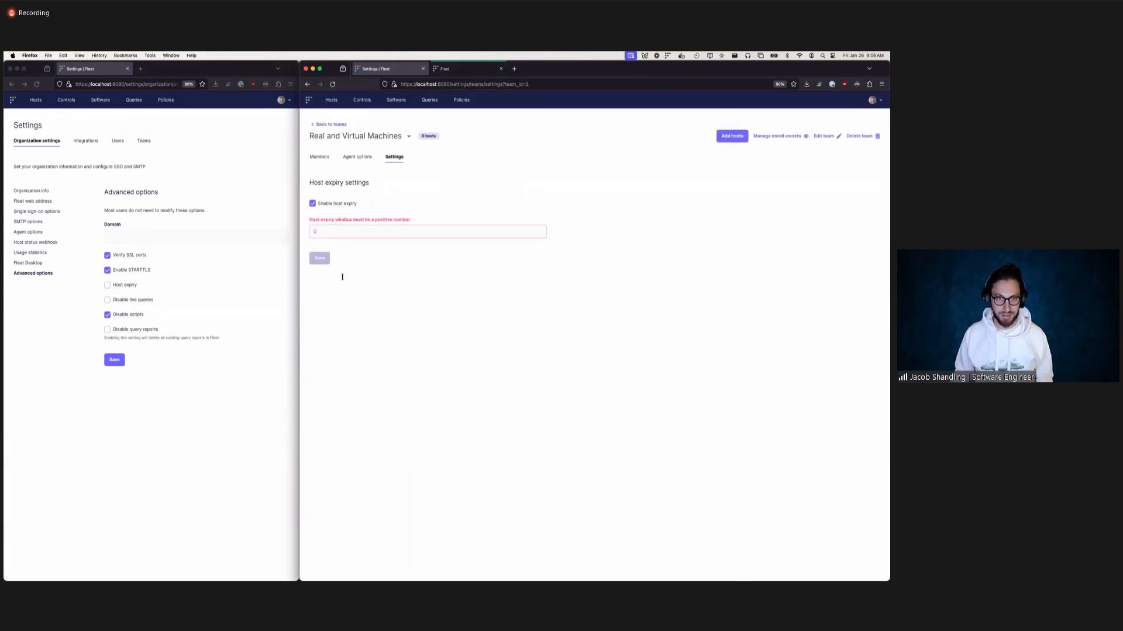
left_click(312, 204)
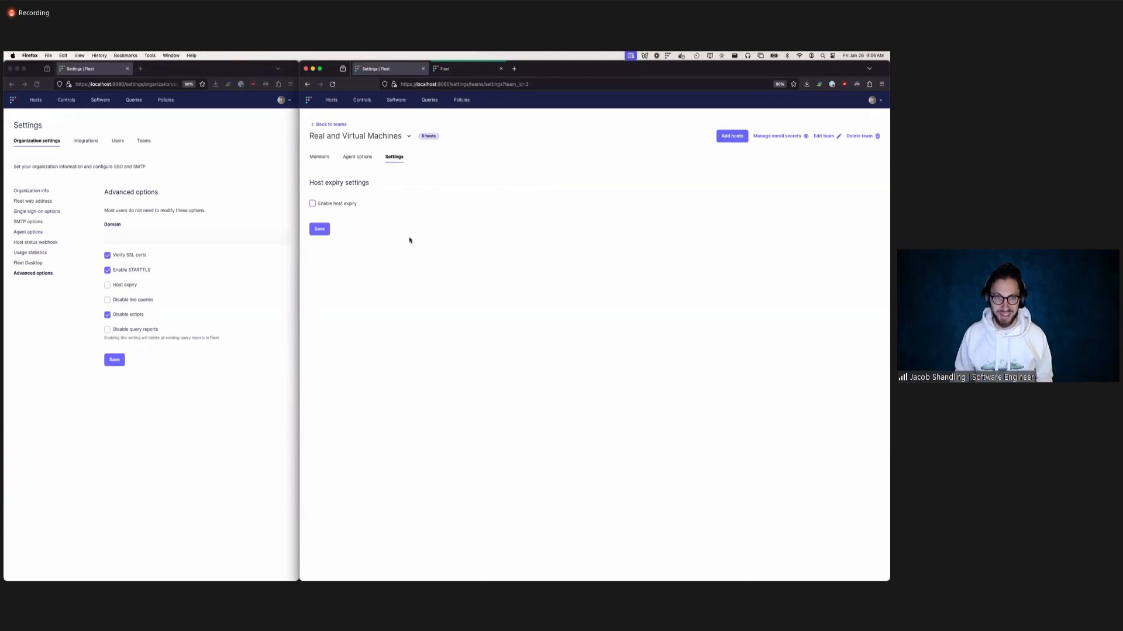
Switch to Fleet in Chrome, list the Linux hosts from the dashboard, and examine their last fetched and last seen times.
key("super+Tab")
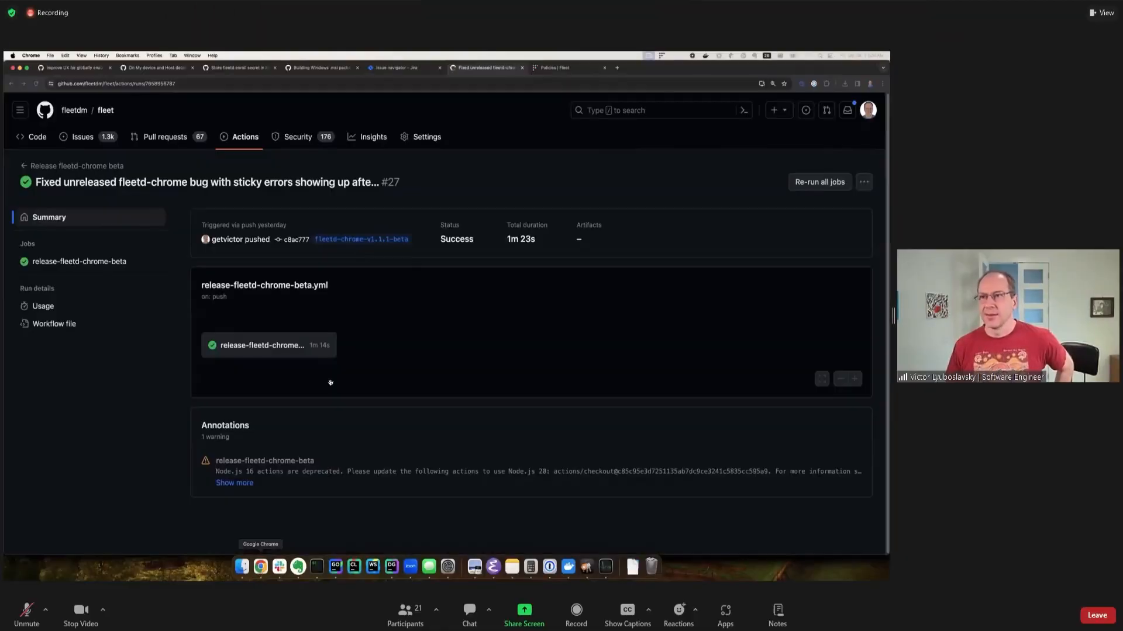
left_click(393, 67)
left_click(554, 68)
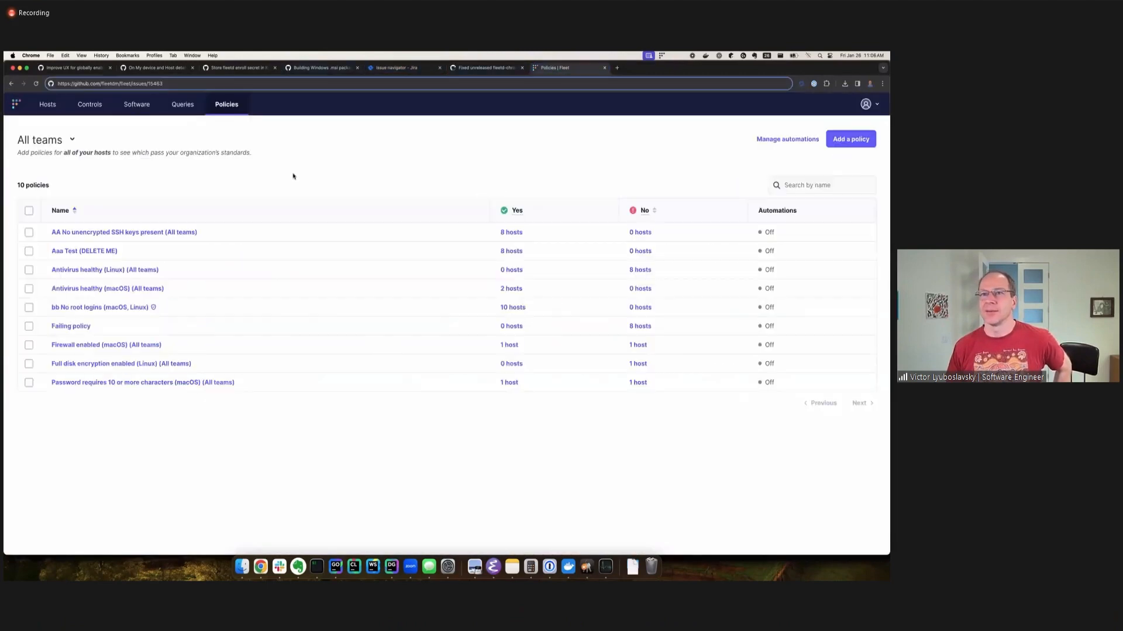
left_click(55, 106)
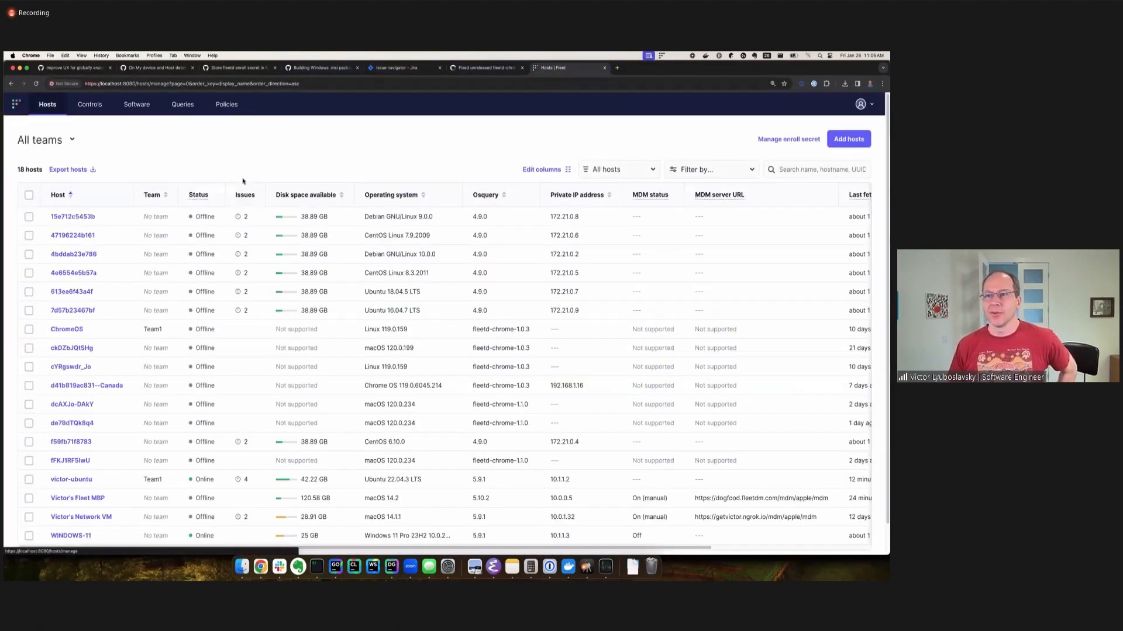
left_click(16, 104)
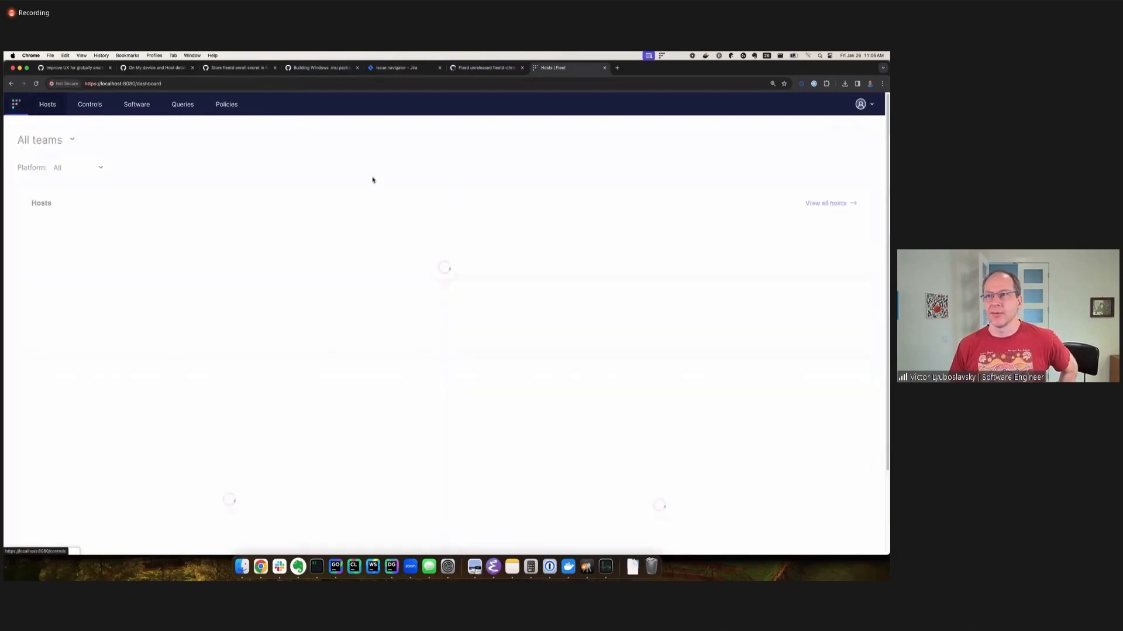
left_click(529, 239)
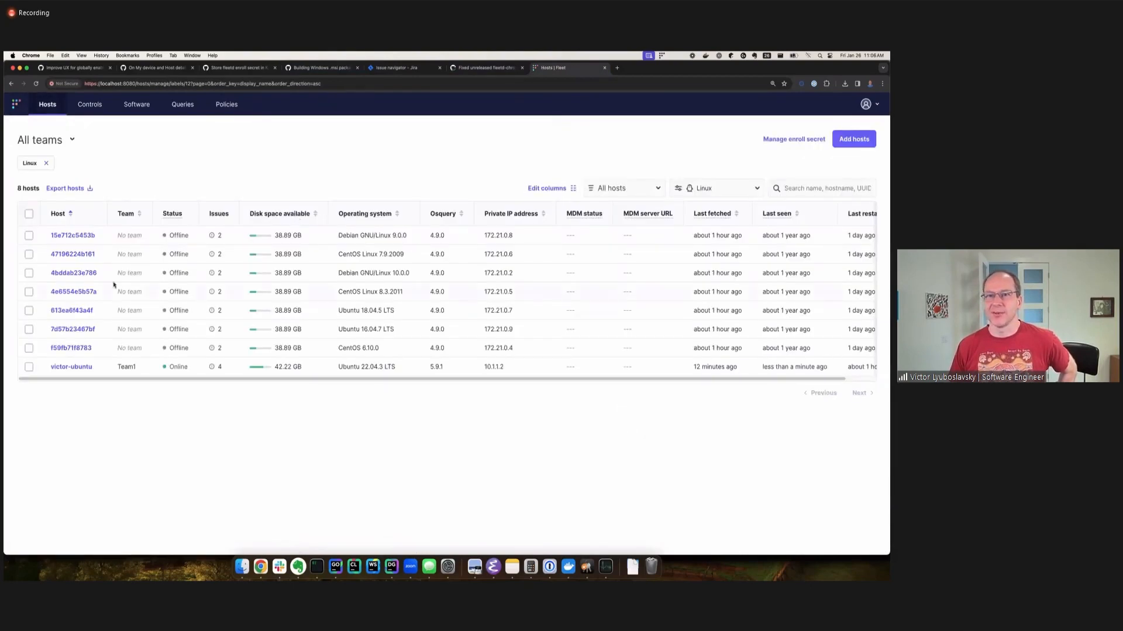
scroll(669, 380, "right", 2)
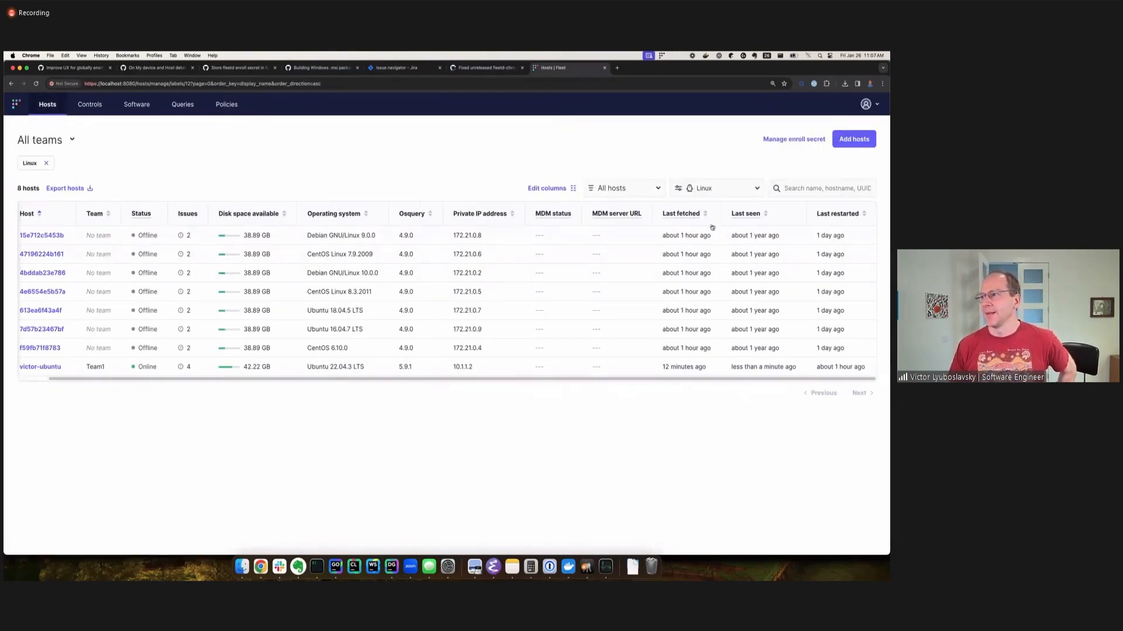
mouse_move(751, 333)
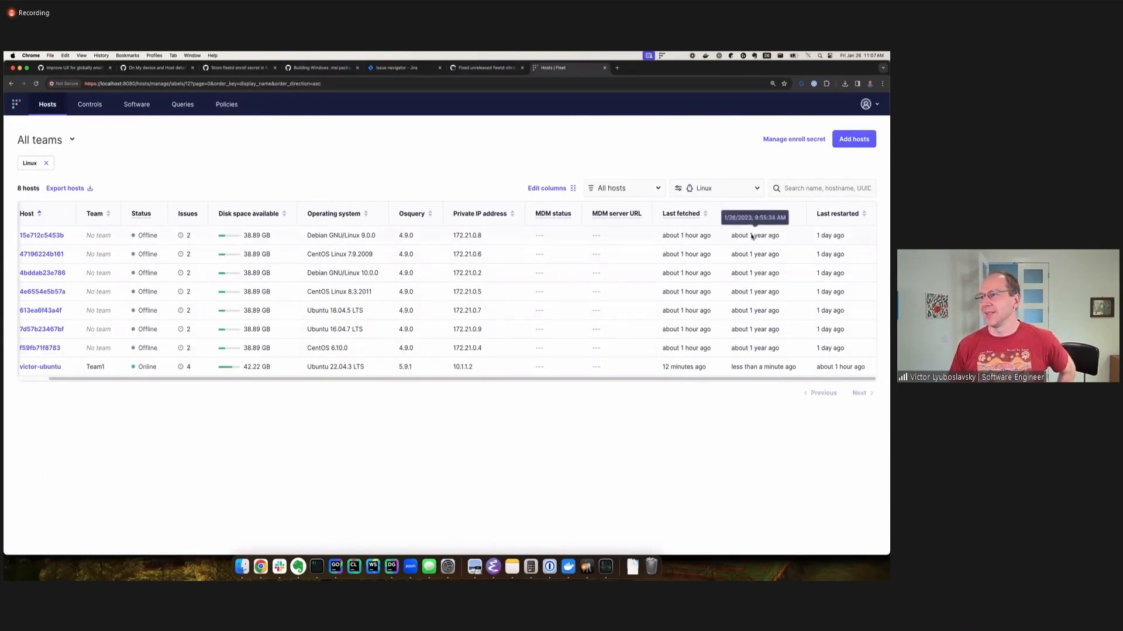
scroll(660, 380, "left", 2)
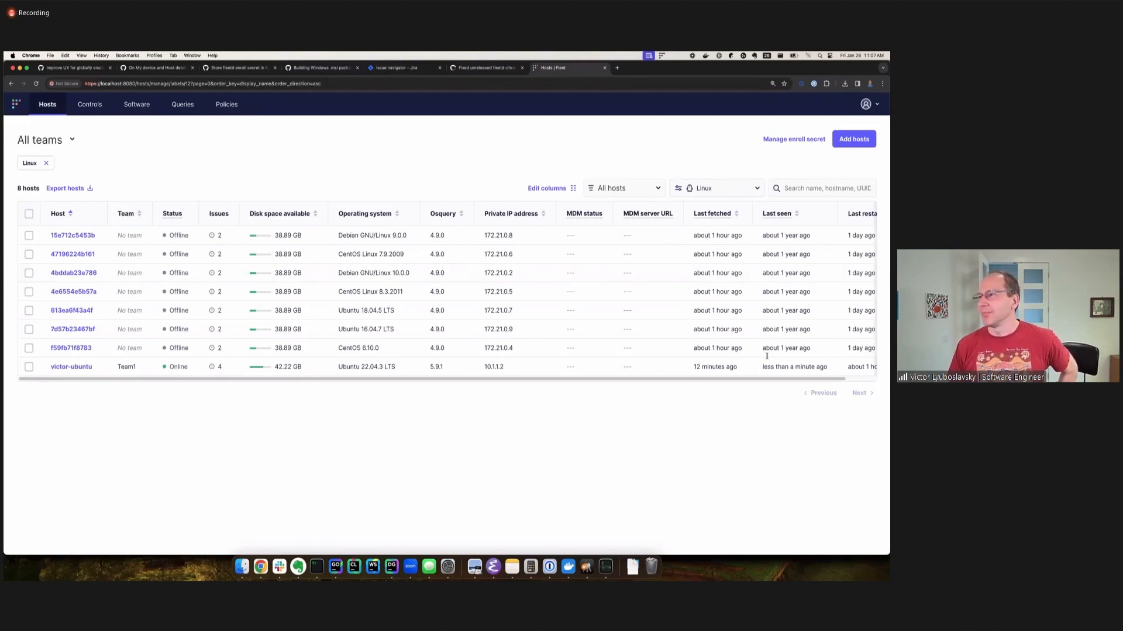
scroll(787, 377, "right", 2)
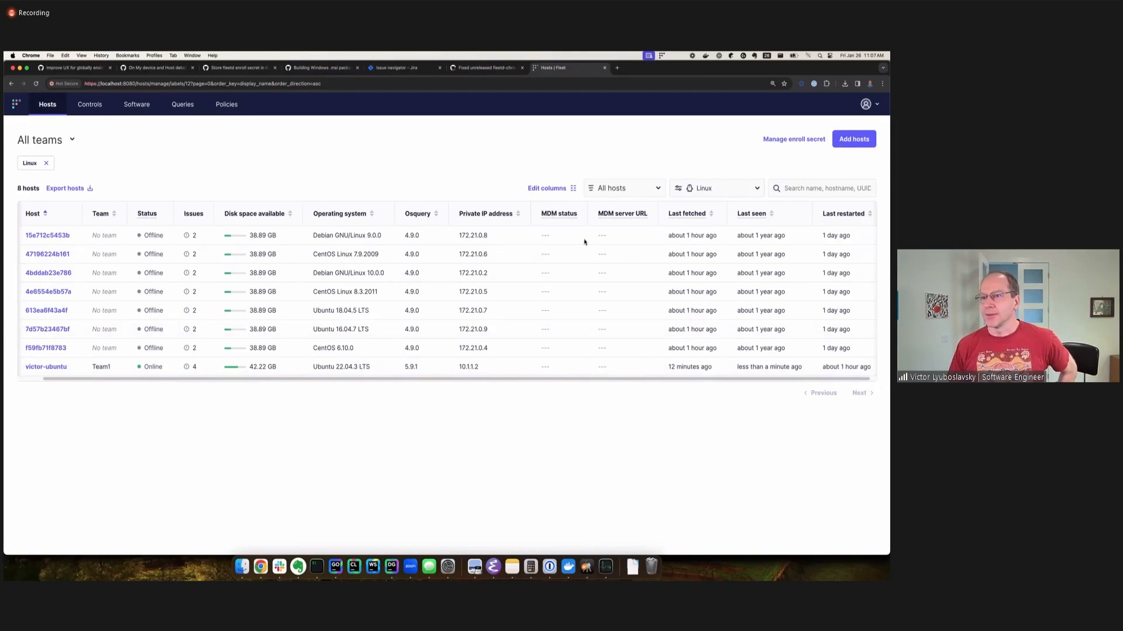
Open the organization's advanced options in the settings and examine the global host expiry window.
left_click(868, 108)
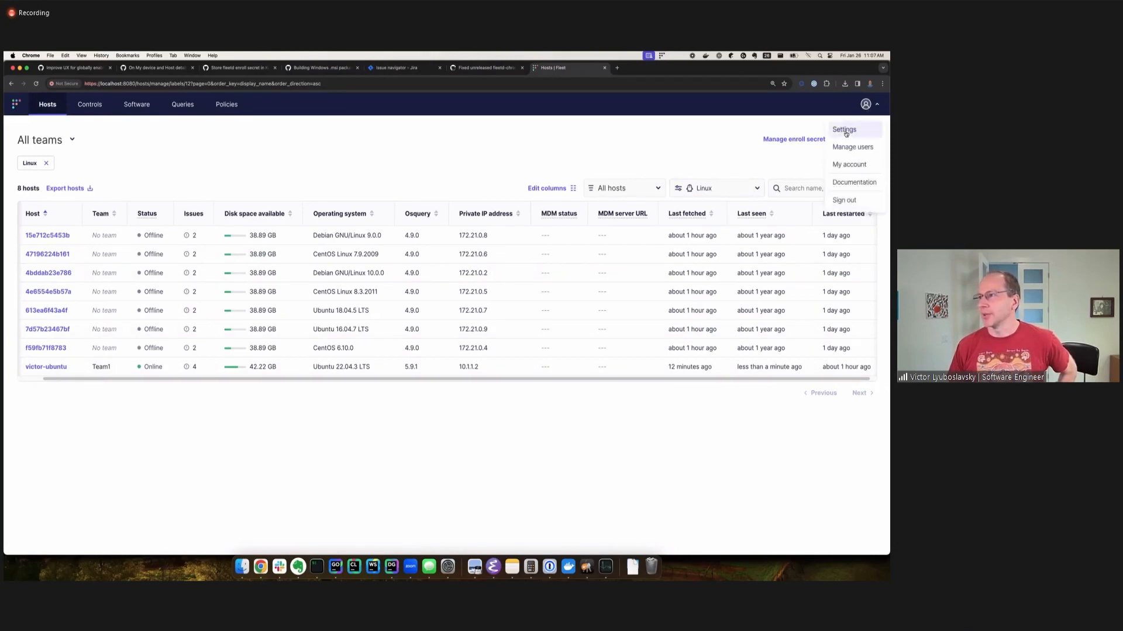
left_click(845, 131)
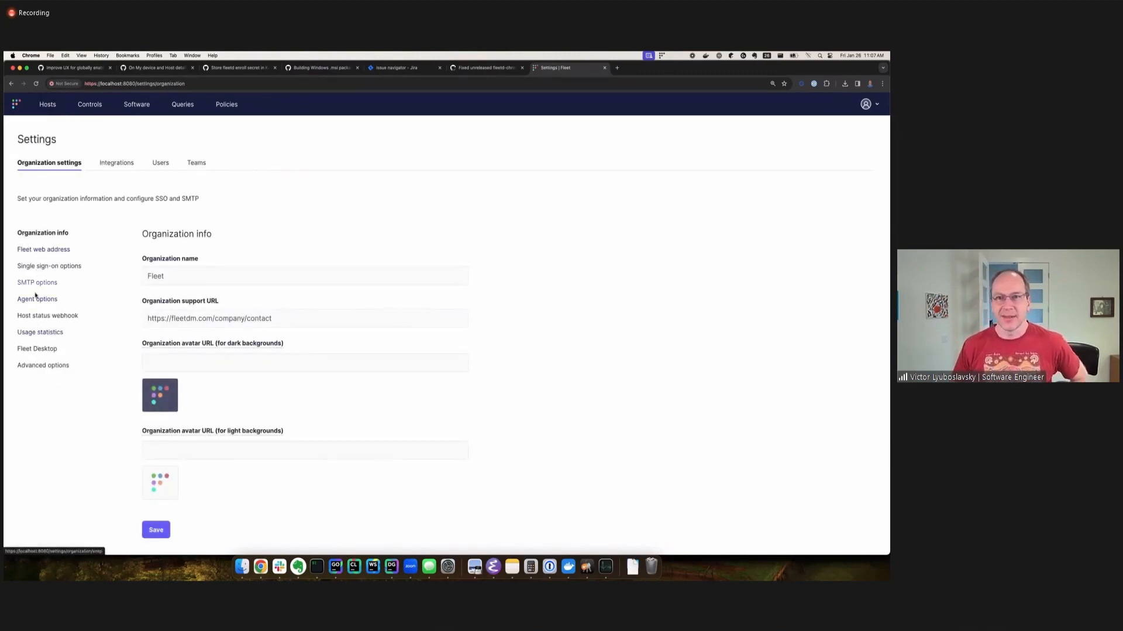
left_click(60, 364)
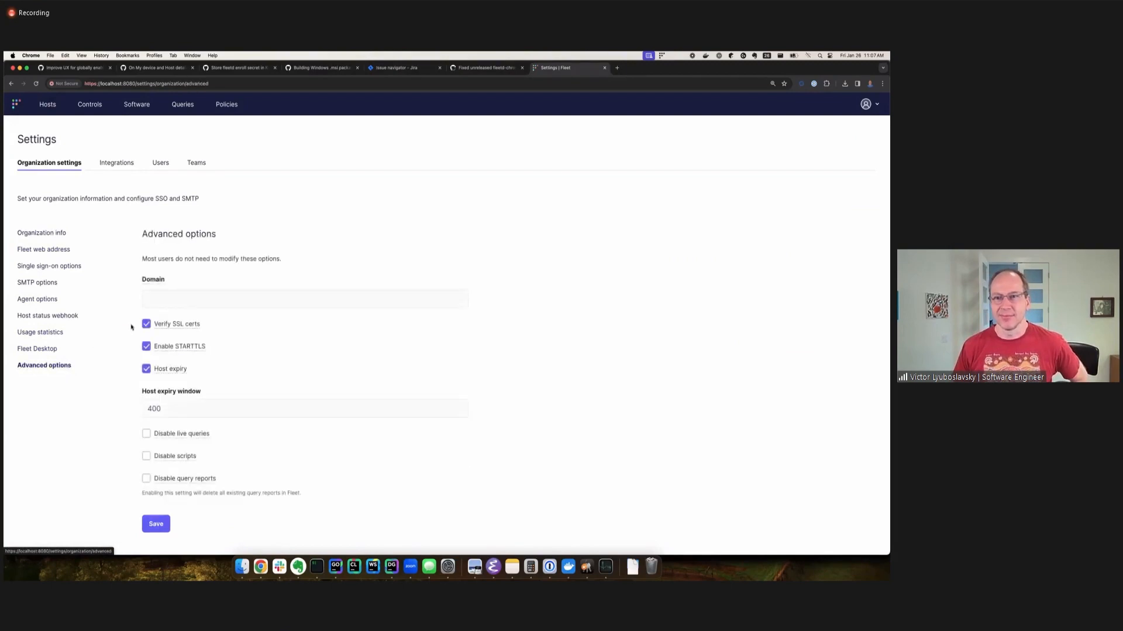
double_click(153, 408)
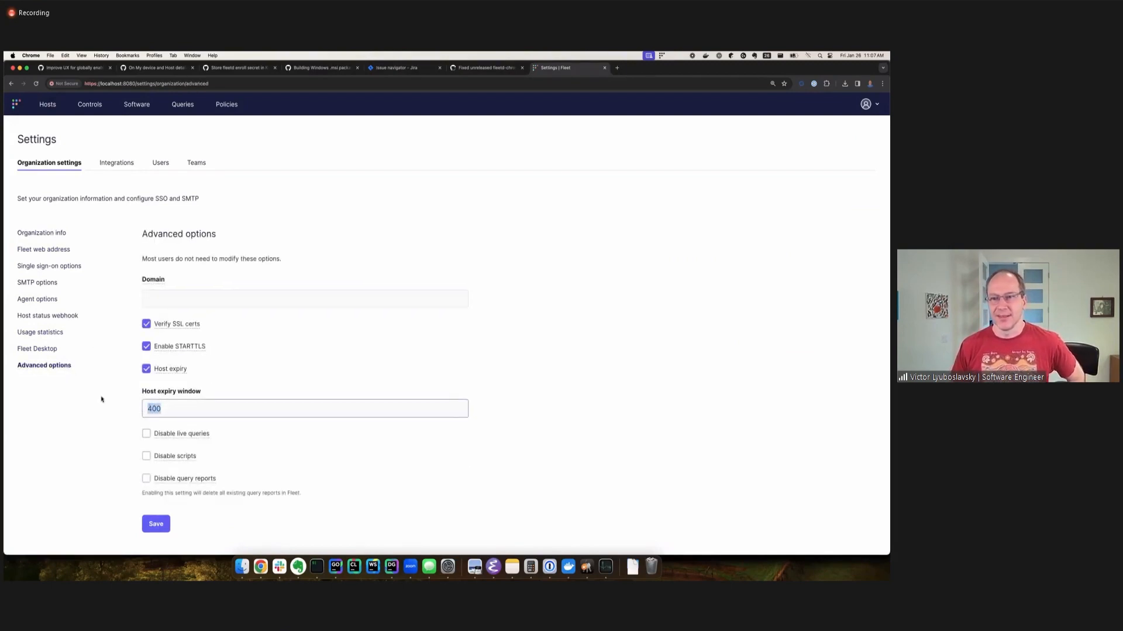
left_click(97, 416)
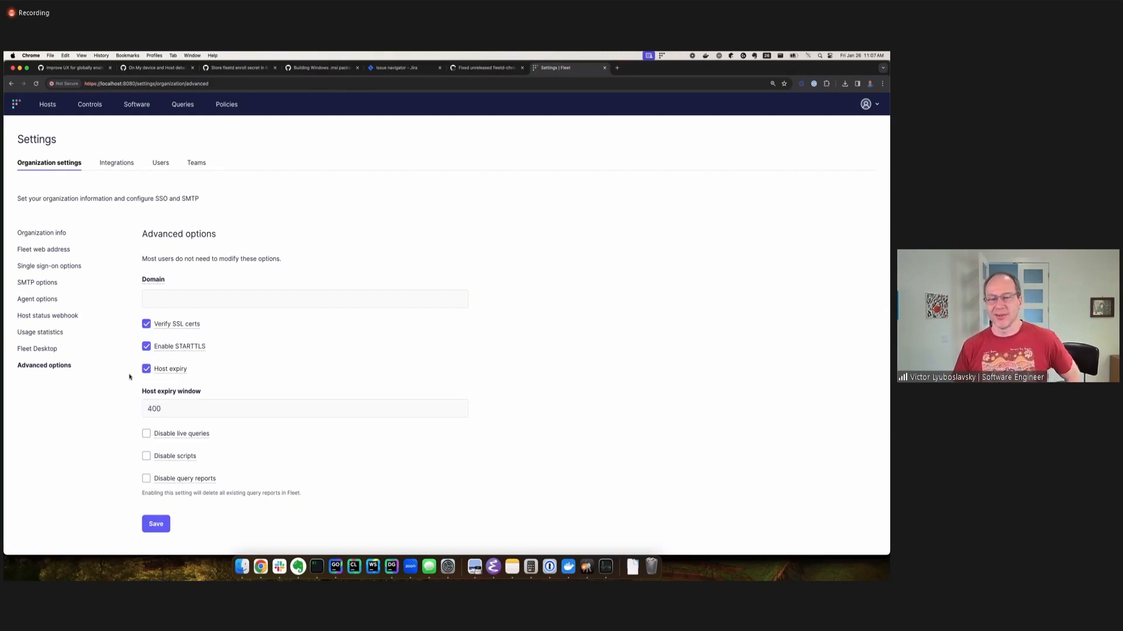
left_click(165, 416)
double_click(150, 408)
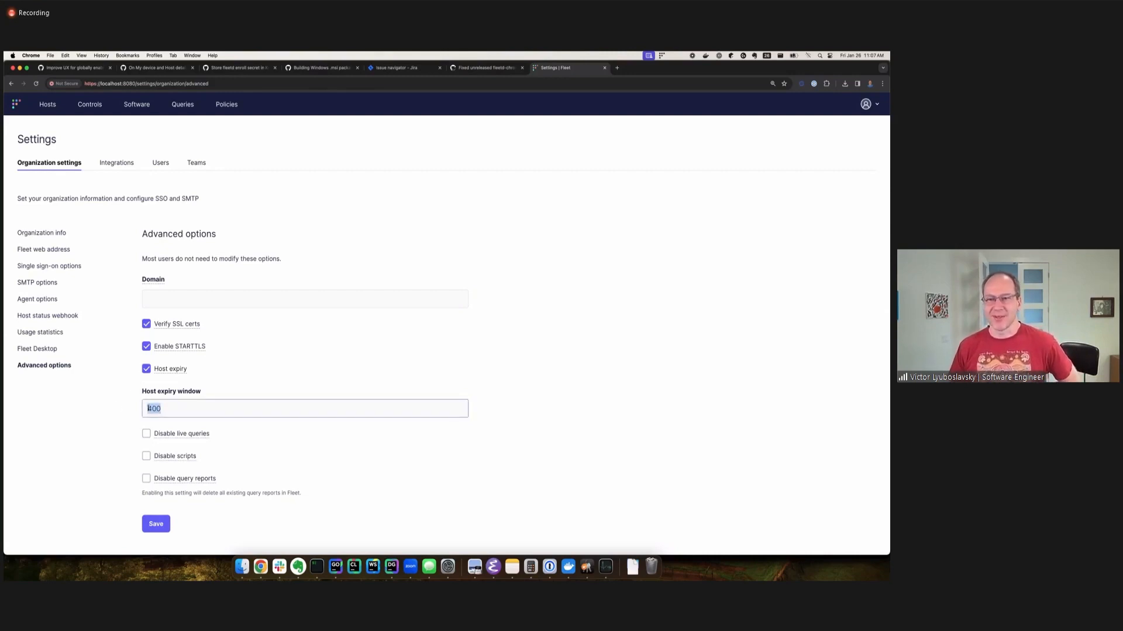
left_click(90, 404)
left_click(150, 407)
left_click(102, 392)
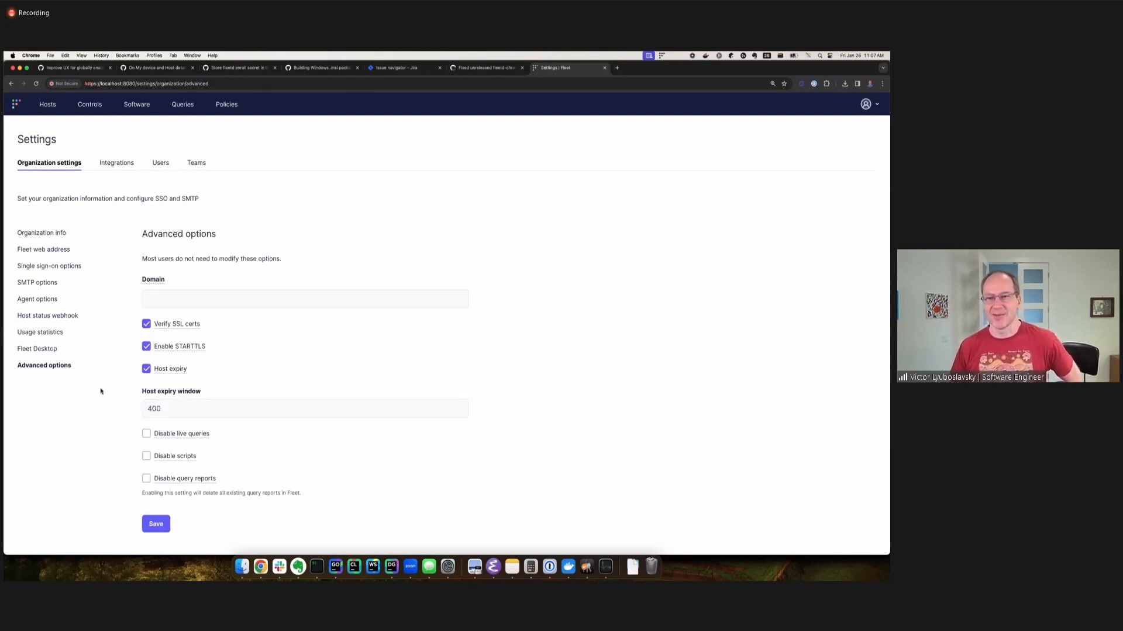
Open Team1's settings and check its custom host expiry window.
left_click(199, 167)
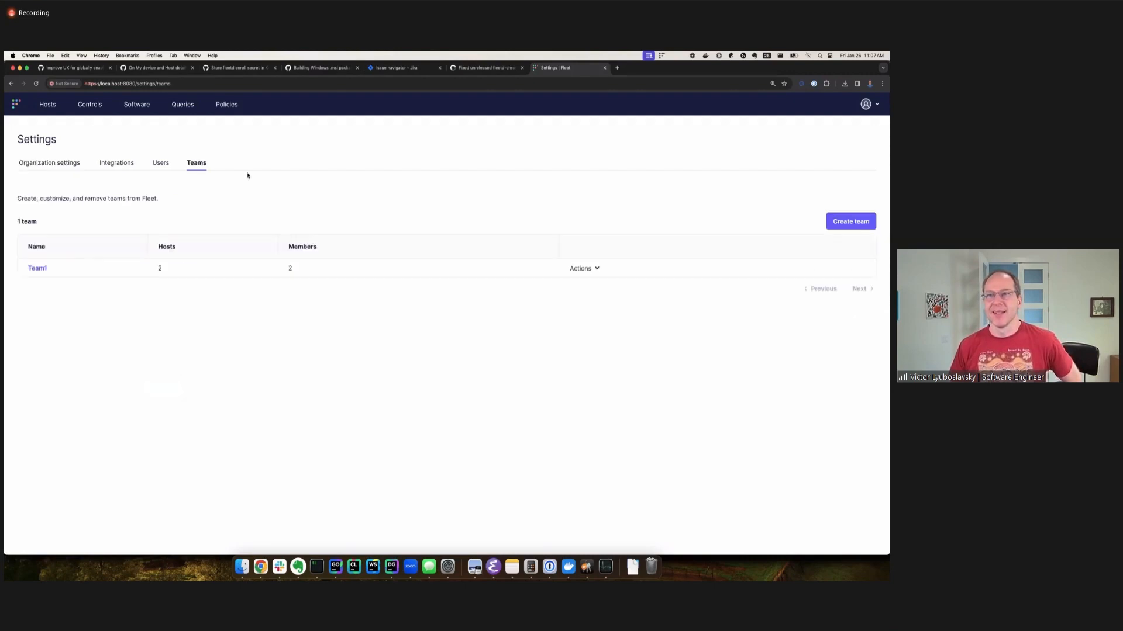
left_click(37, 269)
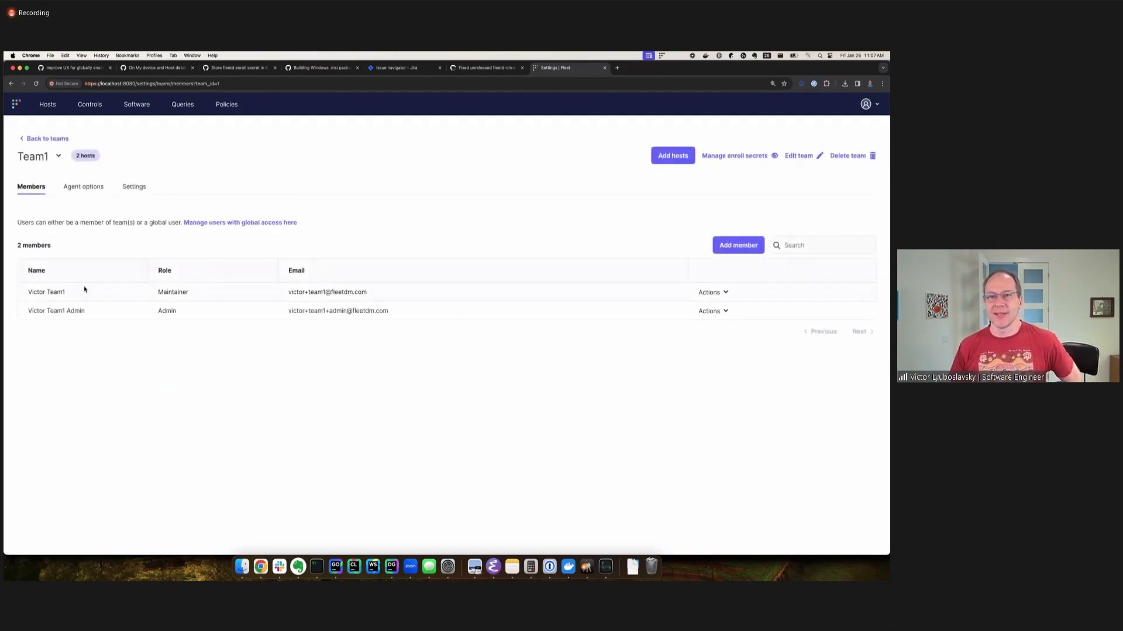
left_click(134, 188)
left_click(39, 301)
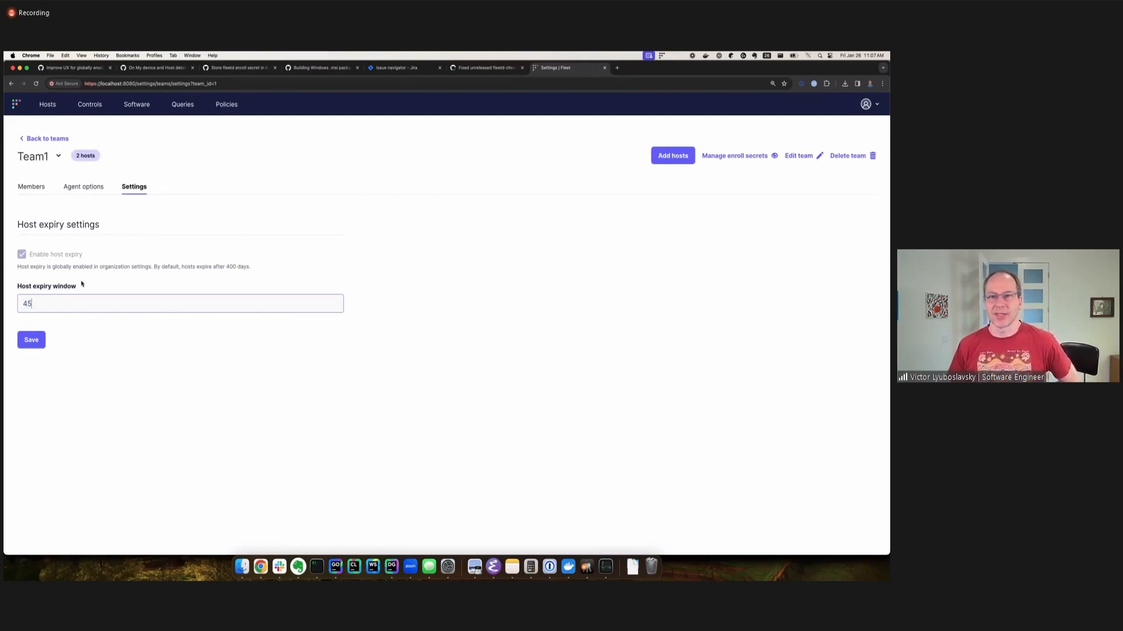
Show the hosts of all teams and open the details of host 613ea6f43a4f.
left_click(36, 106)
left_click(40, 146)
left_click(40, 162)
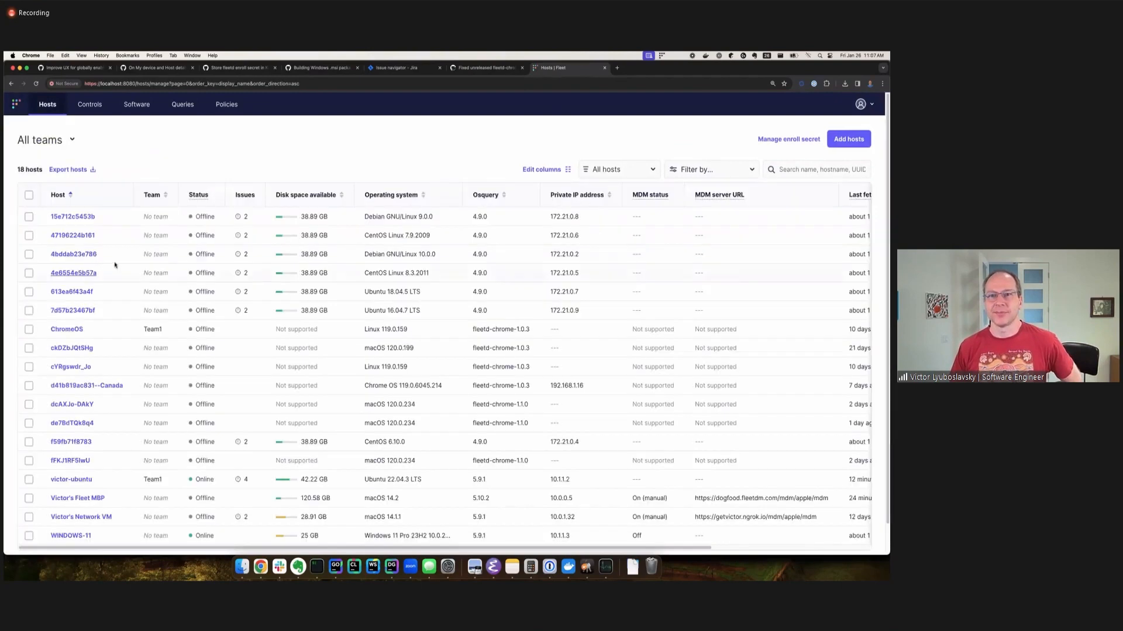
left_click_drag(229, 550, 137, 520)
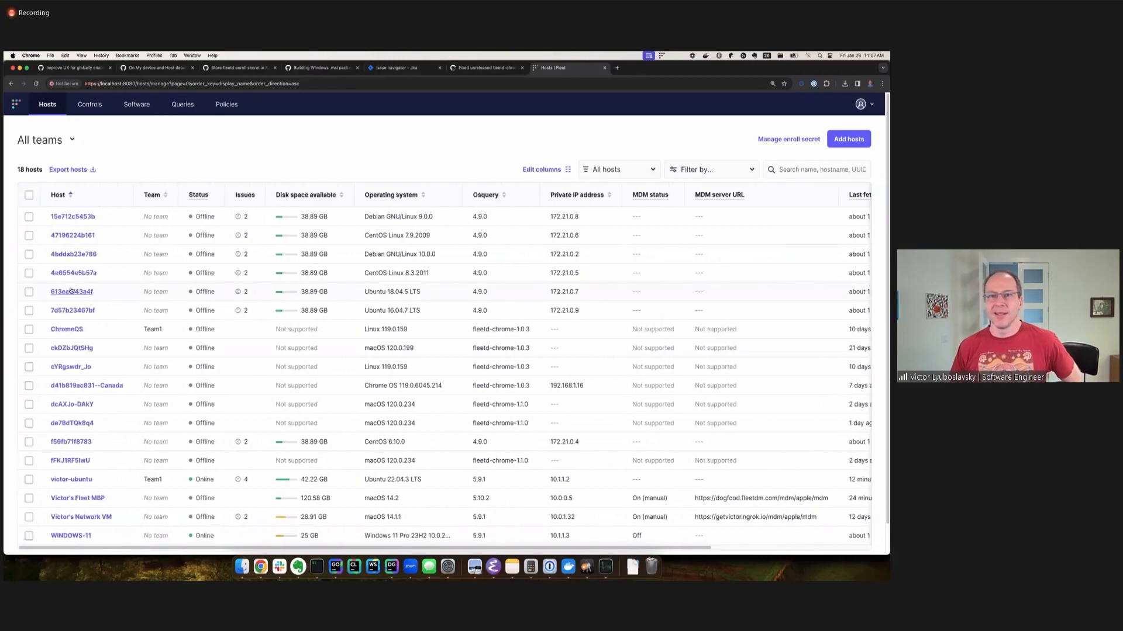
left_click(69, 291)
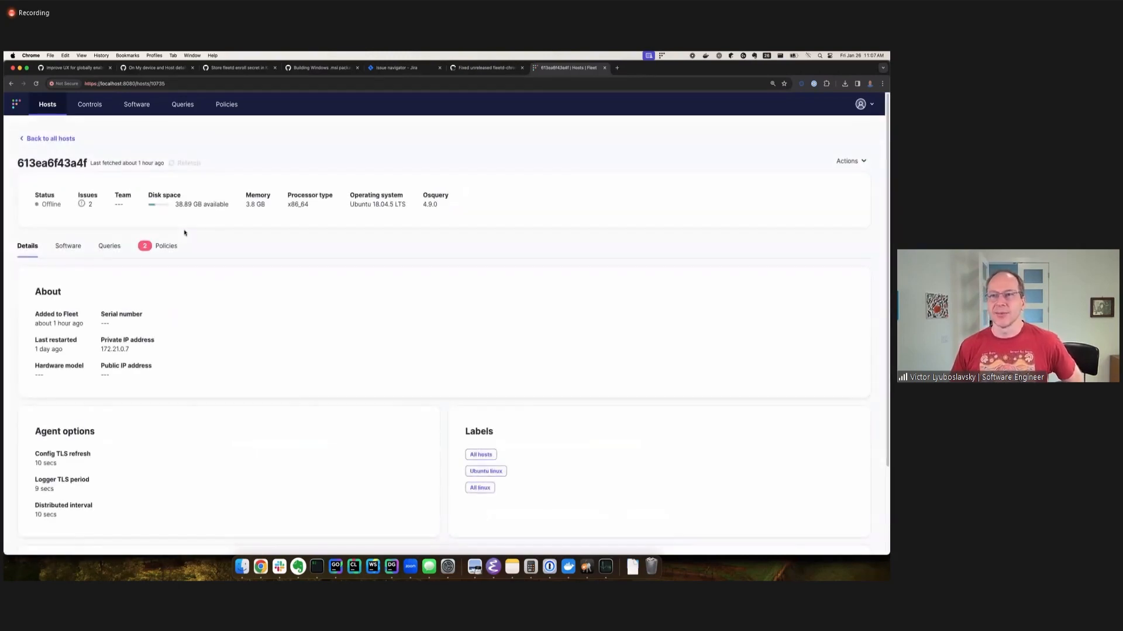
Transfer host 613ea6f43a4f to Team1.
left_click(849, 161)
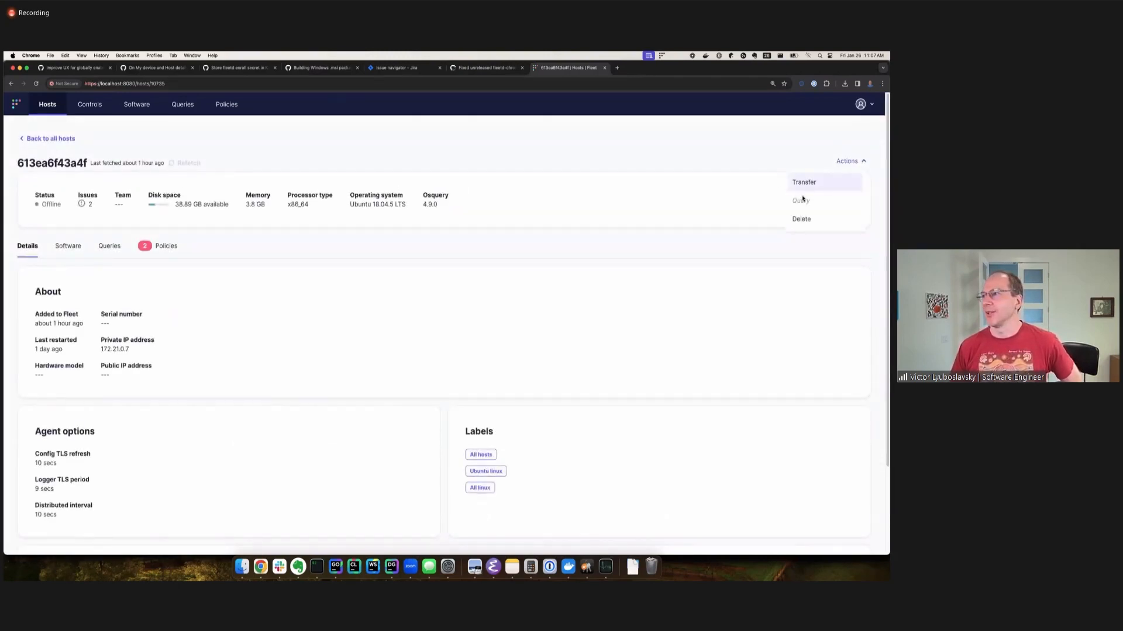
left_click(804, 183)
left_click(367, 177)
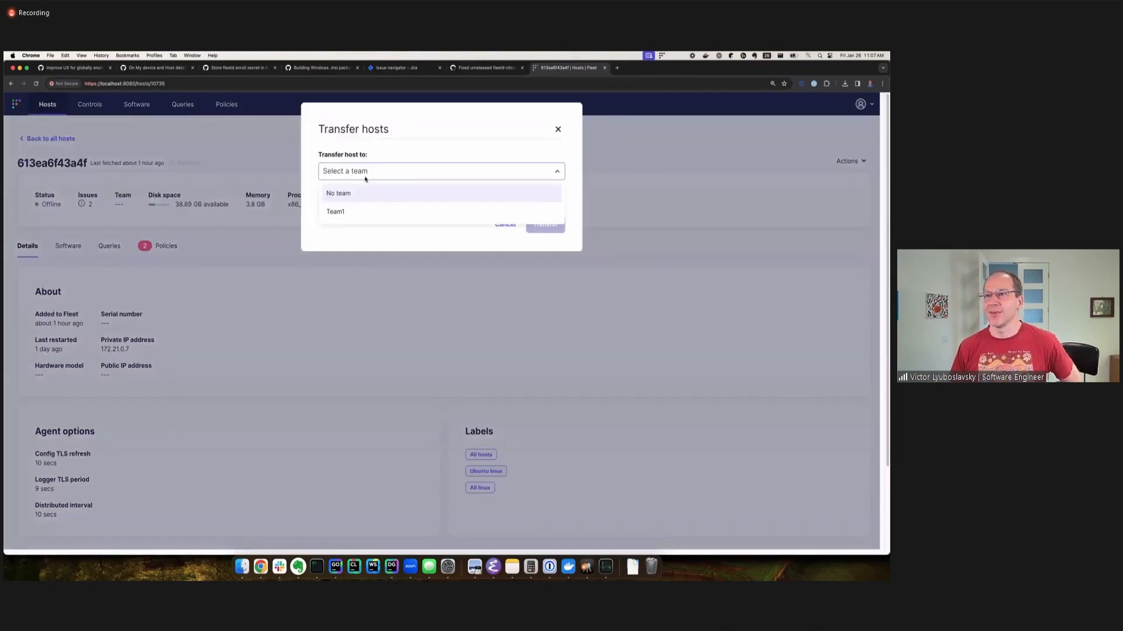
left_click(345, 209)
left_click(533, 226)
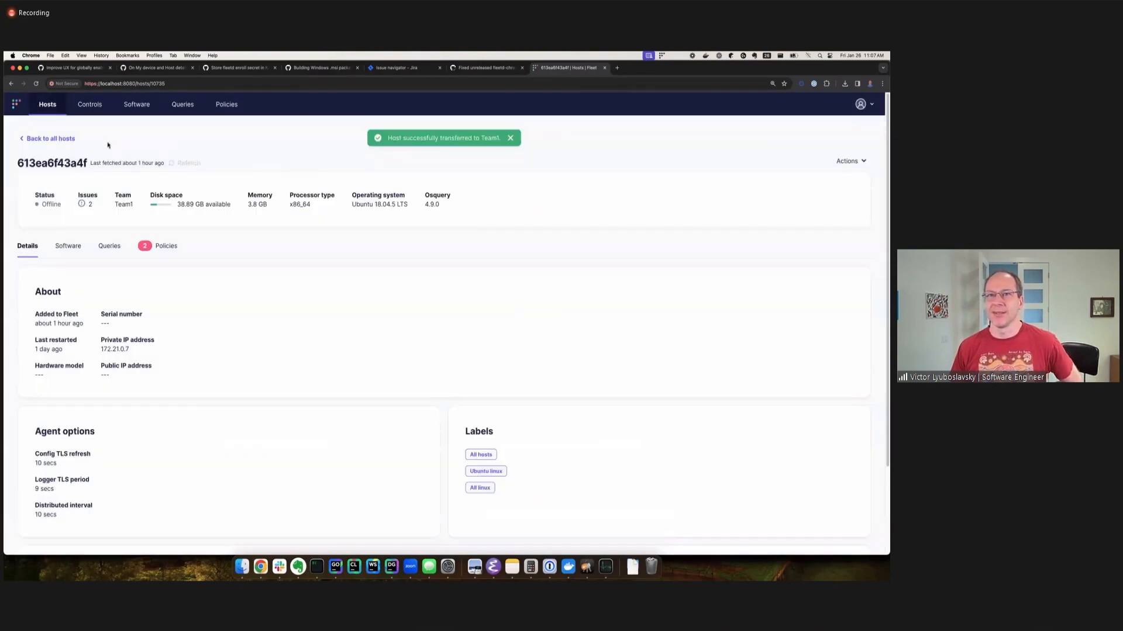
Go to the dashboard and list the Linux hosts of all teams.
left_click(19, 109)
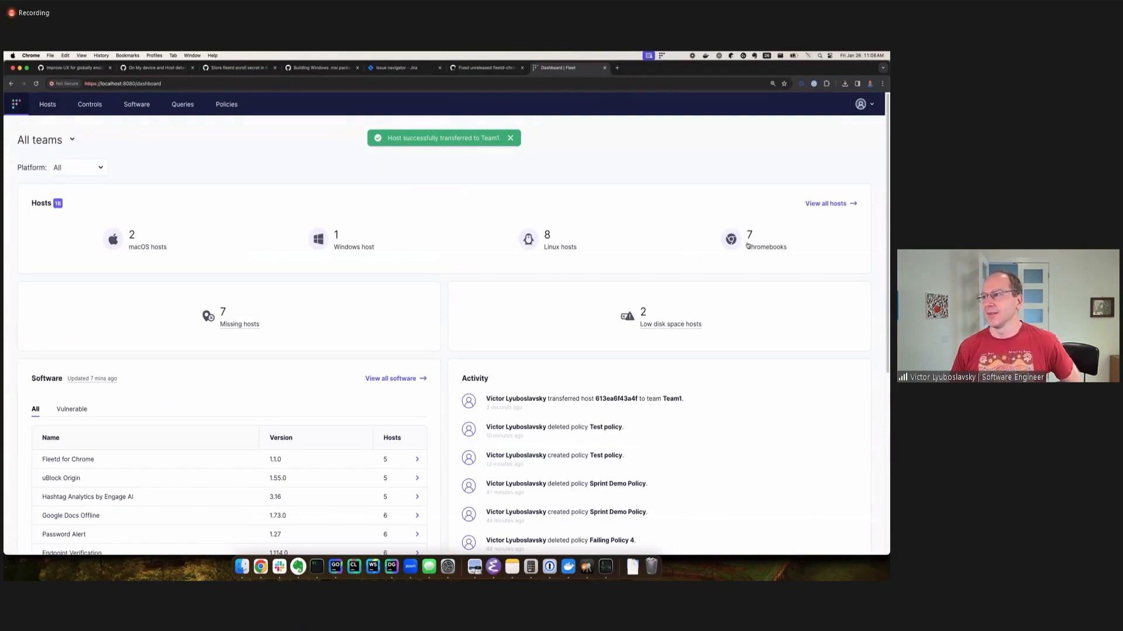
left_click(539, 245)
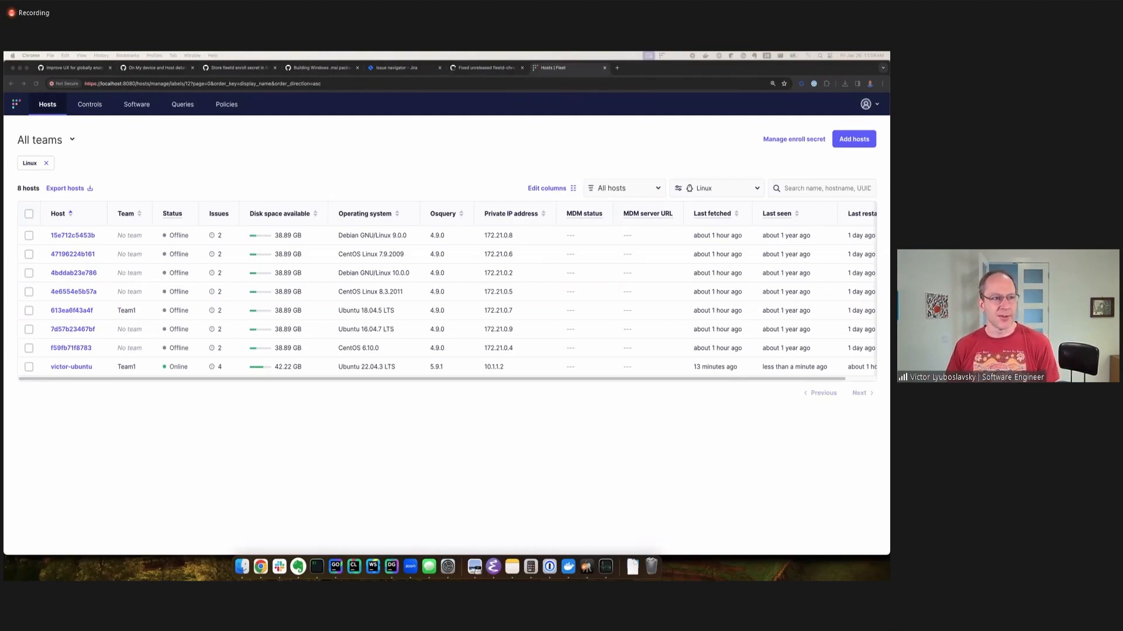
Switch to iTerm and rerun the command ./build/fleetctl trigger --name cleanups_then_aggregation.
left_click(318, 567)
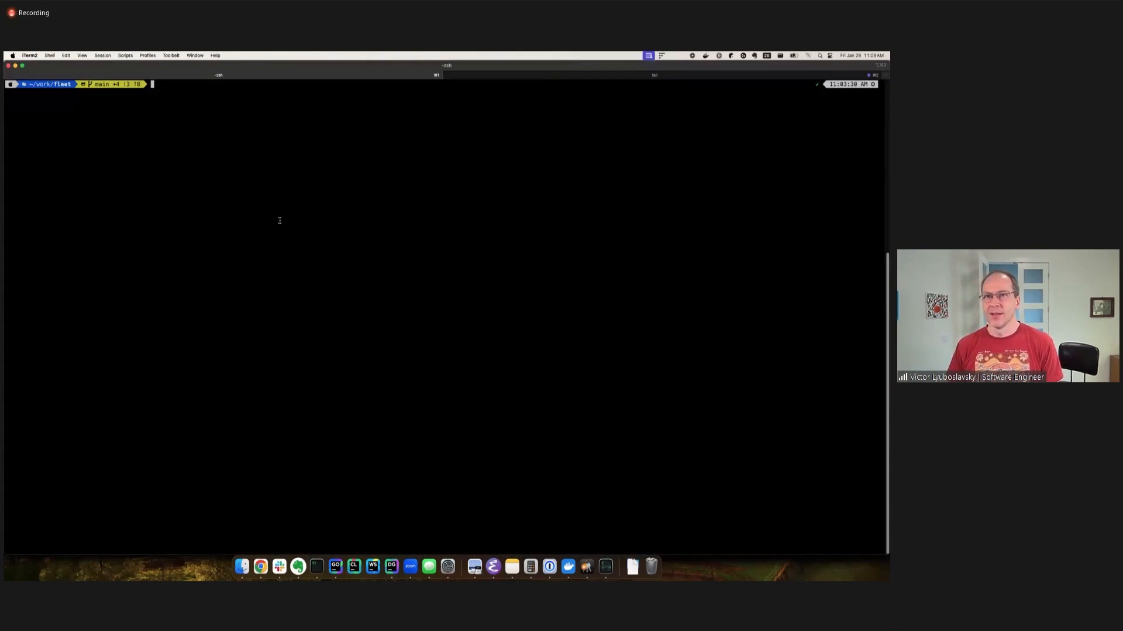
key("Up")
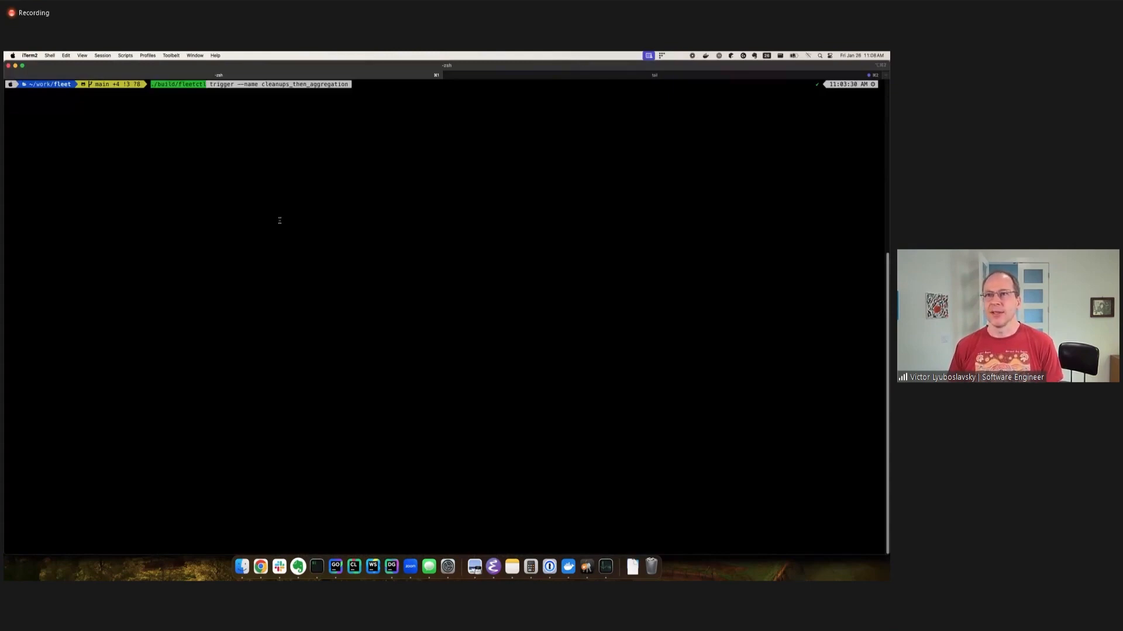
key("Return")
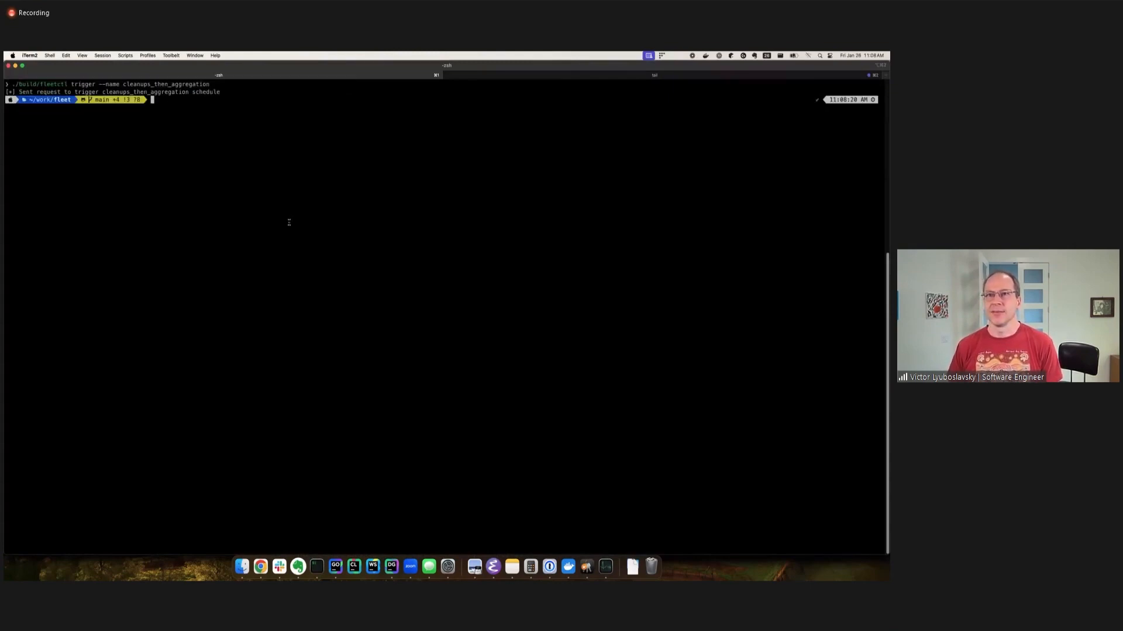
triple_click(129, 92)
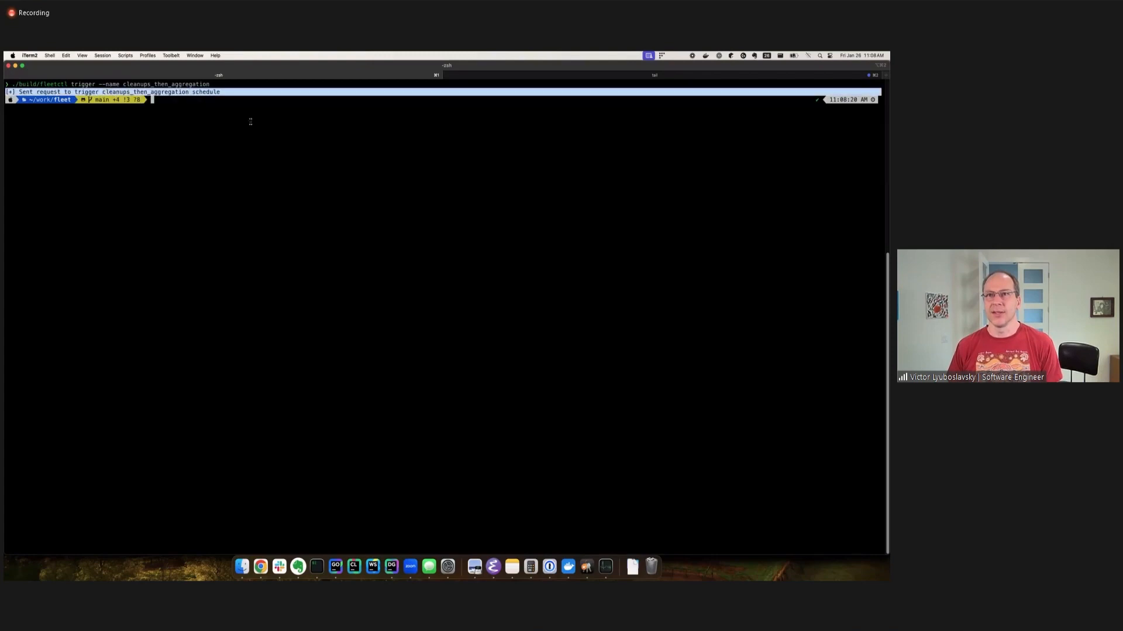
double_click(186, 94)
left_click(204, 97)
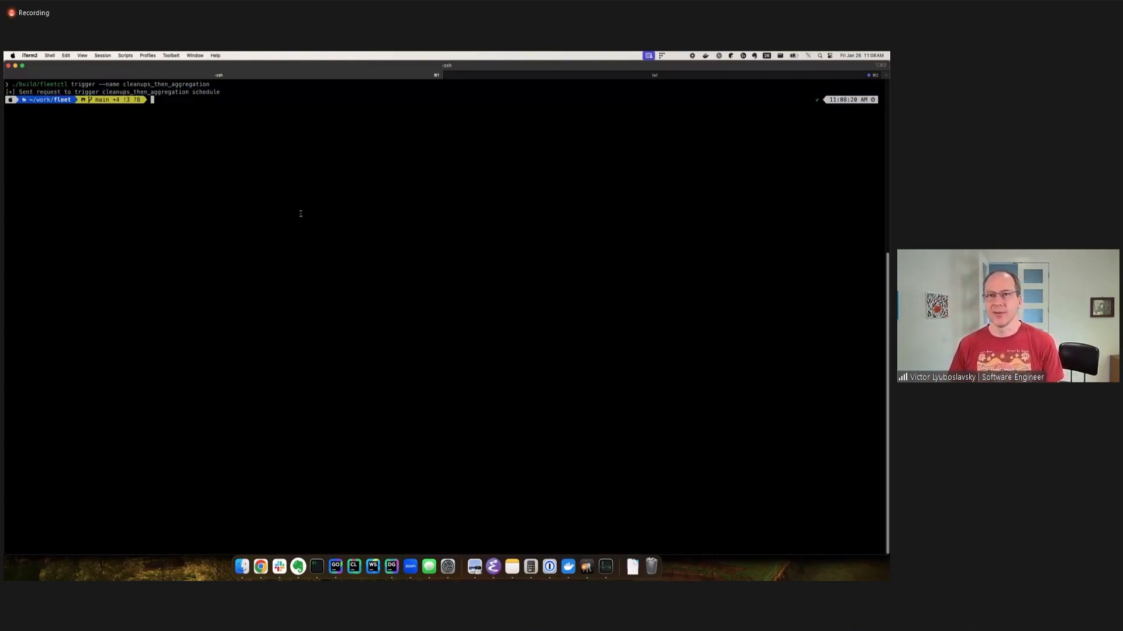
Return to Chrome, refresh the Linux host list and look through the remaining hosts and their columns.
left_click(261, 566)
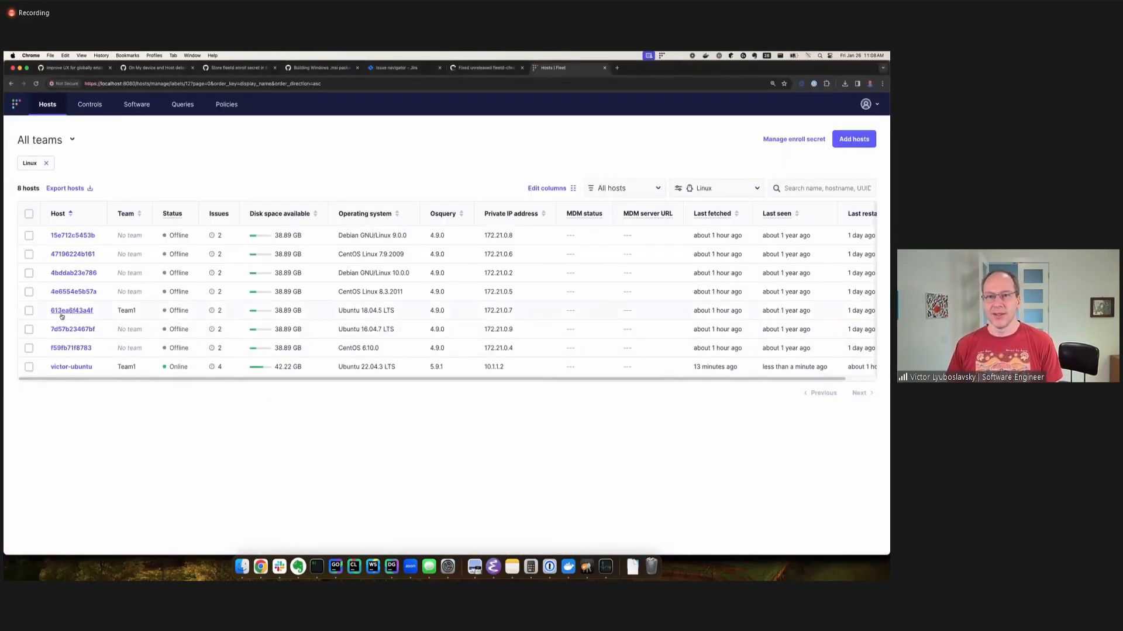
key("super+r")
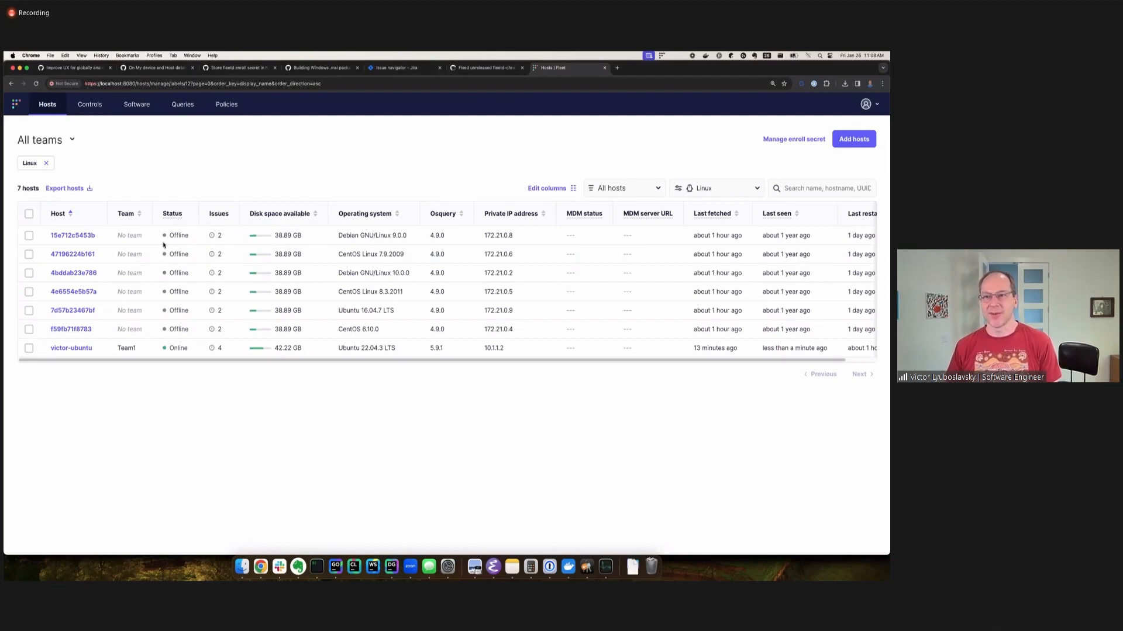
scroll(356, 359, "right", 3)
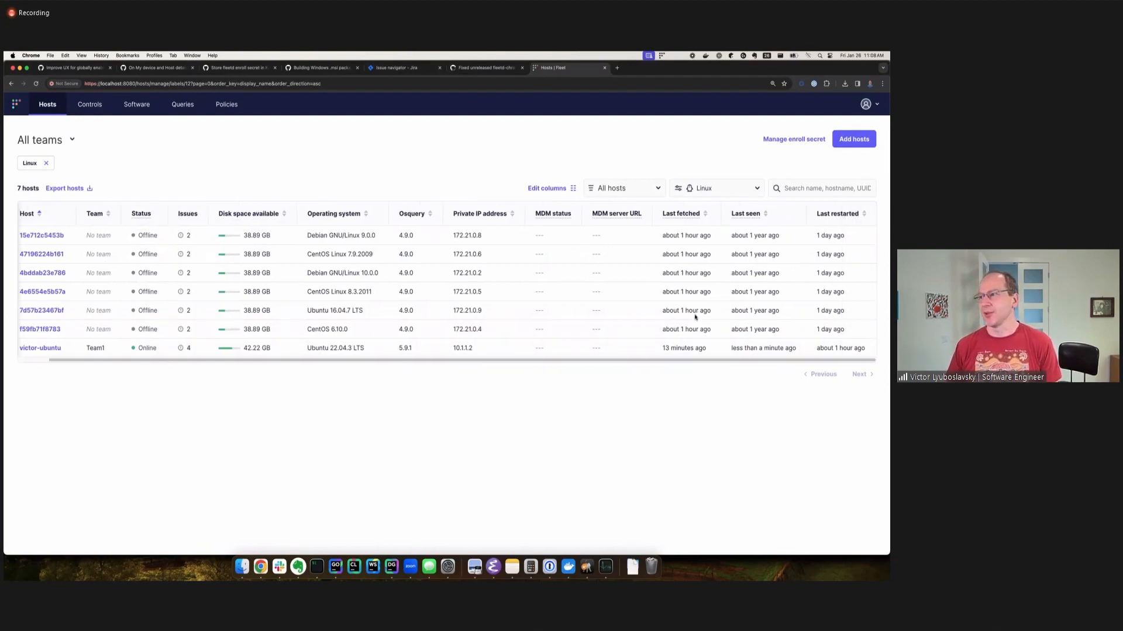
scroll(585, 365, "left", 3)
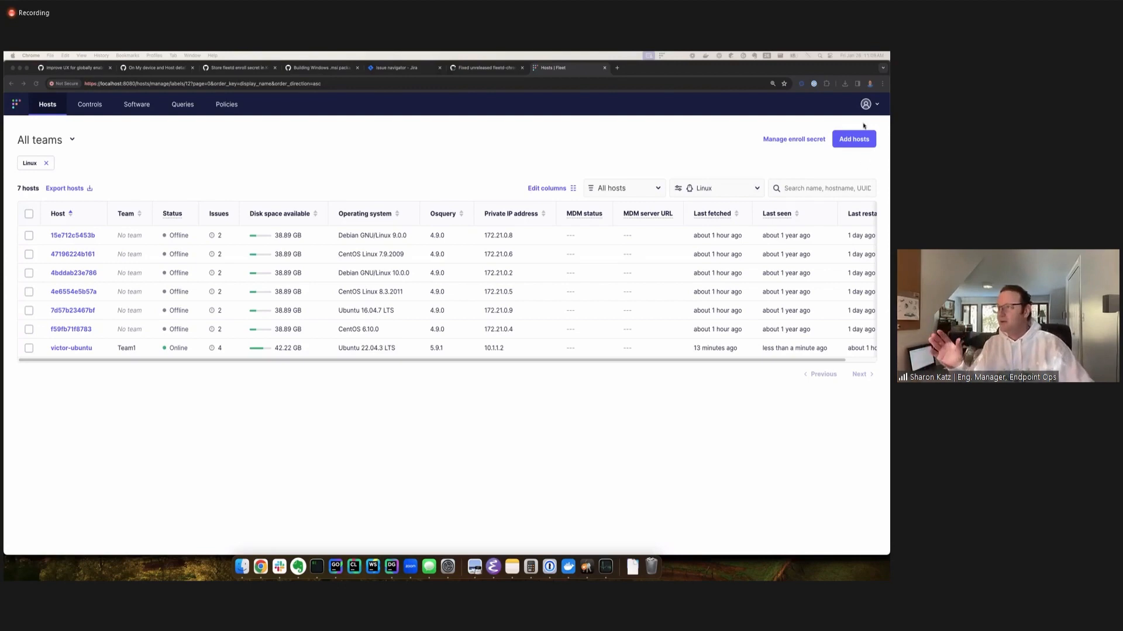
Open Team1's settings from the teams list and set its host expiry window to 87876876.
left_click(867, 104)
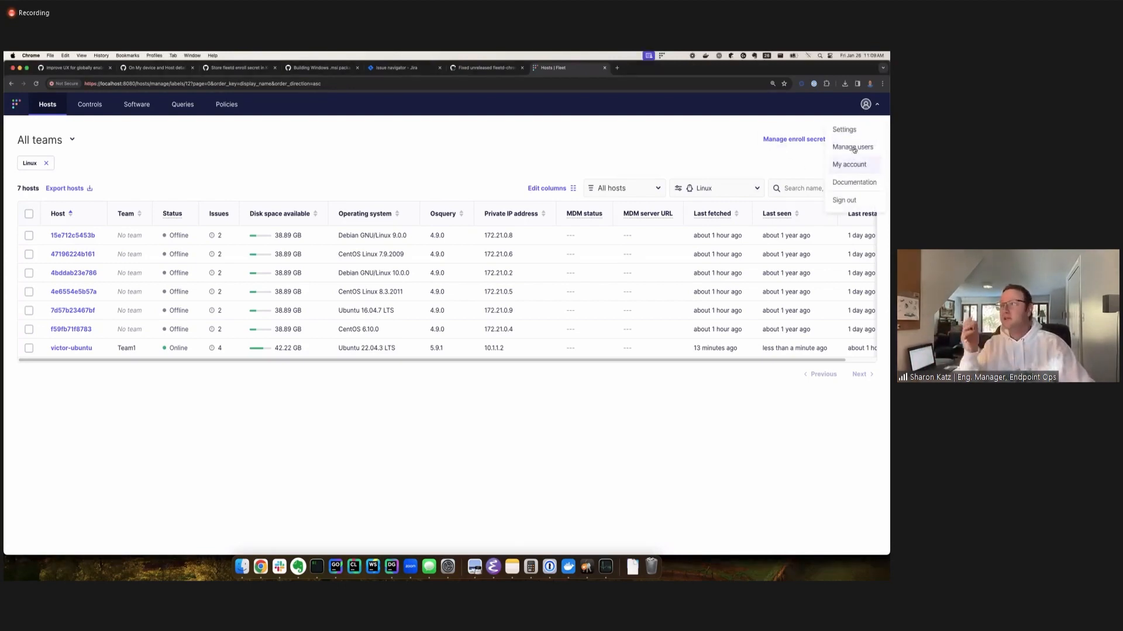
left_click(843, 129)
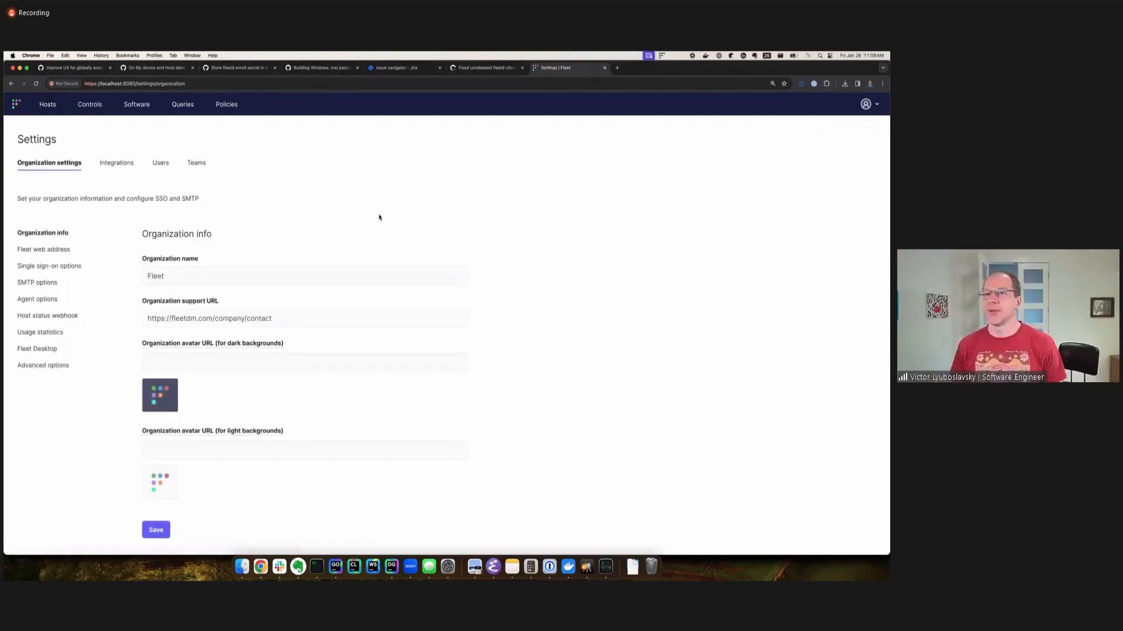
left_click(195, 167)
left_click(43, 267)
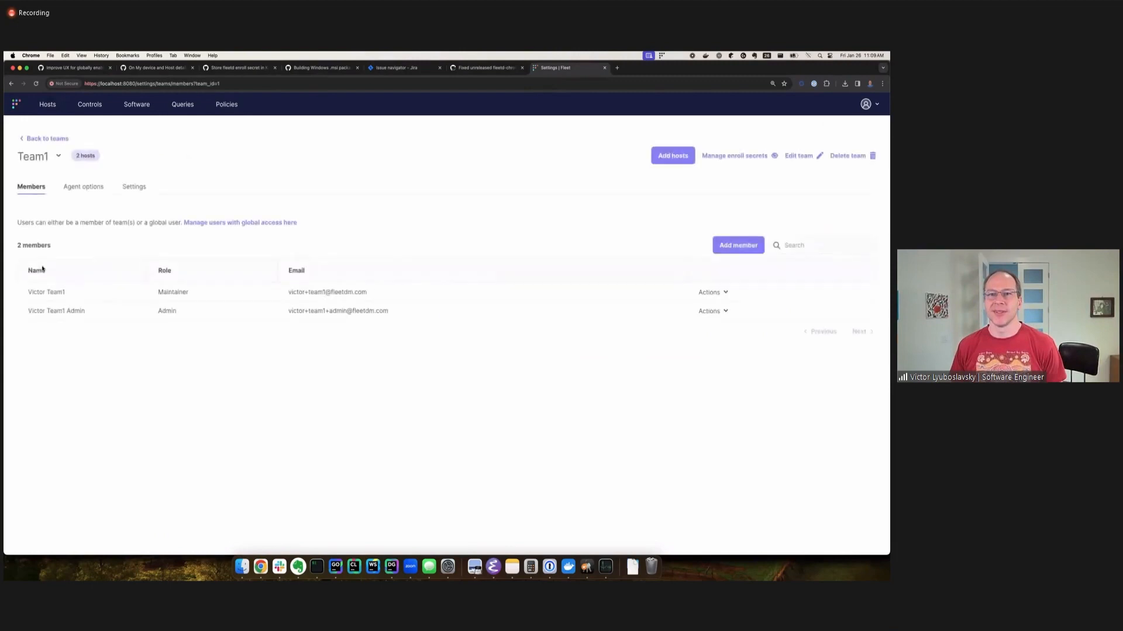
left_click(132, 188)
double_click(53, 307)
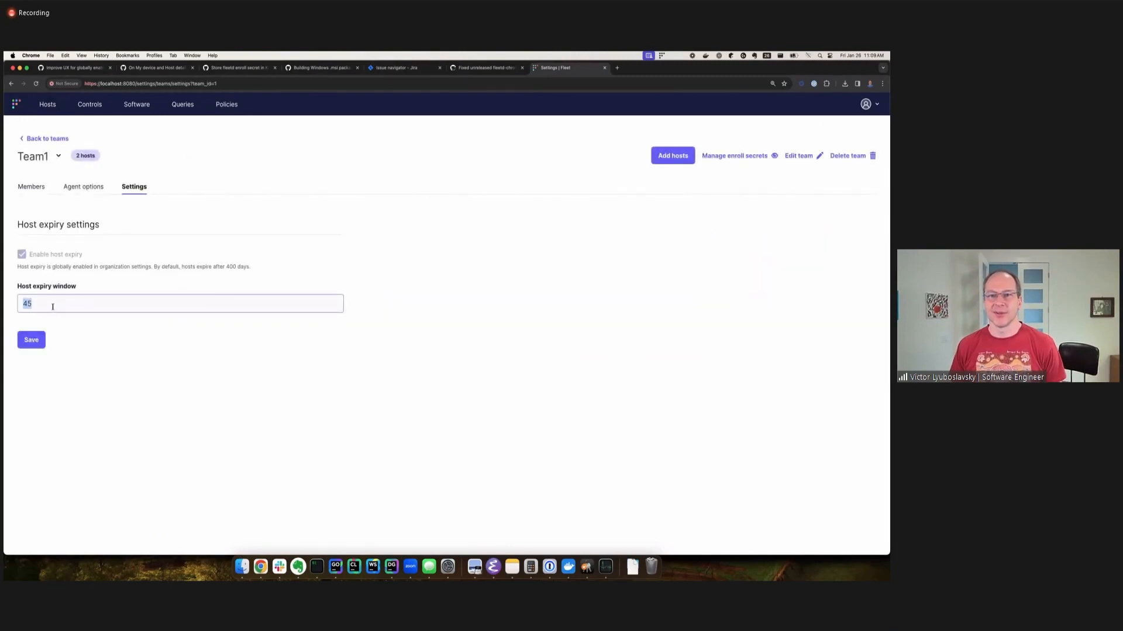
type("87876876")
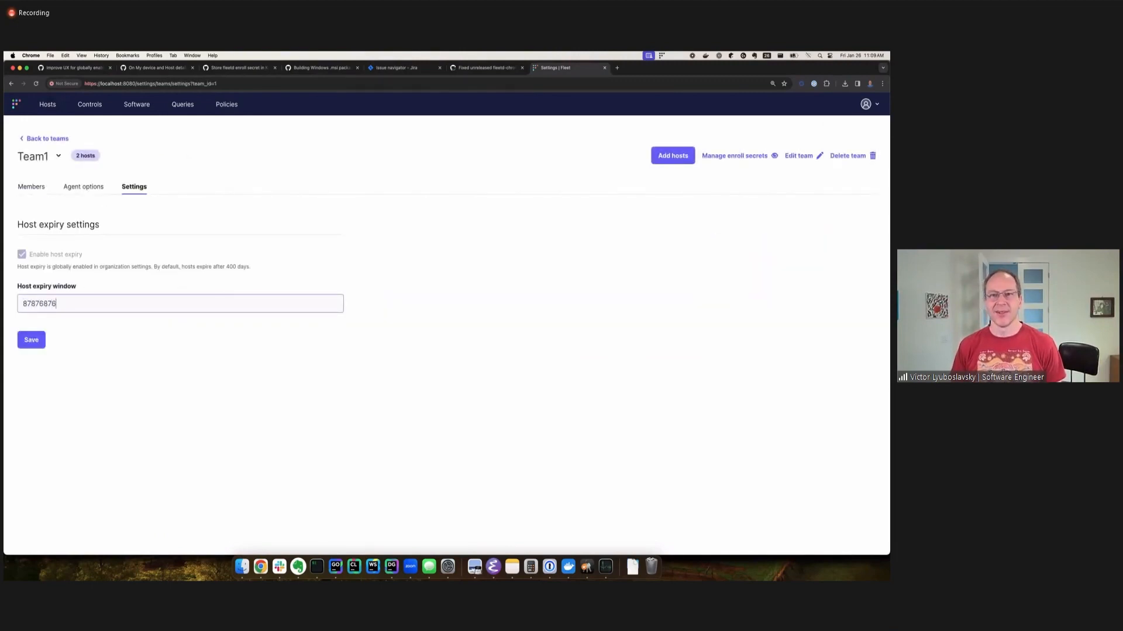
key("Return")
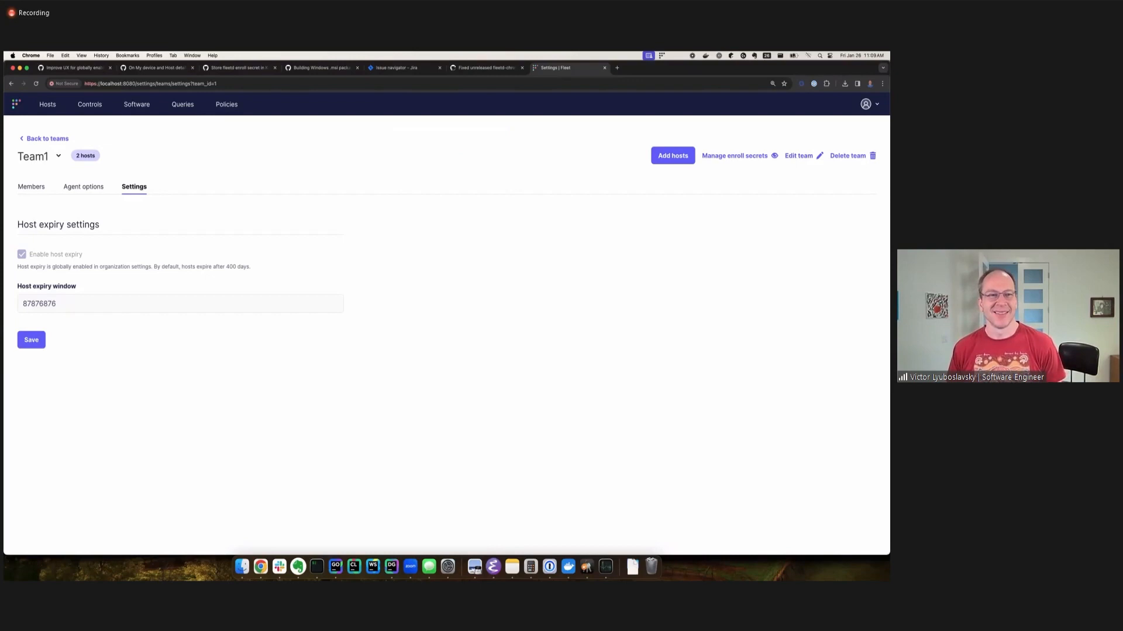
left_click(65, 307)
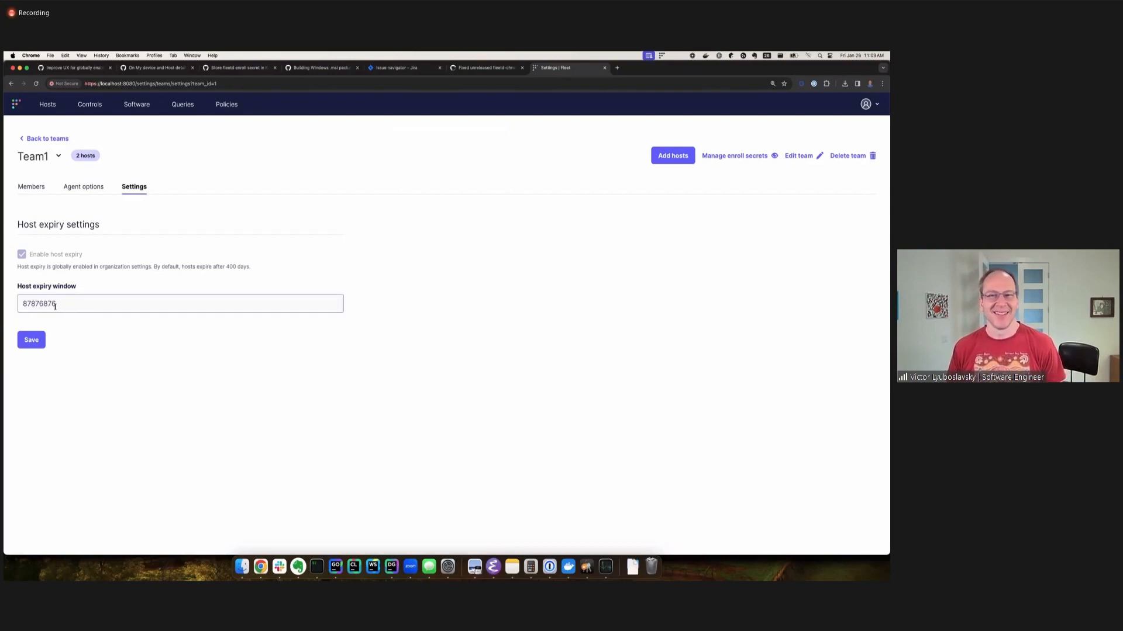
left_click(89, 335)
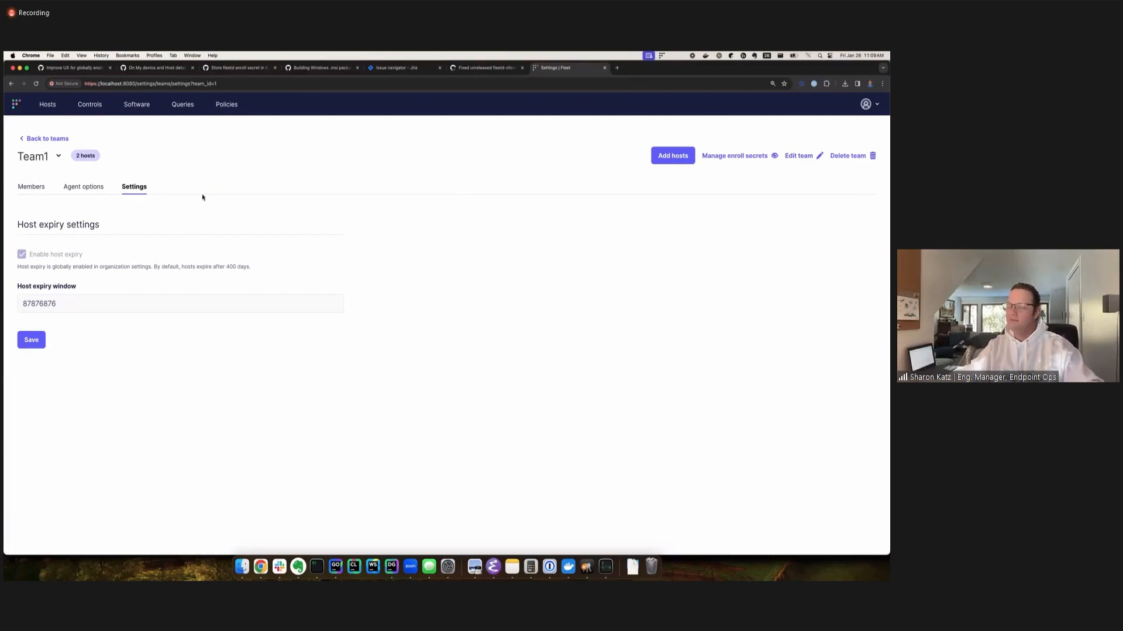
Switch to the GitHub issue "Improve UX for globally enabling/disabling SSO" and read its user story and planned changes.
left_click(73, 68)
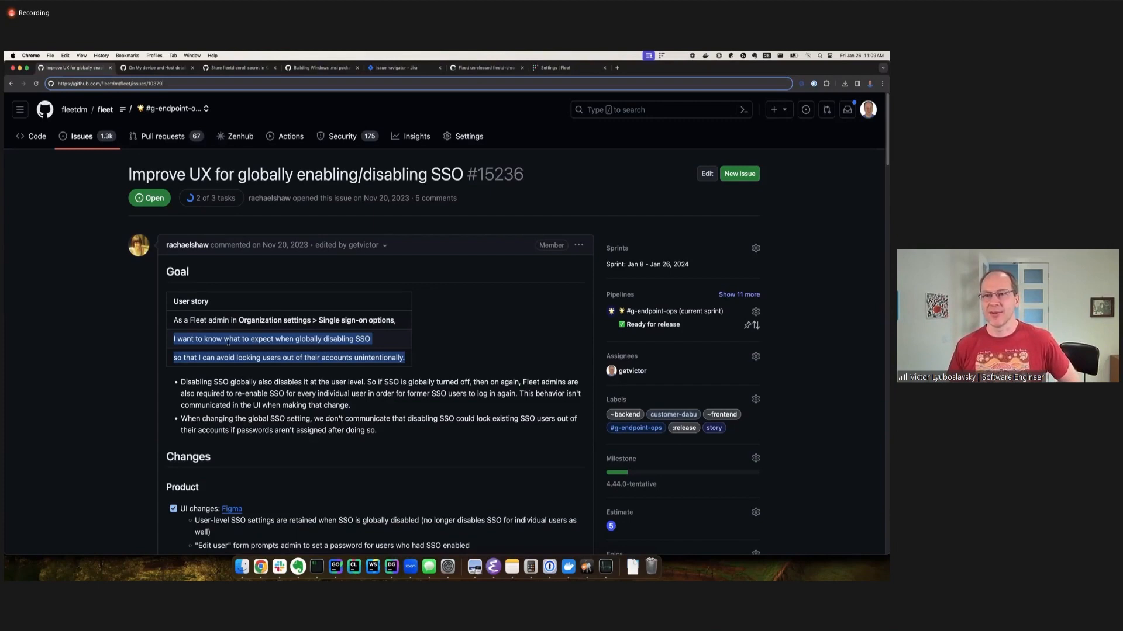
scroll(228, 344, "down", 2)
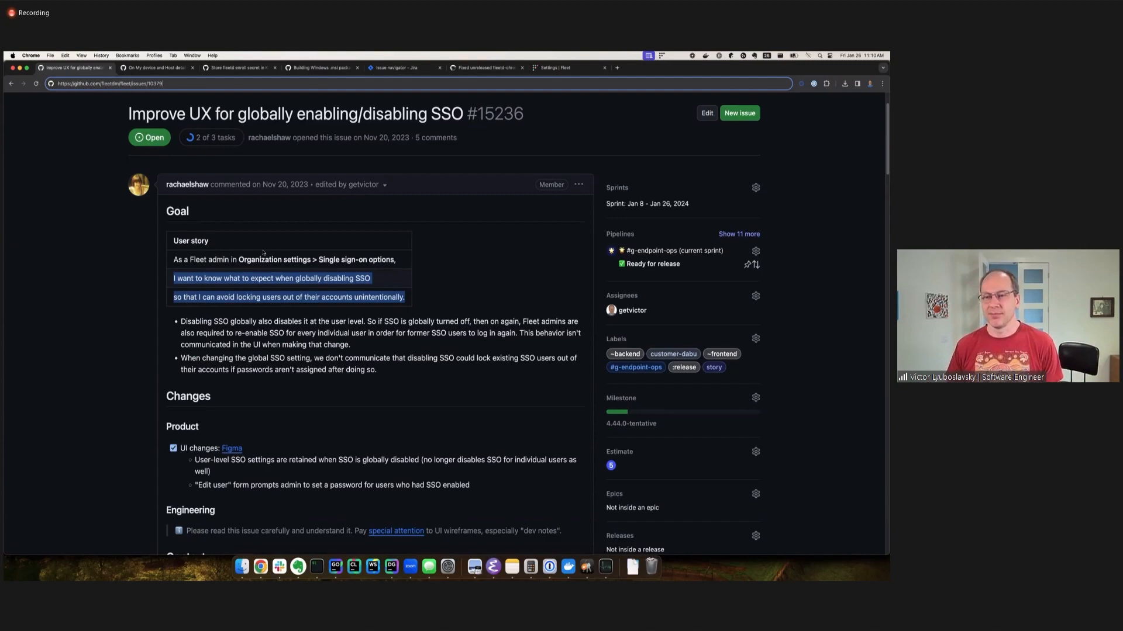
Return to Fleet, turn off single sign-on in the organization's single sign-on options and save the settings.
left_click(554, 68)
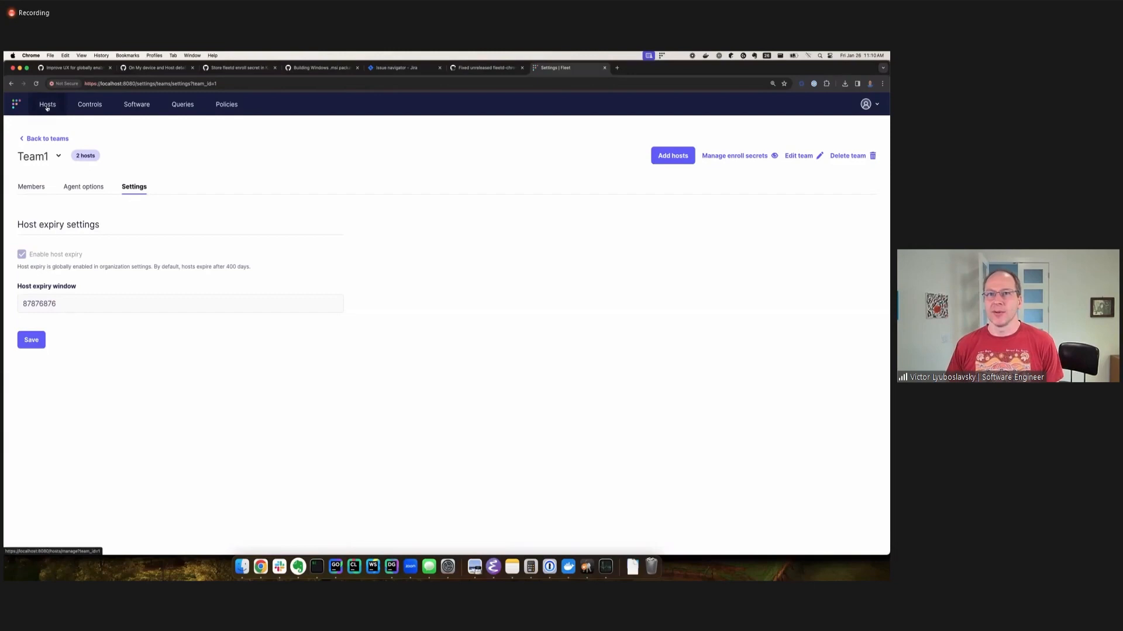
left_click(867, 104)
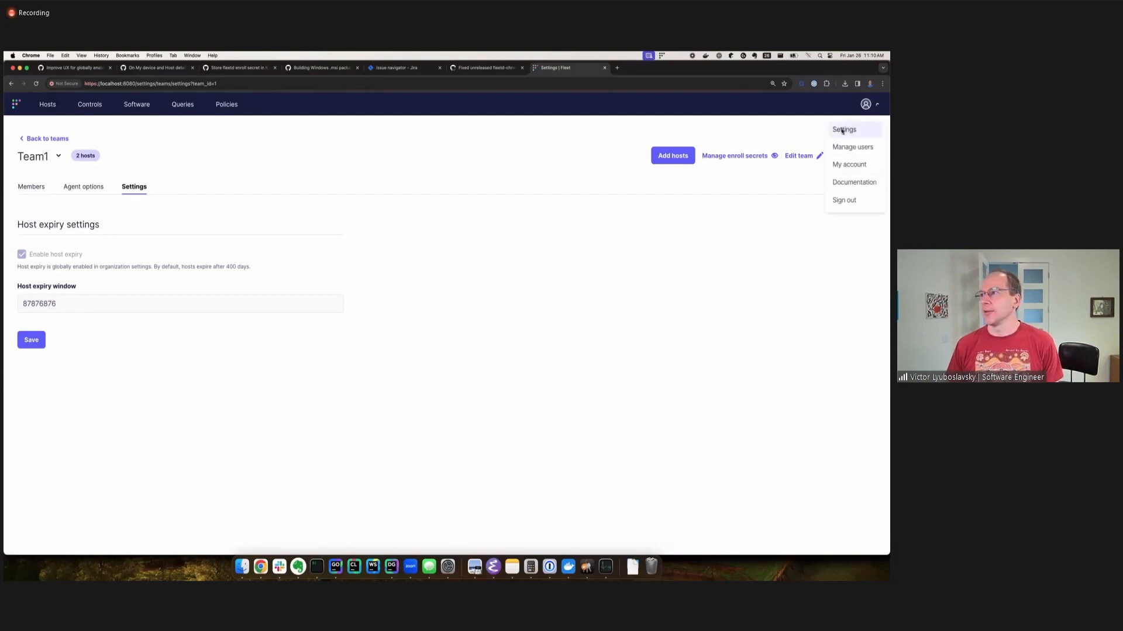
left_click(843, 130)
left_click(39, 266)
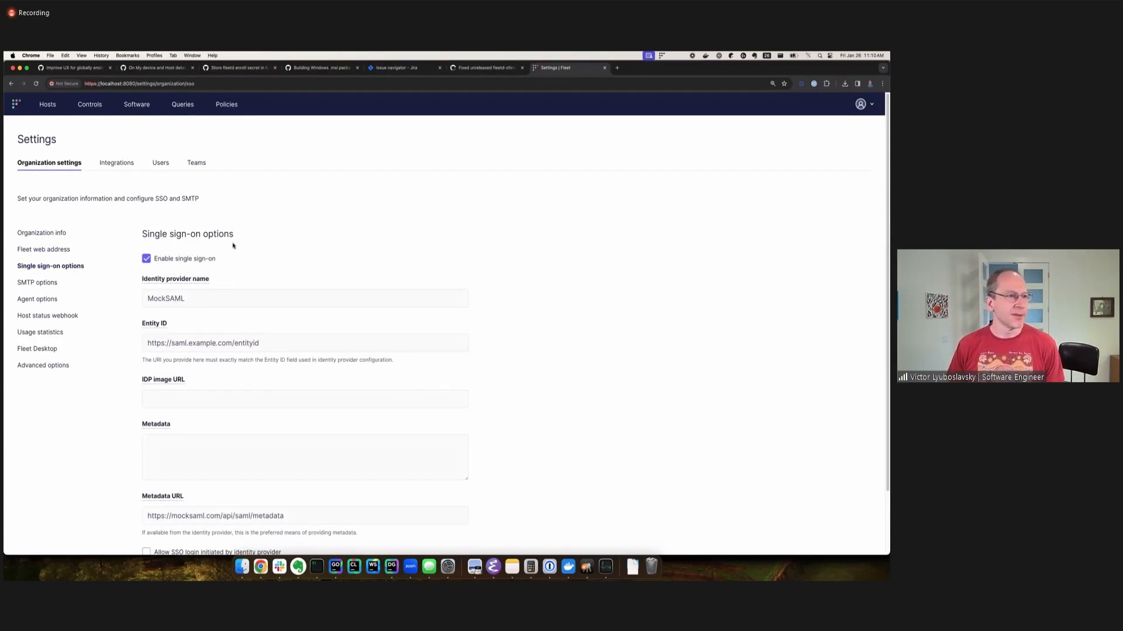
left_click(147, 260)
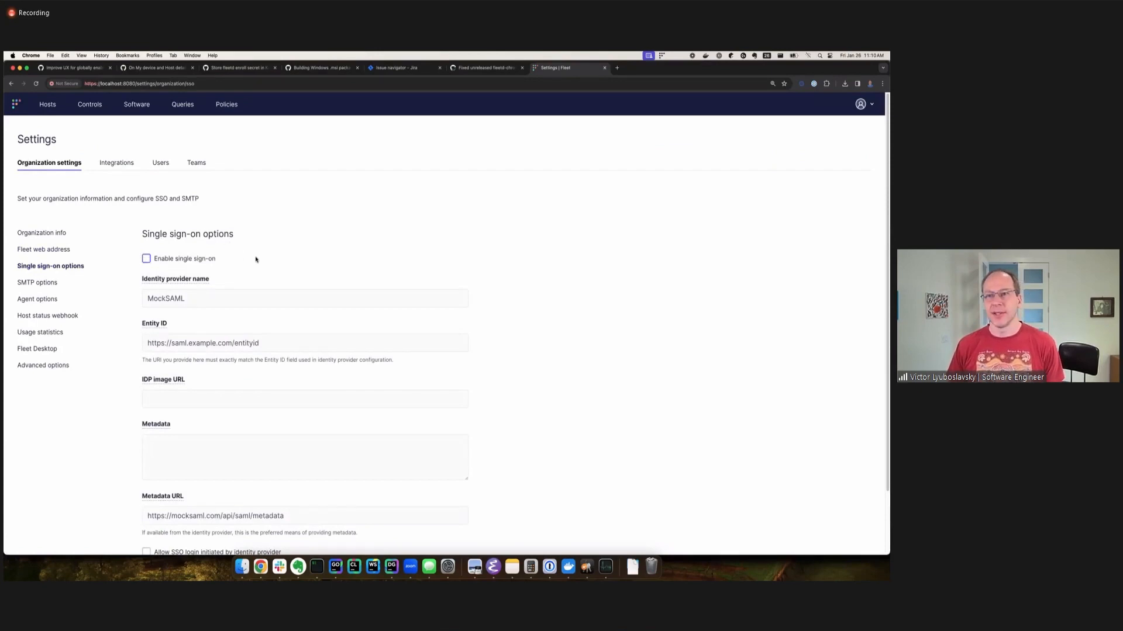
scroll(258, 258, "down", 2)
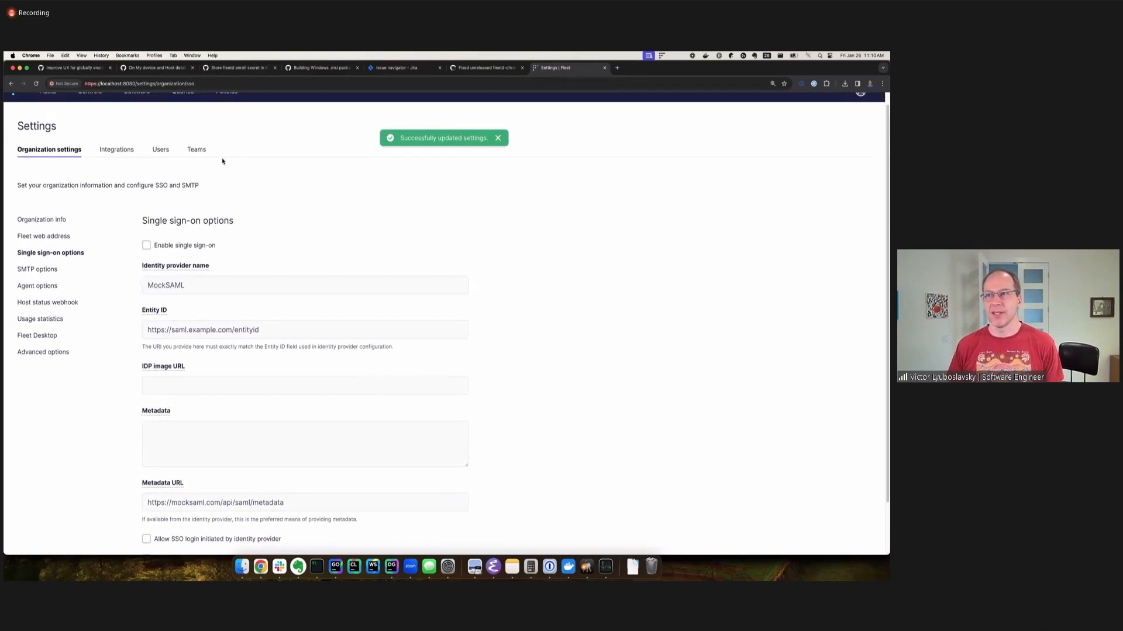
Inspect the new-user form from user management with single sign-on globally off, and close it without creating a user.
scroll(202, 155, "up", 1)
left_click(860, 105)
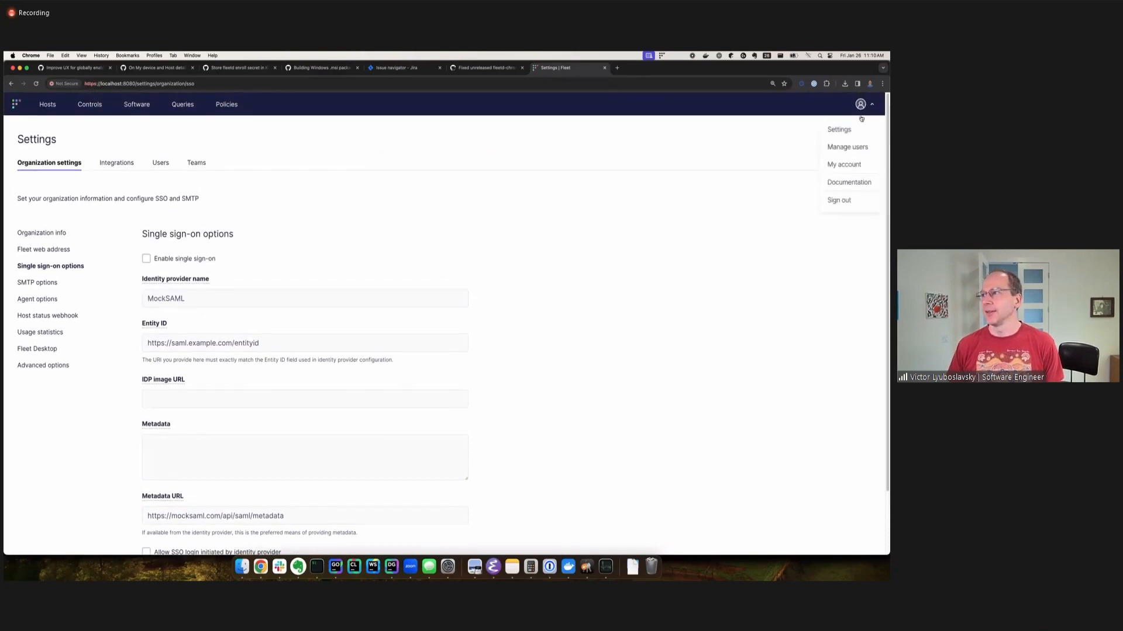
left_click(847, 147)
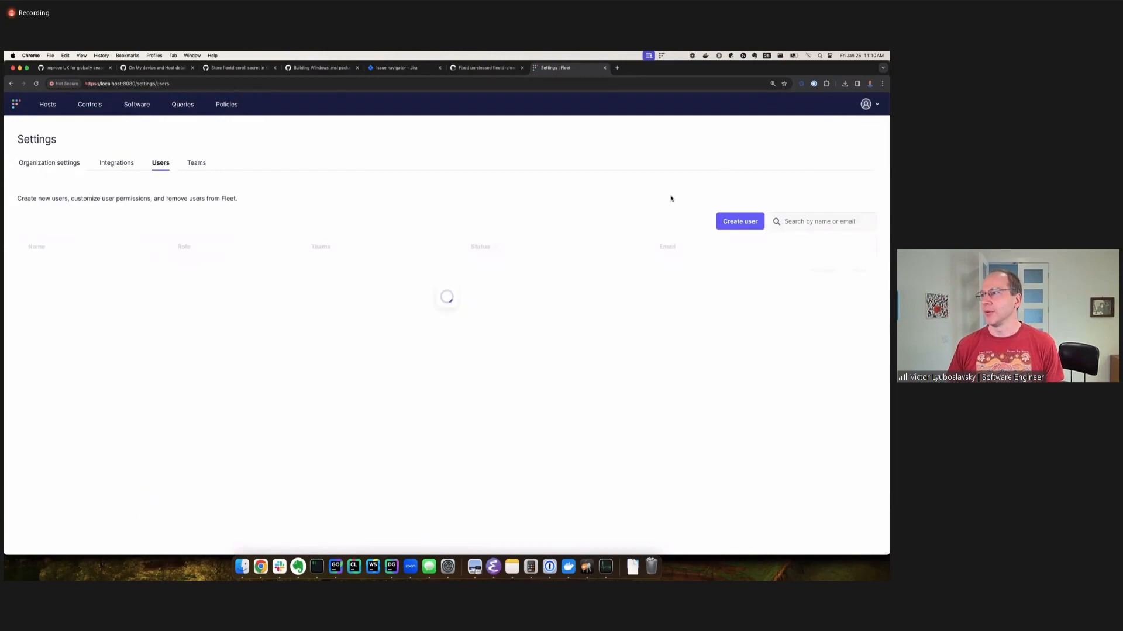
left_click(738, 221)
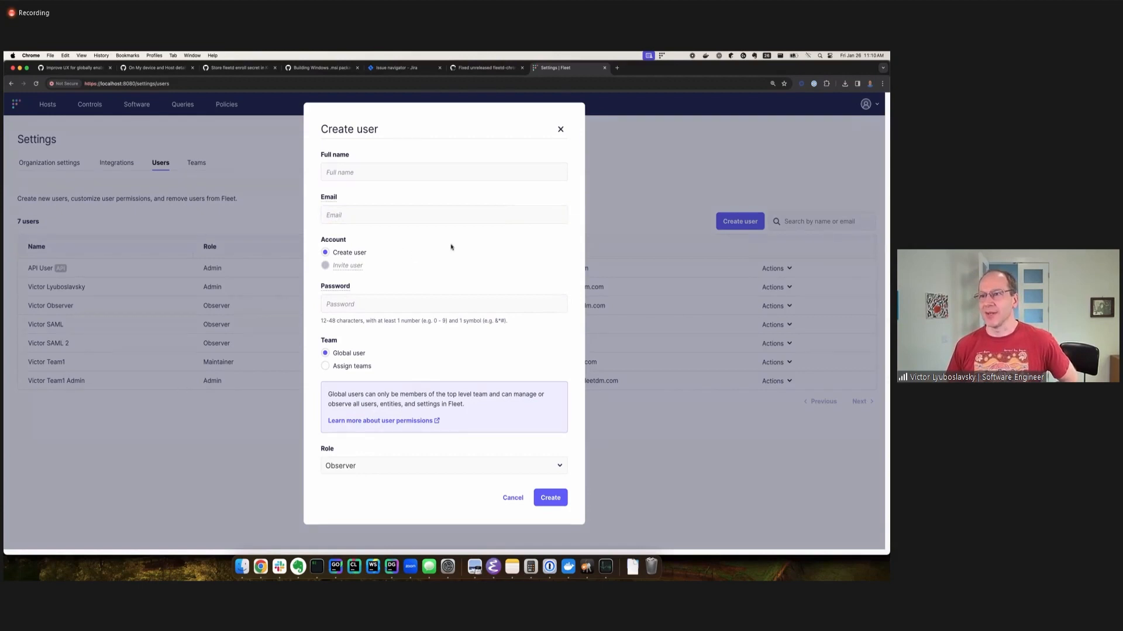
left_click(560, 130)
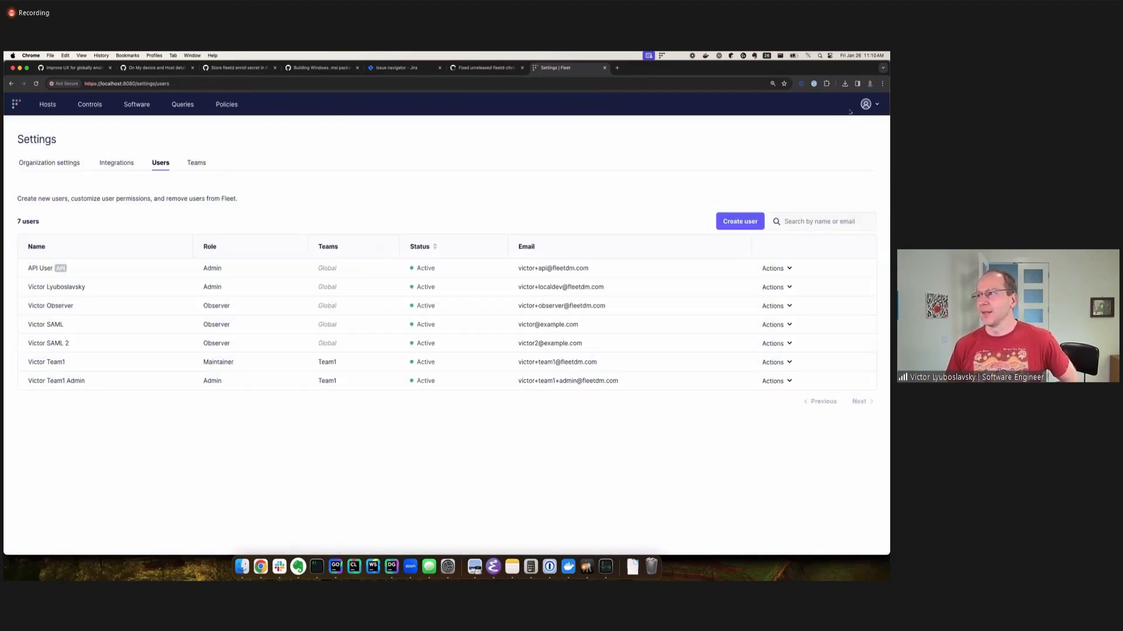
Go back to the organization's single sign-on options, enable single sign-on and save the settings.
left_click(11, 83)
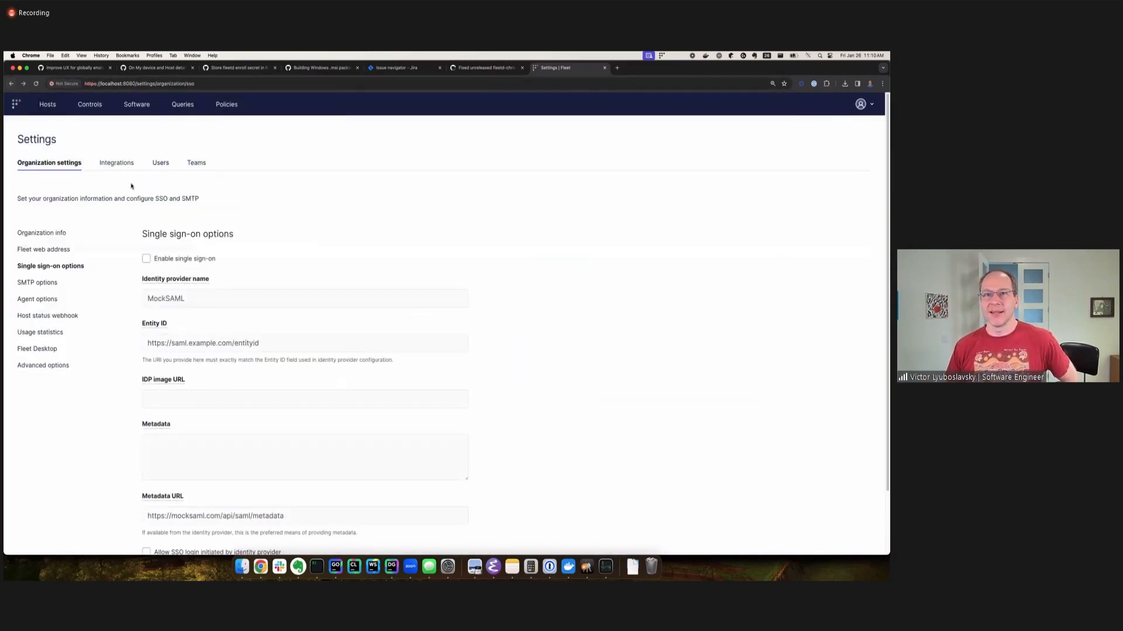
left_click(146, 258)
scroll(240, 380, "down", 3)
left_click(156, 533)
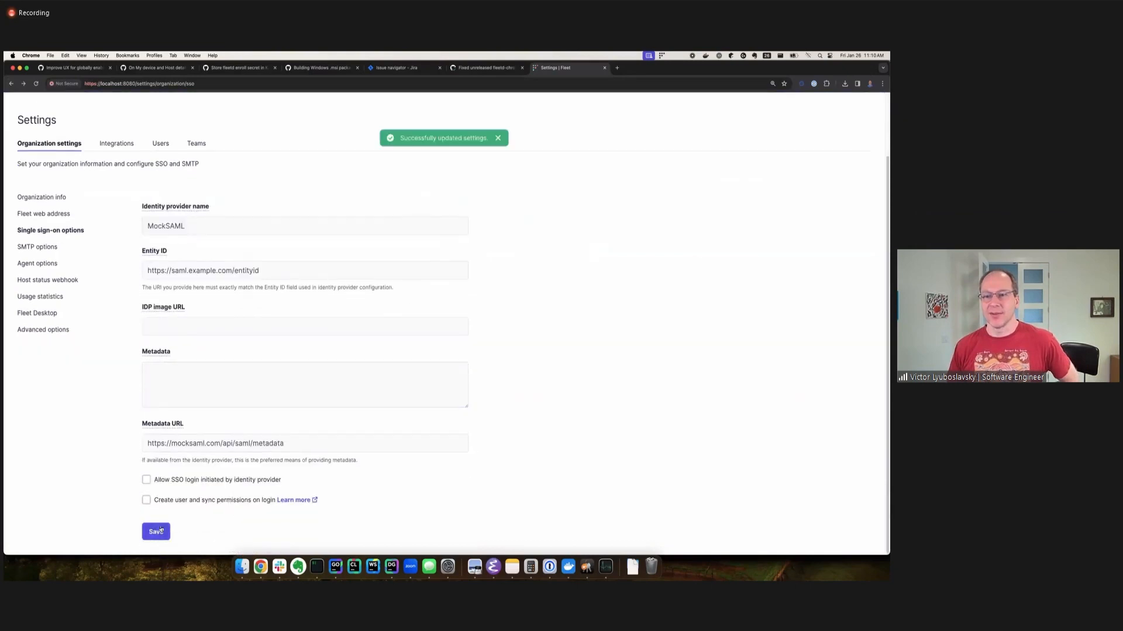
Open the new-user form from user management again and check its single sign-on option.
scroll(864, 138, "up", 3)
left_click(868, 106)
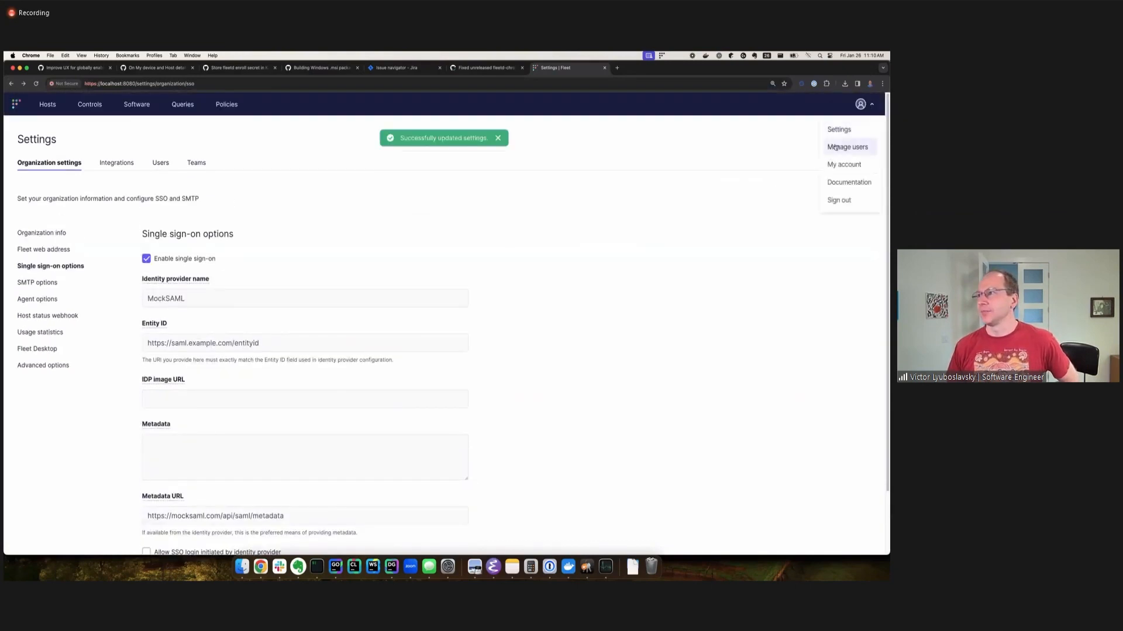
left_click(846, 148)
left_click(722, 225)
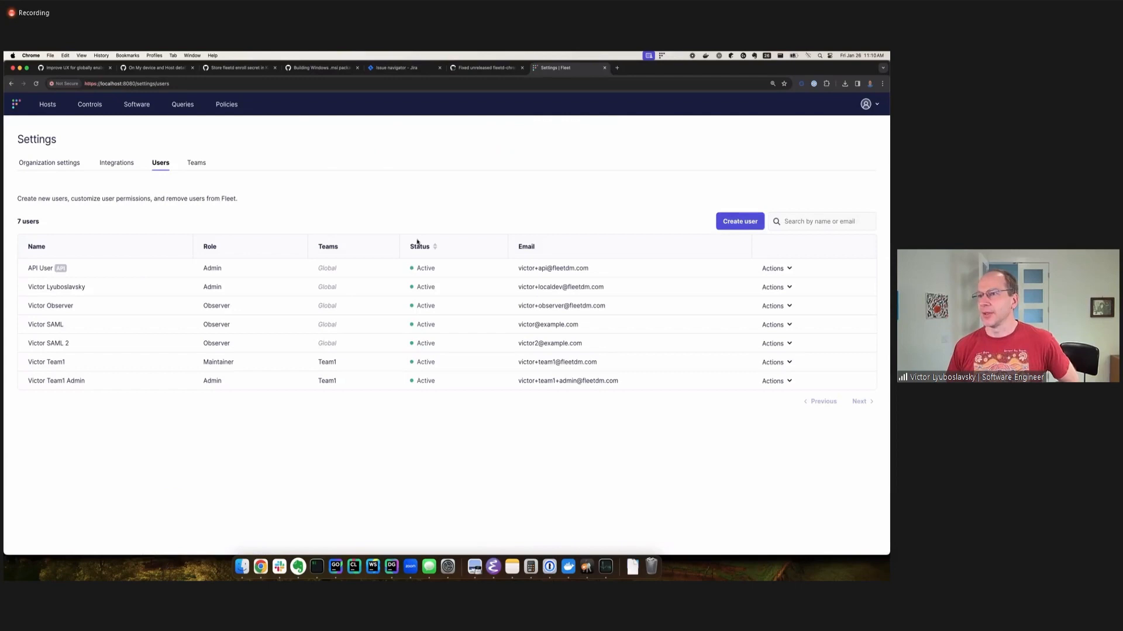
left_click(367, 255)
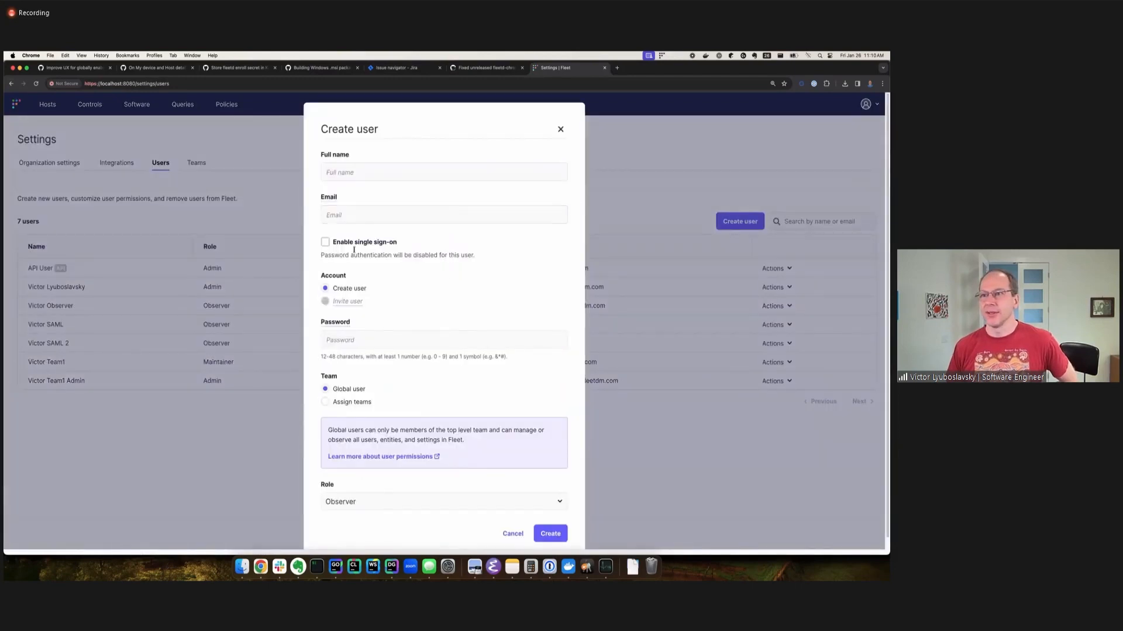
Create a global Observer user with single sign-on enabled, entering the user's full name and e-mail address.
left_click(326, 242)
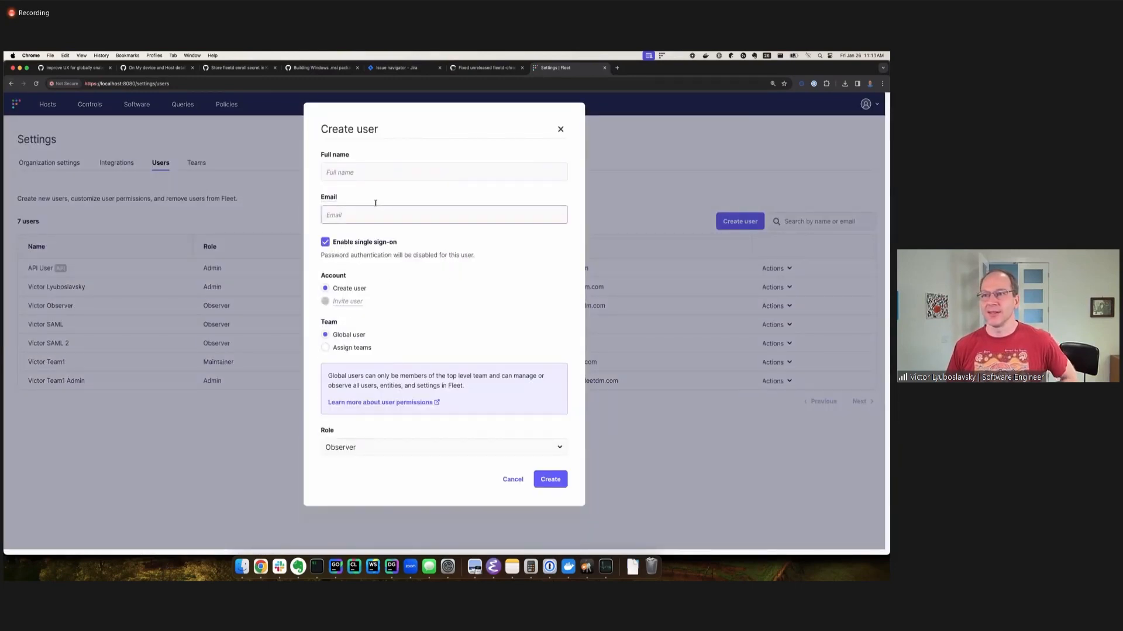
left_click(374, 171)
type("Victor")
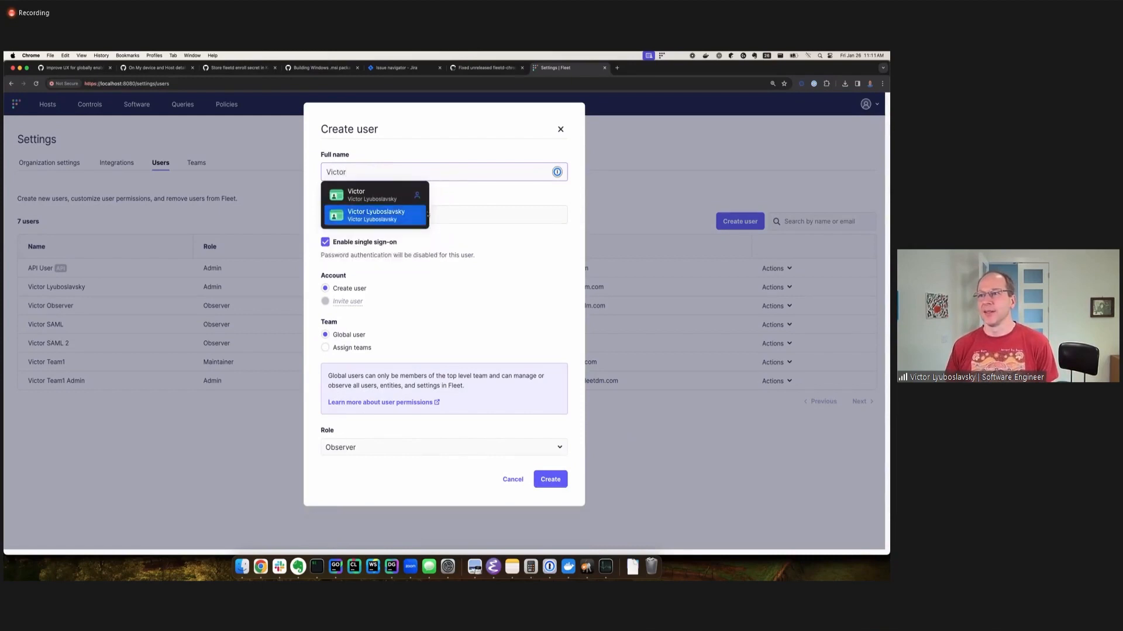
left_click(460, 216)
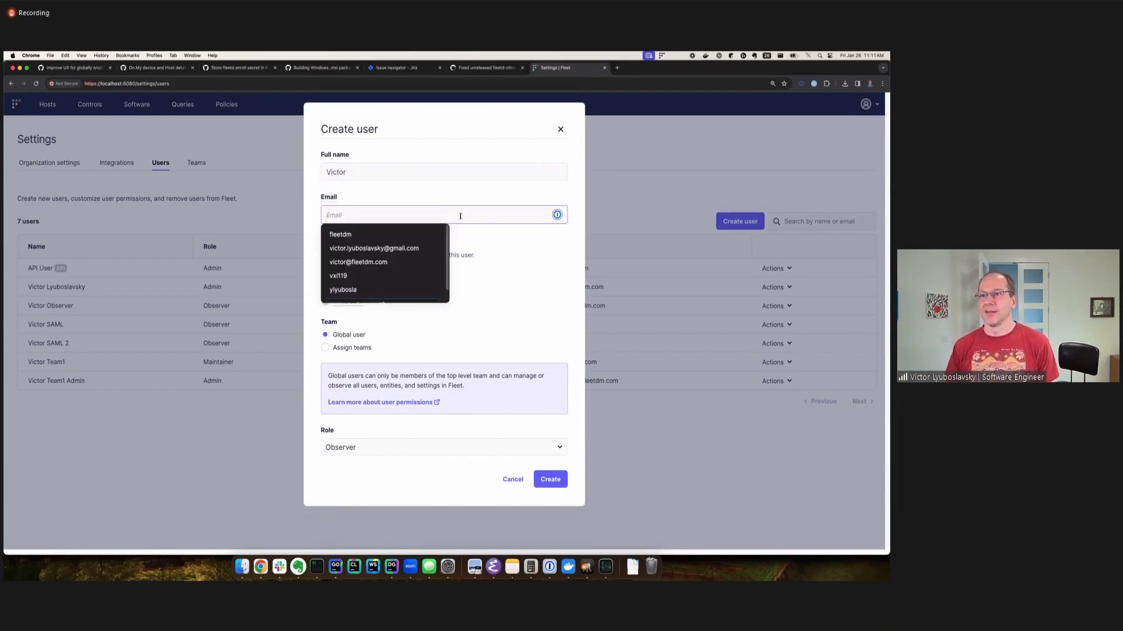
type("demo@example.com")
left_click(568, 253)
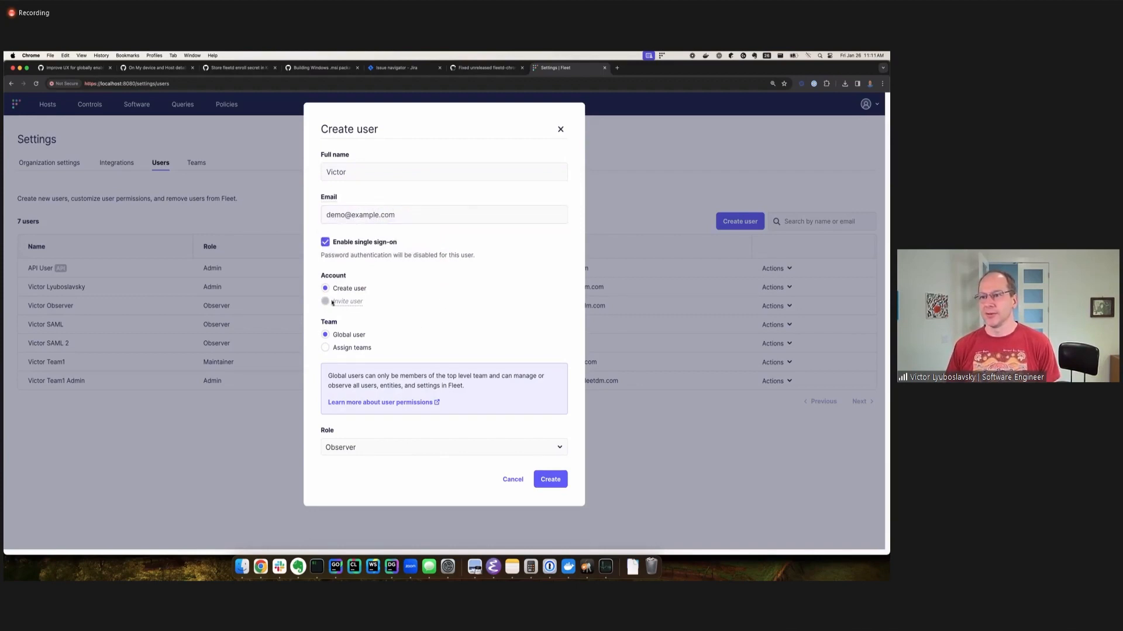
left_click(551, 479)
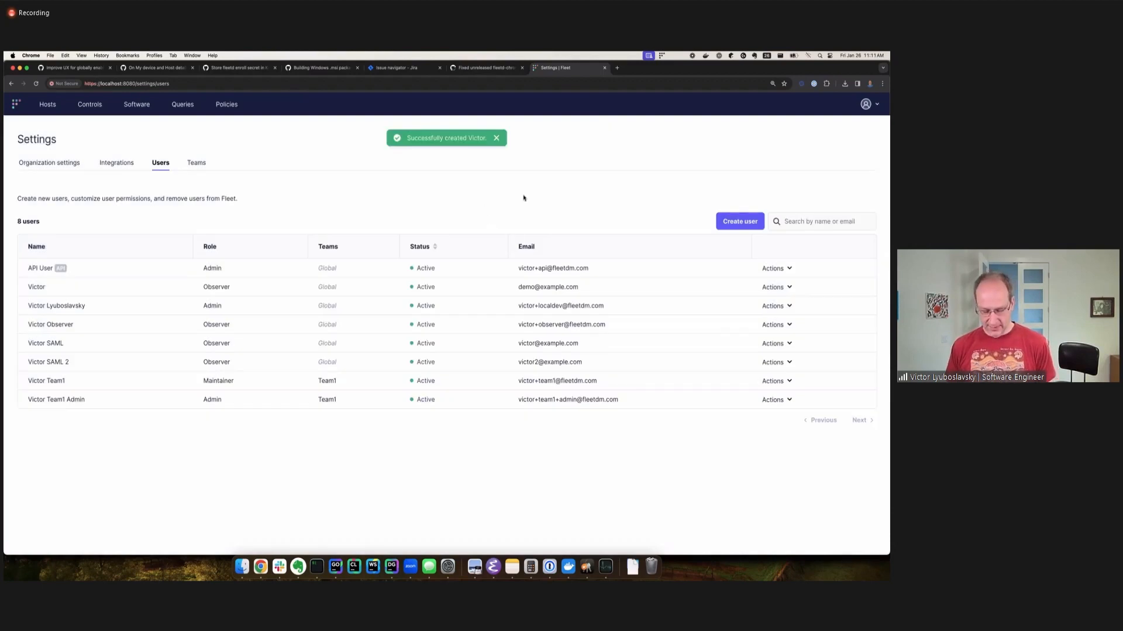
Place the settings window beside the incognito login window and sign on there through MockSAML with the new user's e-mail name.
key("ctrl+alt+Left")
left_click(538, 196)
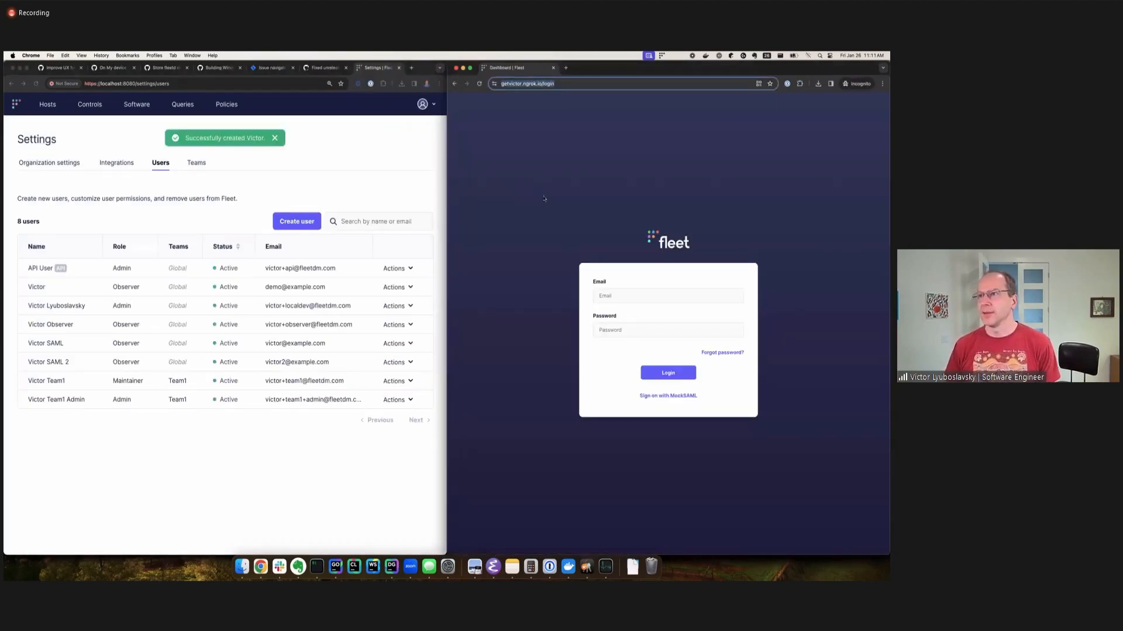
left_click(616, 295)
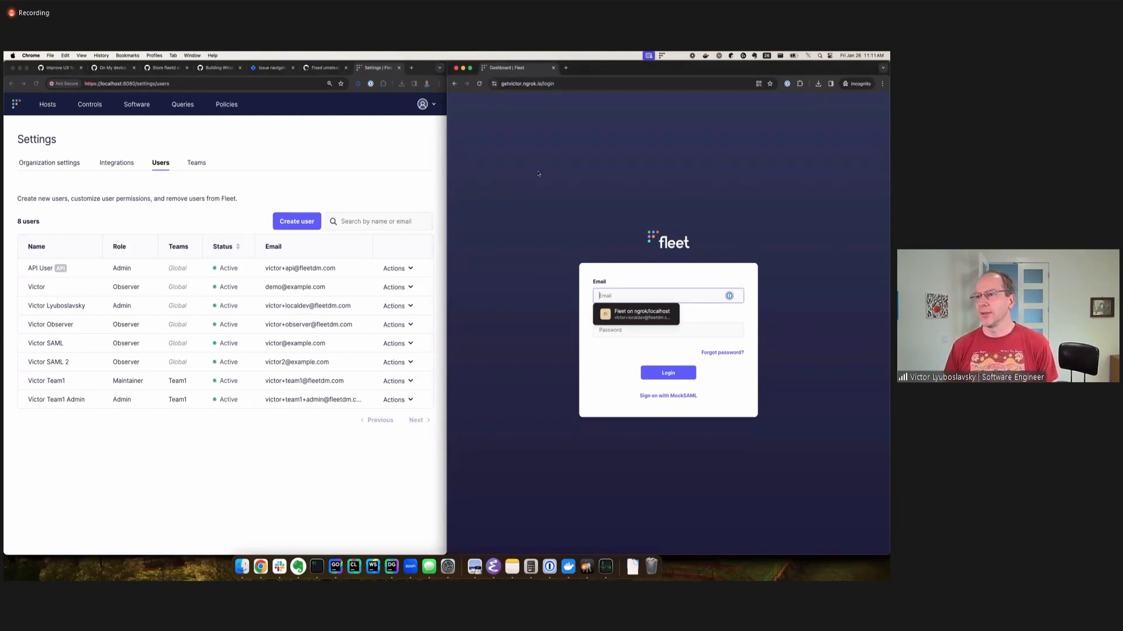
left_click(657, 397)
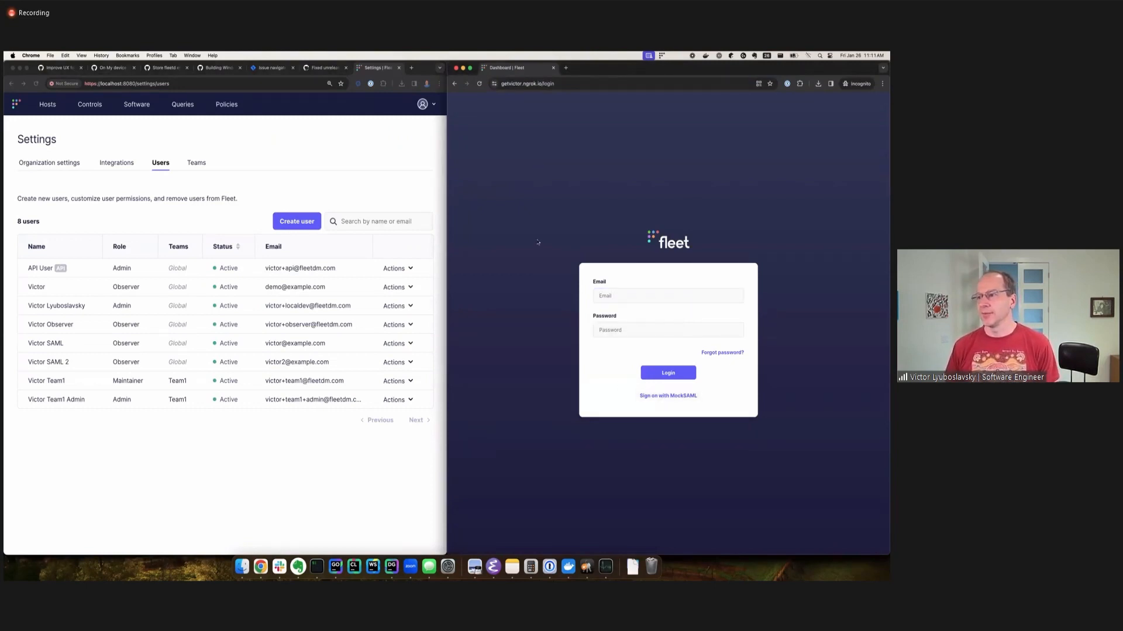
double_click(593, 297)
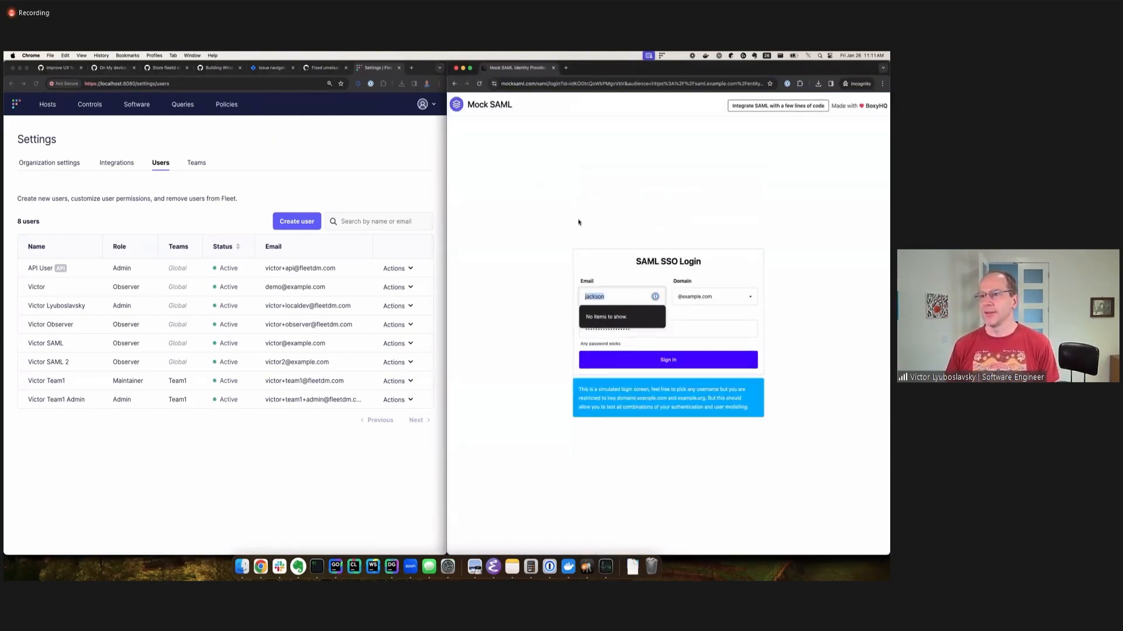
type("demo")
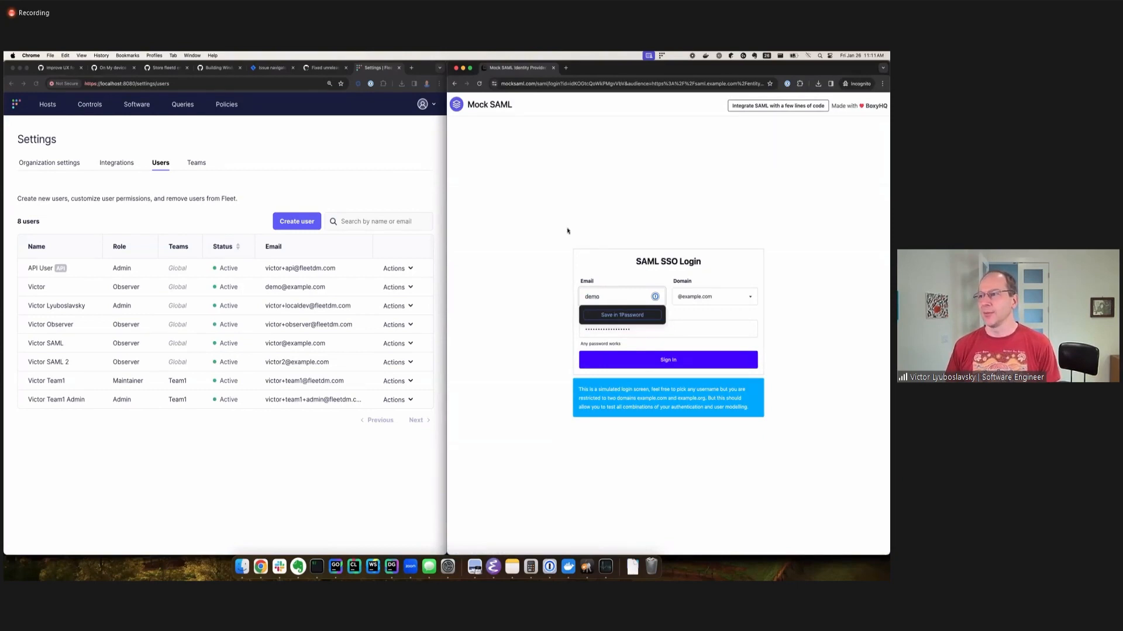
left_click(459, 252)
left_click(680, 362)
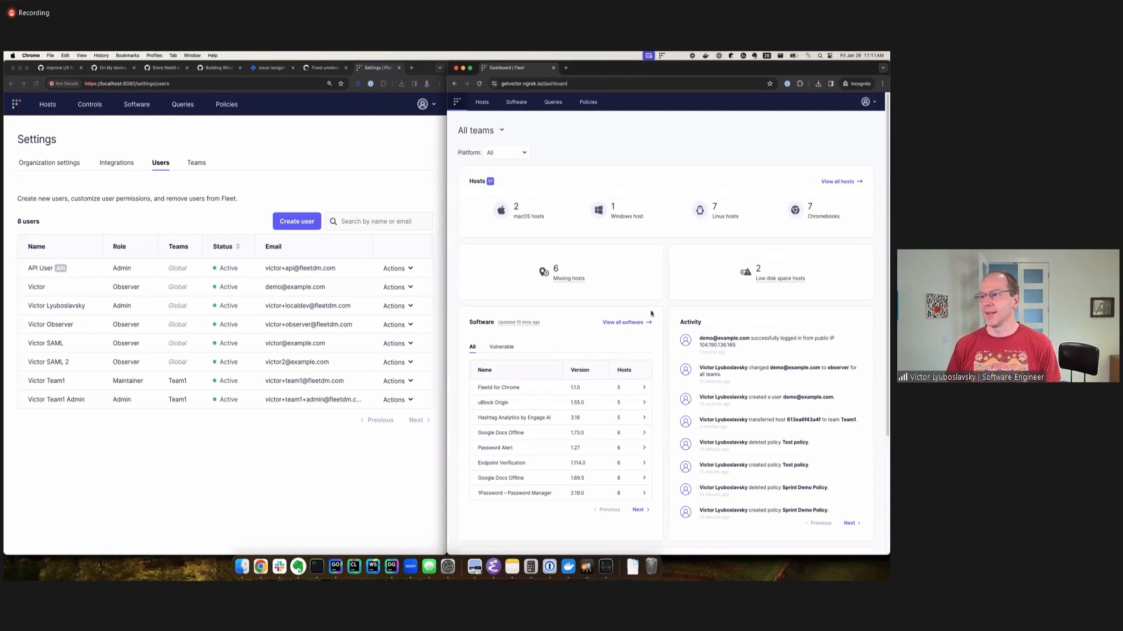
Sign out of the incognito session and start another MockSAML sign-on, filling in the new user's e-mail name without submitting it.
left_click(867, 104)
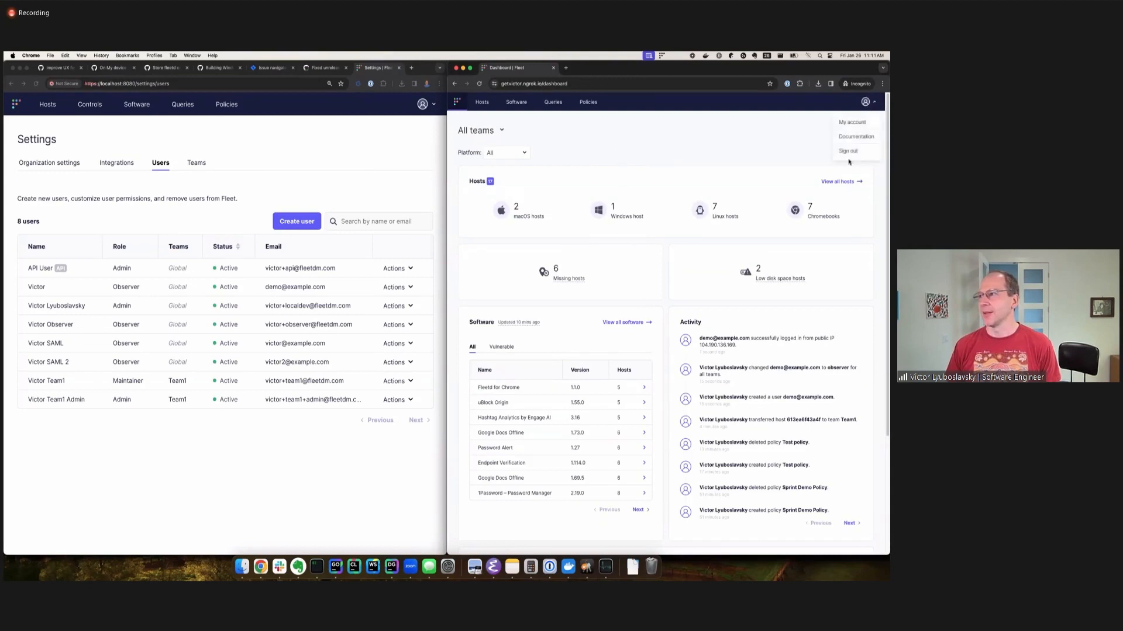
left_click(849, 153)
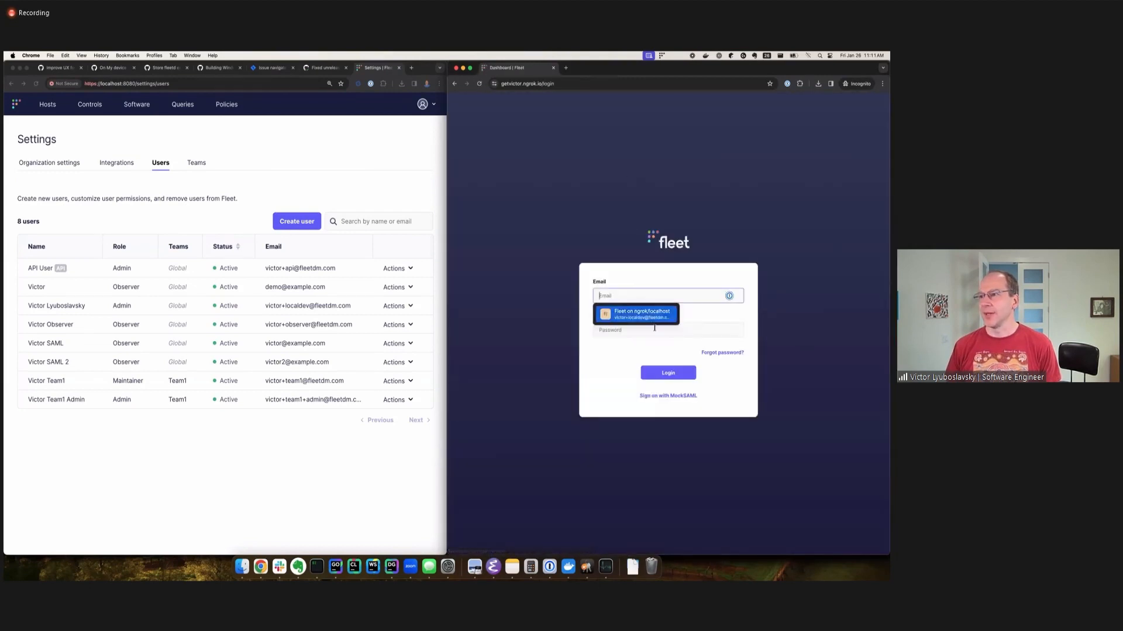
left_click(654, 397)
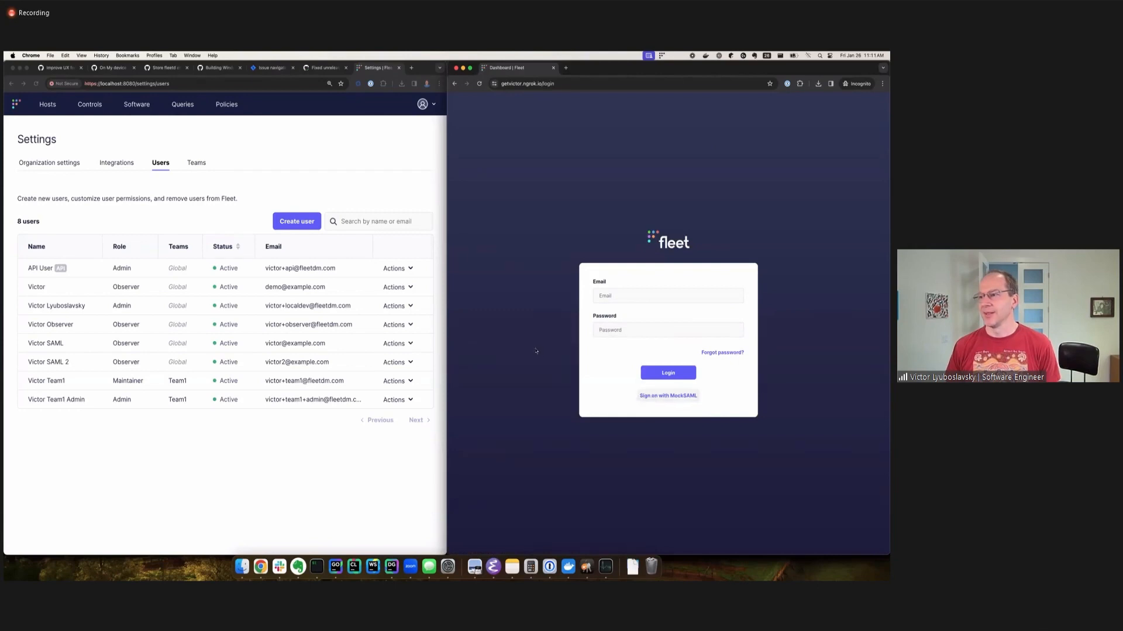
left_click(626, 296)
key("BackSpace")
key("BackSpace")
key("BackSpace")
key("BackSpace")
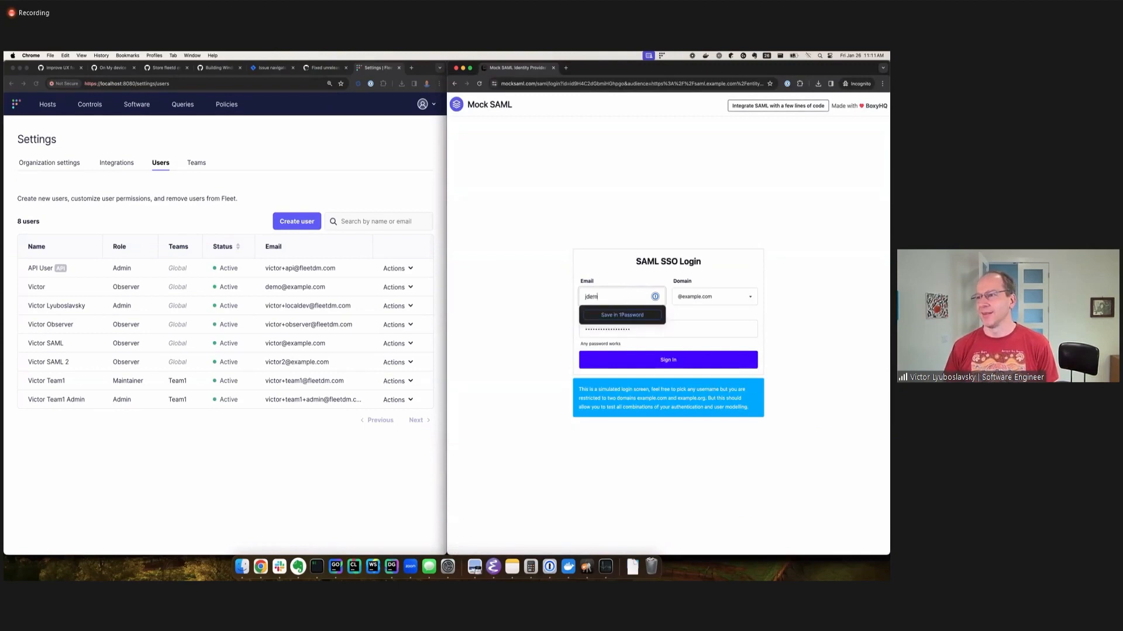
key("BackSpace")
key("BackSpace")
key("BackSpace")
type("demo")
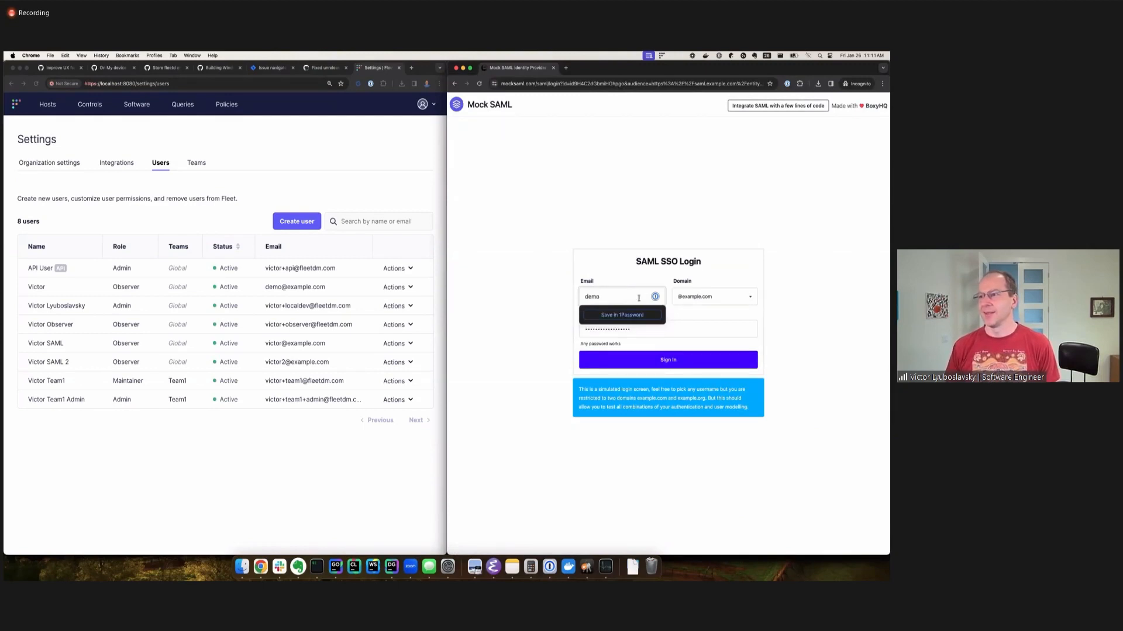
left_click(576, 215)
Return to the organization's single sign-on options in the settings window, disable single sign-on and save.
left_click(343, 155)
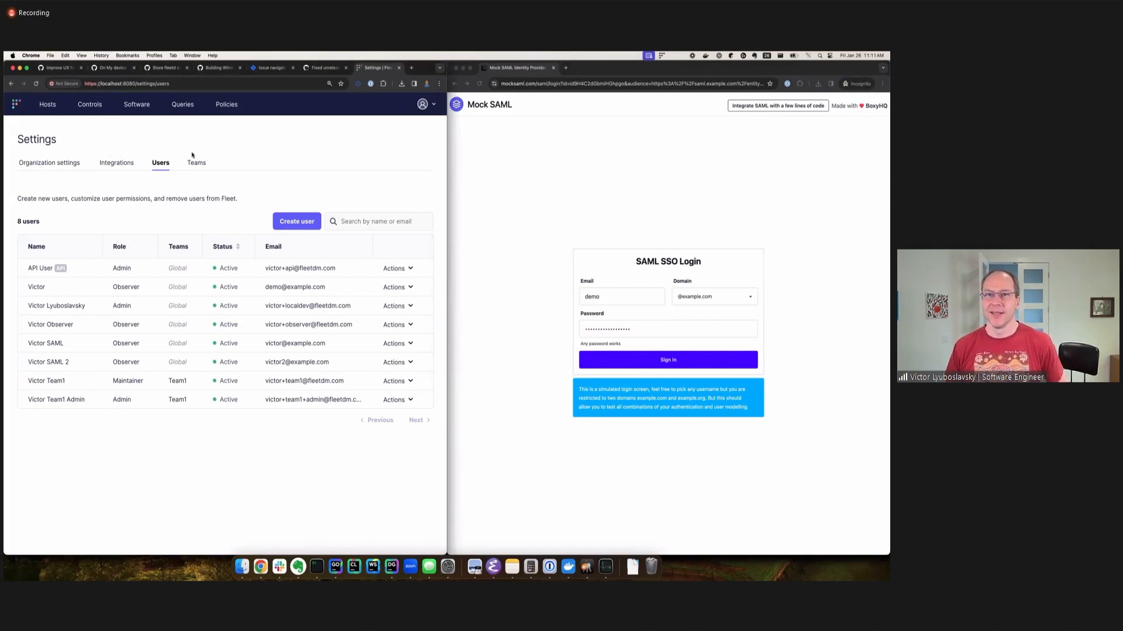
left_click(50, 162)
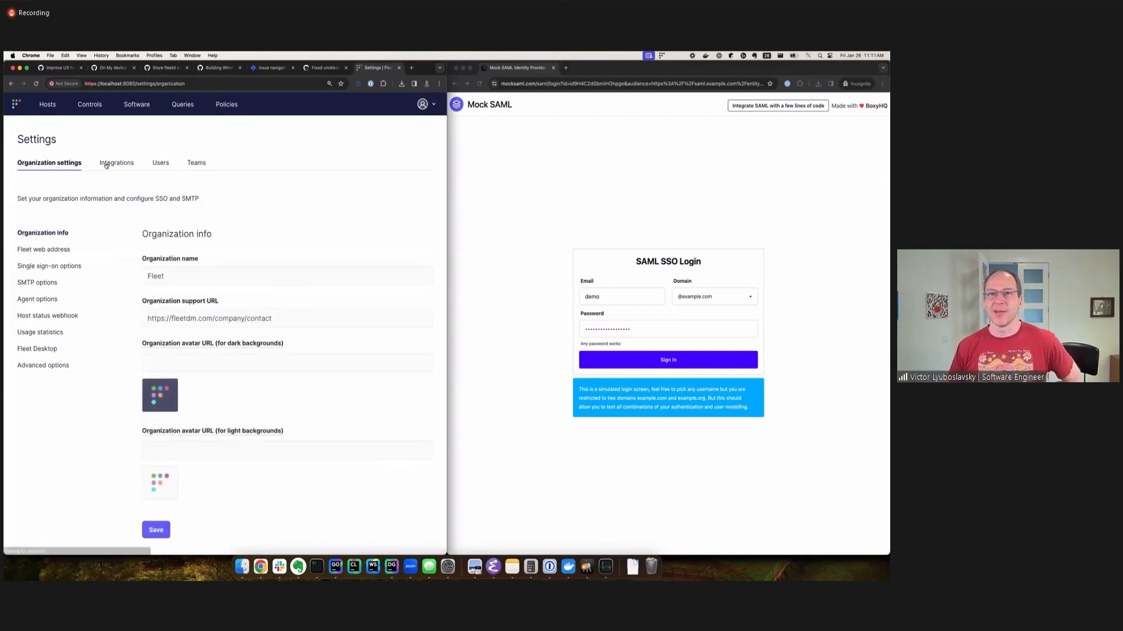
left_click(70, 266)
scroll(297, 263, "down", 1)
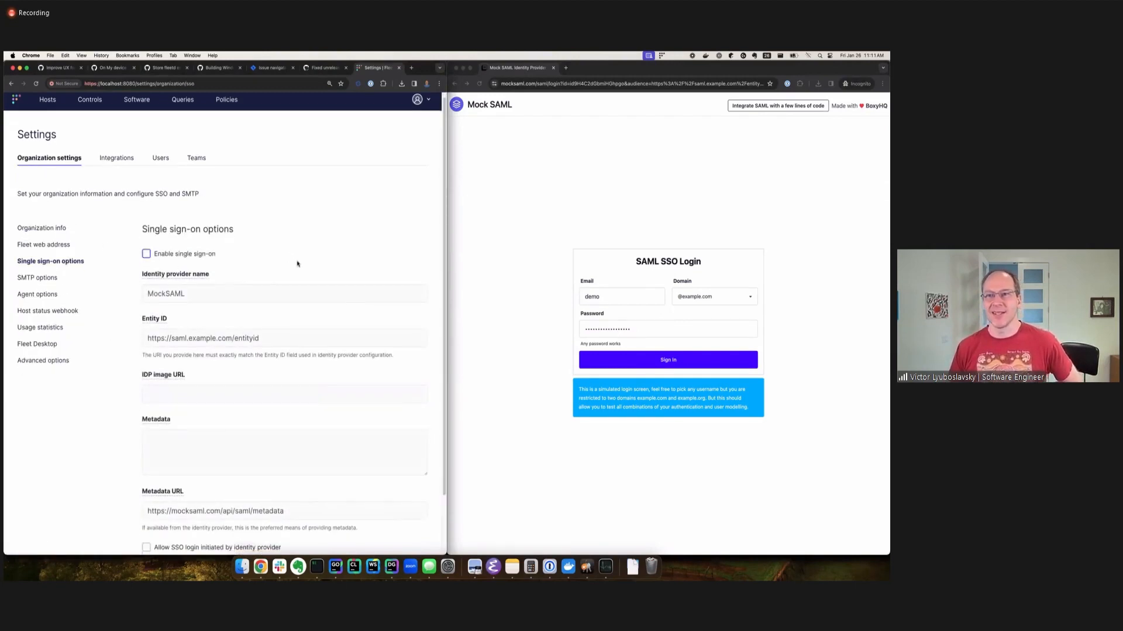
scroll(297, 264, "down", 3)
left_click(155, 532)
scroll(160, 209, "up", 4)
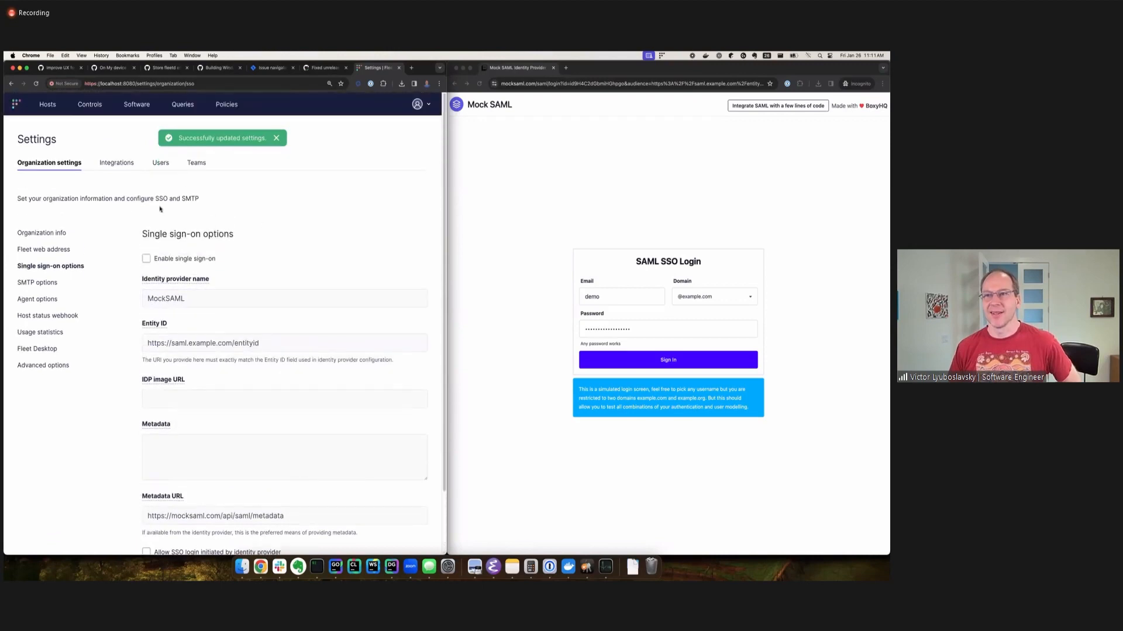
Submit the pending Mock SAML sign-in with single sign-on globally off and examine the resulting Fleet login page.
left_click(678, 361)
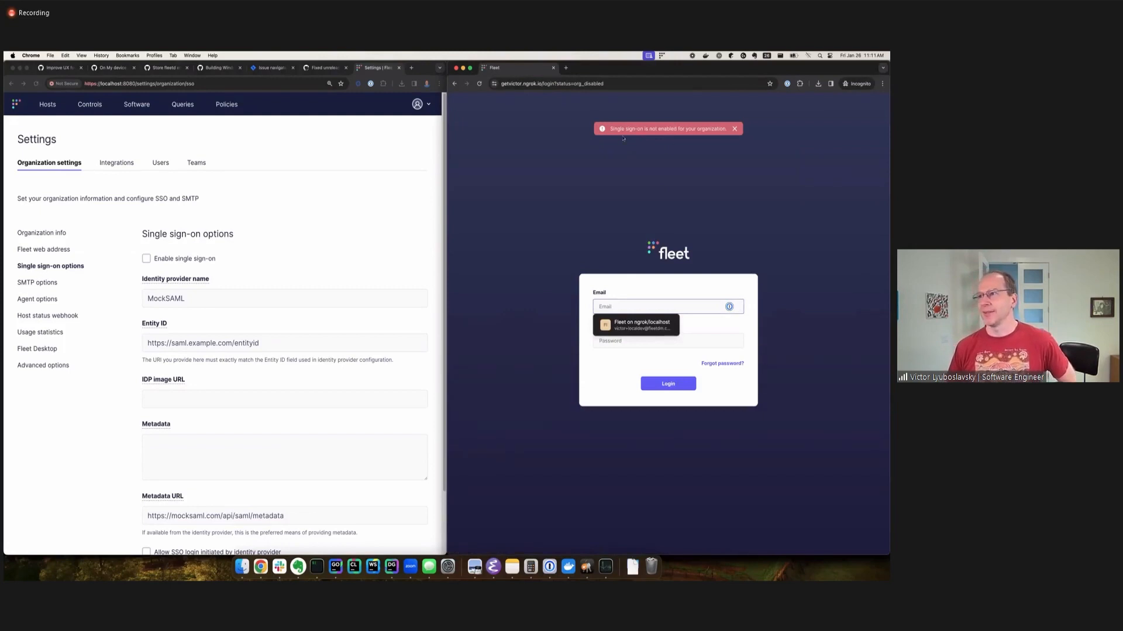
left_click(608, 373)
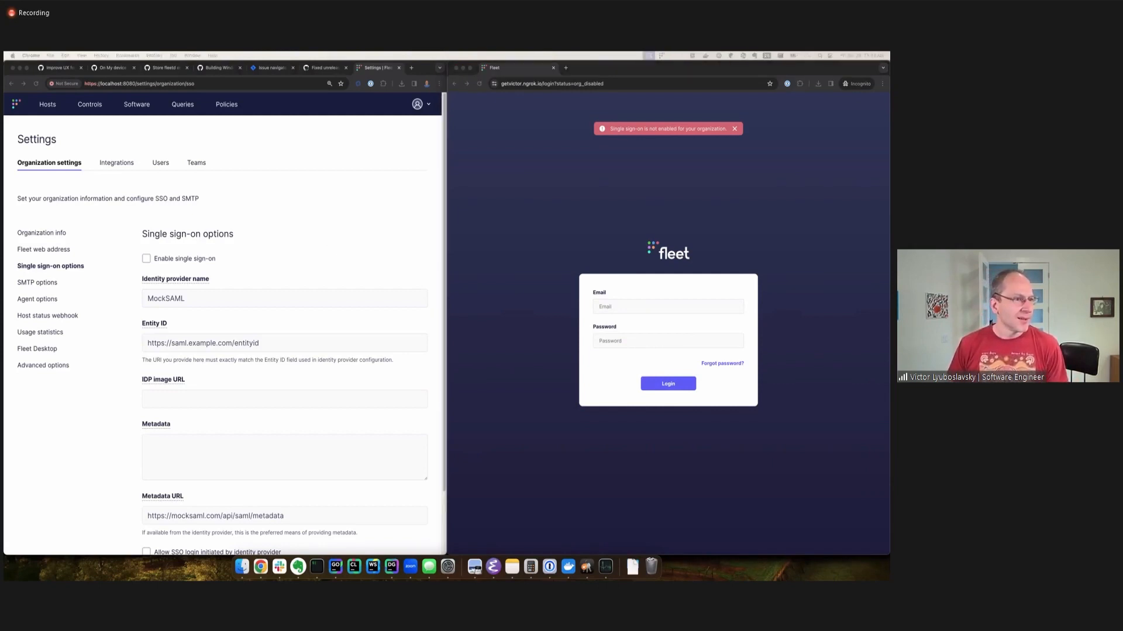
left_click(296, 216)
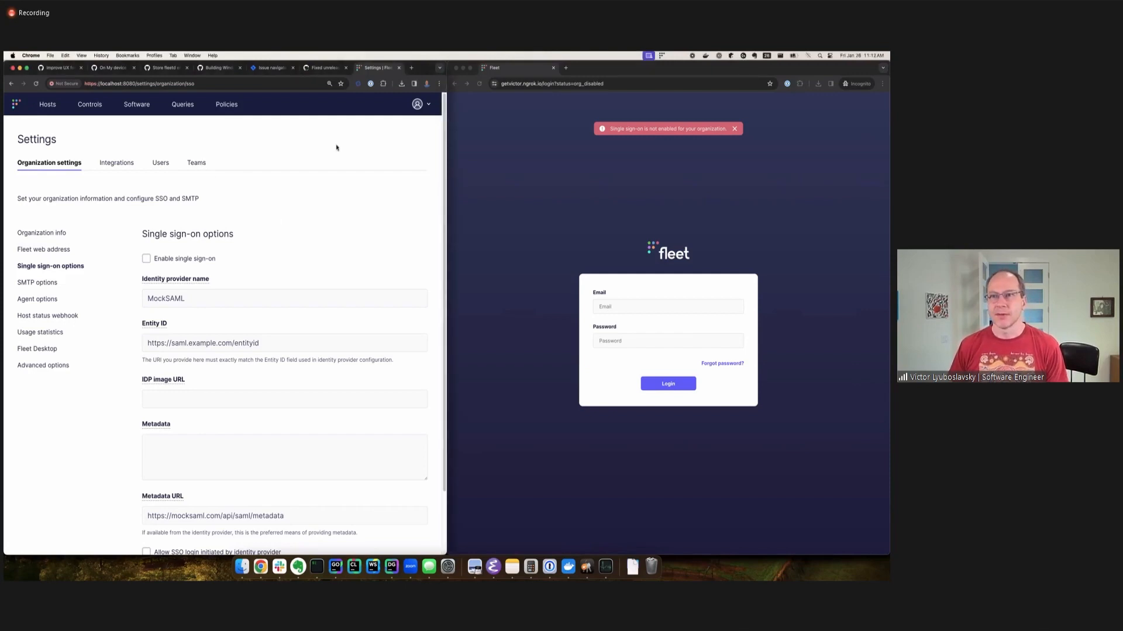
left_click(417, 108)
left_click(611, 218)
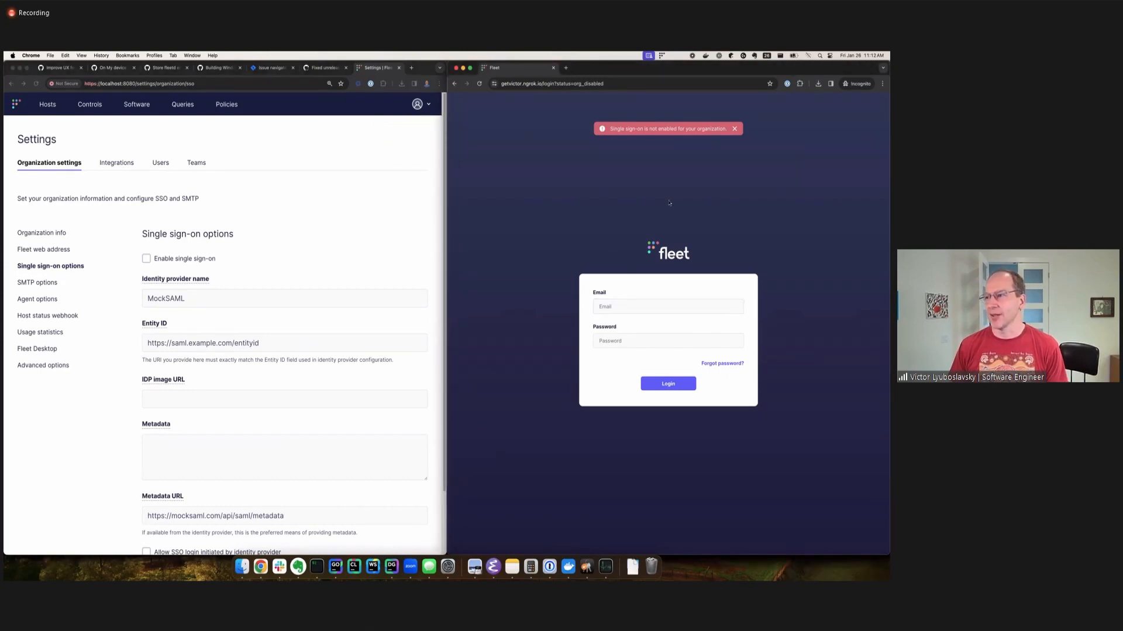
left_click(598, 339)
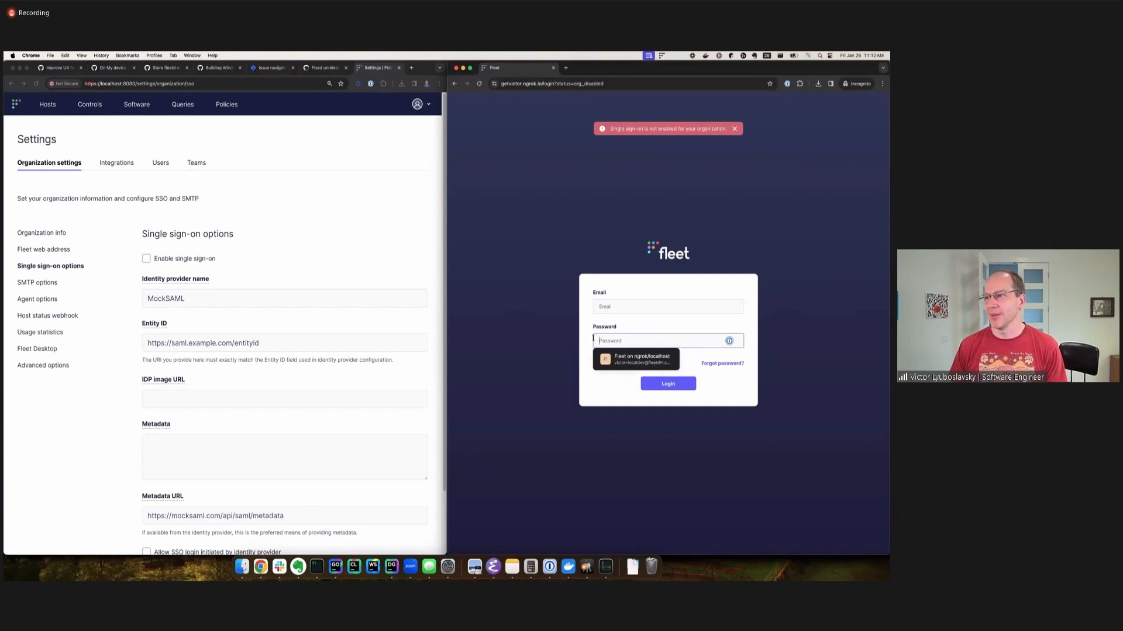
left_click(466, 182)
left_click(363, 170)
Open the newly created user's edit form from user management and inspect its single sign-on option.
left_click(428, 108)
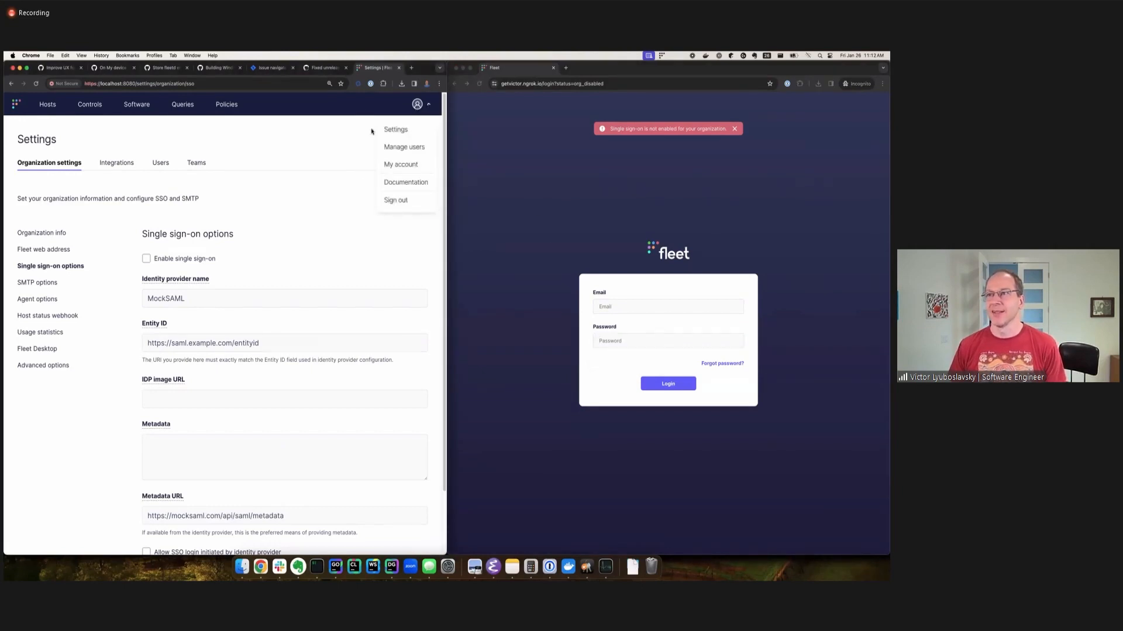
left_click(403, 147)
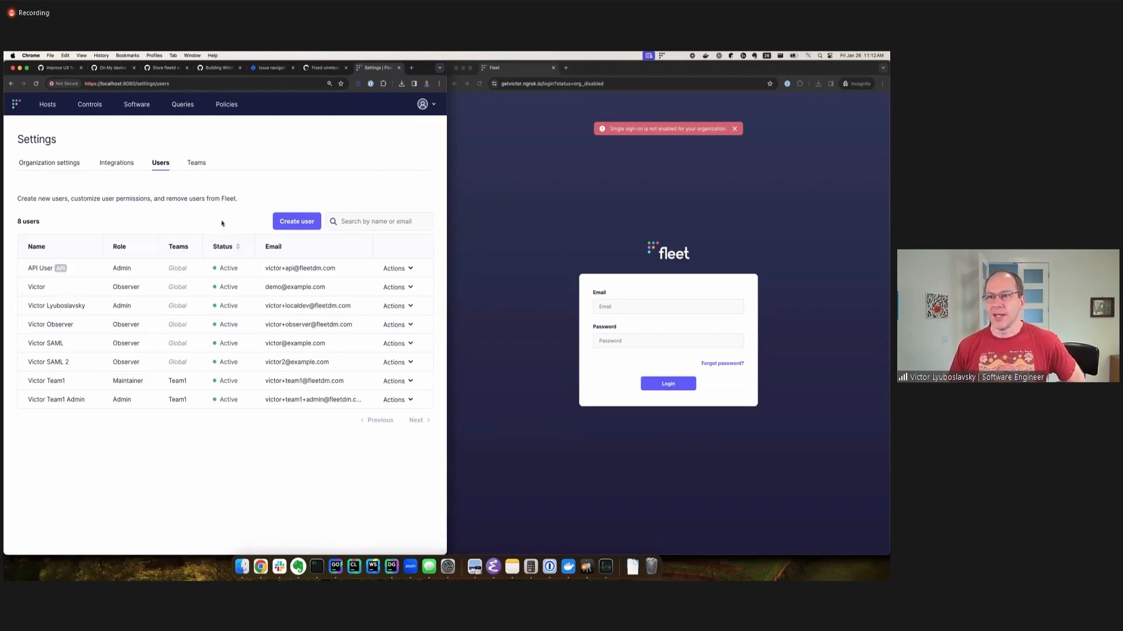
left_click(397, 287)
left_click(401, 306)
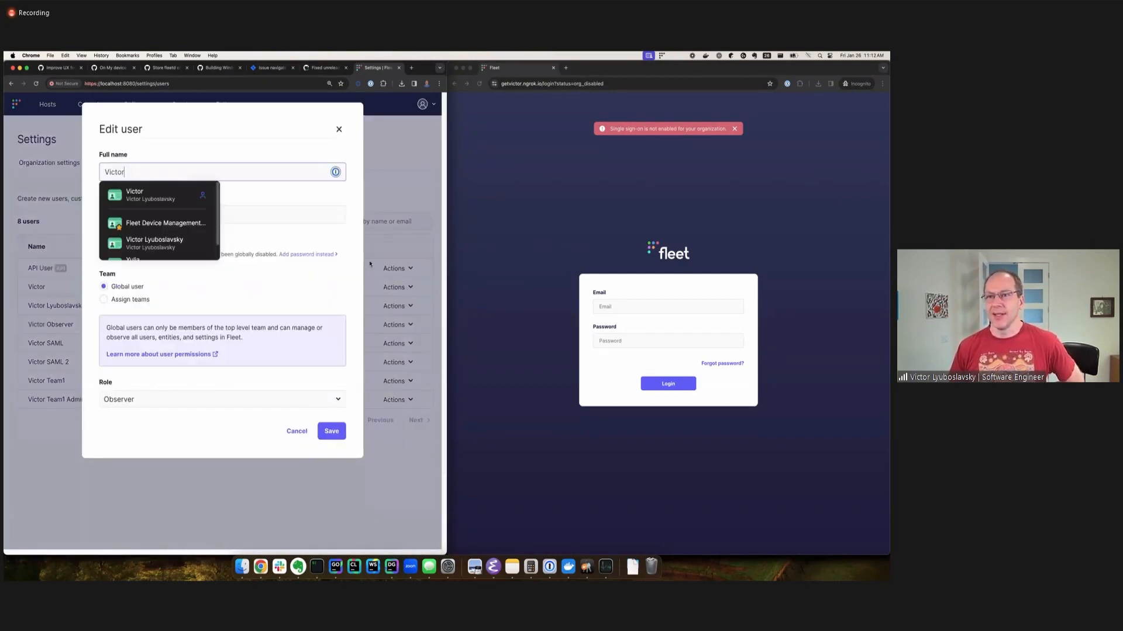
left_click(344, 243)
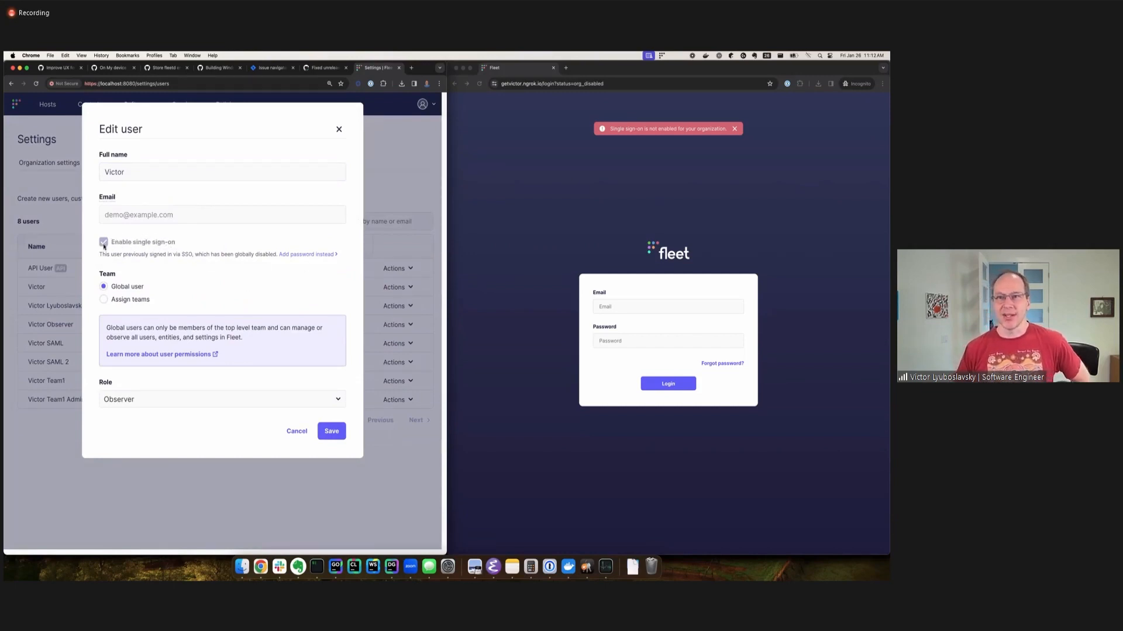
Switch the user from single sign-on to adding a password, inspect the password field and cancel the edit.
left_click(298, 254)
left_click(117, 261)
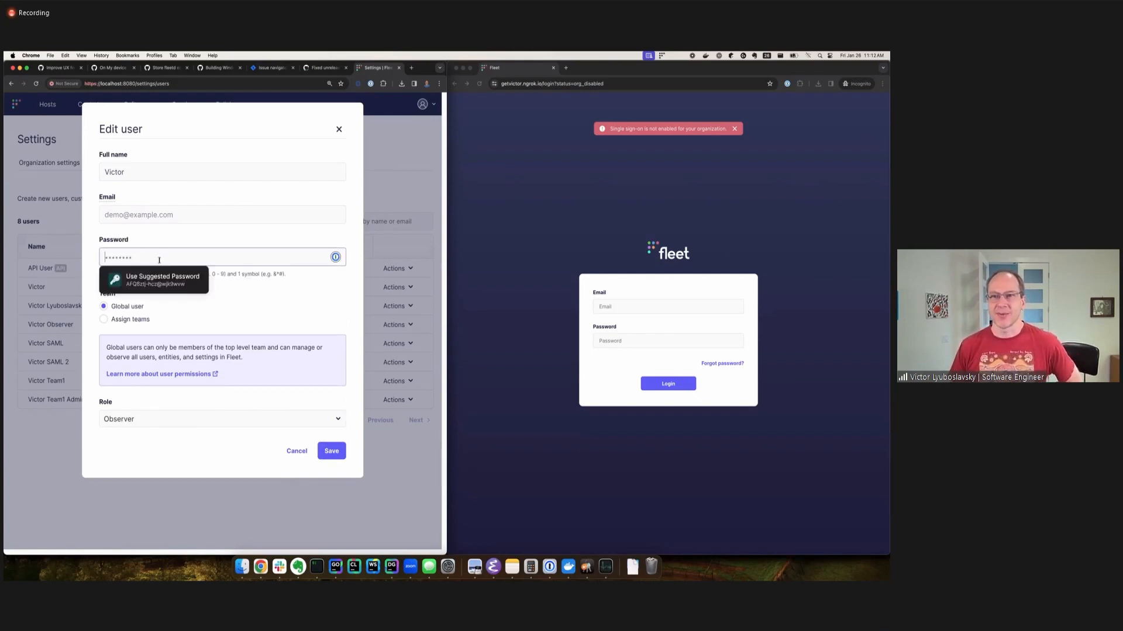
key("Tab")
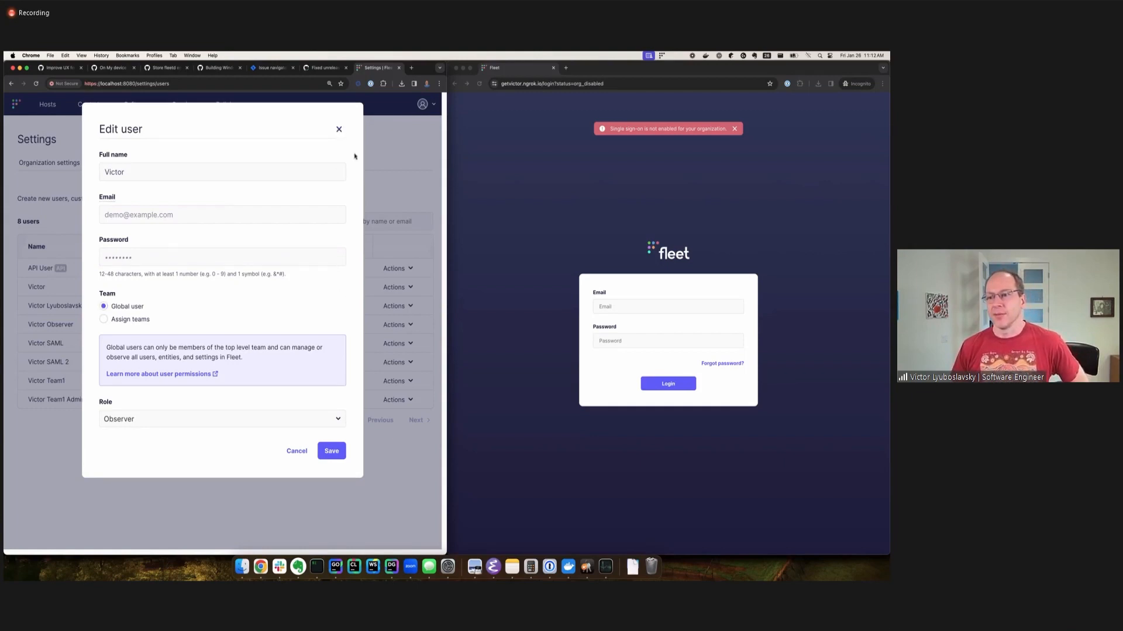
left_click(297, 453)
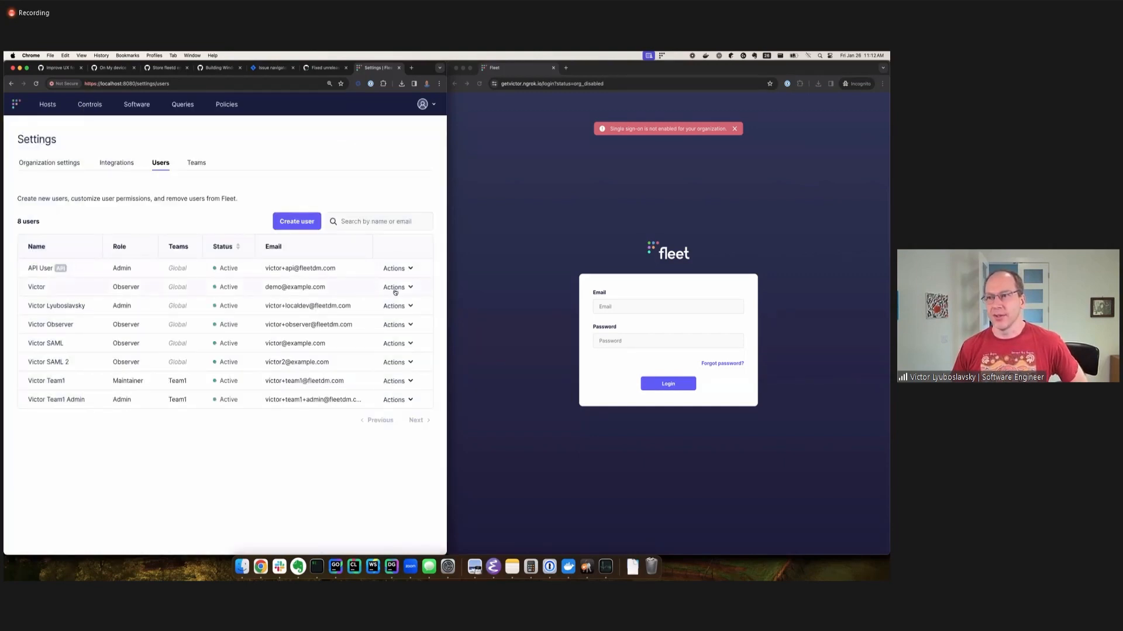
Reopen the same user's edit form and check the single sign-on option again after the cancelled change.
left_click(393, 287)
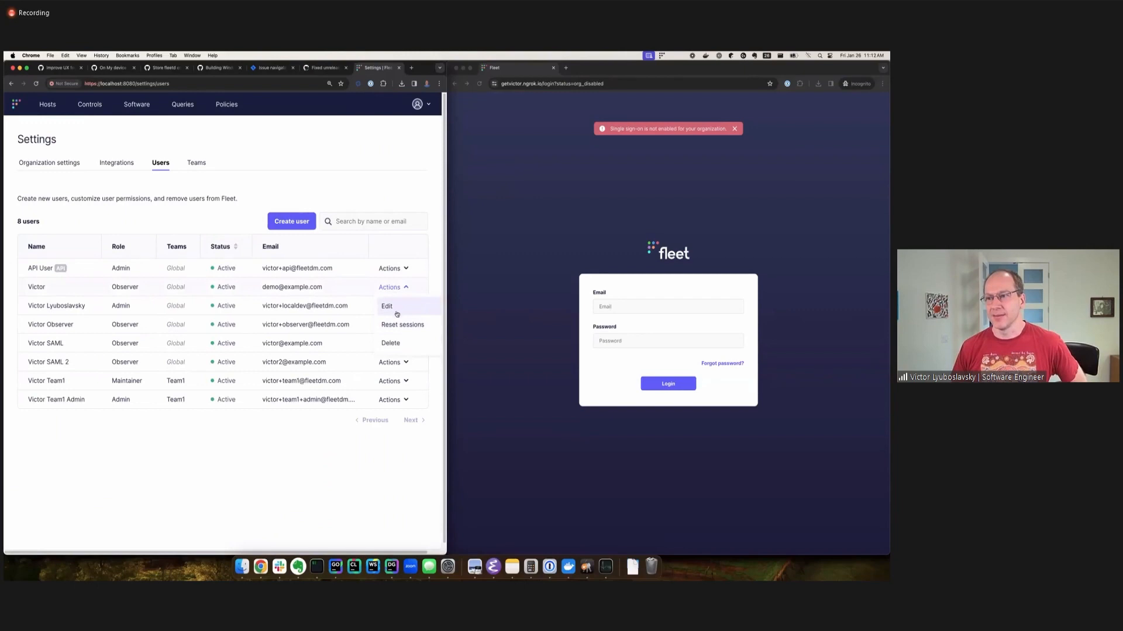
left_click(389, 305)
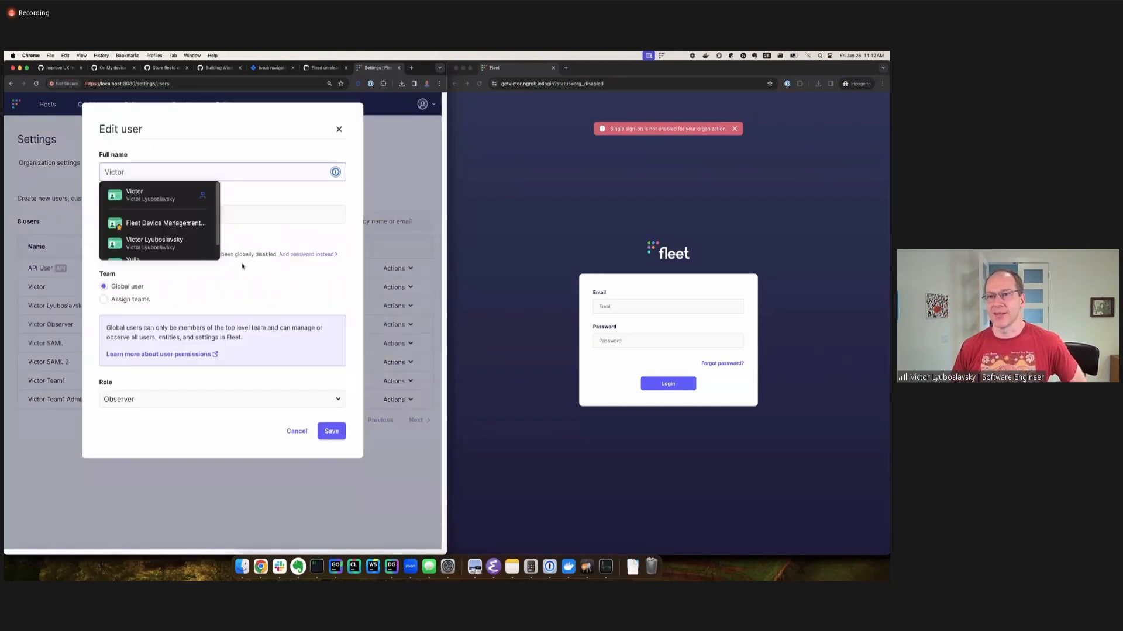
left_click(344, 270)
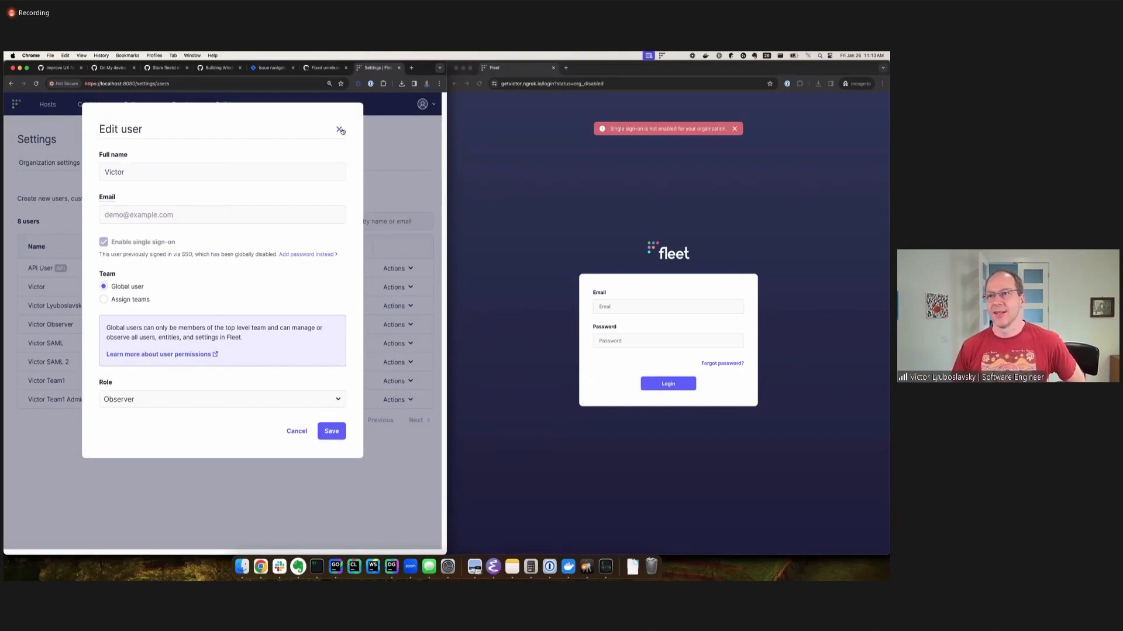
Close the user edit form, enable single sign-on in the organization's single sign-on options and save the settings.
left_click(372, 134)
left_click(422, 104)
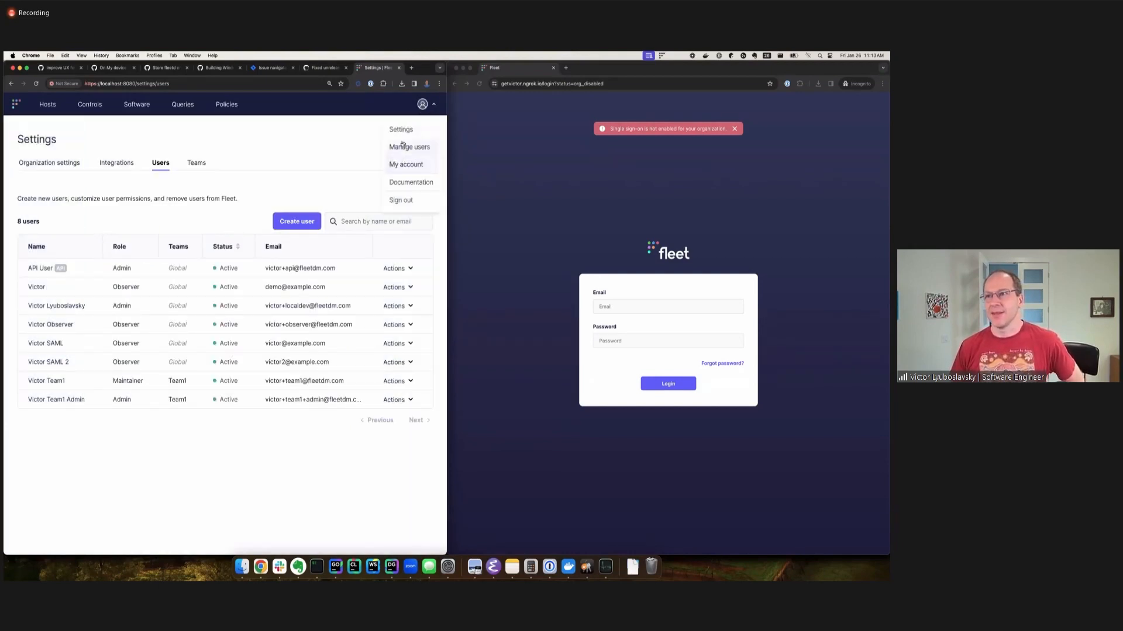
left_click(401, 129)
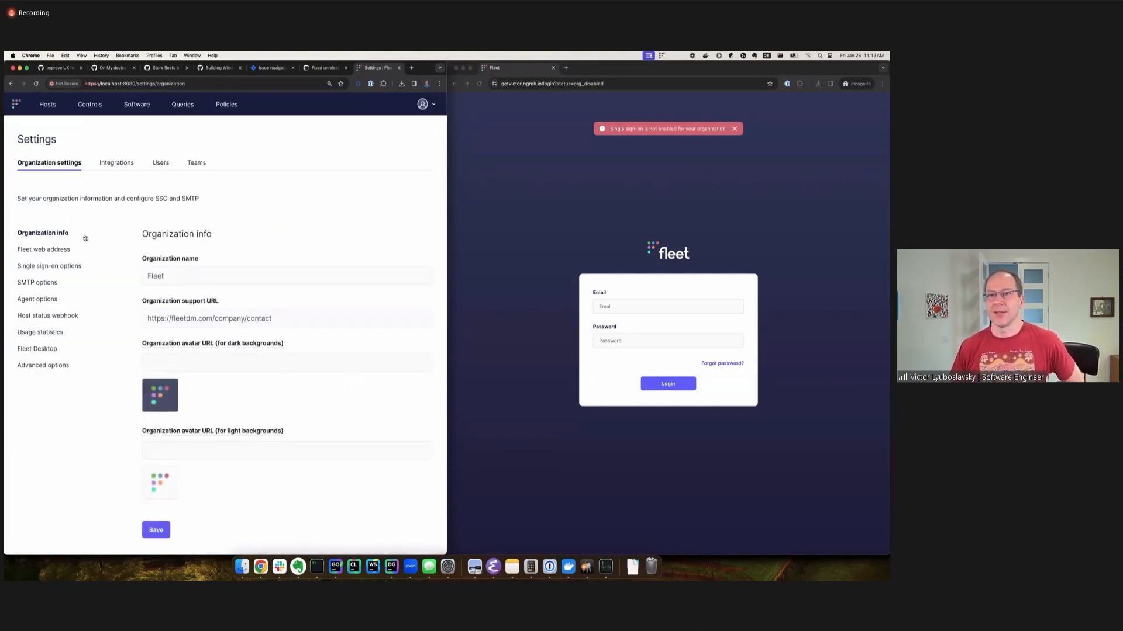
left_click(50, 266)
left_click(145, 259)
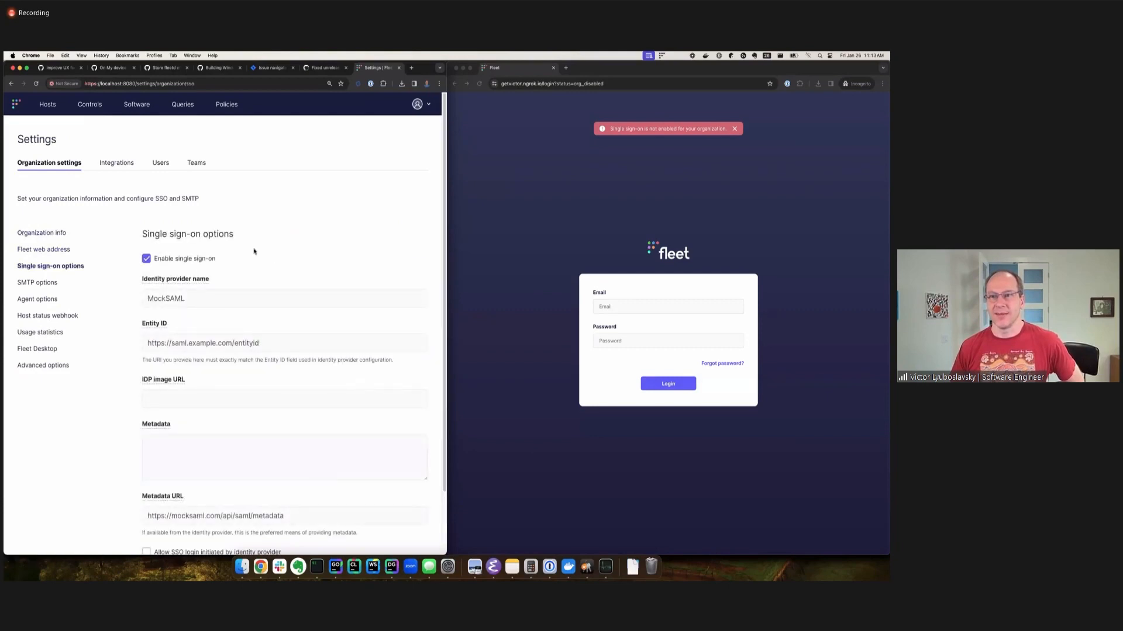
scroll(263, 240, "down", 3)
left_click(155, 535)
scroll(344, 237, "up", 3)
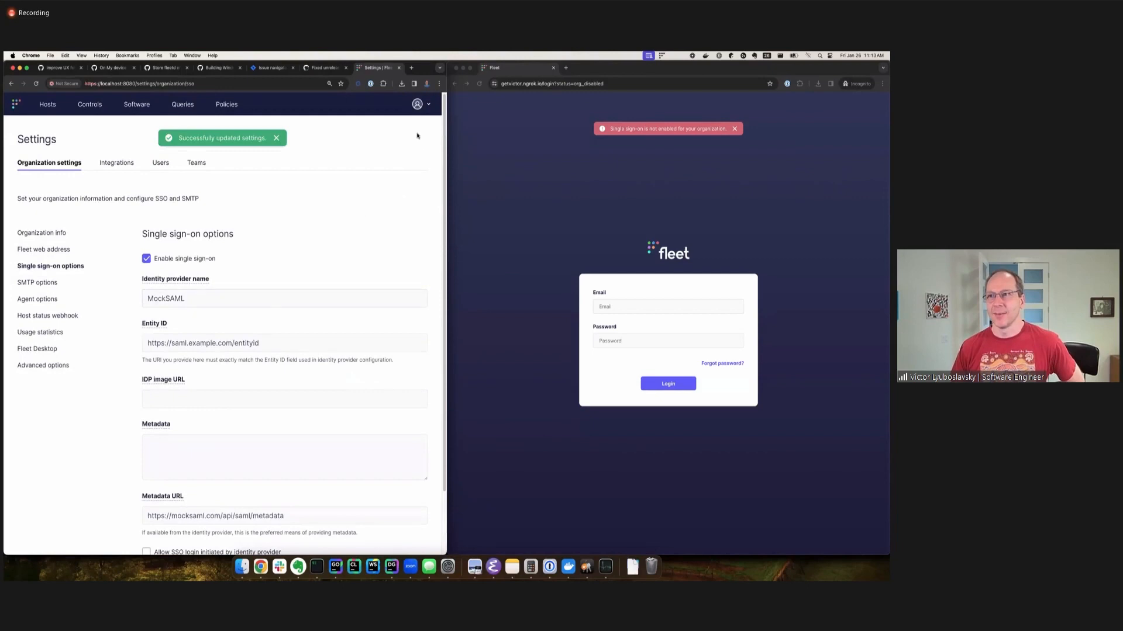
Reopen the newly created user's edit form and inspect its single sign-on option with single sign-on globally enabled.
left_click(426, 107)
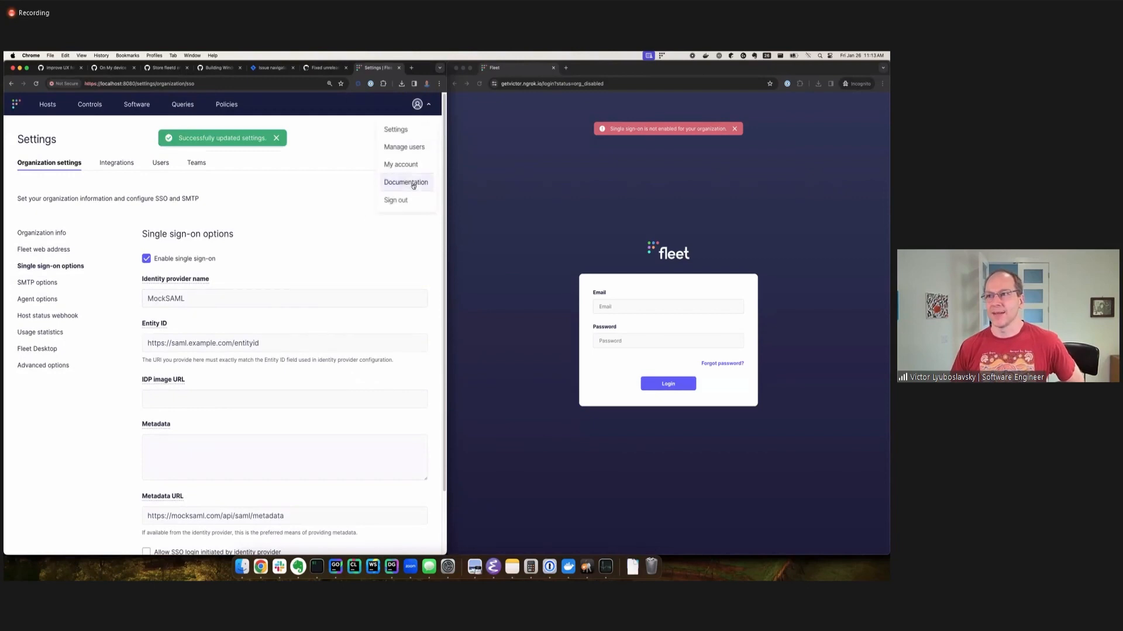
left_click(401, 147)
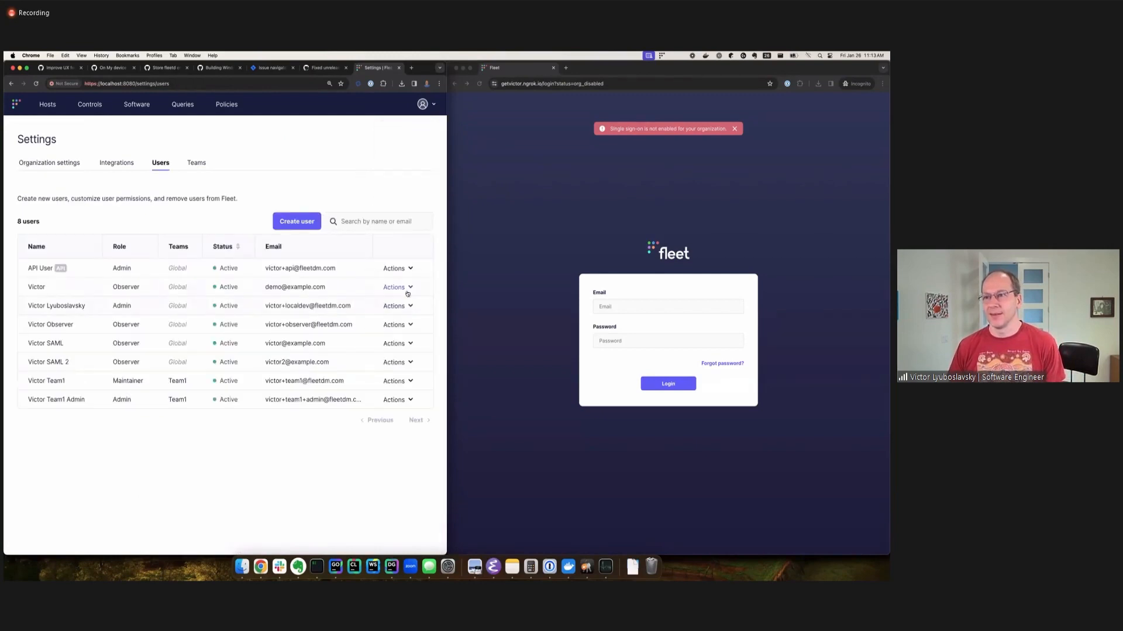
left_click(407, 289)
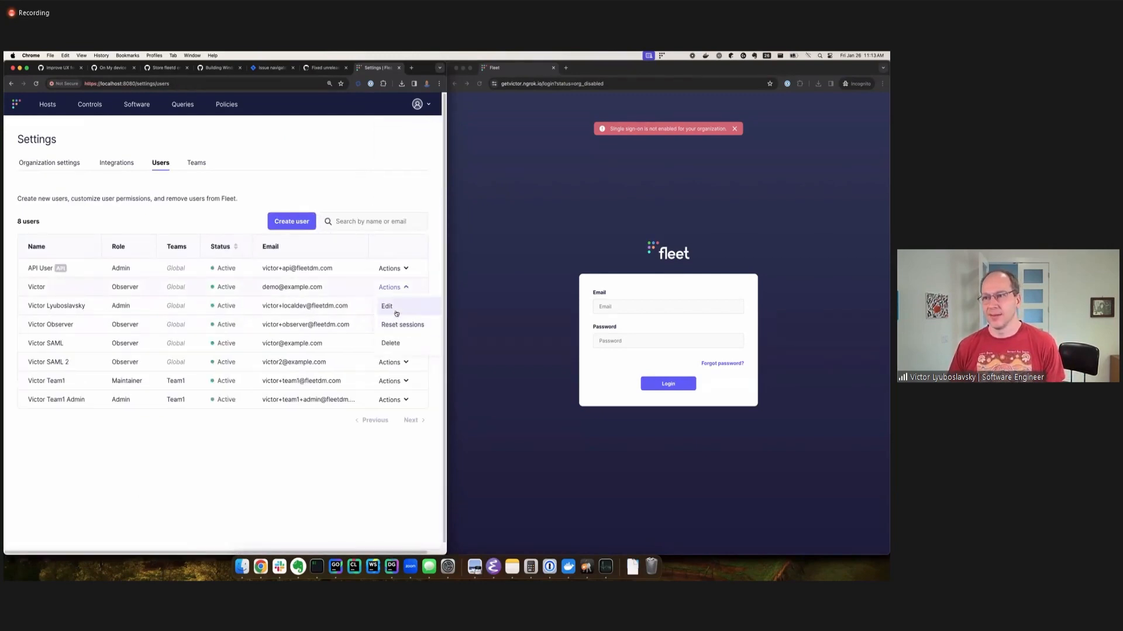
left_click(387, 307)
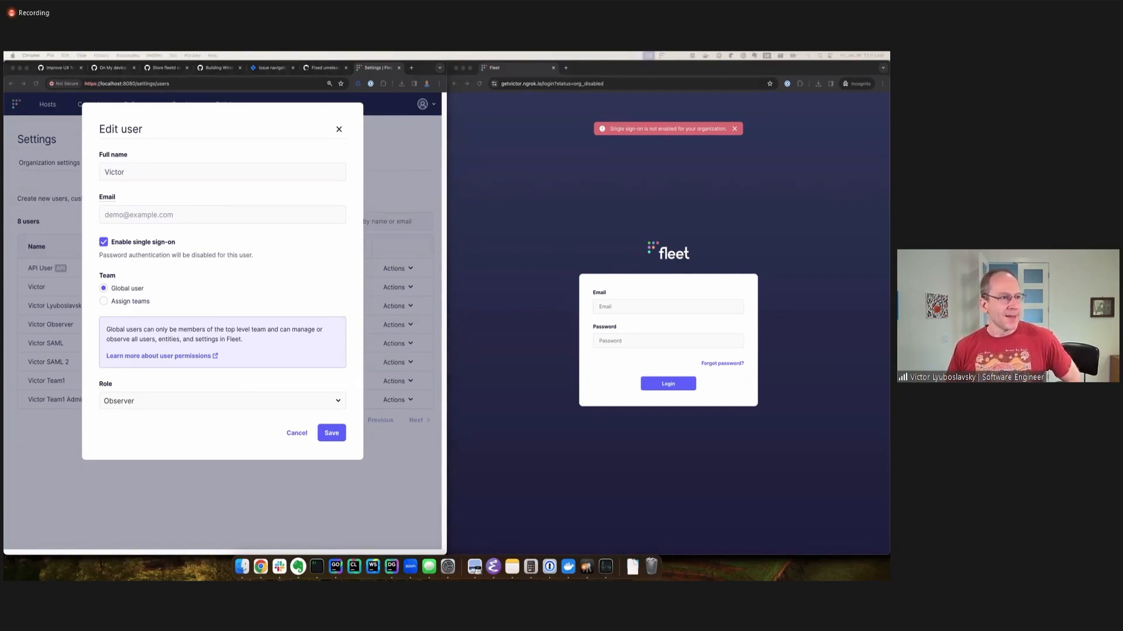
left_click(339, 130)
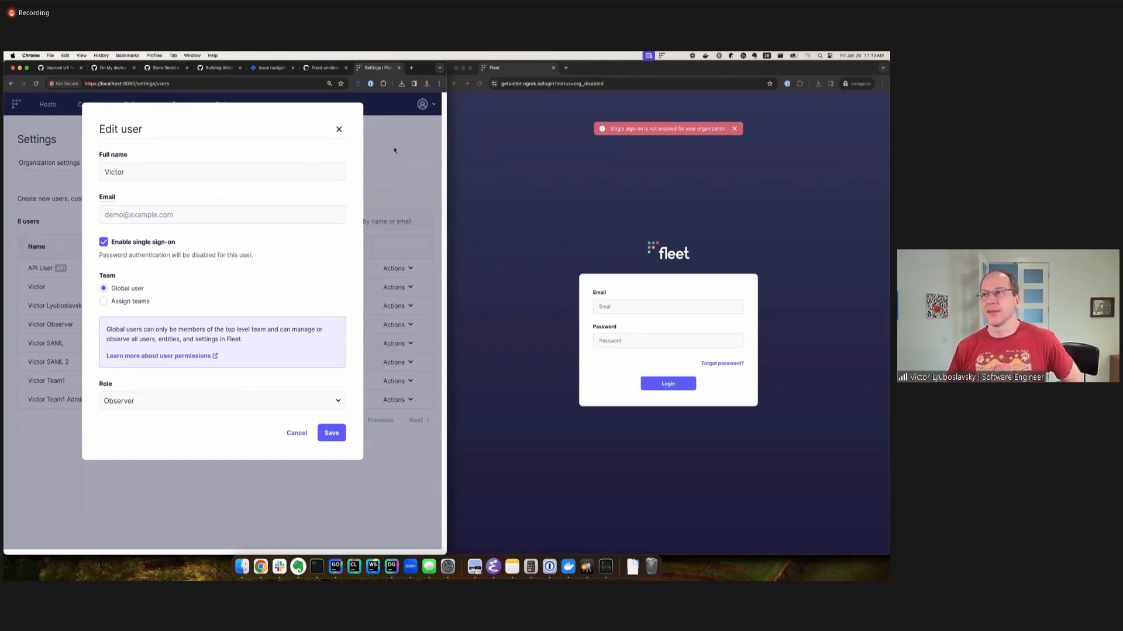
Maximize the browser window and review the user story in GitHub issue #10379 about listing failing policies first.
double_click(421, 71)
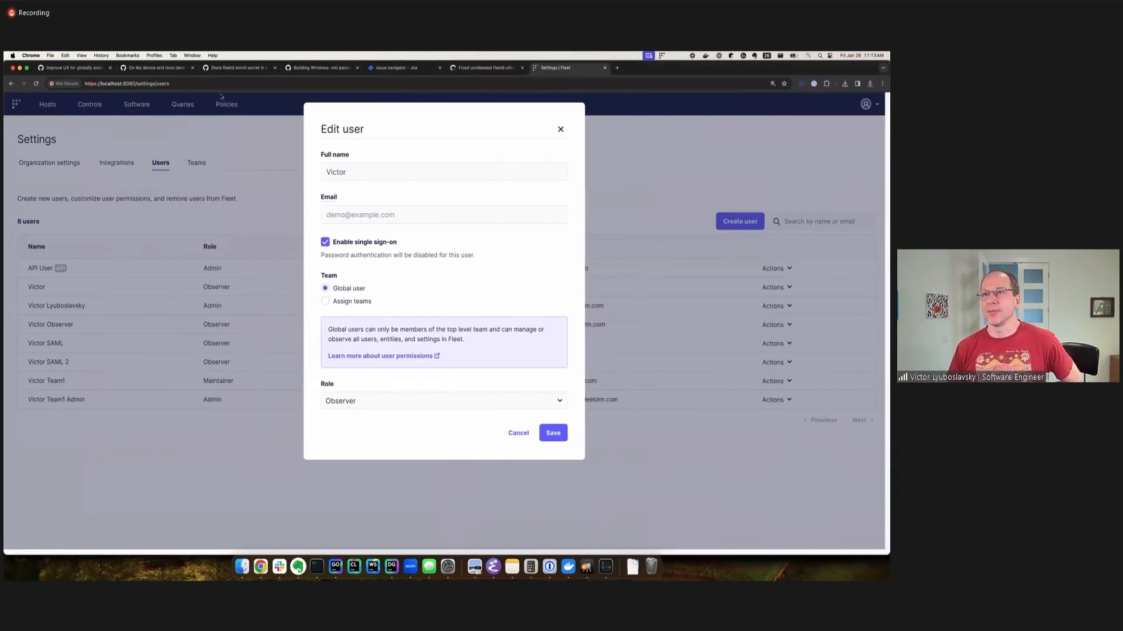
left_click(158, 69)
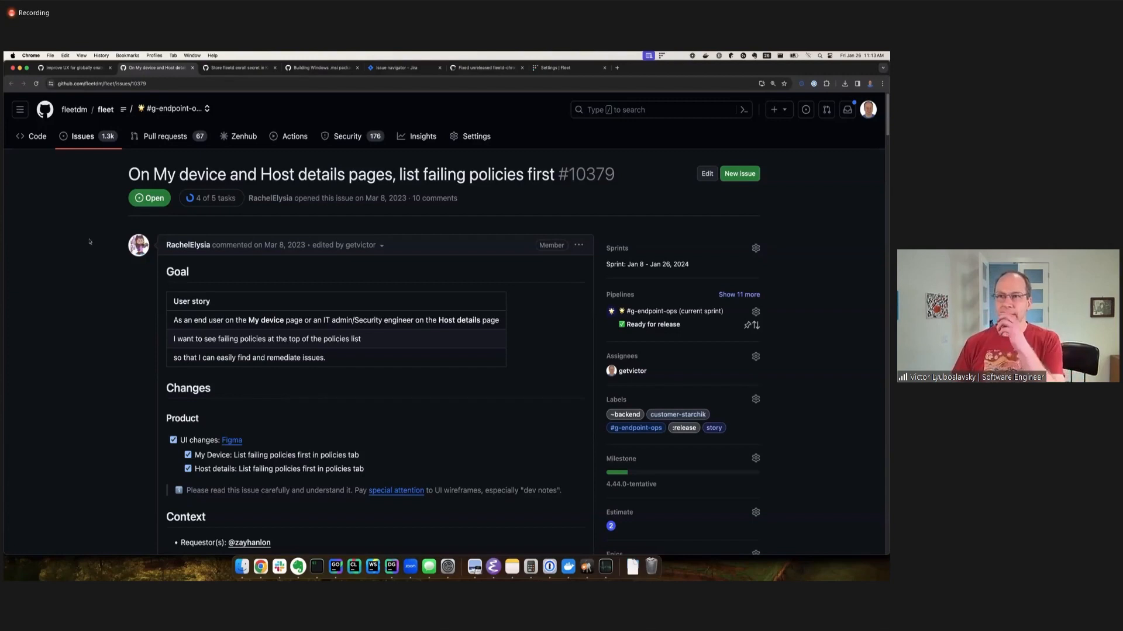
scroll(248, 307, "down", 1)
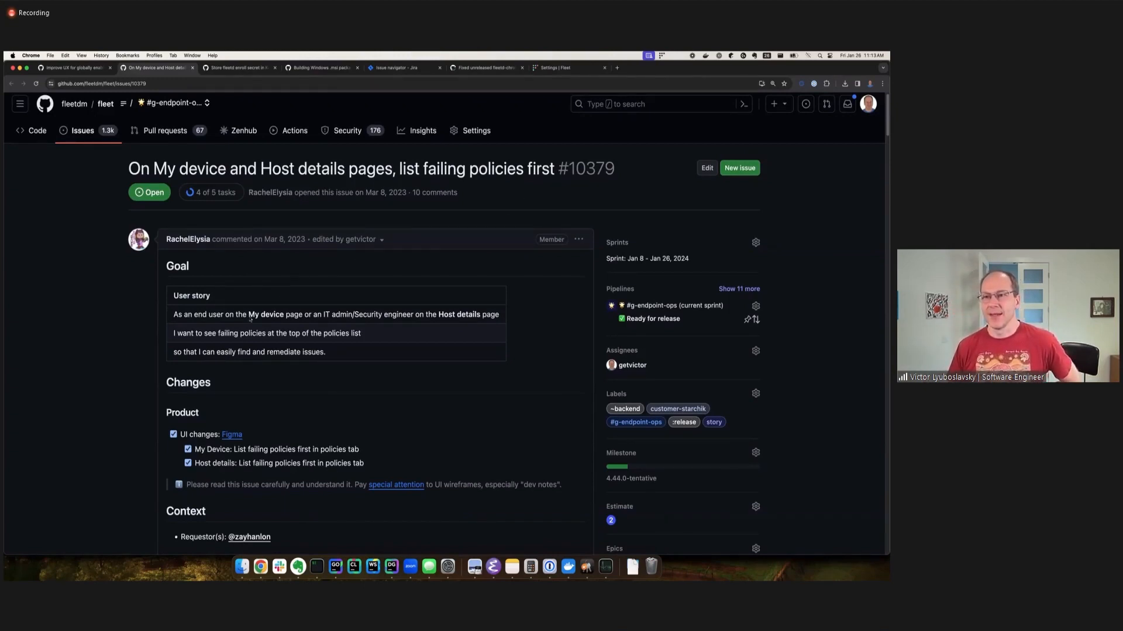
left_click_drag(217, 335, 377, 342)
left_click(225, 336)
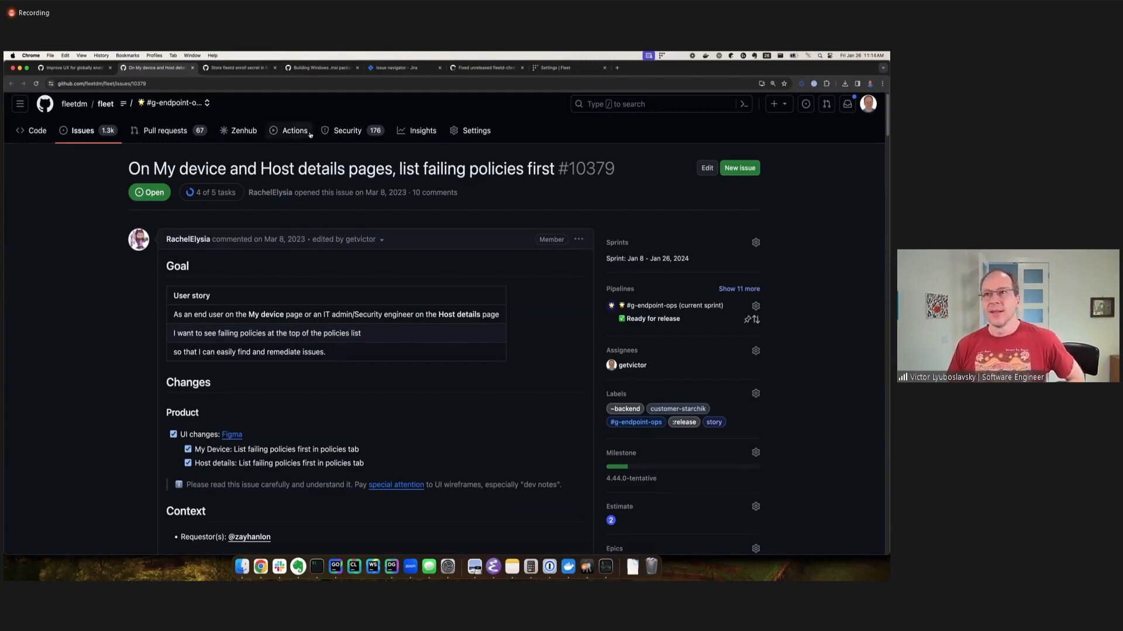
Return to Fleet, close the user edit form and show the policies for All teams.
left_click(552, 68)
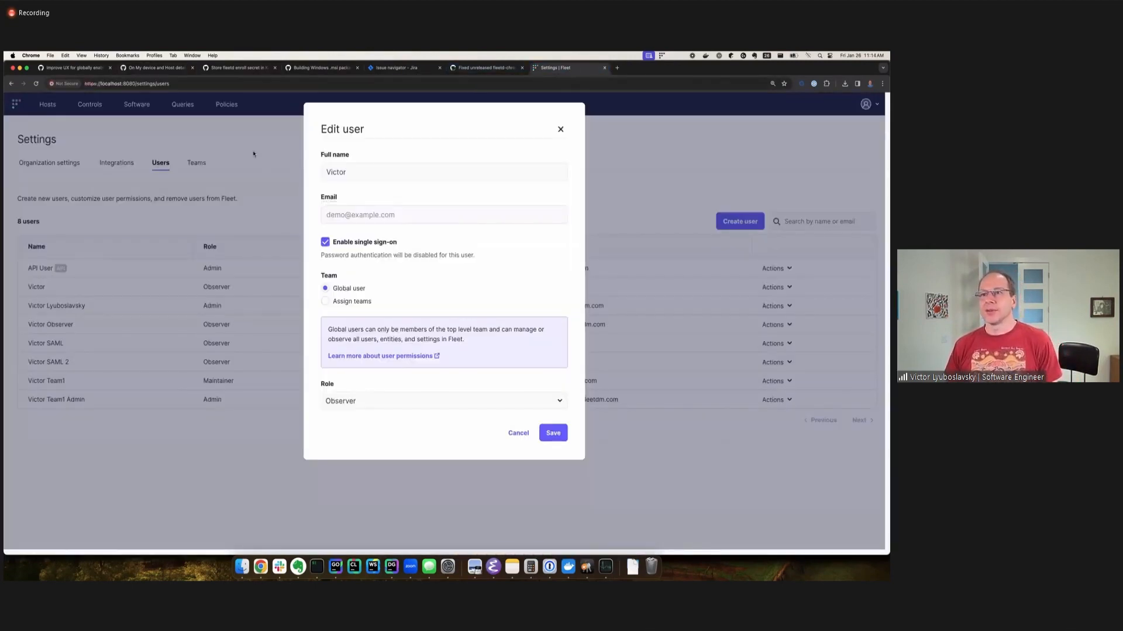
left_click(560, 129)
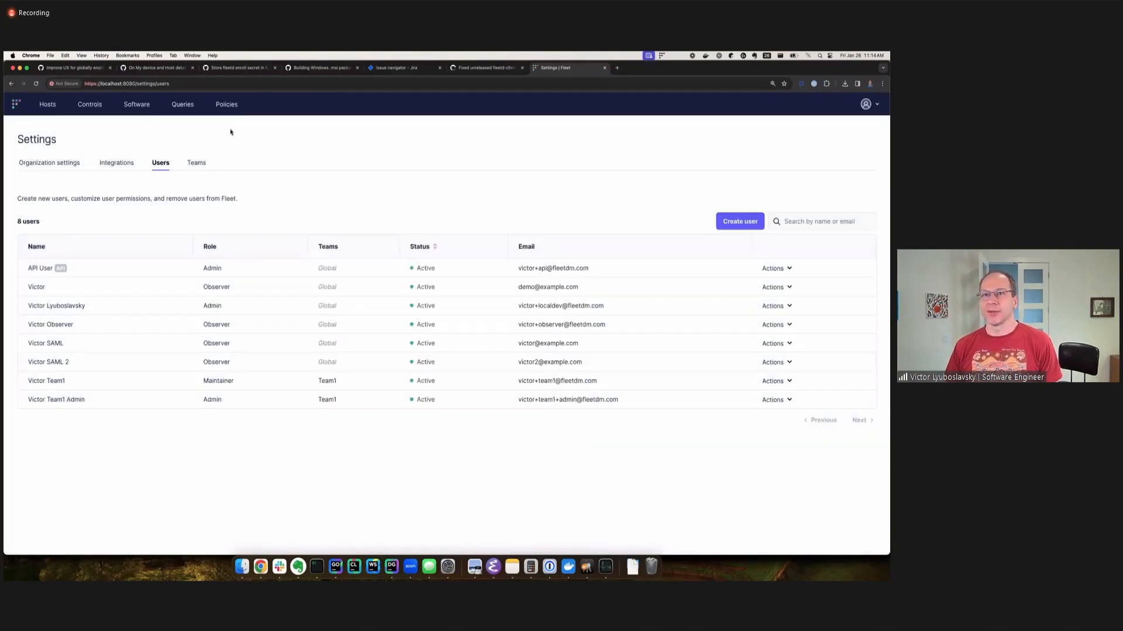
left_click(227, 104)
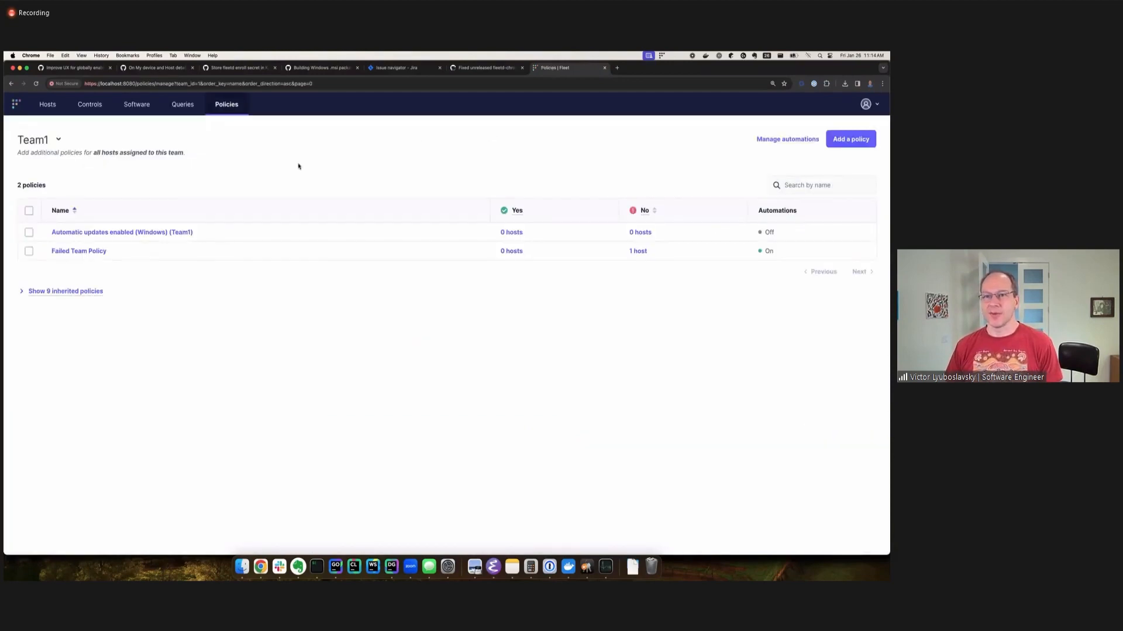
left_click(67, 143)
left_click(46, 161)
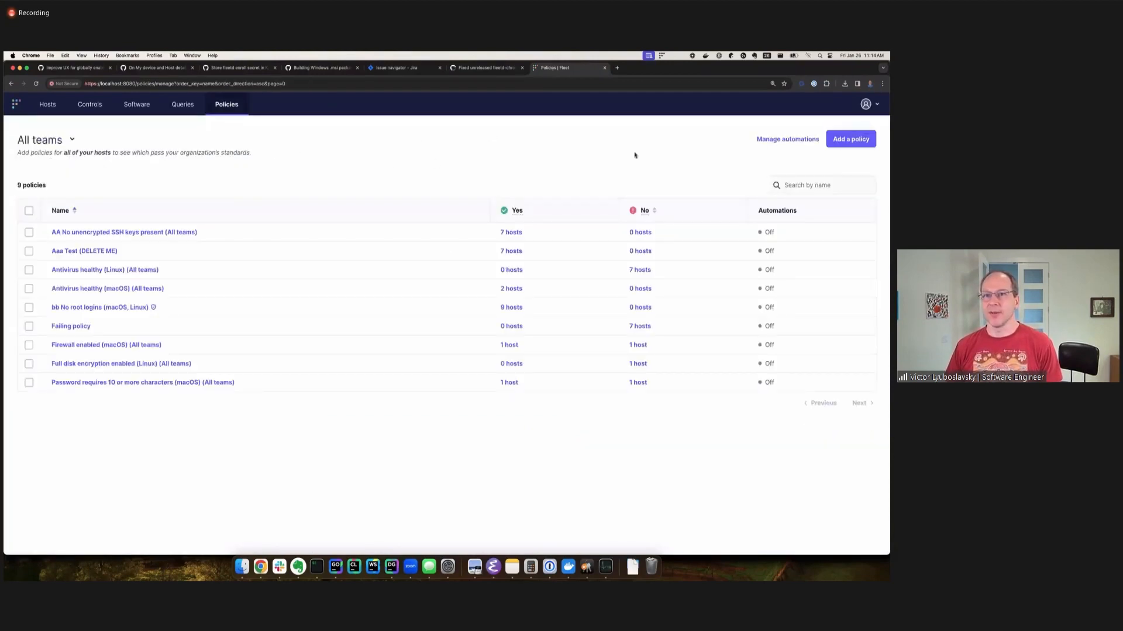
Create a custom policy named Sprint policy with the default query, checked only on Linux, and save it.
left_click(841, 140)
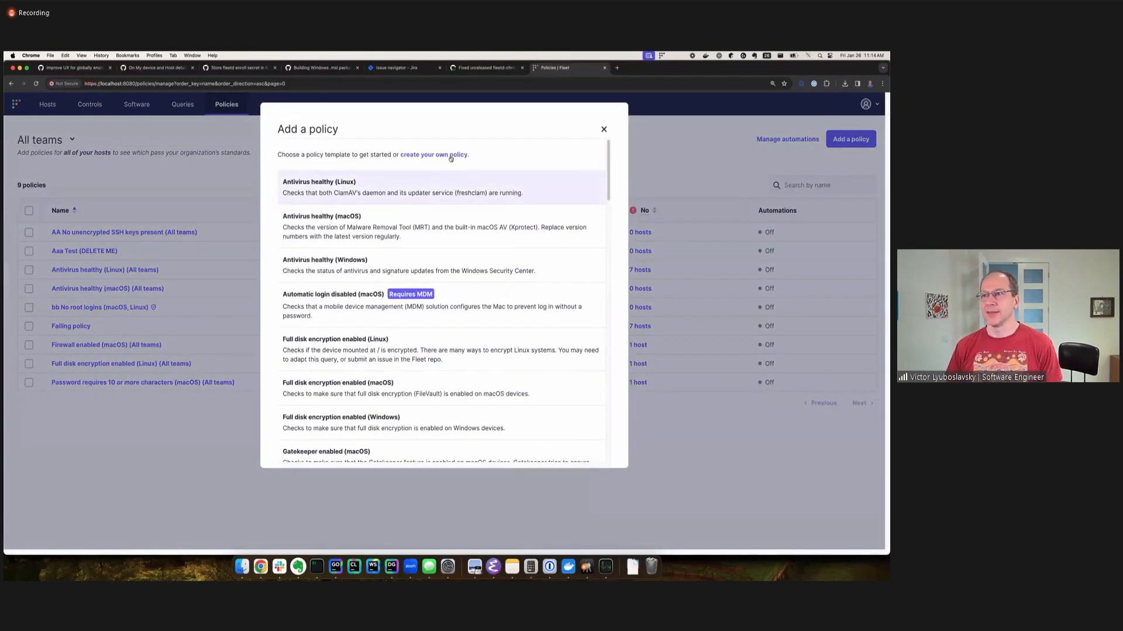
left_click(449, 154)
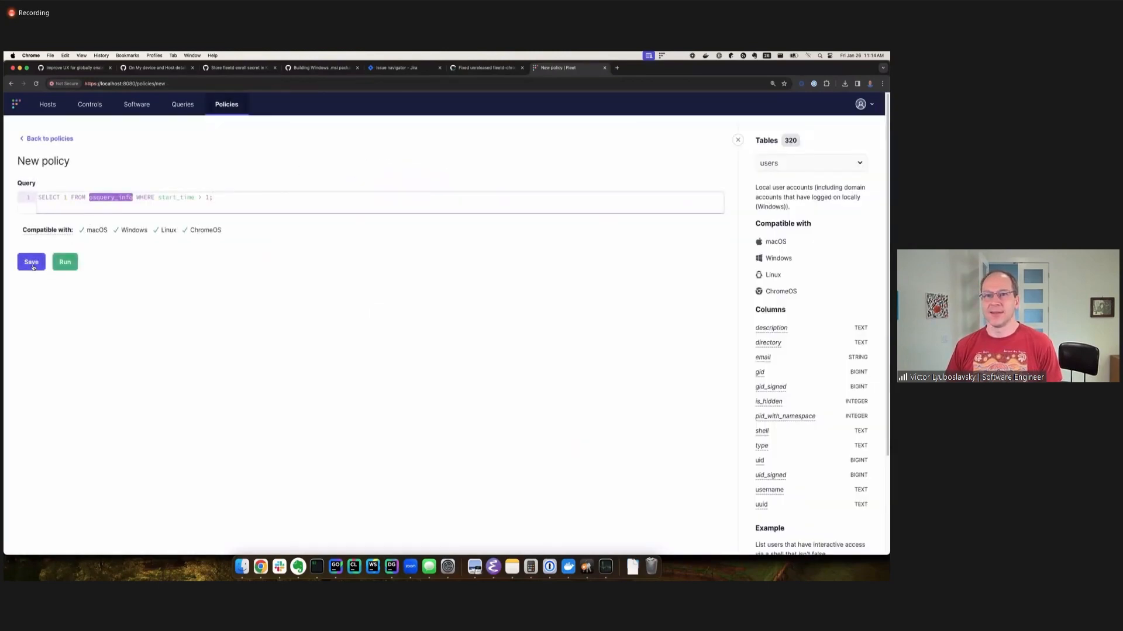
left_click(31, 262)
type("S")
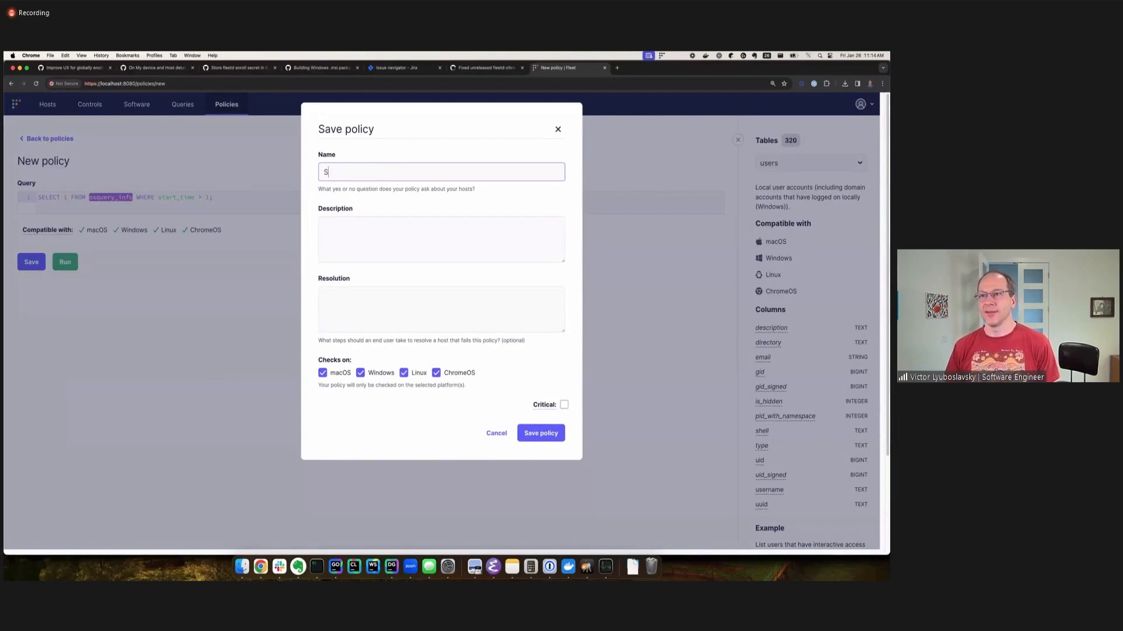
type("print policy")
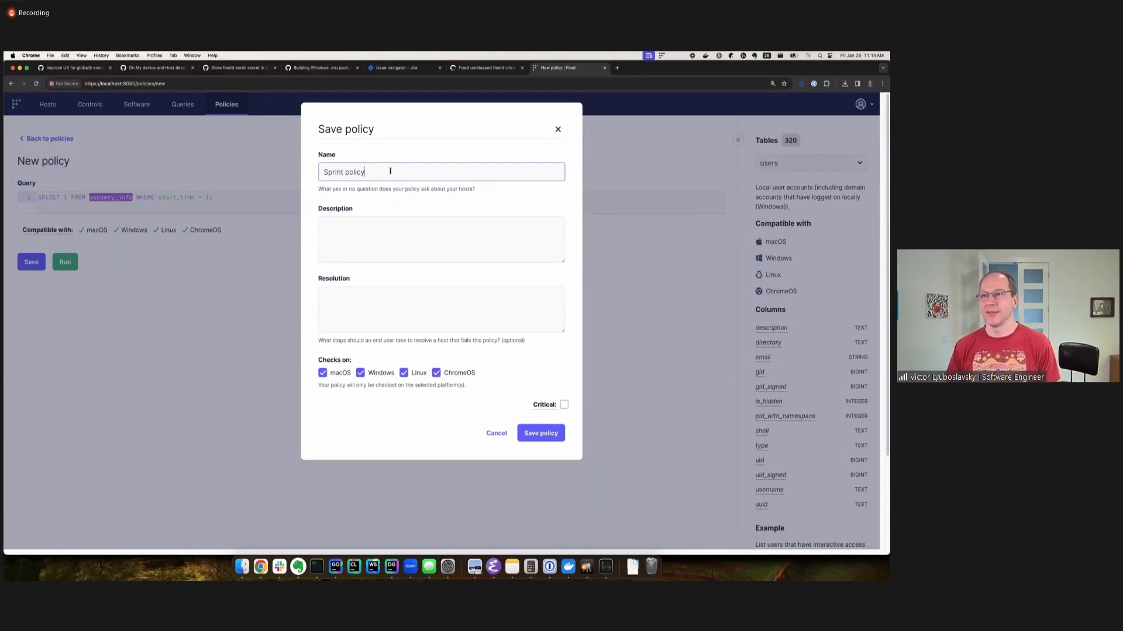
left_click(322, 373)
left_click(360, 373)
left_click(436, 373)
left_click(540, 434)
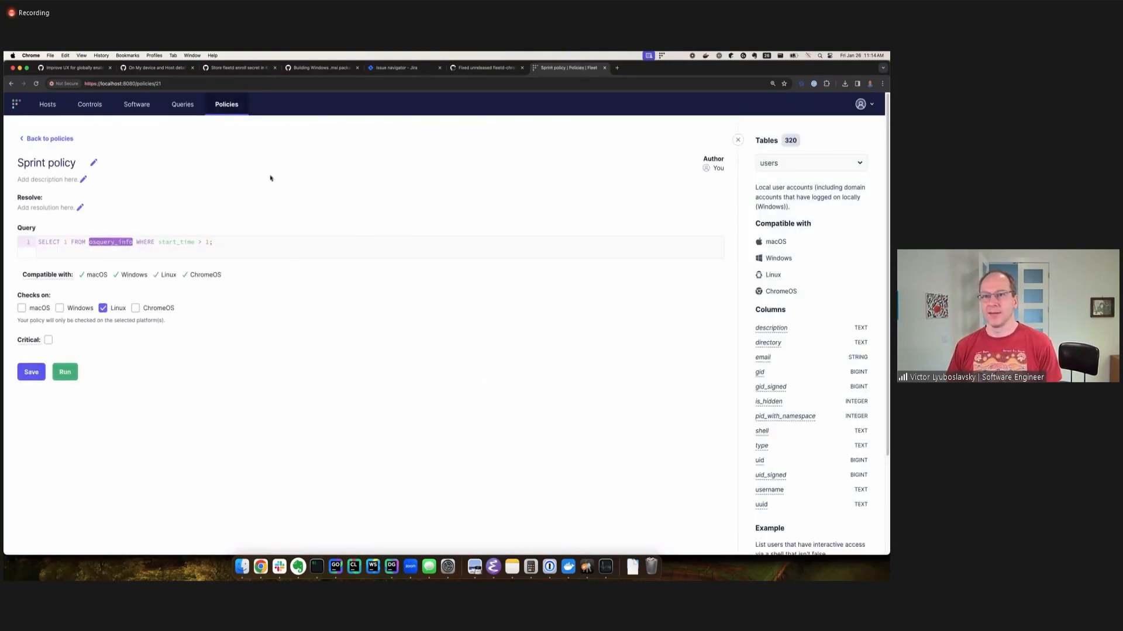
Check the All teams policy list, then open the online Ubuntu host and examine the order of its policies.
left_click(227, 105)
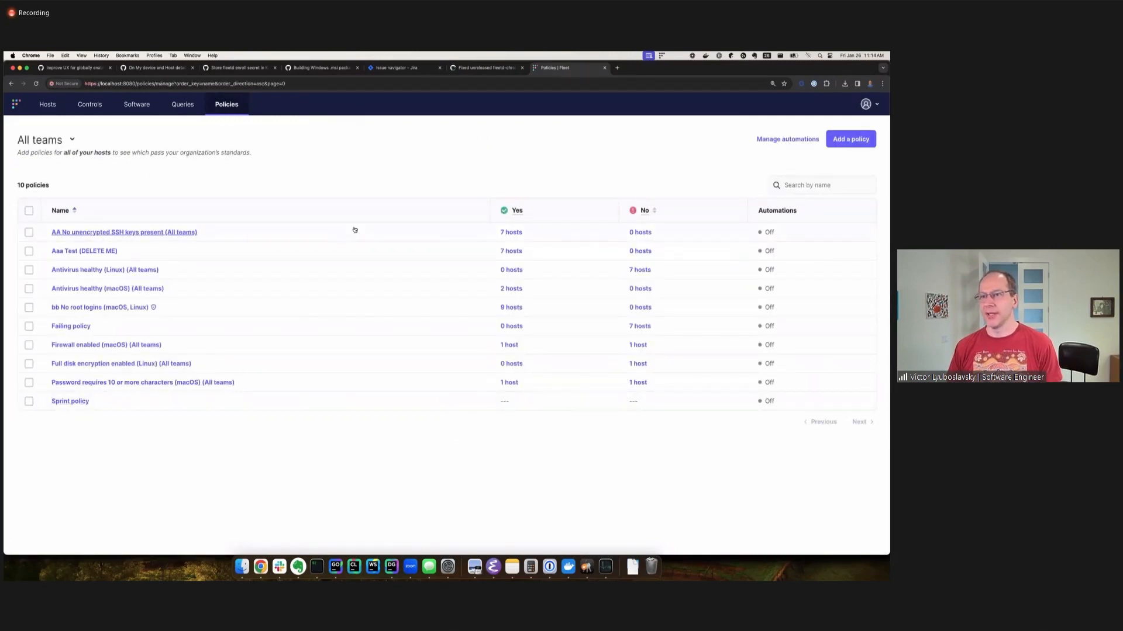
left_click(48, 104)
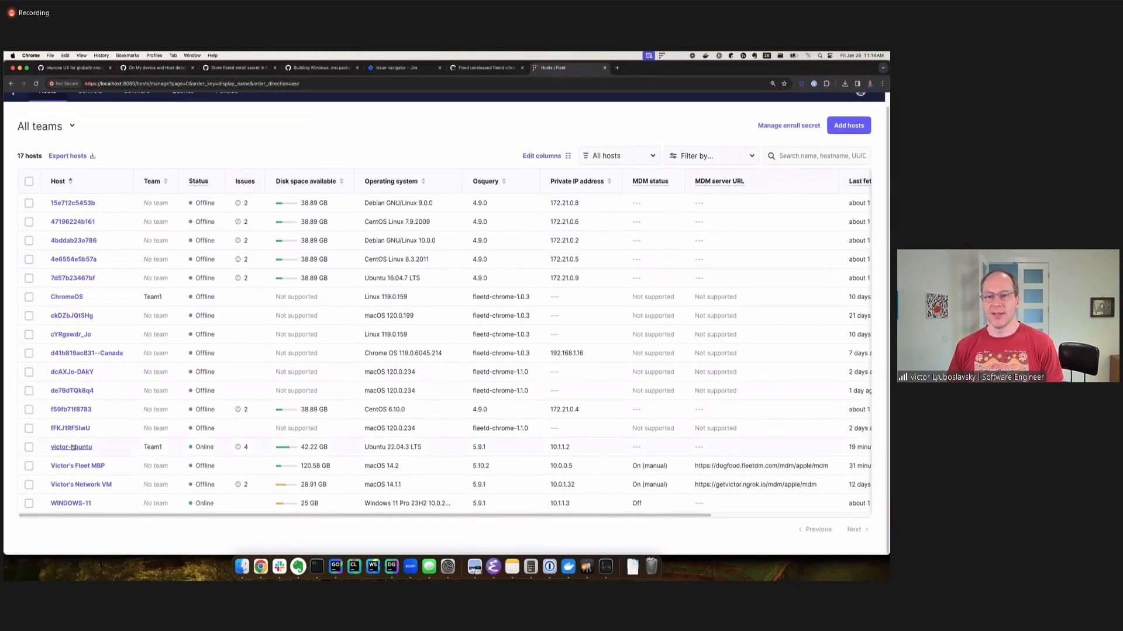
left_click(85, 443)
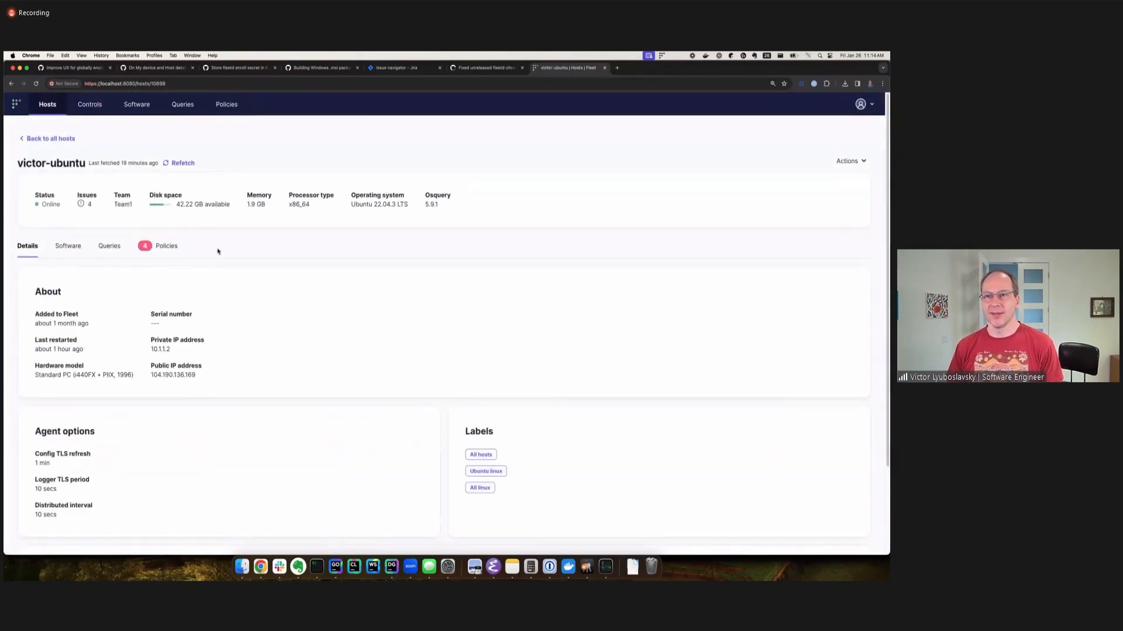
left_click(166, 246)
scroll(331, 222, "down", 1)
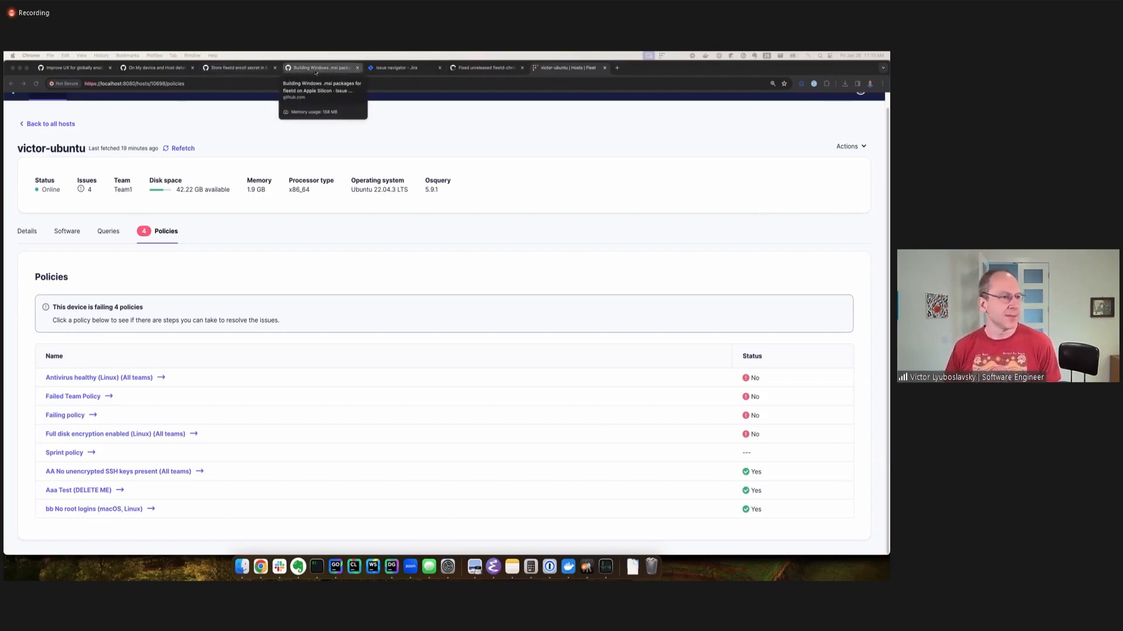
Read GitHub issue #13832 on storing the fleetd enroll secret in Keychain Access and Credentials Manager, including its user story and product changes.
left_click(264, 68)
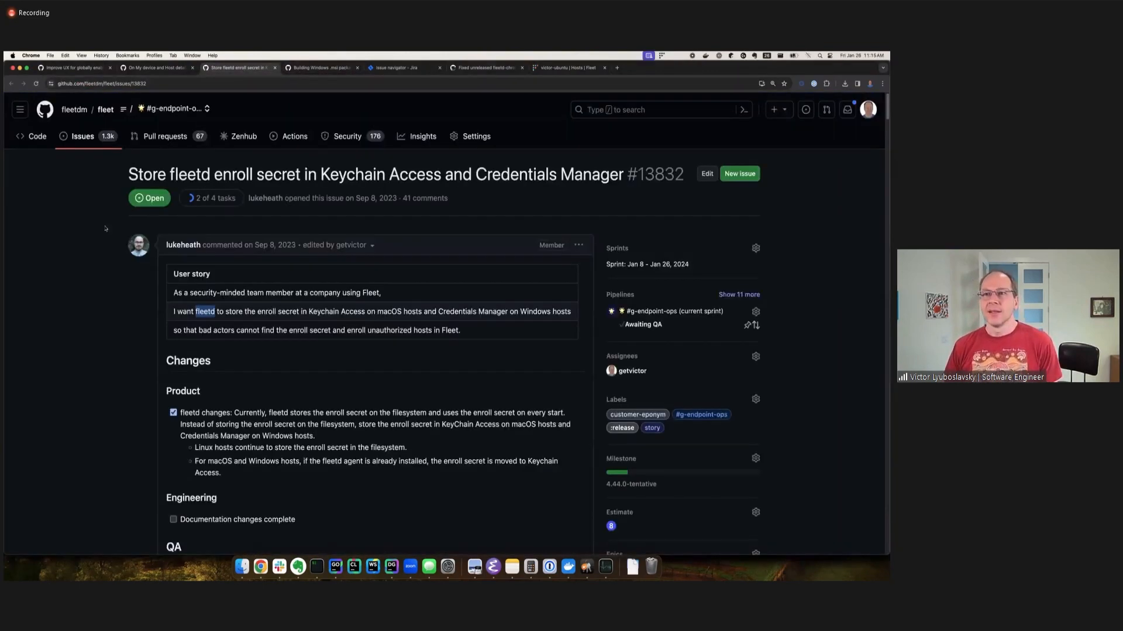
scroll(82, 235, "down", 1)
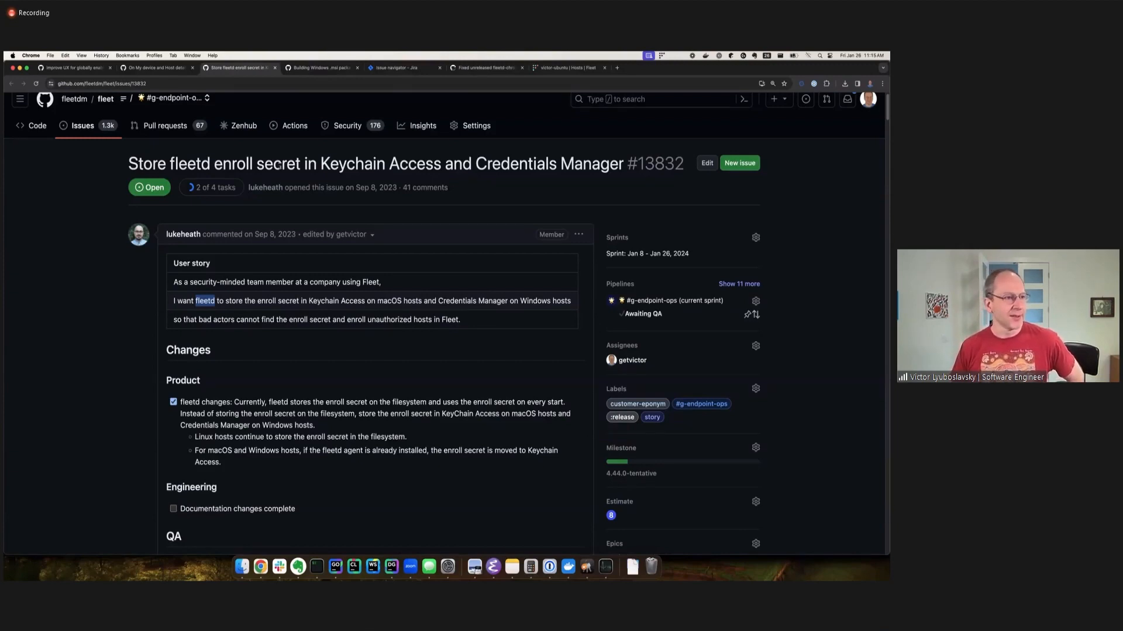
left_click(314, 298)
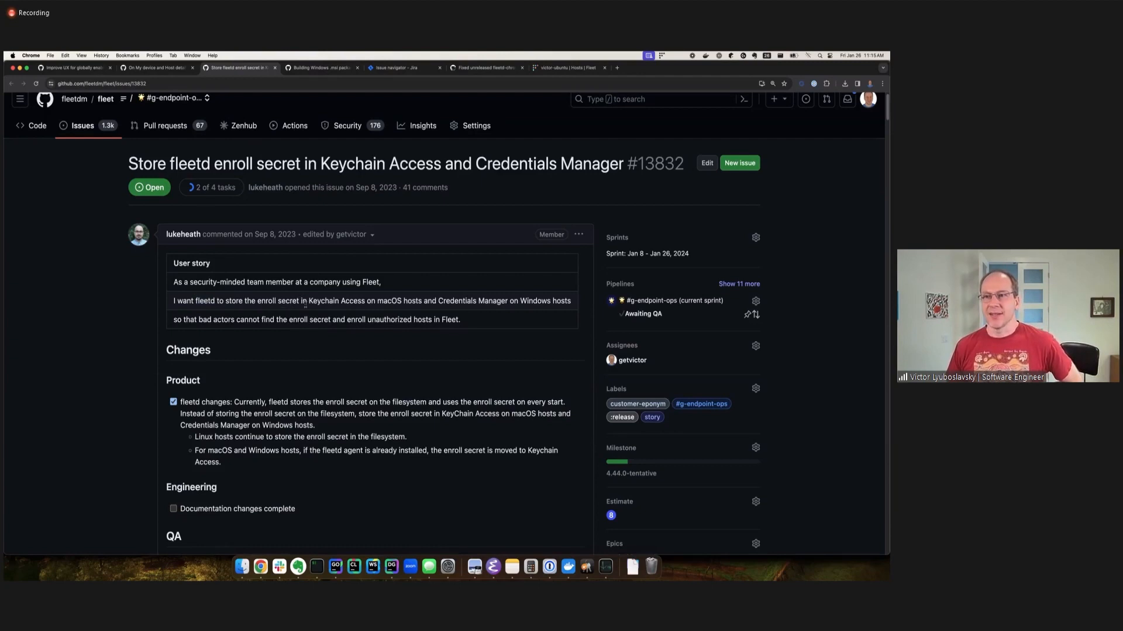
left_click_drag(319, 171, 593, 165)
left_click(405, 174)
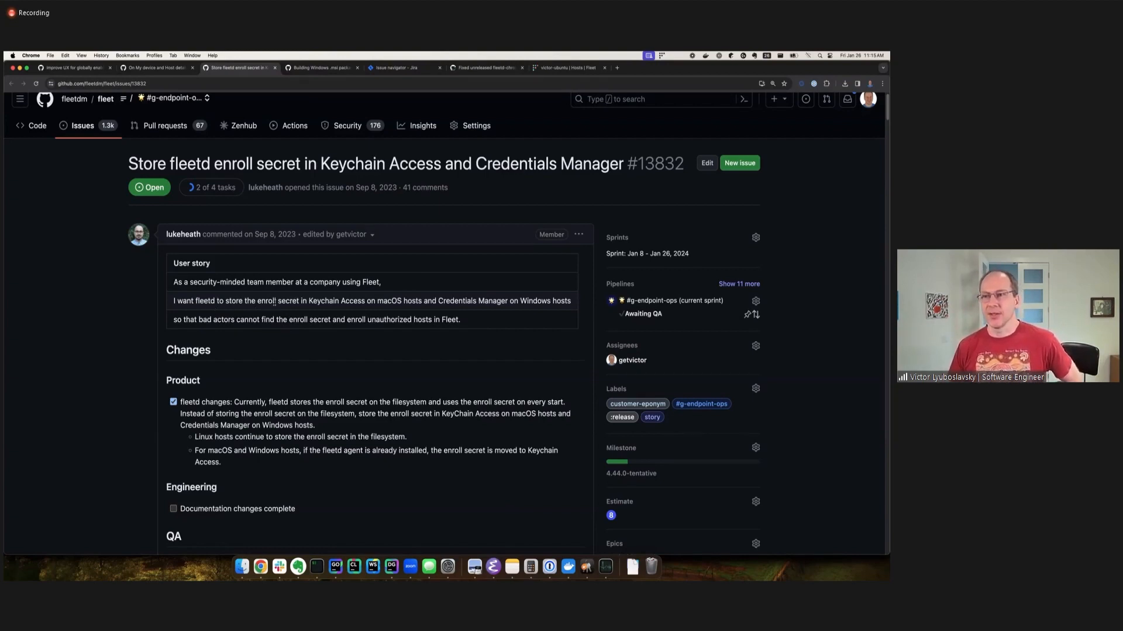
scroll(255, 301, "down", 3)
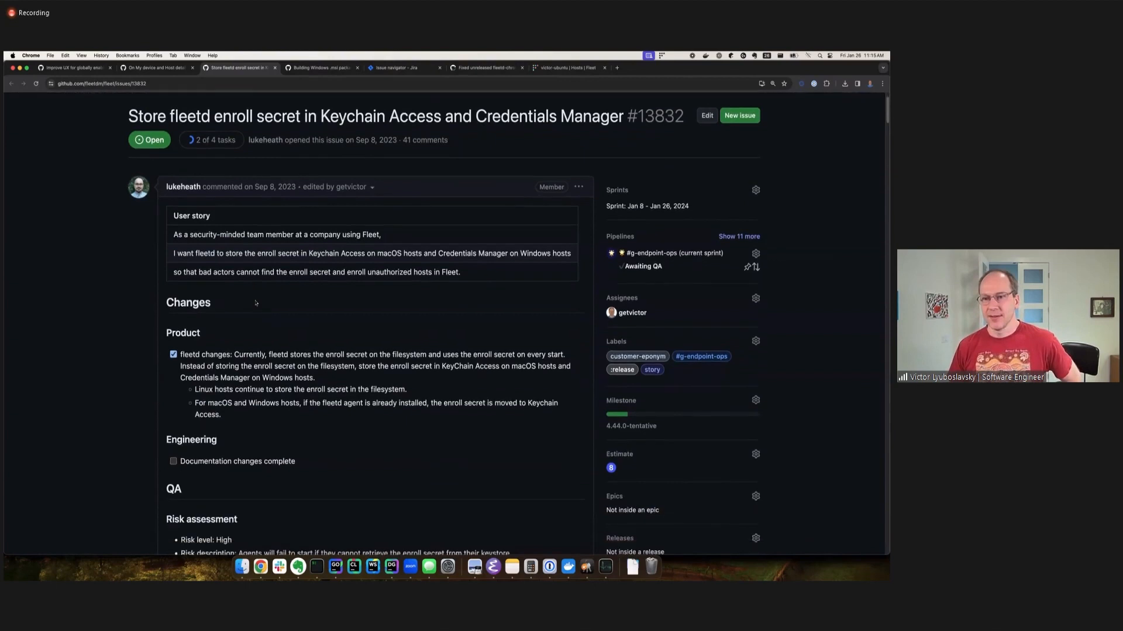
scroll(255, 303, "up", 3)
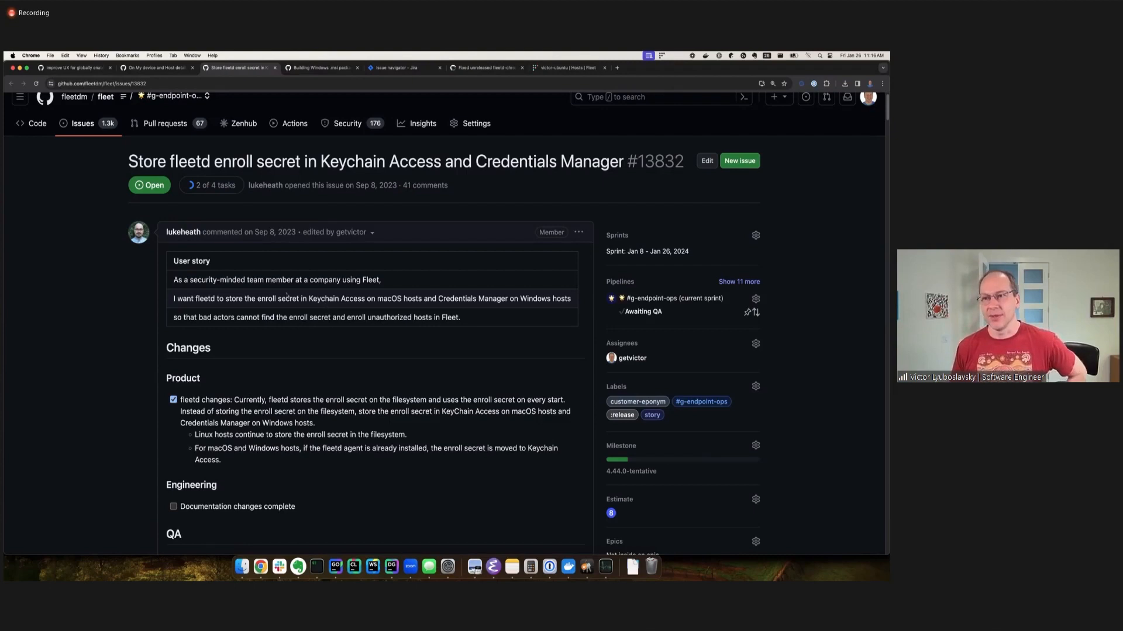
left_click_drag(309, 299, 365, 299)
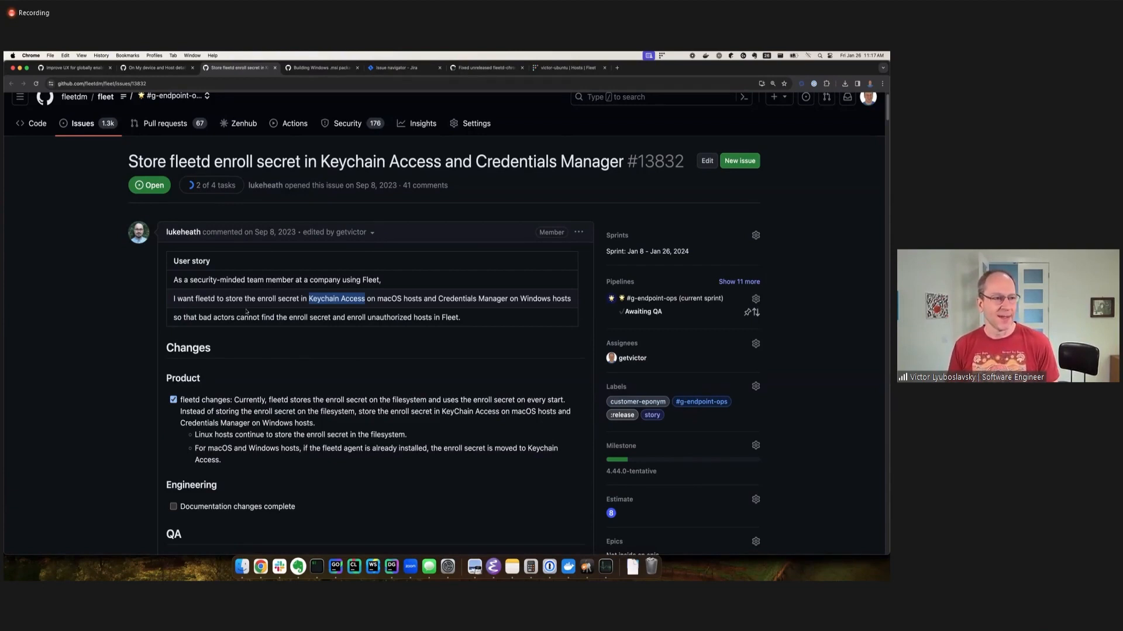
left_click(281, 267)
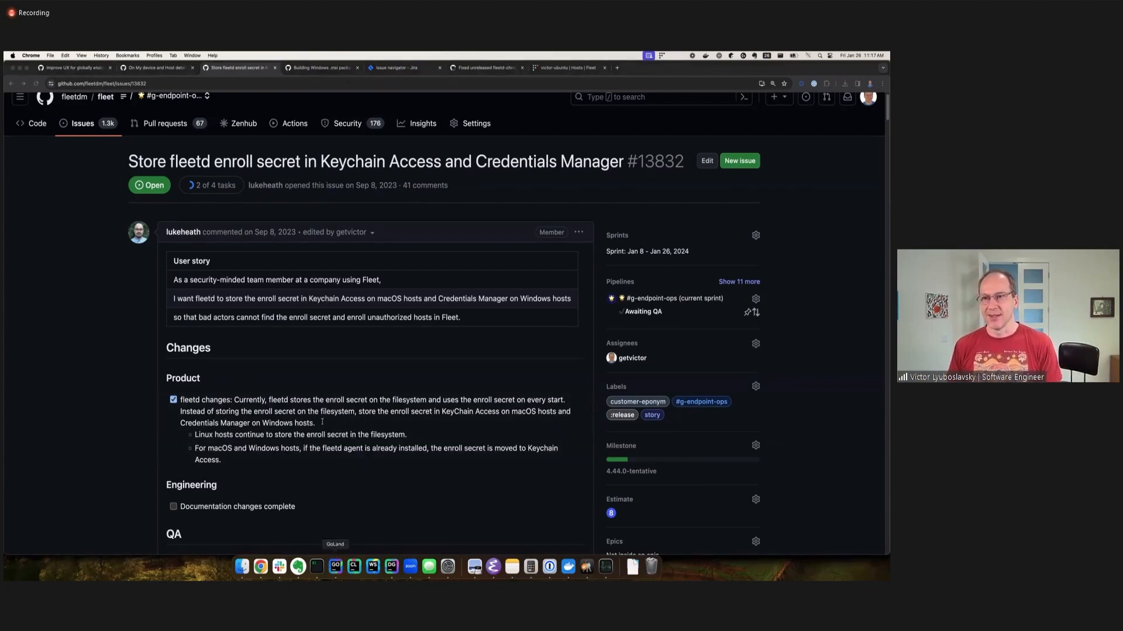
Switch to GoLand and examine the fleetctl package options in gen_pkgs.sh.
left_click(335, 566)
scroll(336, 281, "up", 2)
scroll(336, 281, "up", 1)
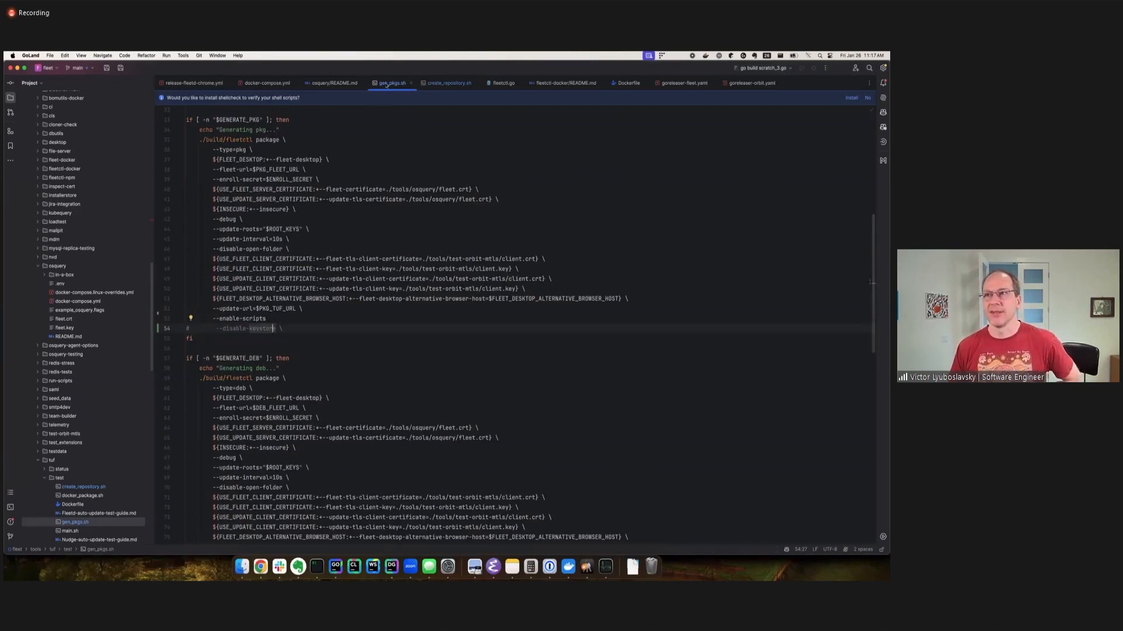
Highlight the commented-out --disable-keystore option of the pkg build in gen_pkgs.sh.
scroll(336, 156, "up", 1)
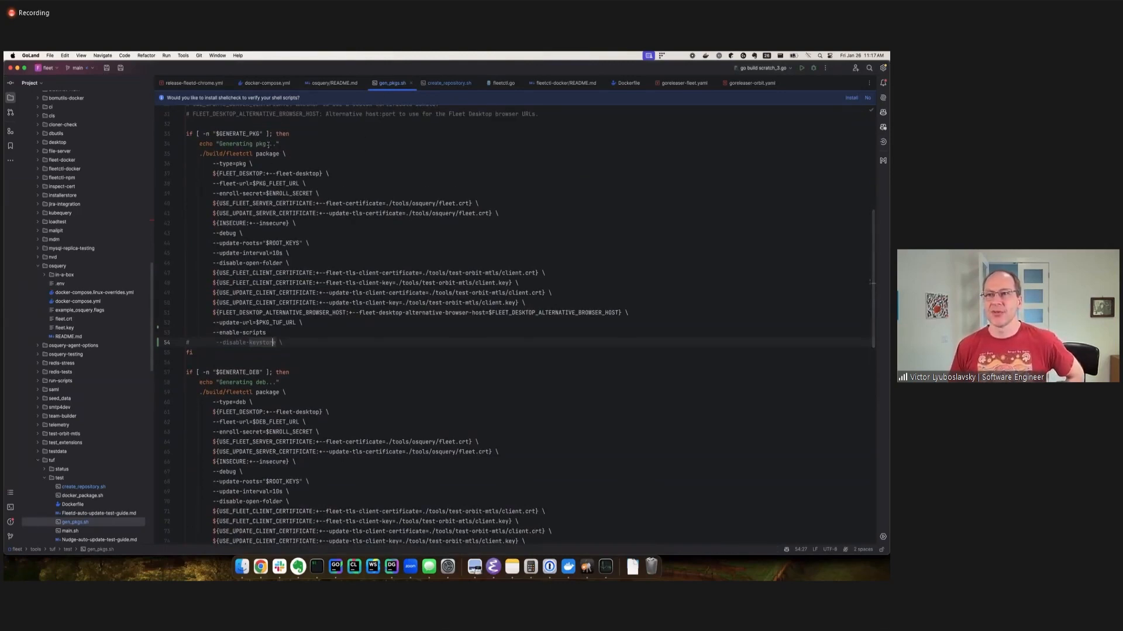
left_click(246, 334)
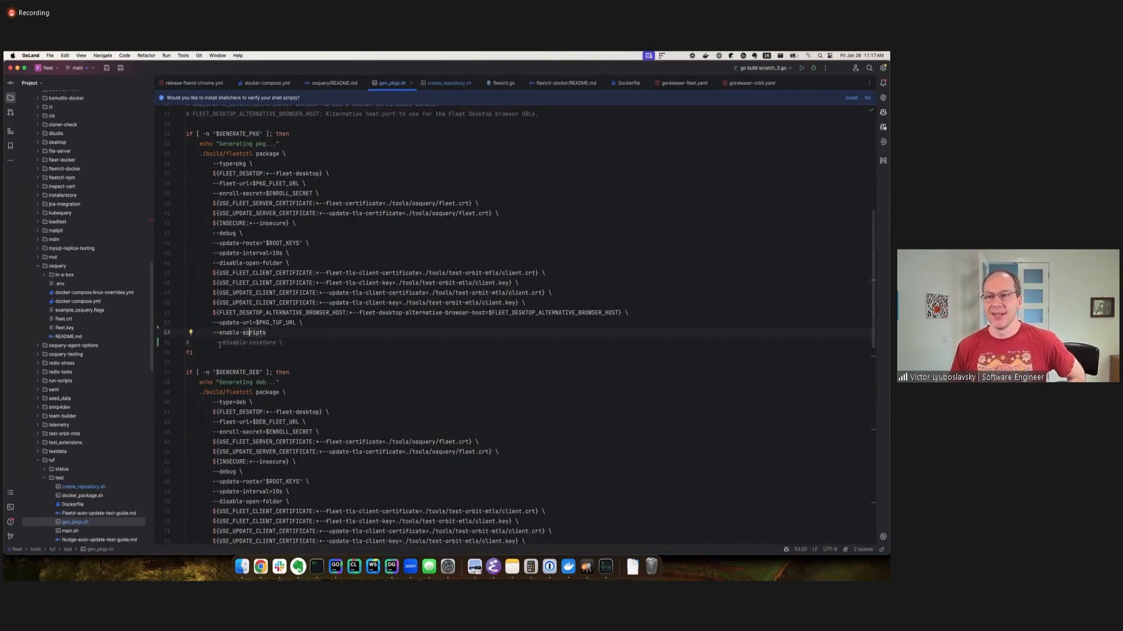
left_click_drag(216, 343, 277, 344)
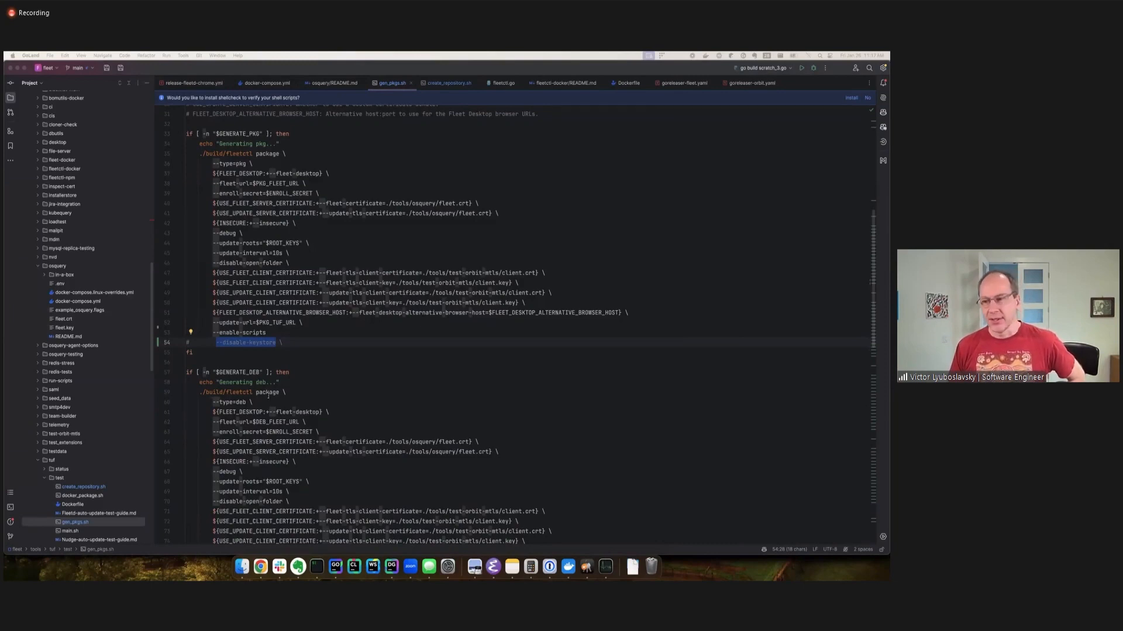
Switch to iTerm2, go to /opt/orbit, list all its files in detail and highlight secret.txt.
left_click(317, 567)
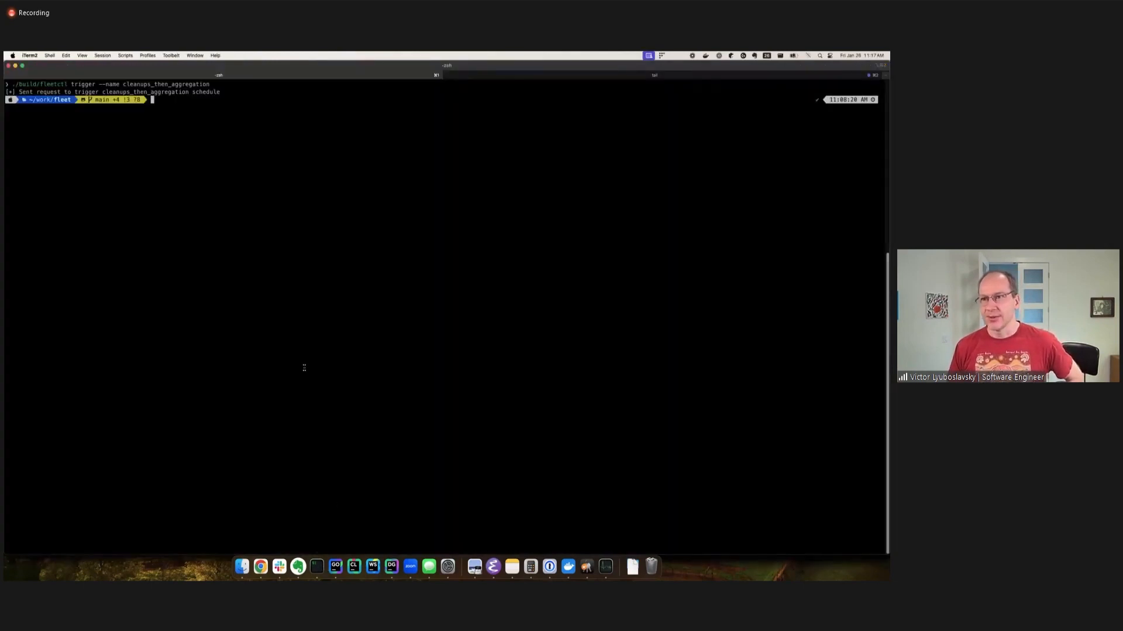
type("cd ")
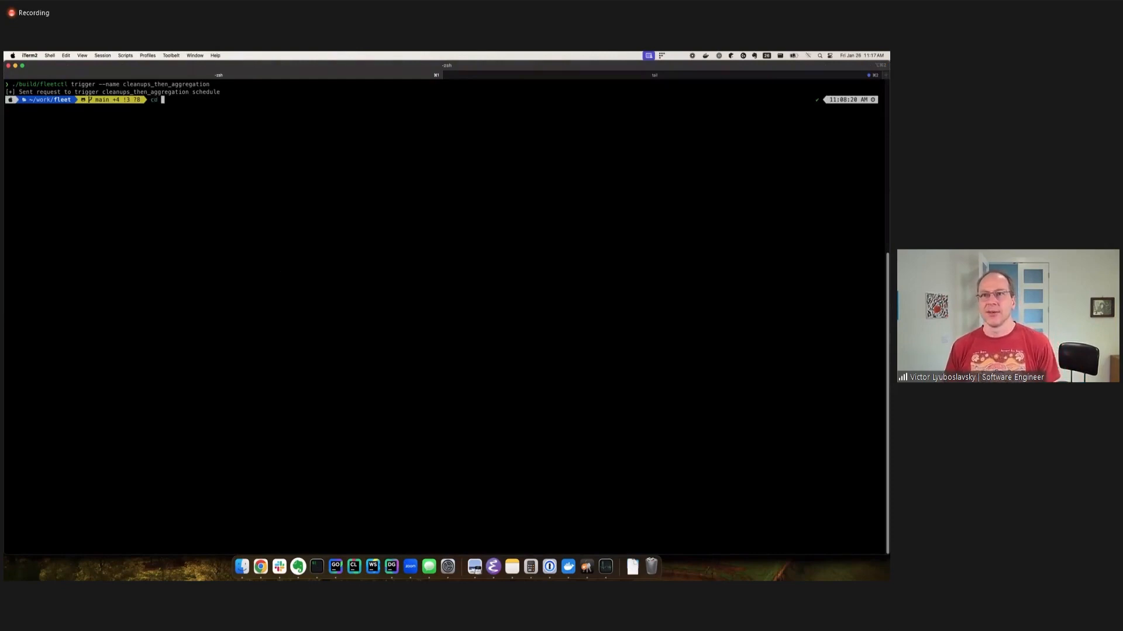
type("/opt/orbit")
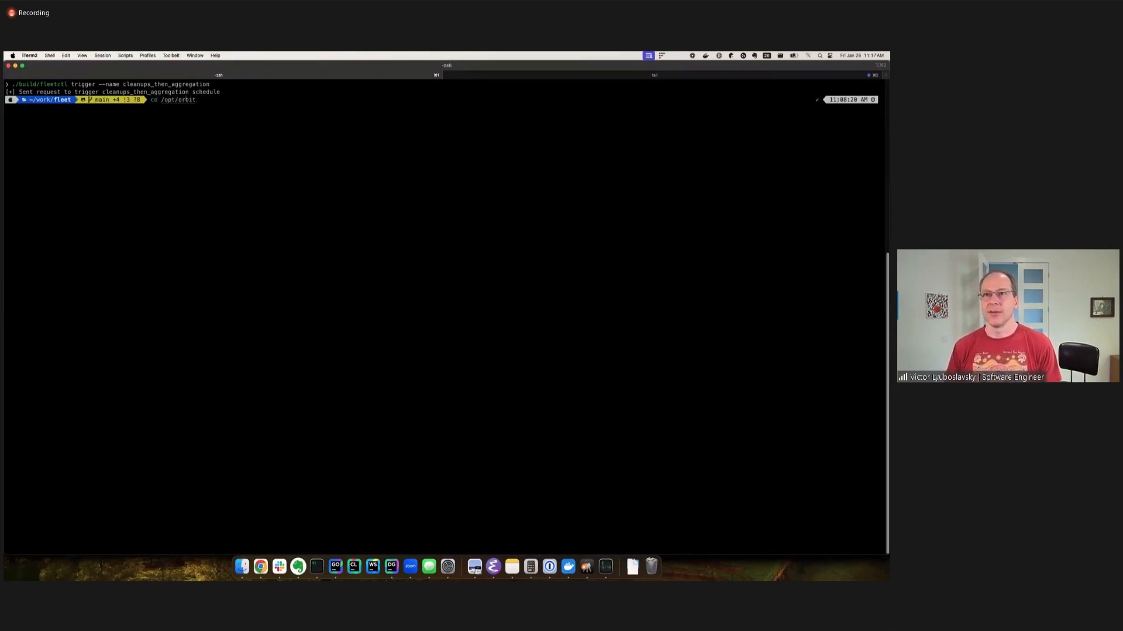
key("Return")
type("ls -la")
key("Return")
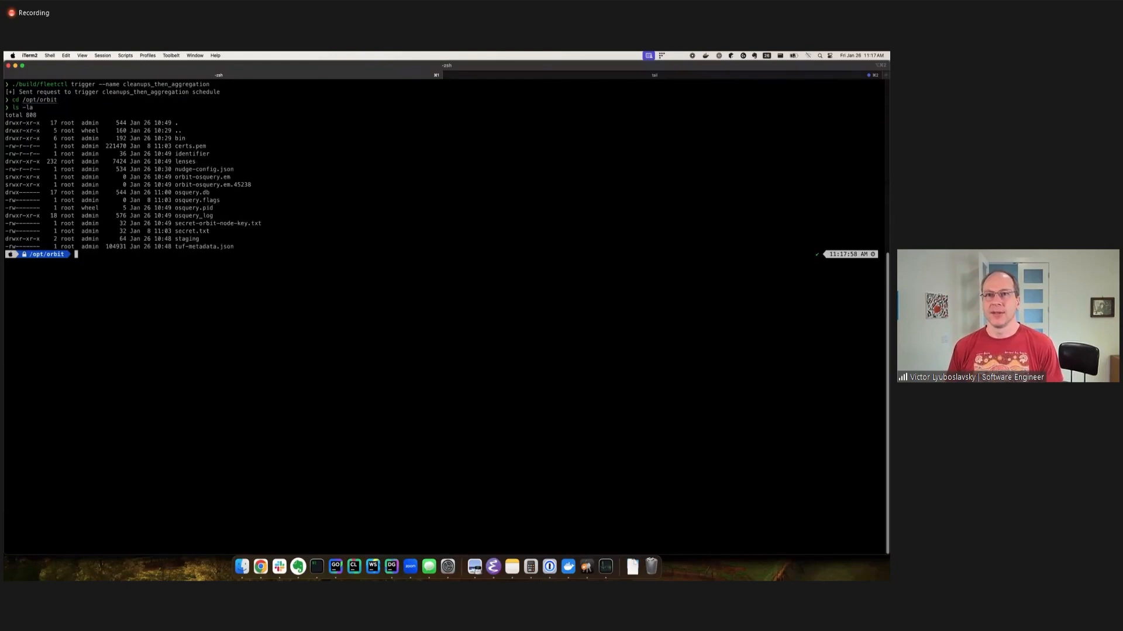
triple_click(194, 234)
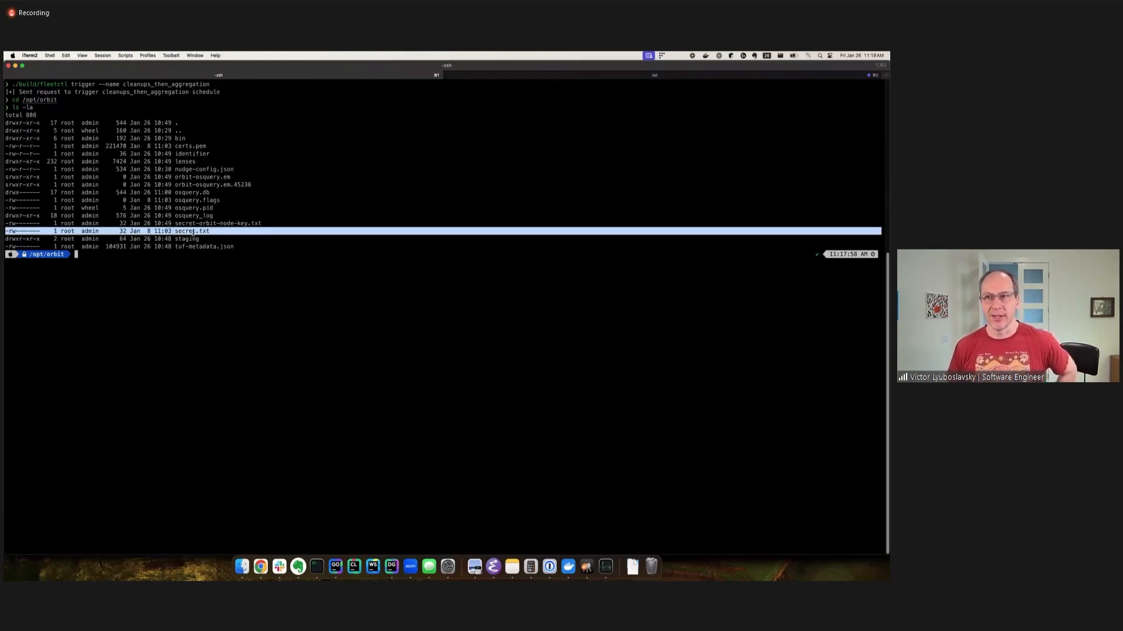
Bring up the orbit error log, and from Finder's work/fleet folder start the fleet-osquery.pkg installer up to its installation type.
left_click(519, 77)
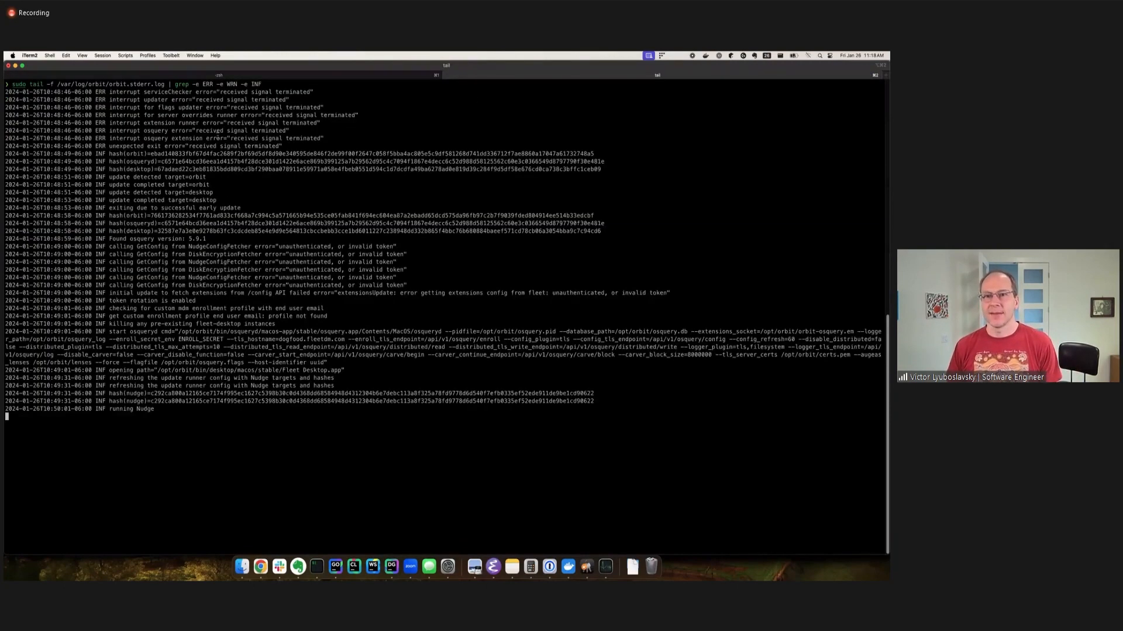
left_click(261, 567)
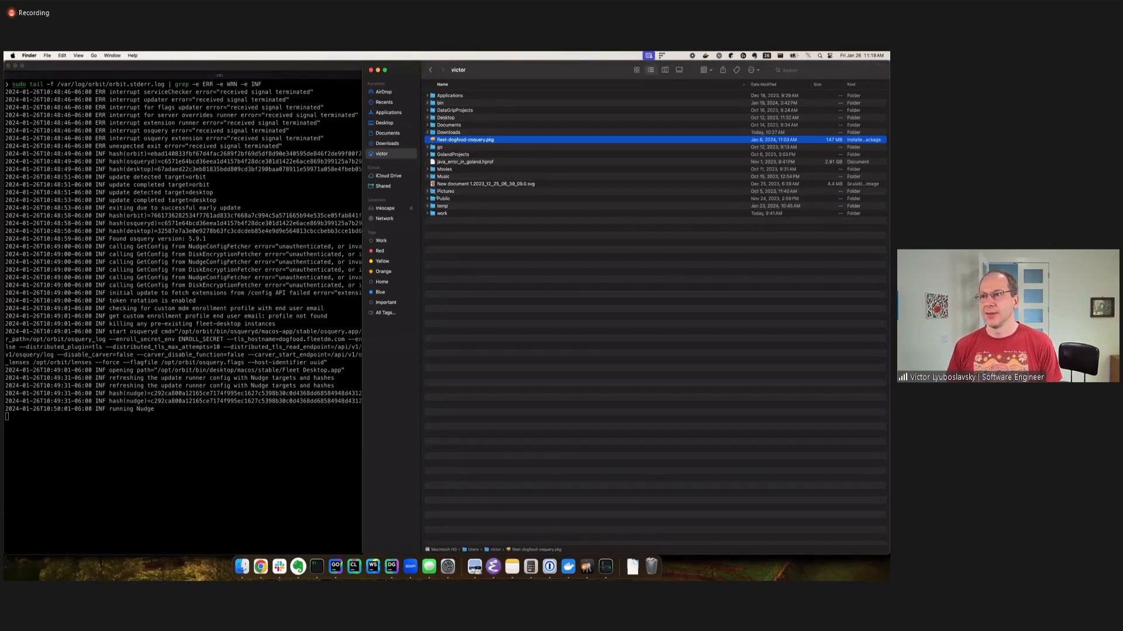
double_click(443, 213)
double_click(453, 113)
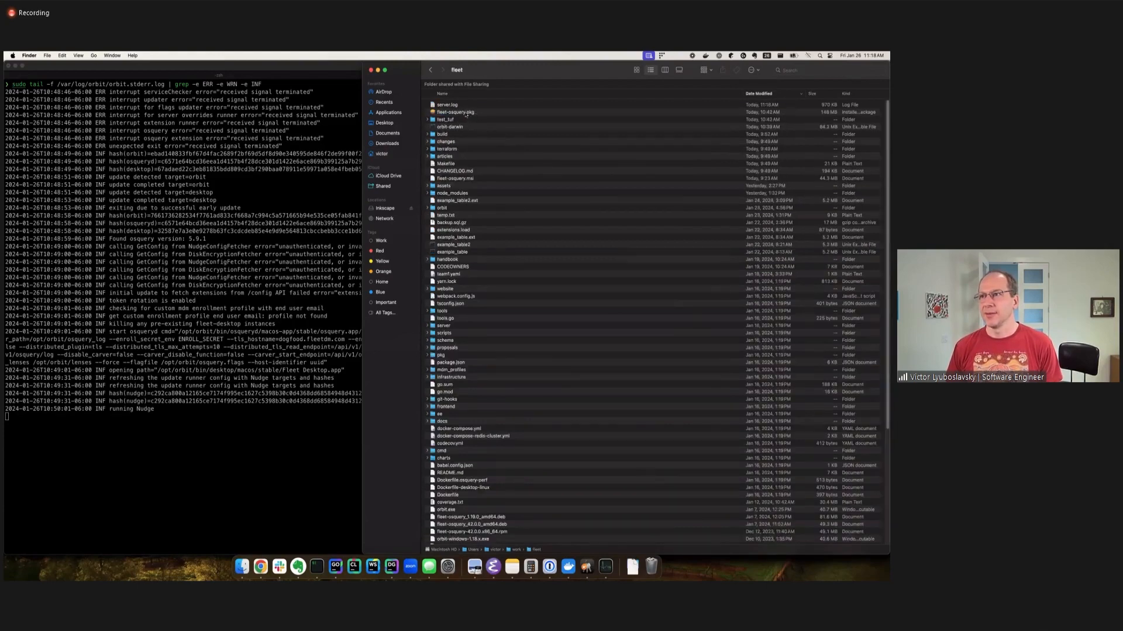
double_click(466, 112)
left_click(531, 351)
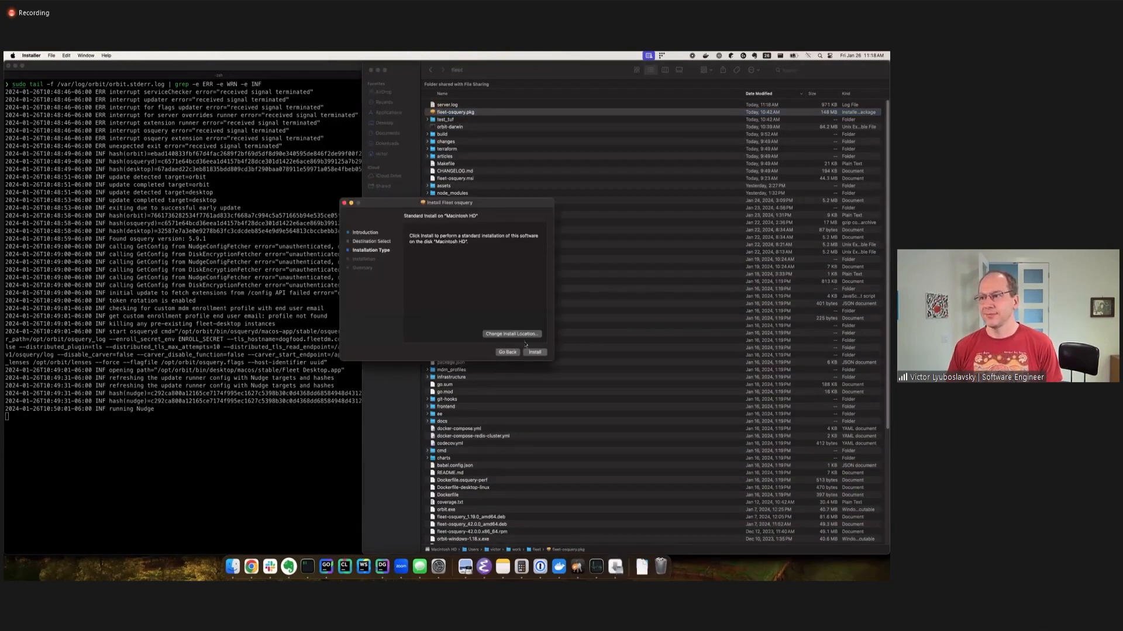
Run the standard installation of Fleet osquery on Macintosh HD, authorising it with the account password.
left_click(533, 352)
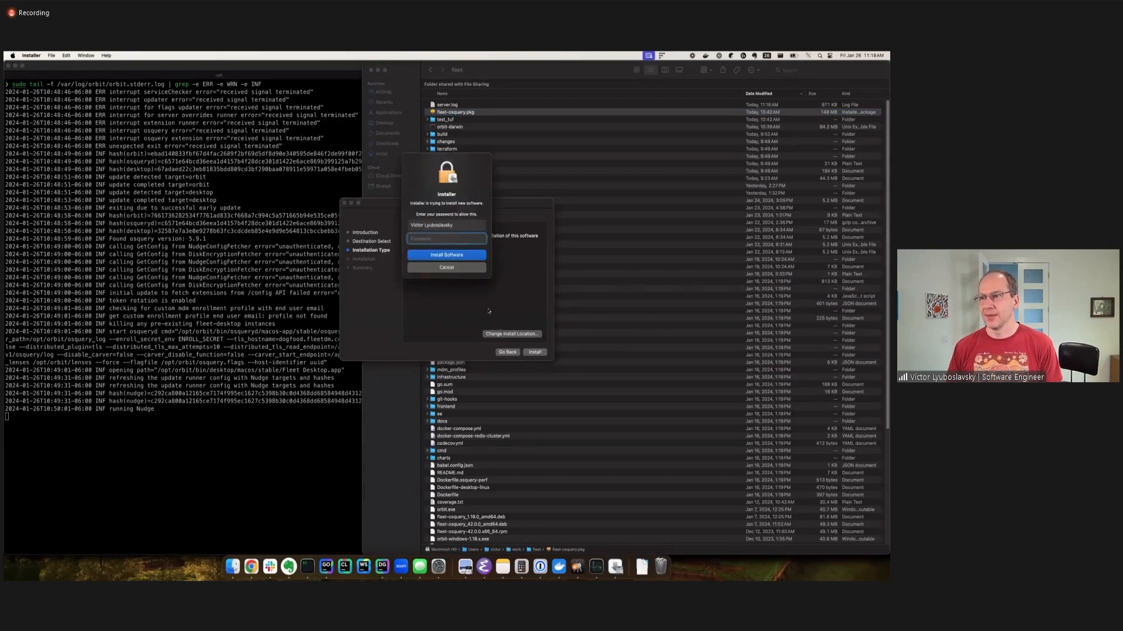
left_click(457, 268)
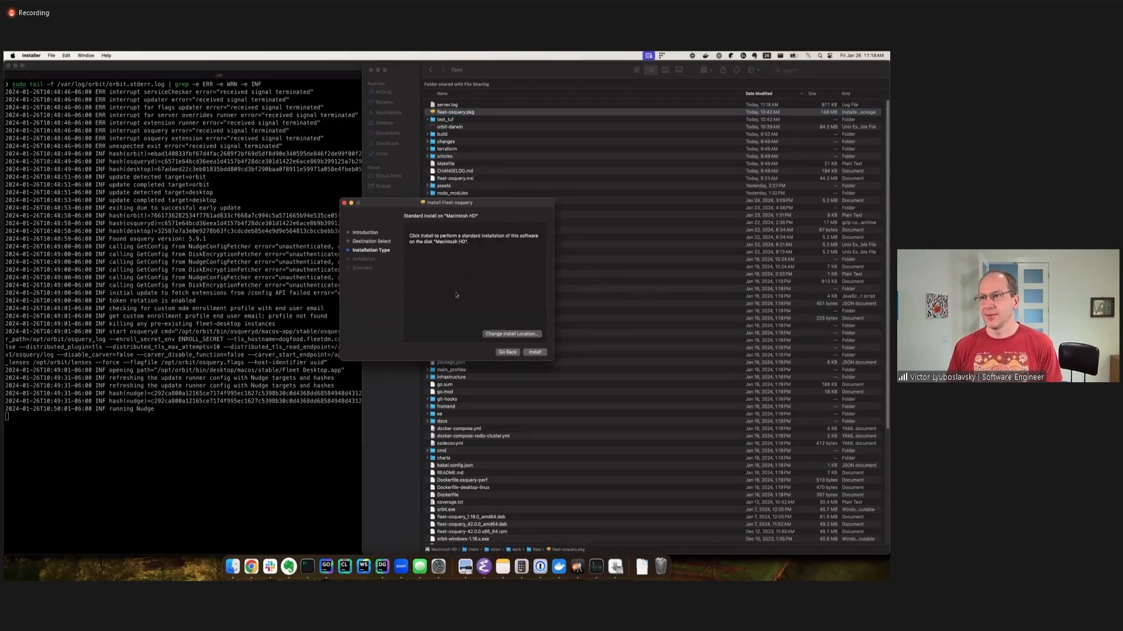
left_click_drag(473, 203, 422, 199)
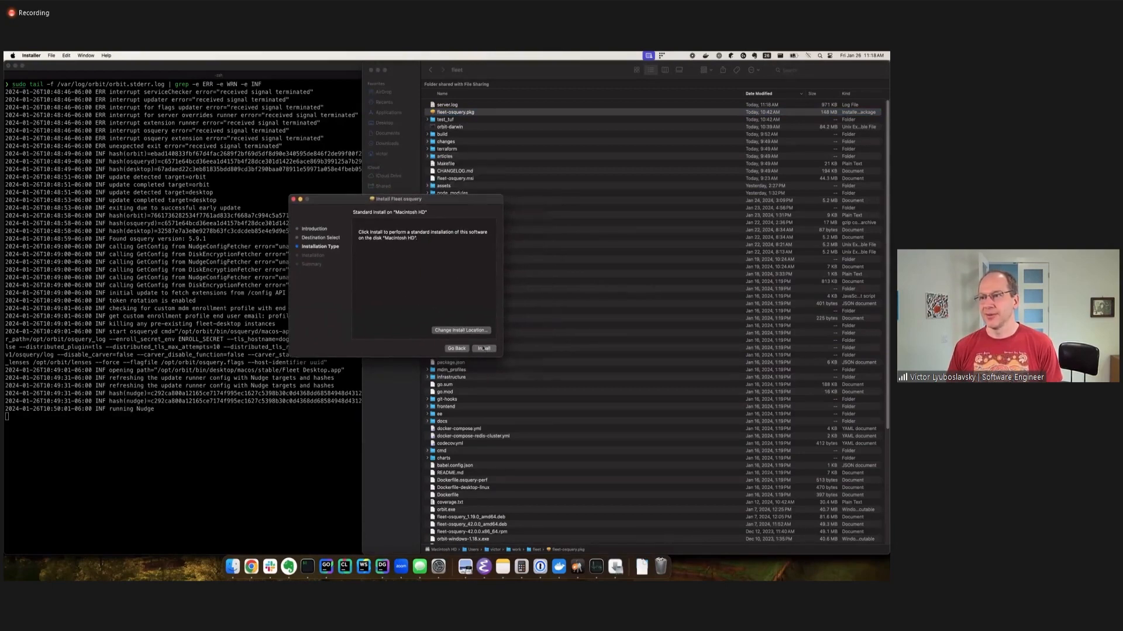
left_click(484, 349)
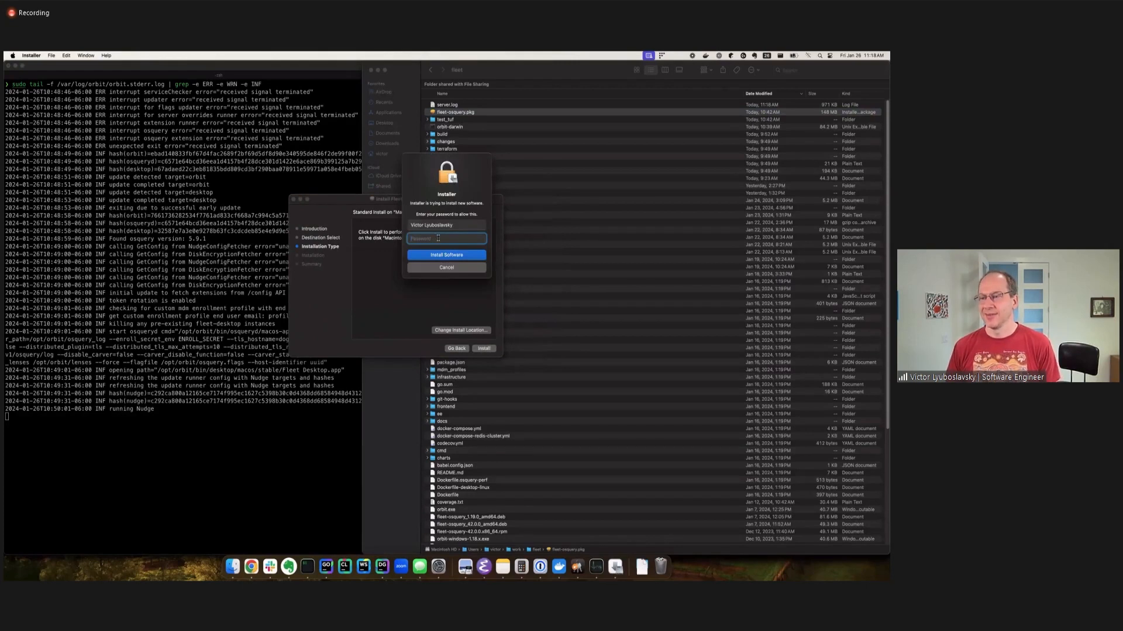
type("•••••")
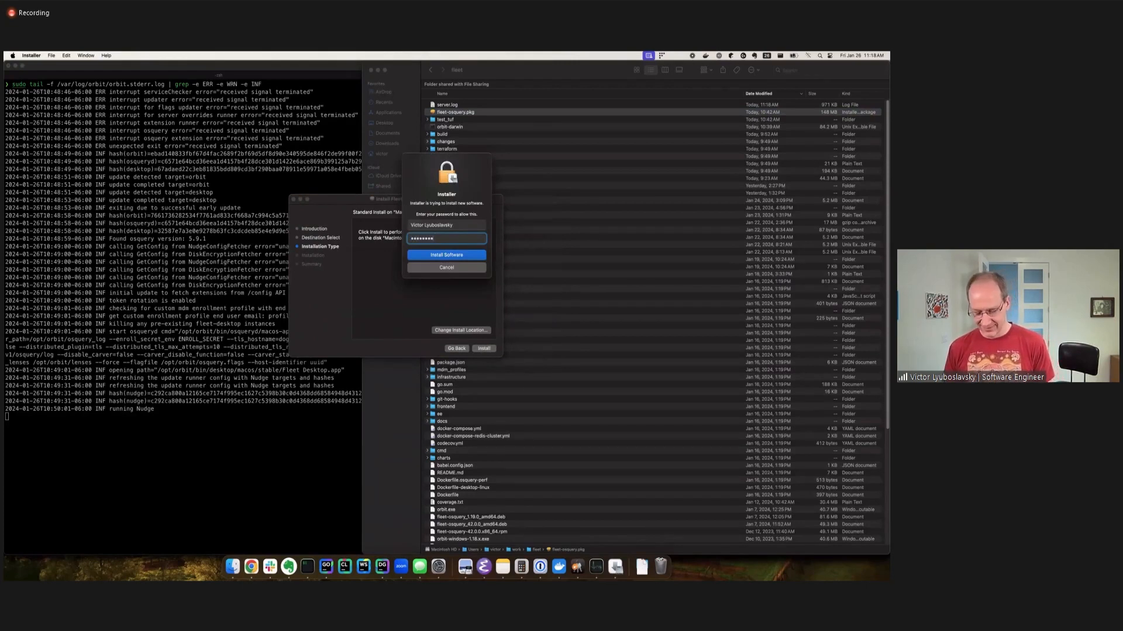
type("•••••")
key("Return")
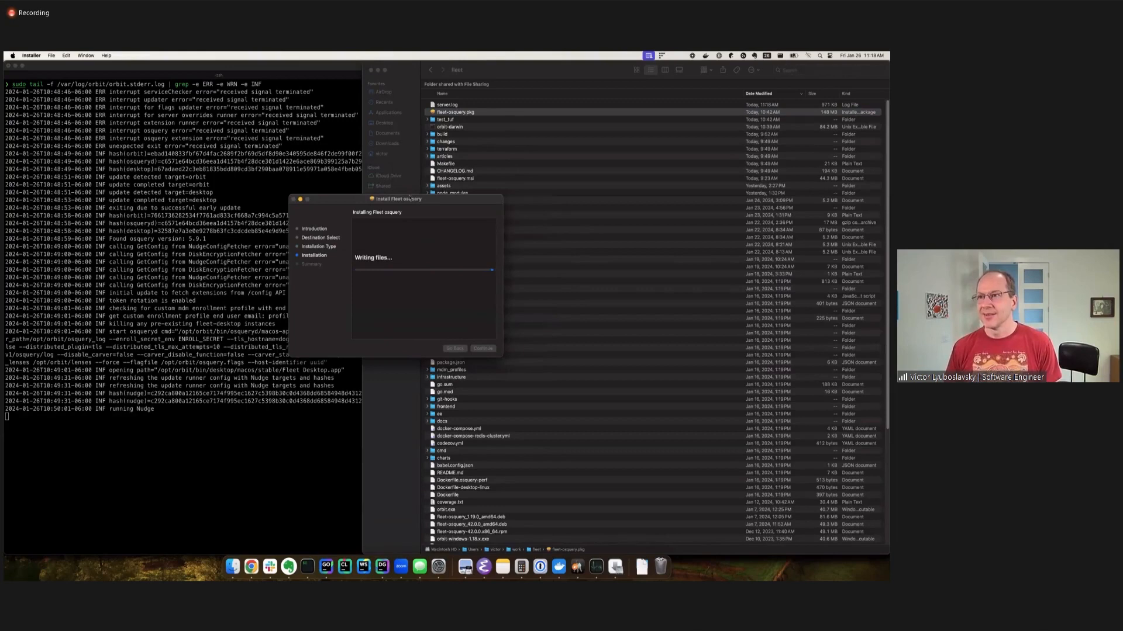
left_click(467, 211)
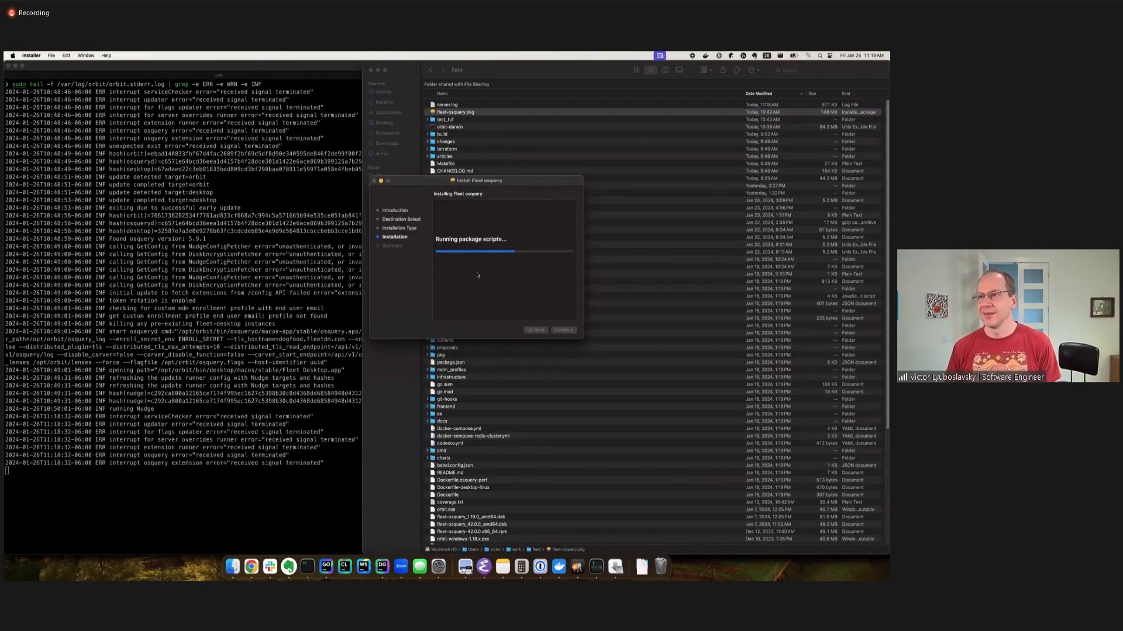
Highlight the orbit log entry about deleting the enroll secret file, and list /opt/orbit again to check for secret.txt.
left_click(227, 362)
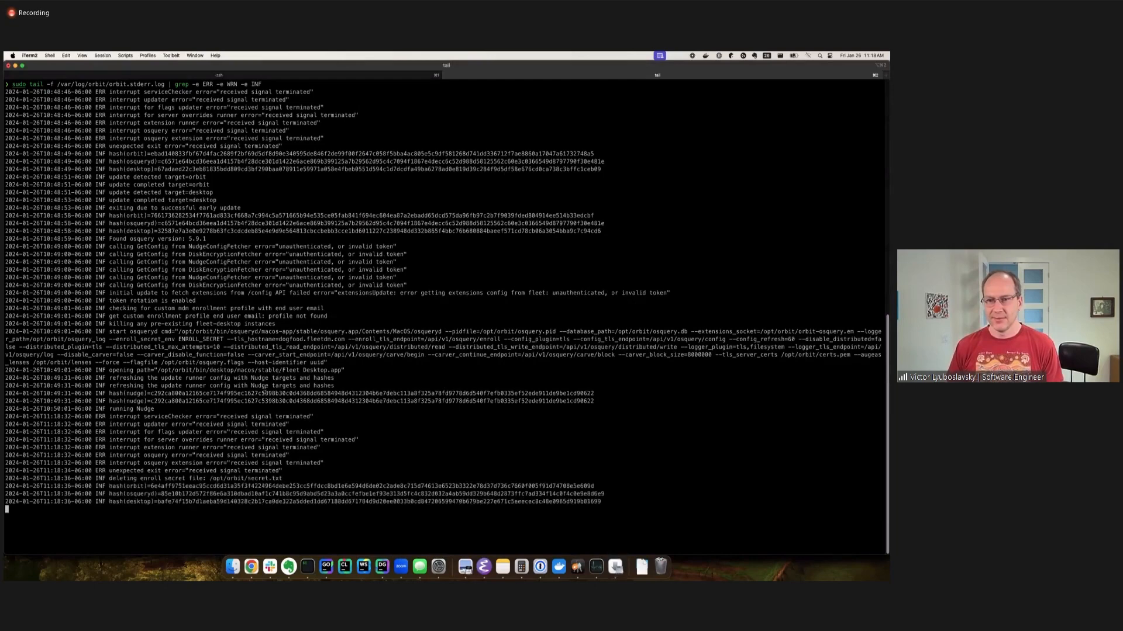
triple_click(161, 480)
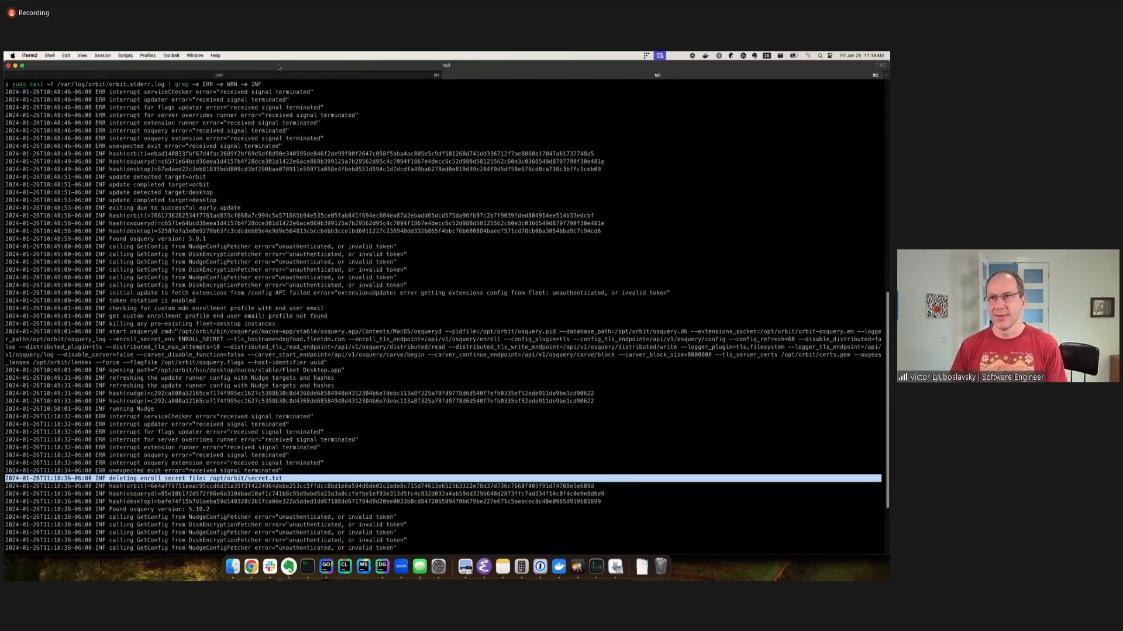
left_click(264, 76)
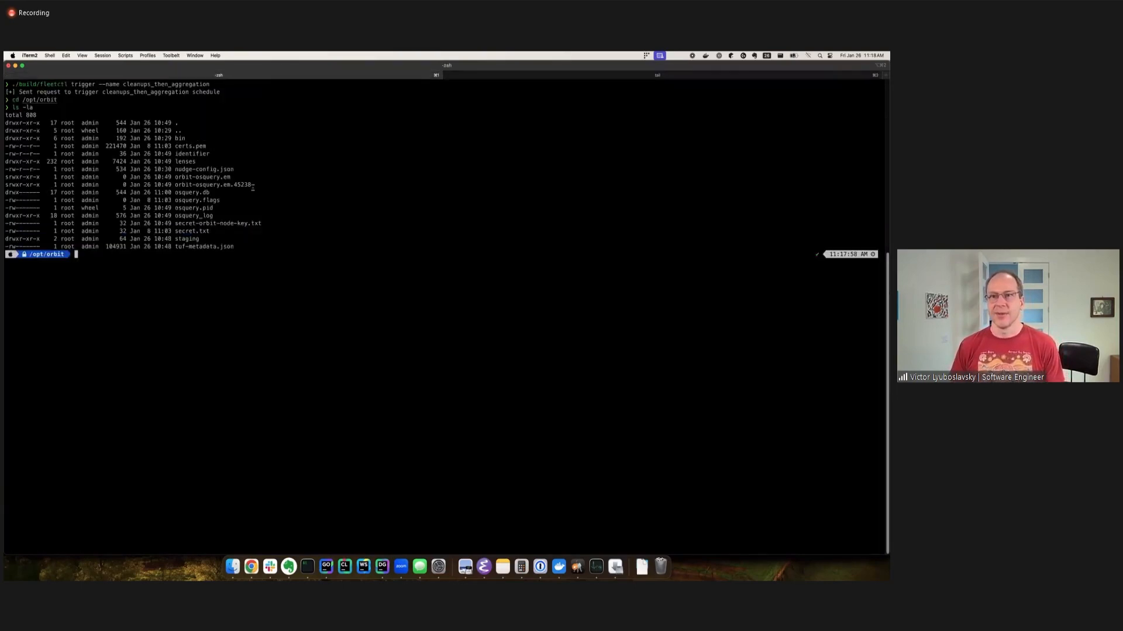
type("ls -la")
key("Return")
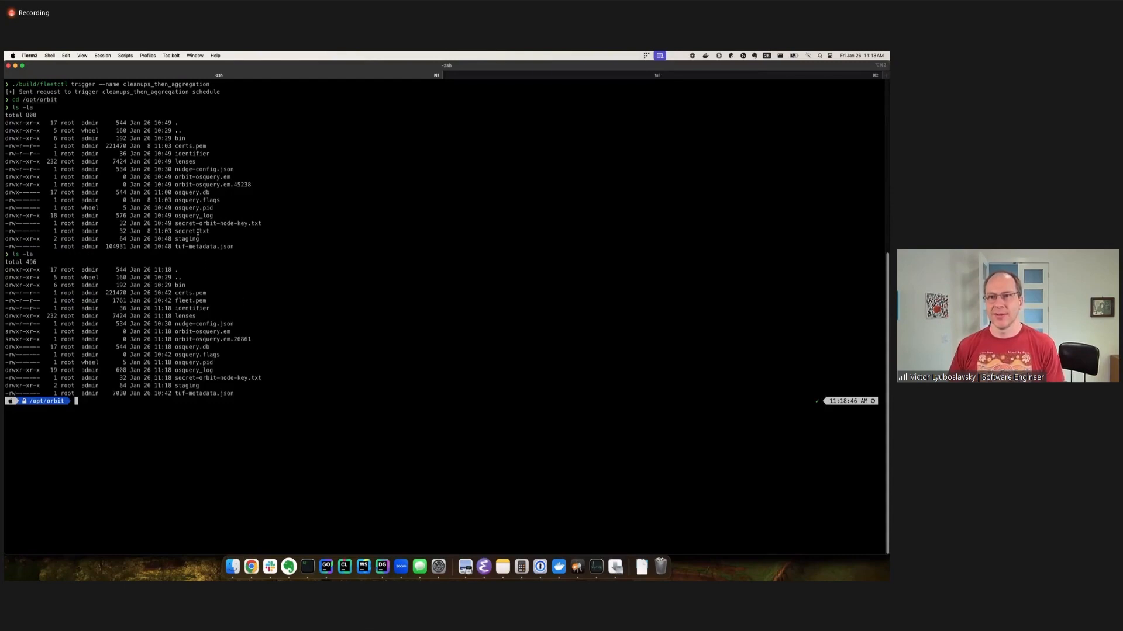
triple_click(206, 232)
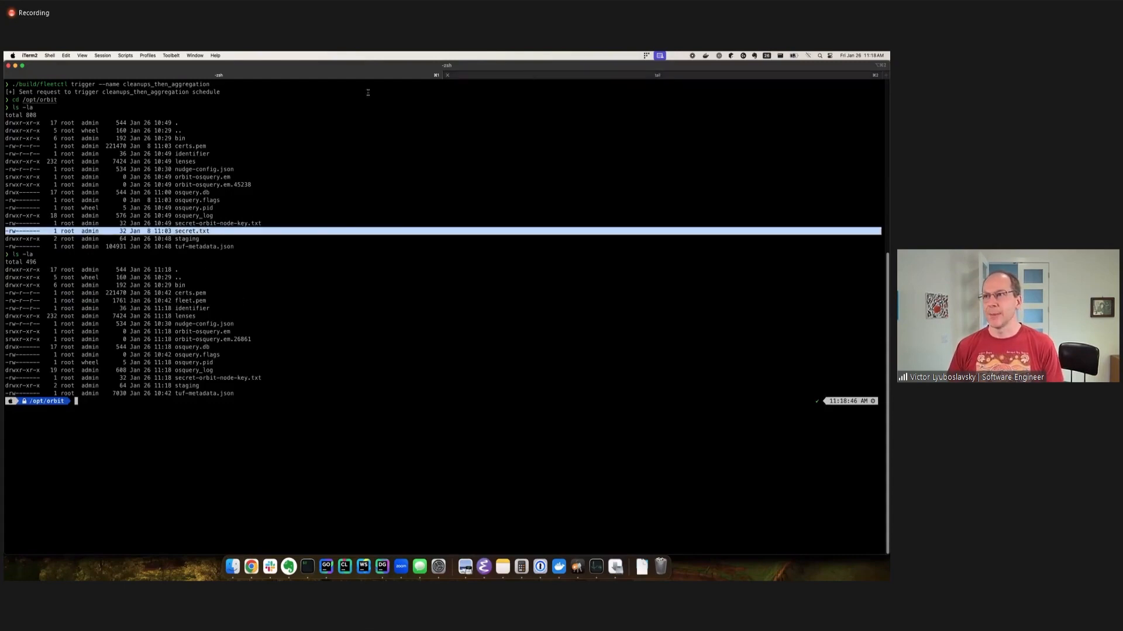
left_click(48, 269)
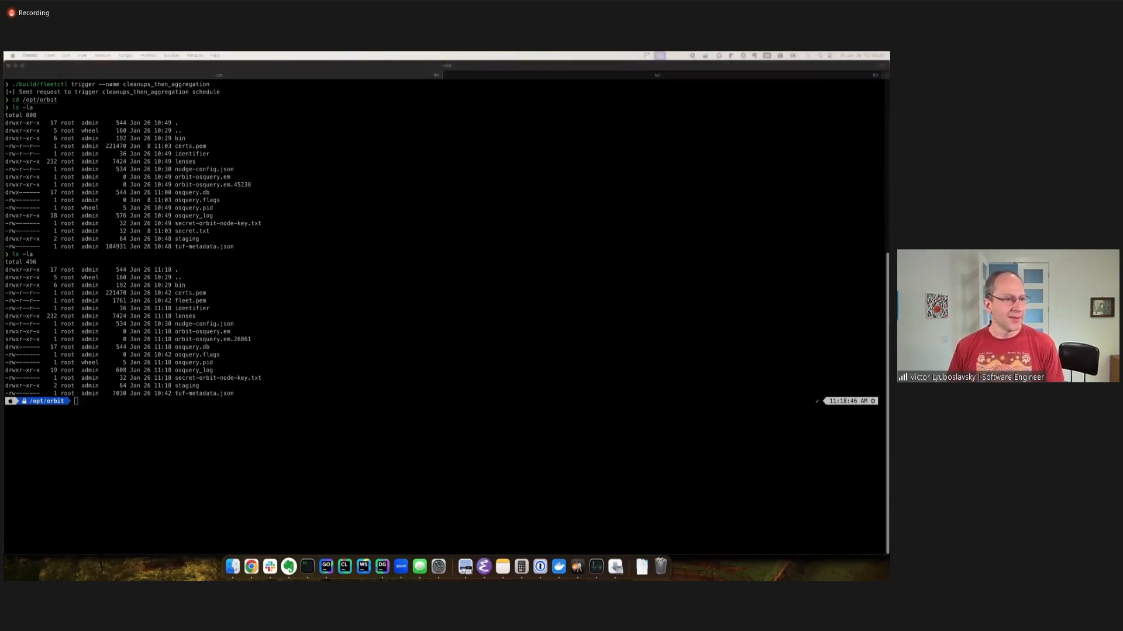
Restart orbit with sudo launchctl kickstart -k system/com.fleetdm.orbit, entering the account password, and highlight the log's keystore entry.
left_click(291, 345)
type("sudo launchctl kickstart -k system/com.fleetdm.orbit")
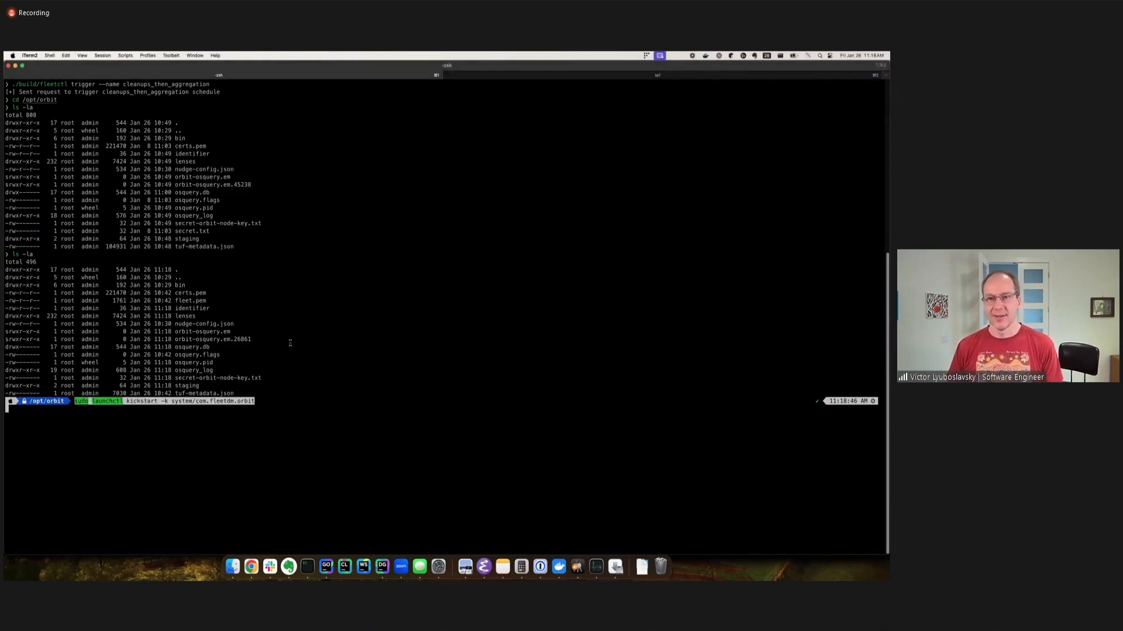
key("Return")
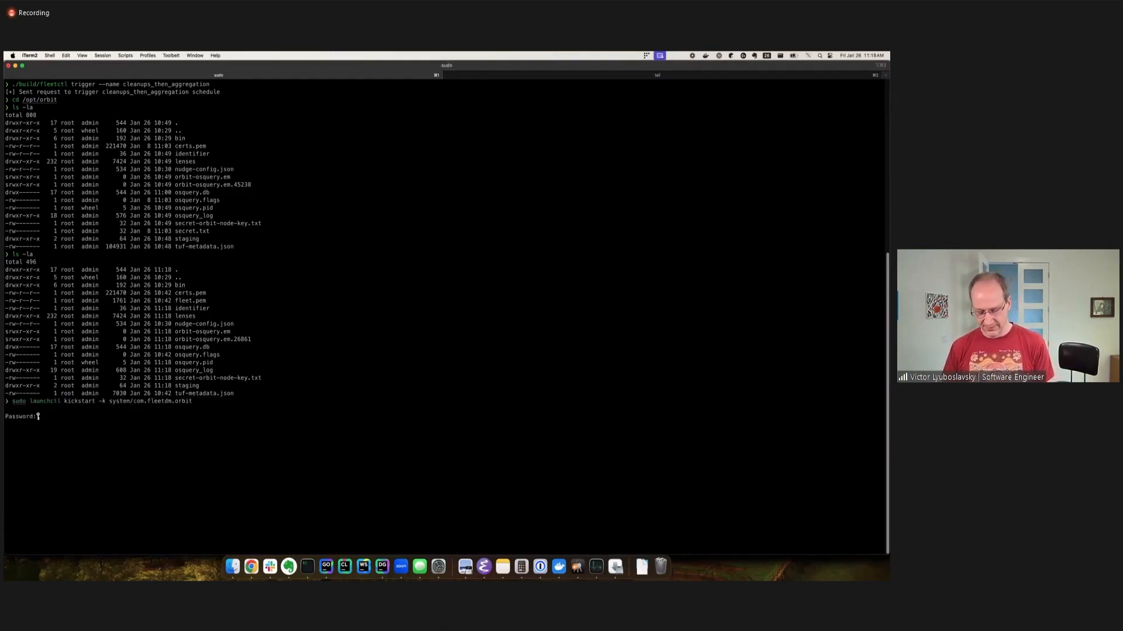
key("Return")
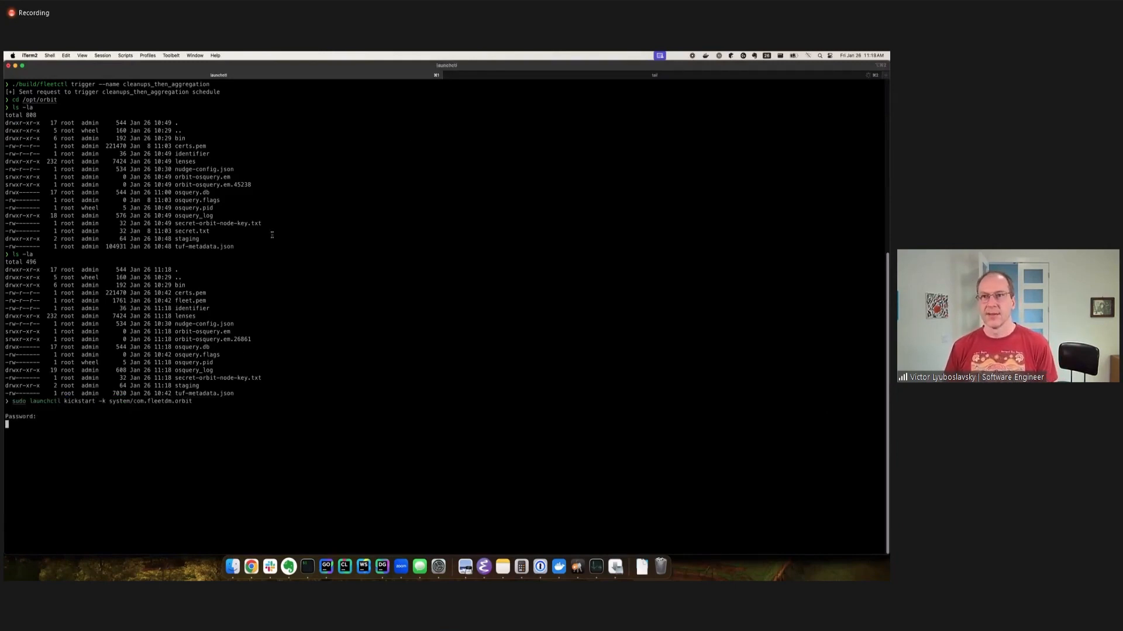
key("super+2")
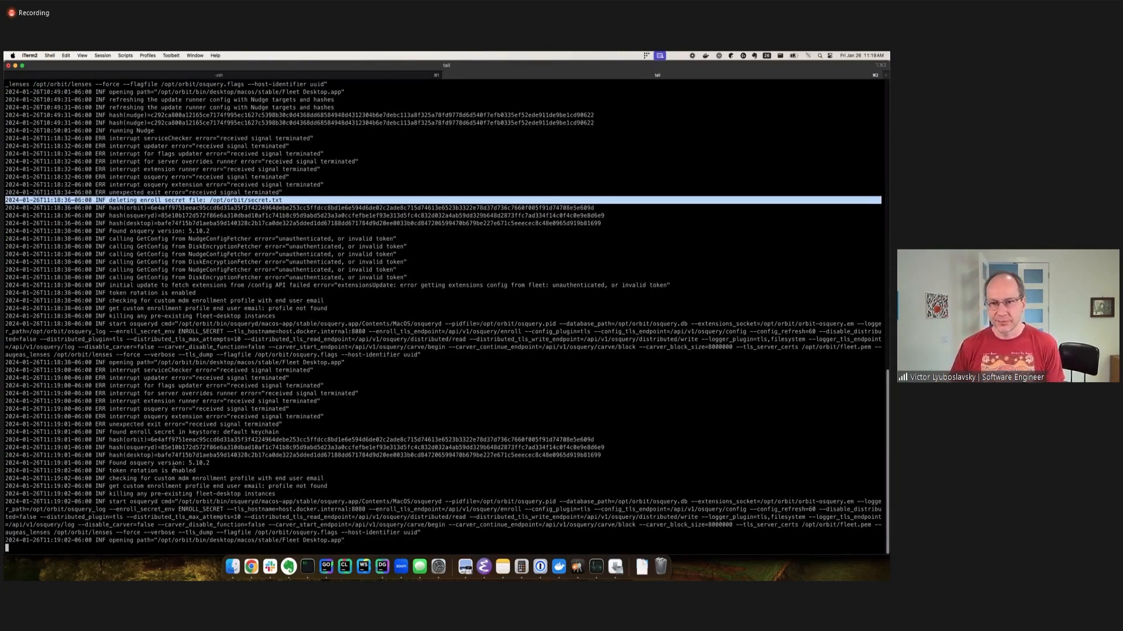
triple_click(179, 432)
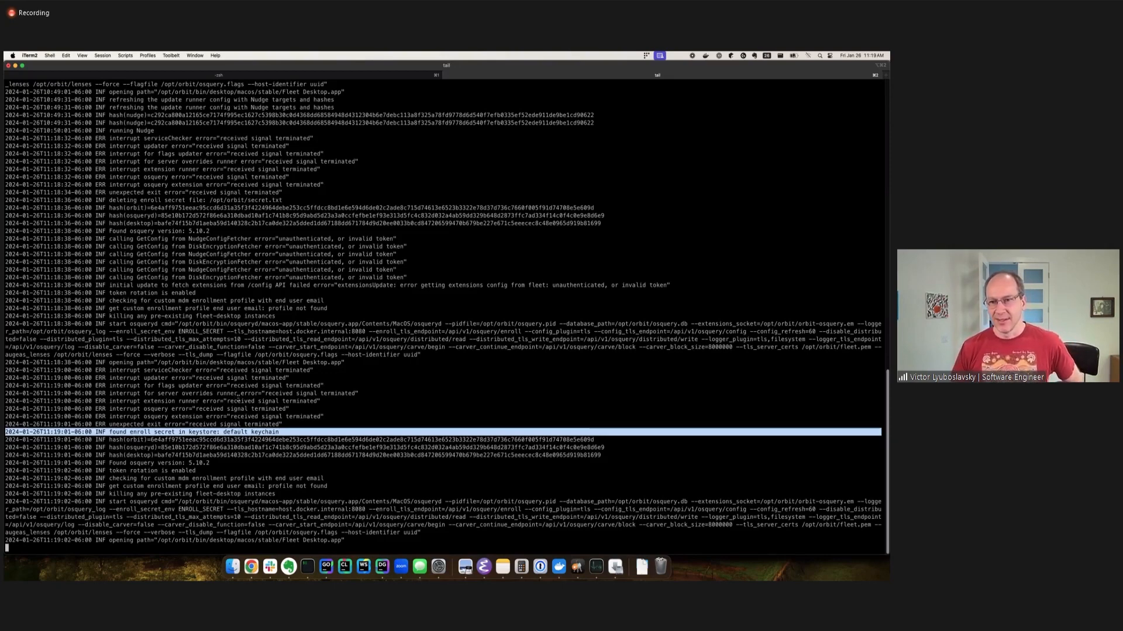
Switch to Keychain Access and inspect the com.fleetdm.fleetd.enroll.secret item's attributes, cancelling the request to reveal its password, and close the item.
left_click(577, 567)
left_click_drag(542, 148, 255, 137)
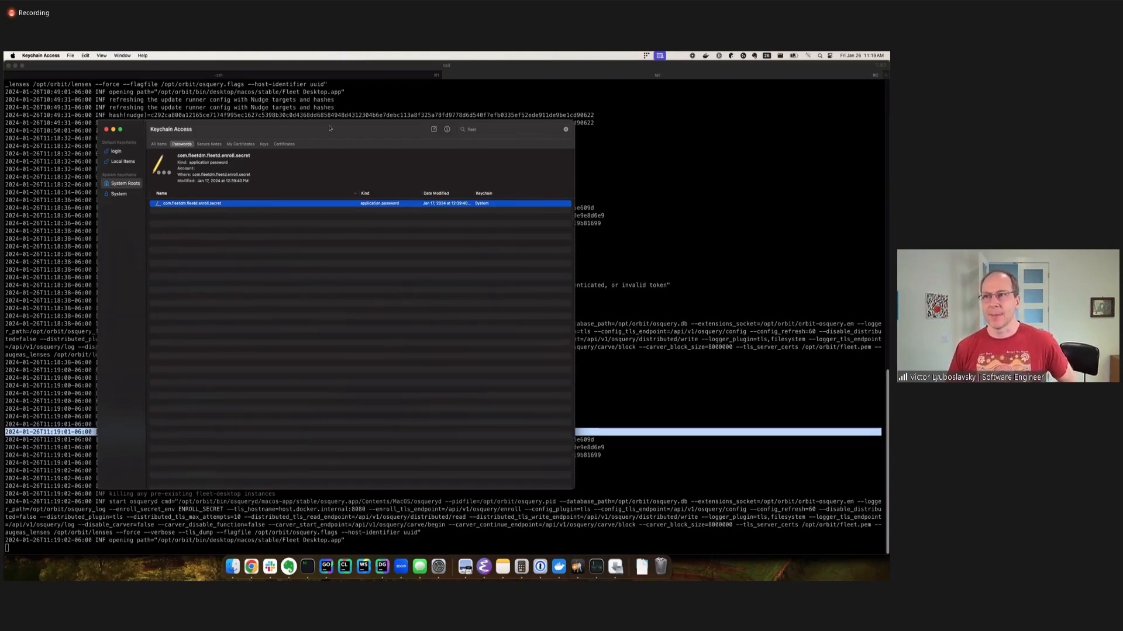
left_click_drag(330, 128, 397, 132)
double_click(304, 208)
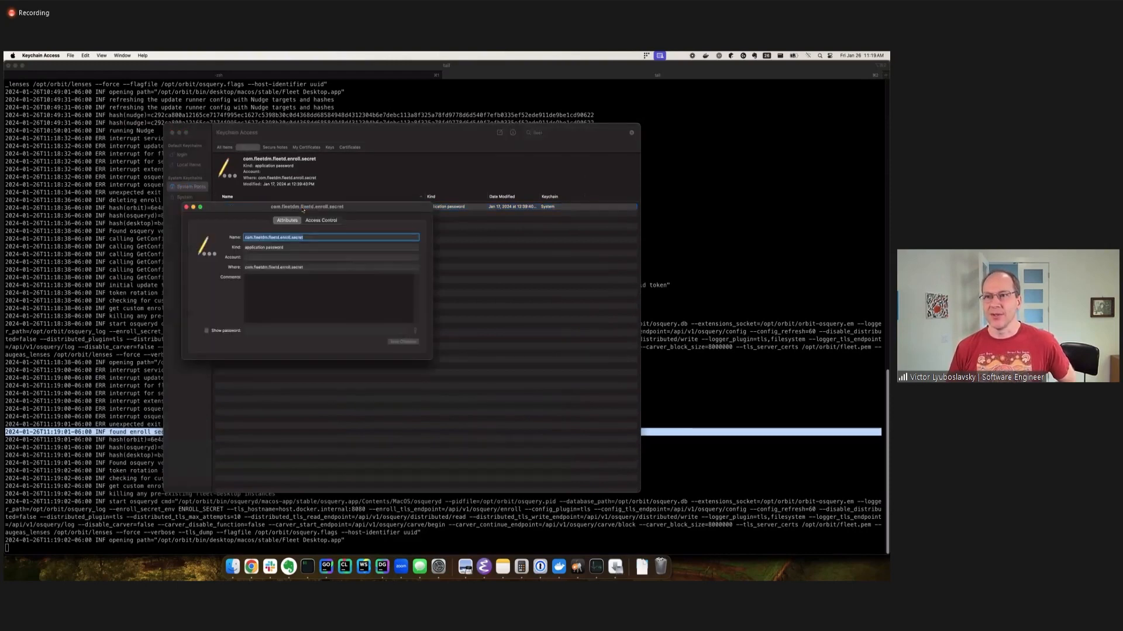
left_click_drag(241, 213, 175, 208)
left_click(140, 326)
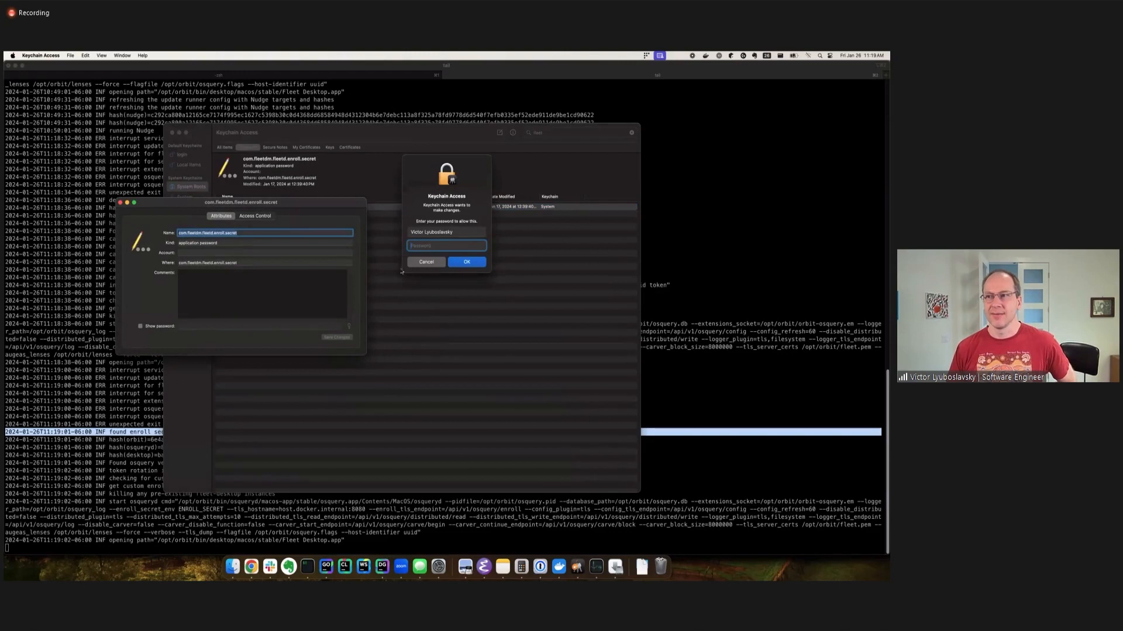
key("Escape")
left_click_drag(290, 203, 318, 196)
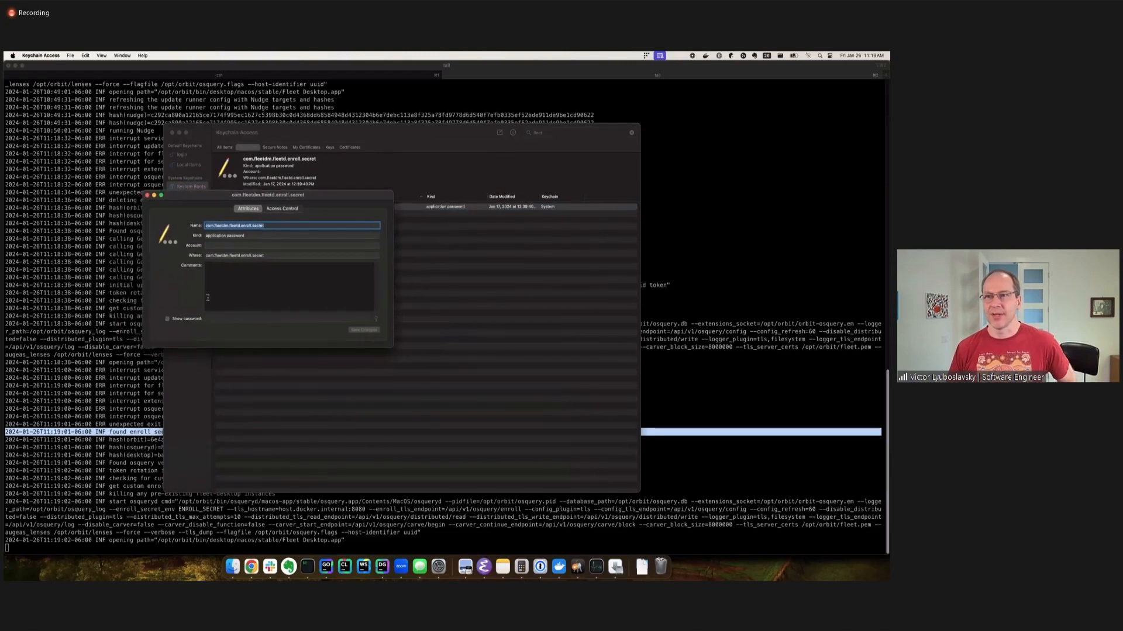
left_click(147, 196)
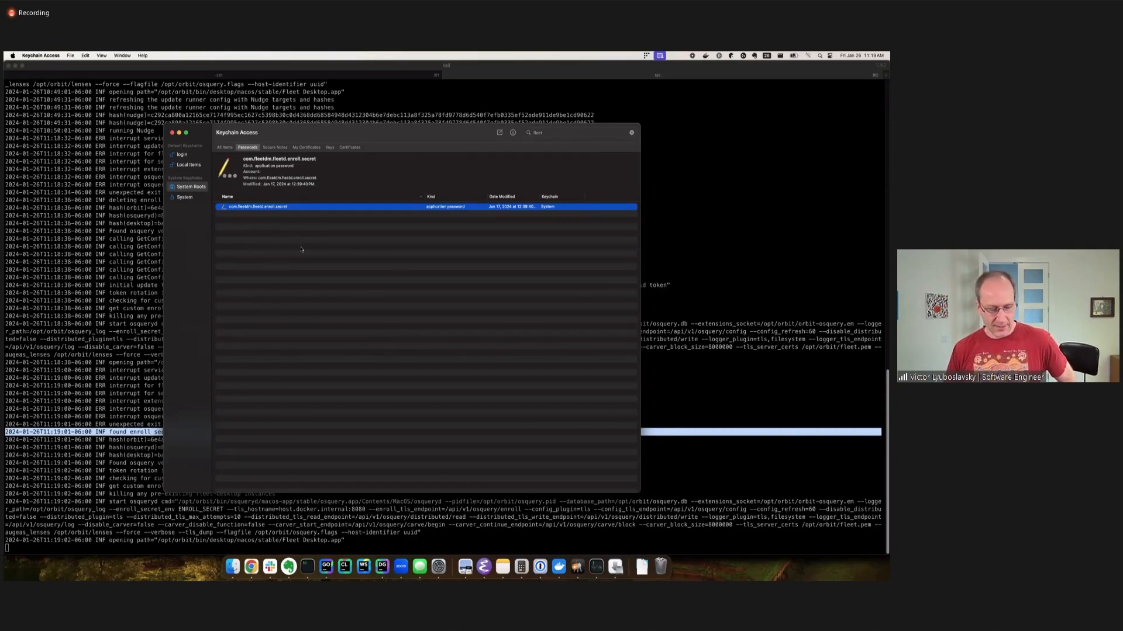
left_click_drag(357, 136, 322, 138)
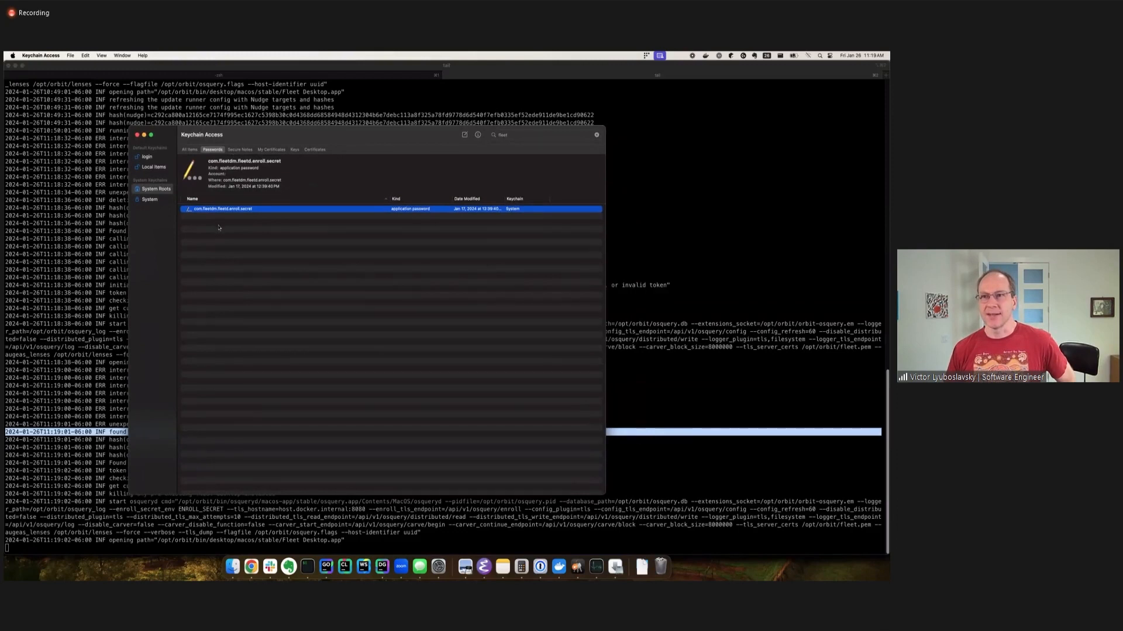
left_click_drag(264, 138, 279, 135)
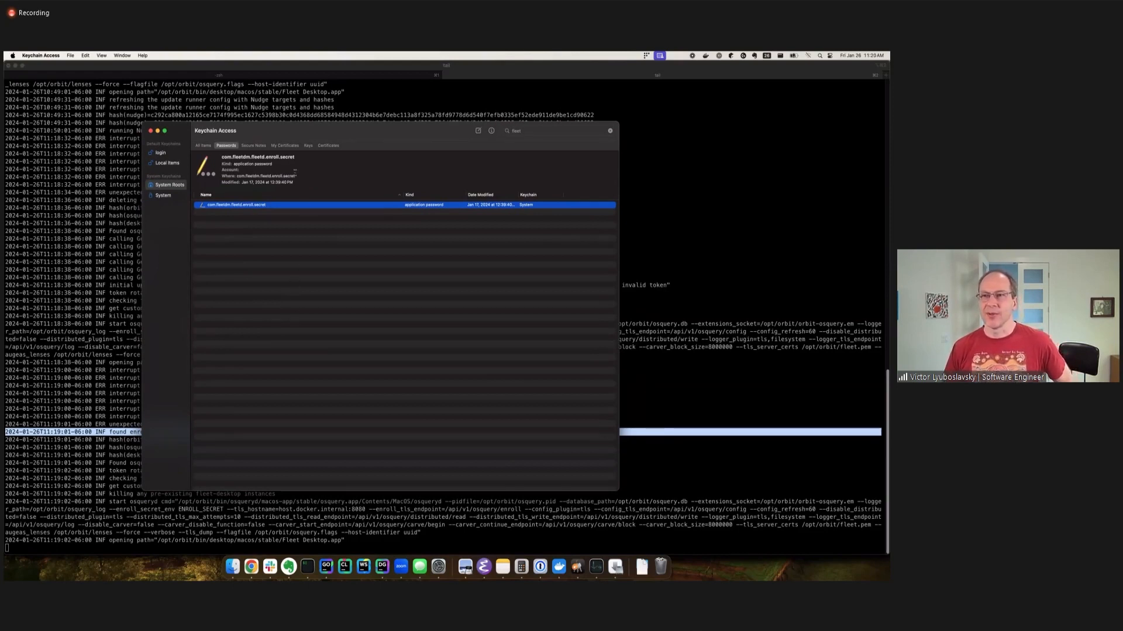
left_click_drag(290, 131, 270, 132)
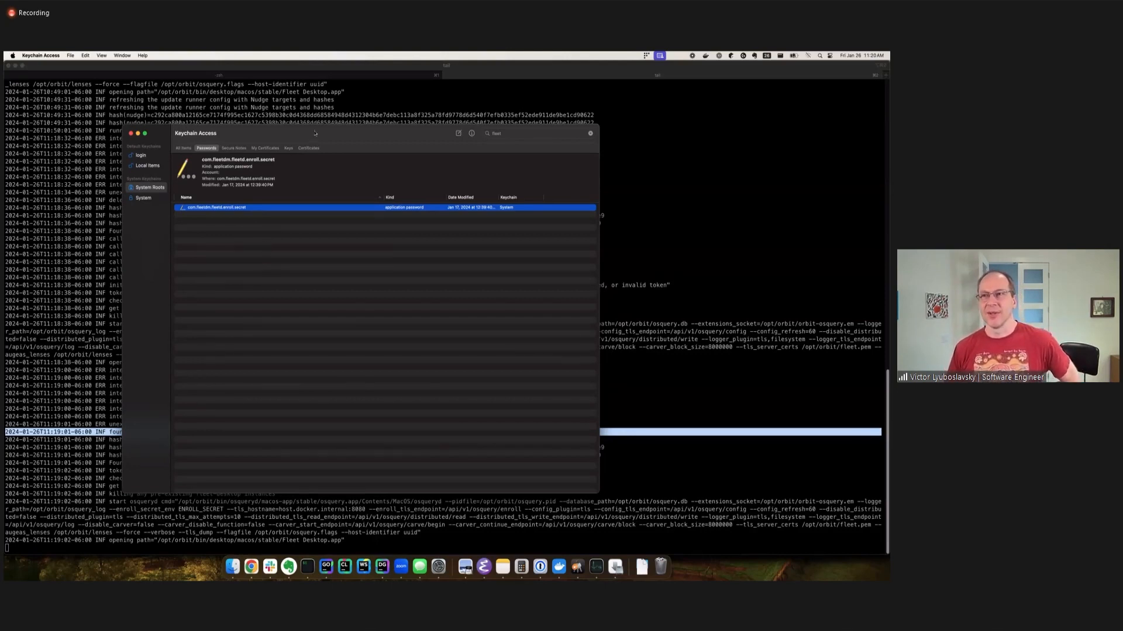
left_click_drag(314, 133, 317, 139)
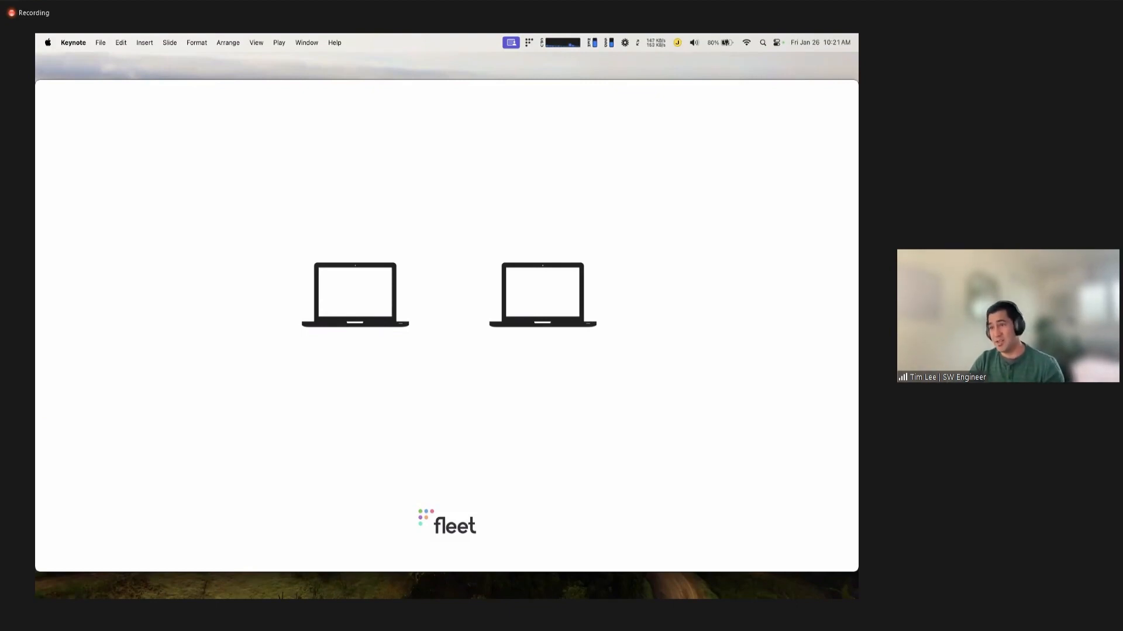
key("Right")
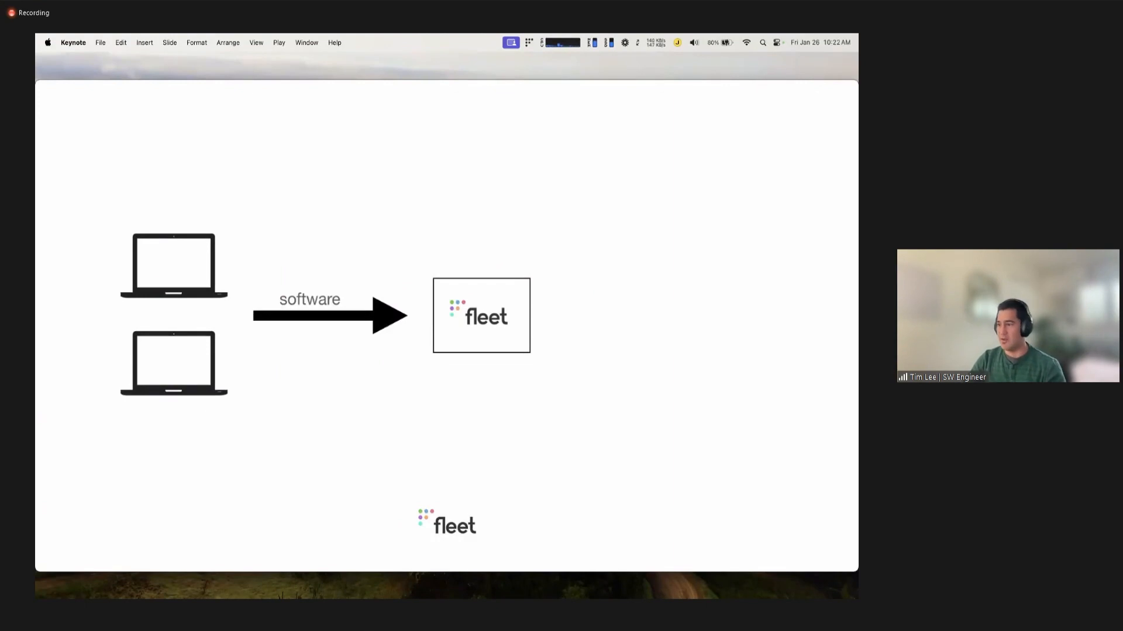
key("Right")
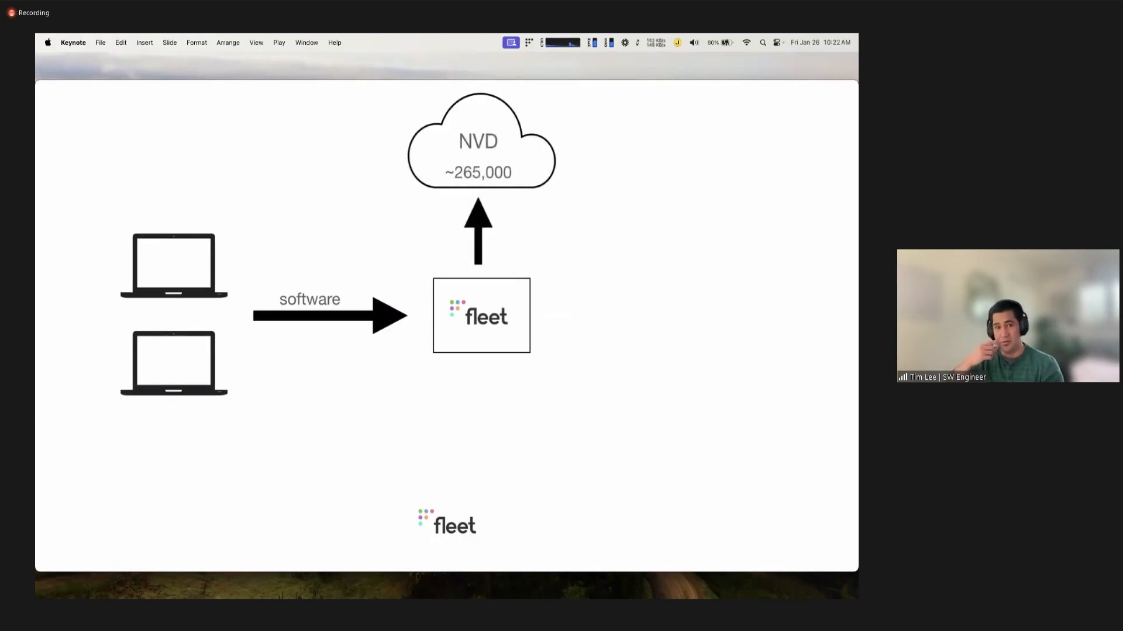
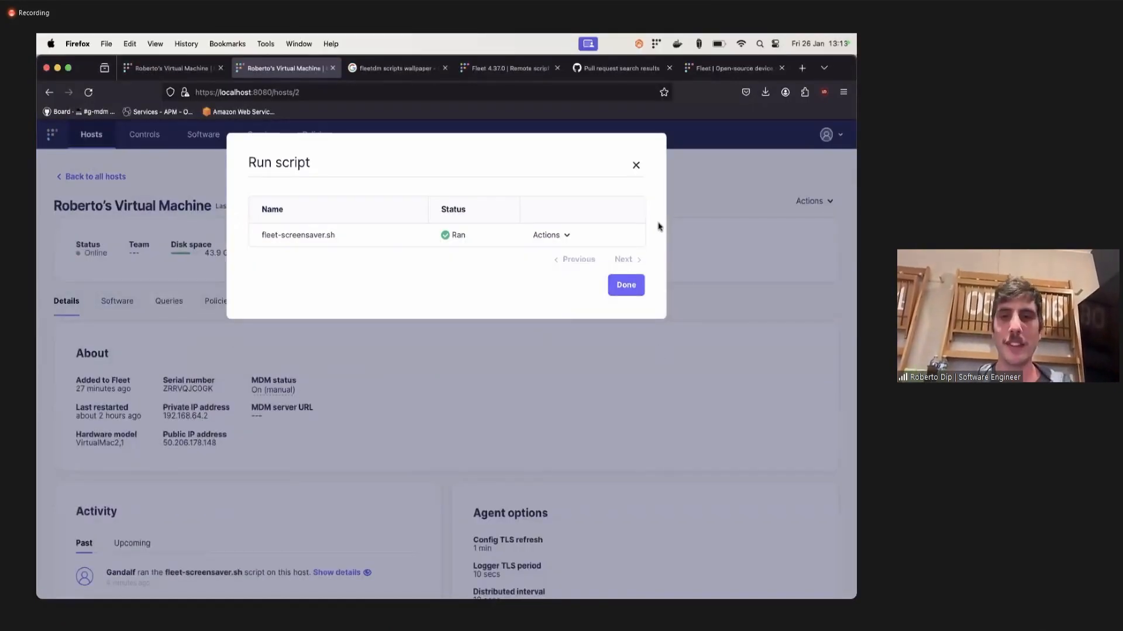
Run the fleet-screensaver.sh script on the virtual machine host and close the script dialog.
left_click(560, 237)
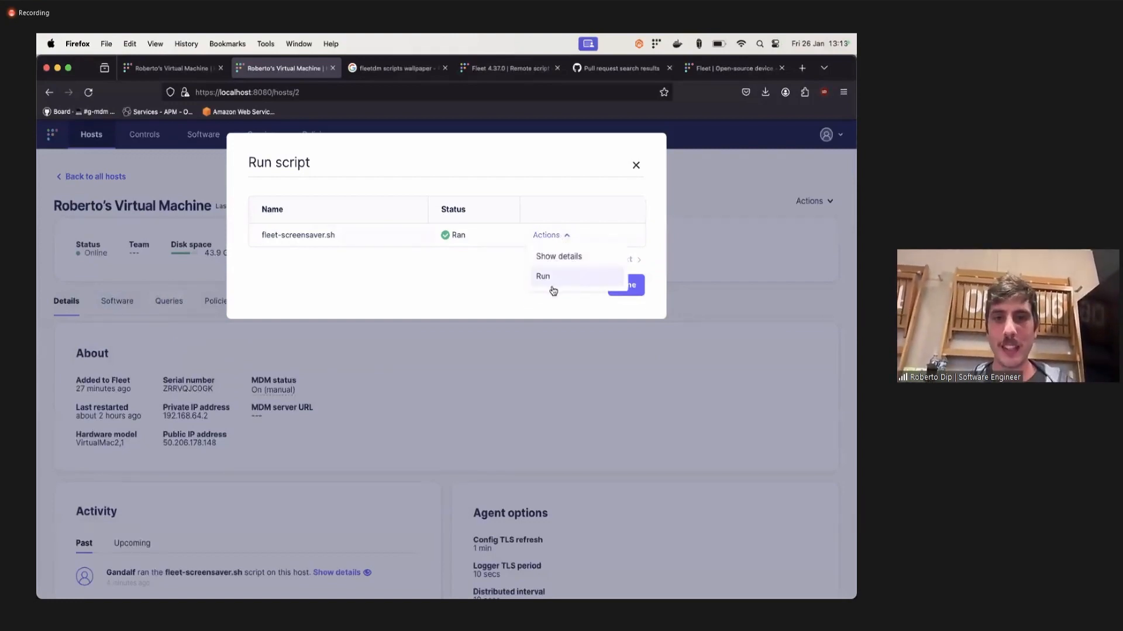
left_click(488, 264)
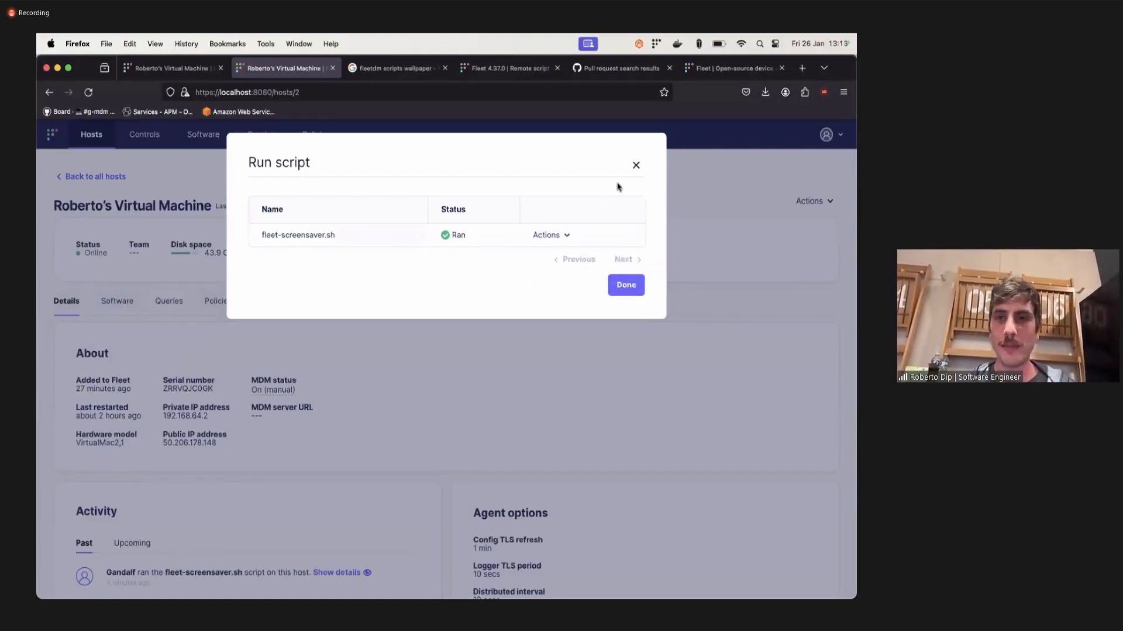
left_click(636, 165)
left_click(815, 205)
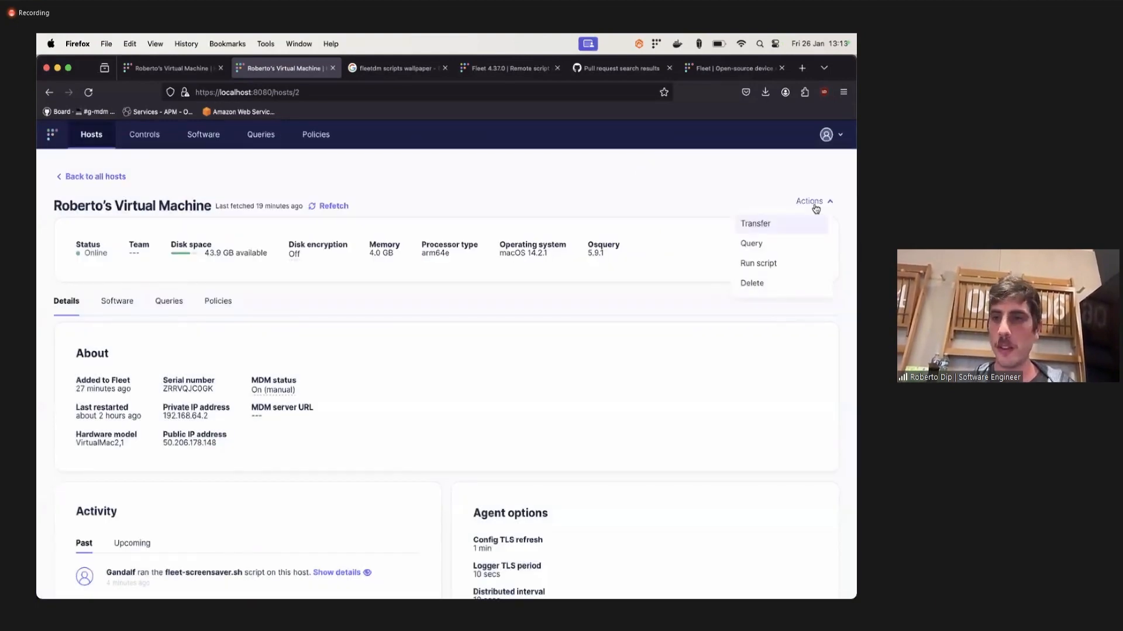
left_click(786, 272)
left_click(541, 234)
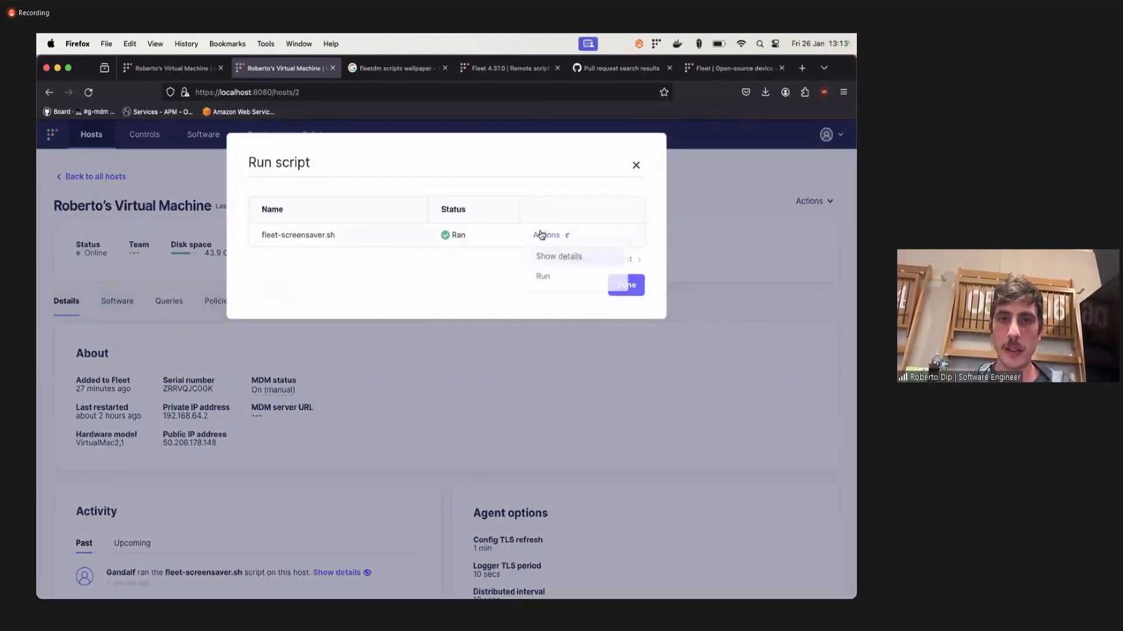
left_click(573, 278)
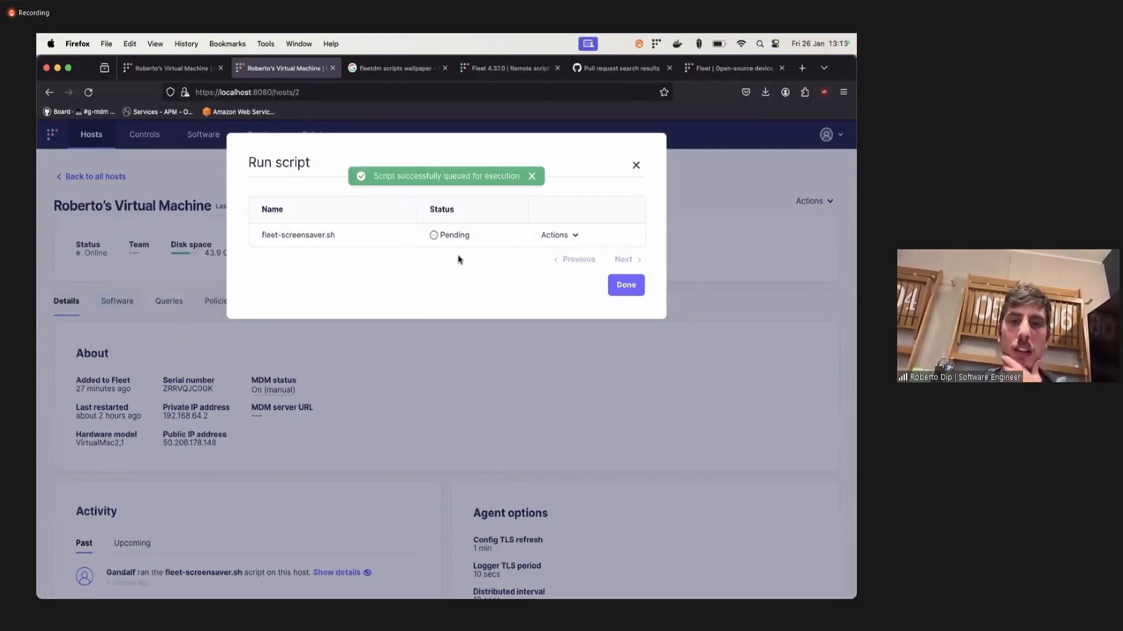
left_click(635, 168)
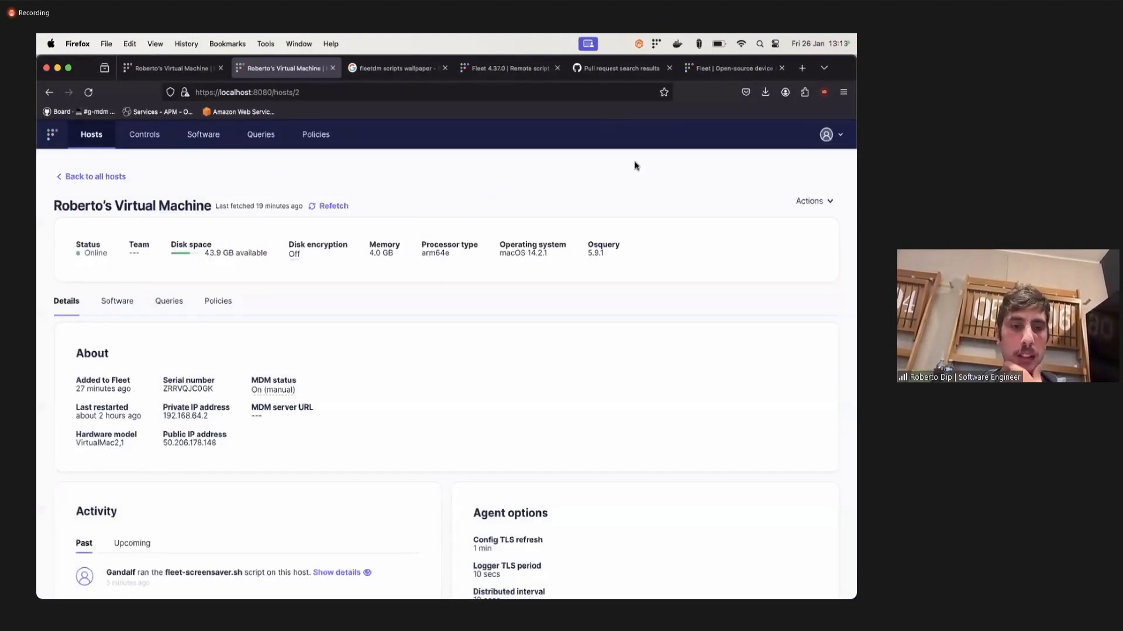
Compare the host's past and upcoming activity lists to find the queued fleet-screensaver.sh run.
scroll(362, 316, "down", 3)
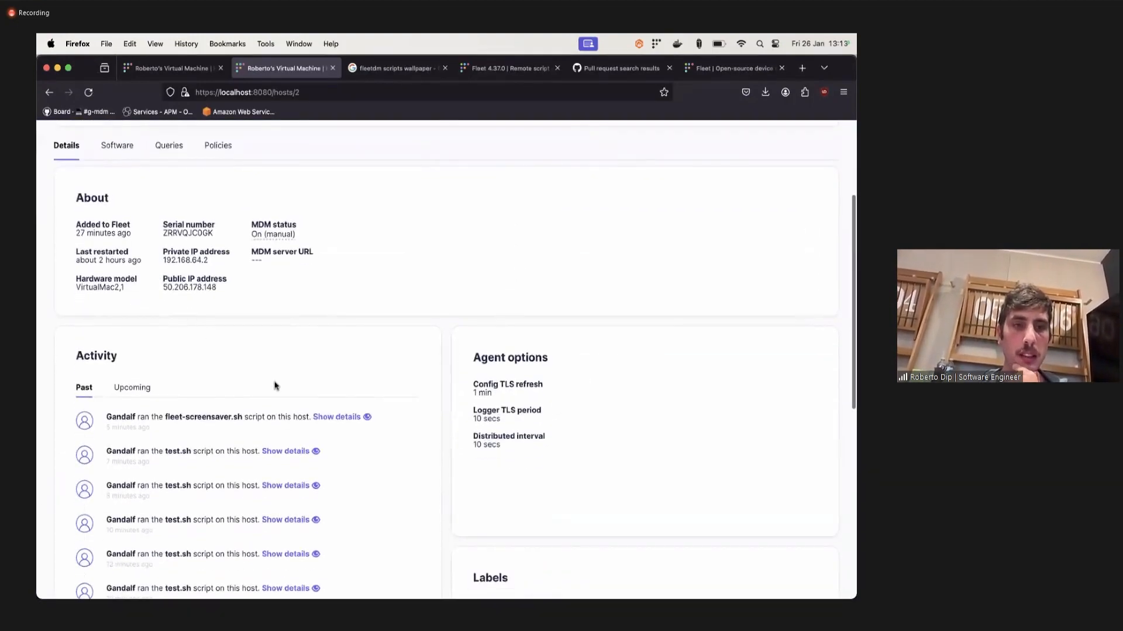
scroll(272, 383, "up", 3)
scroll(253, 393, "down", 2)
scroll(253, 393, "down", 2)
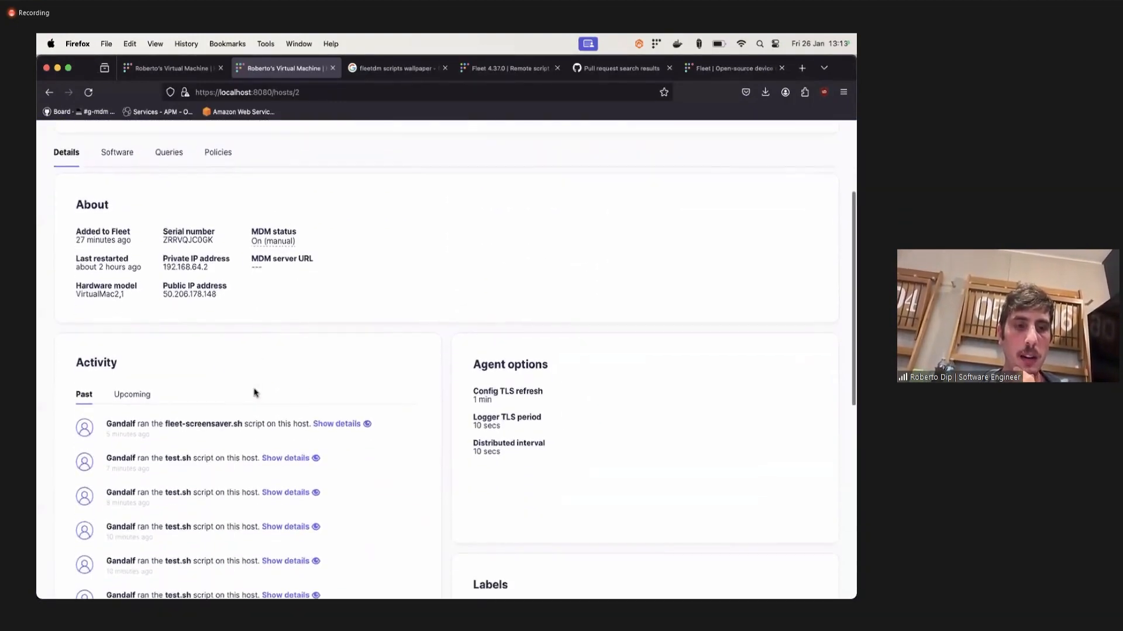
scroll(264, 460, "down", 1)
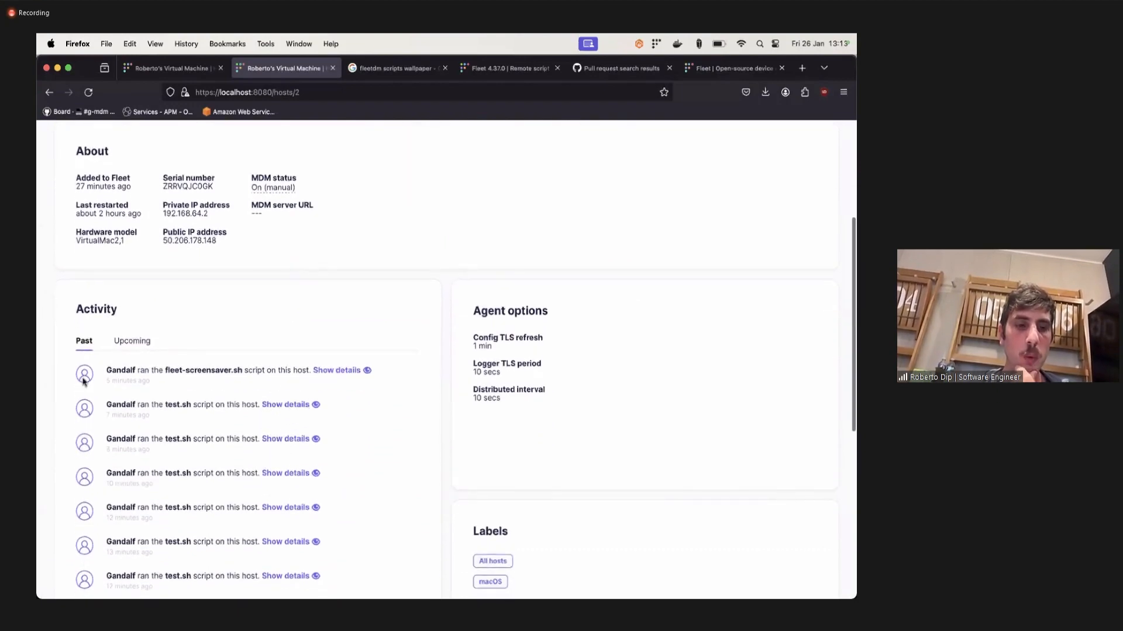
left_click(133, 344)
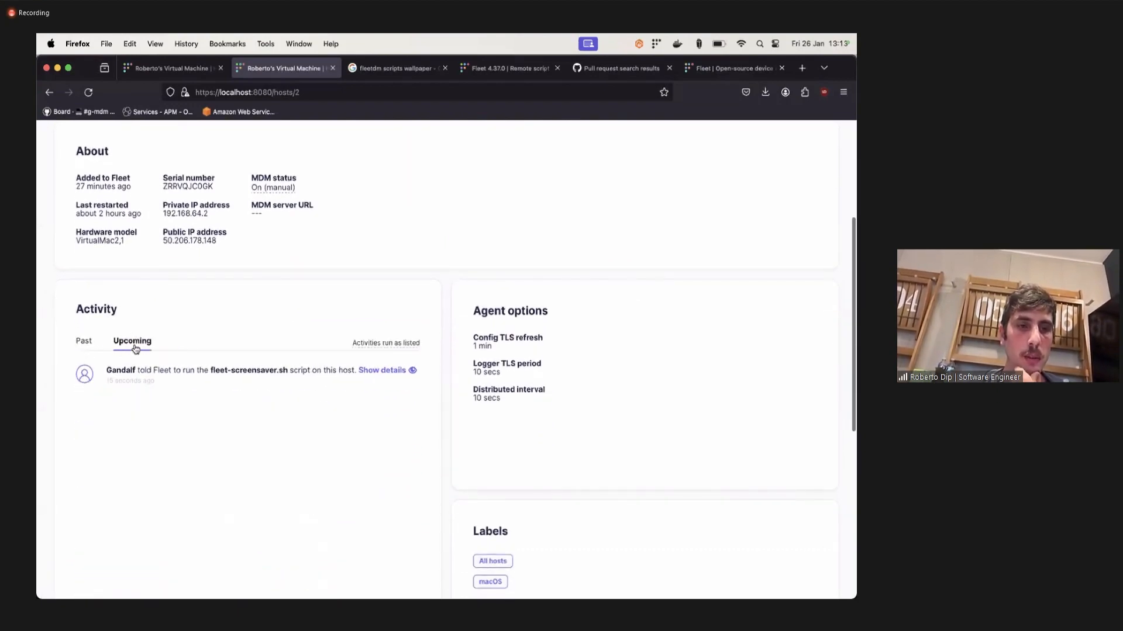
left_click(85, 342)
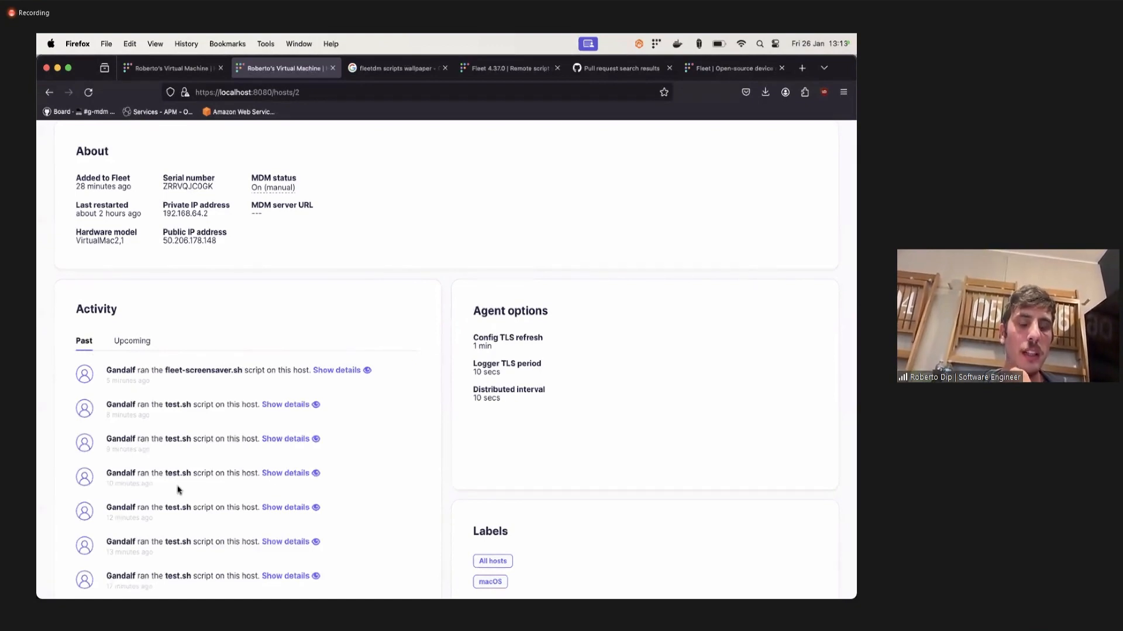
left_click(144, 346)
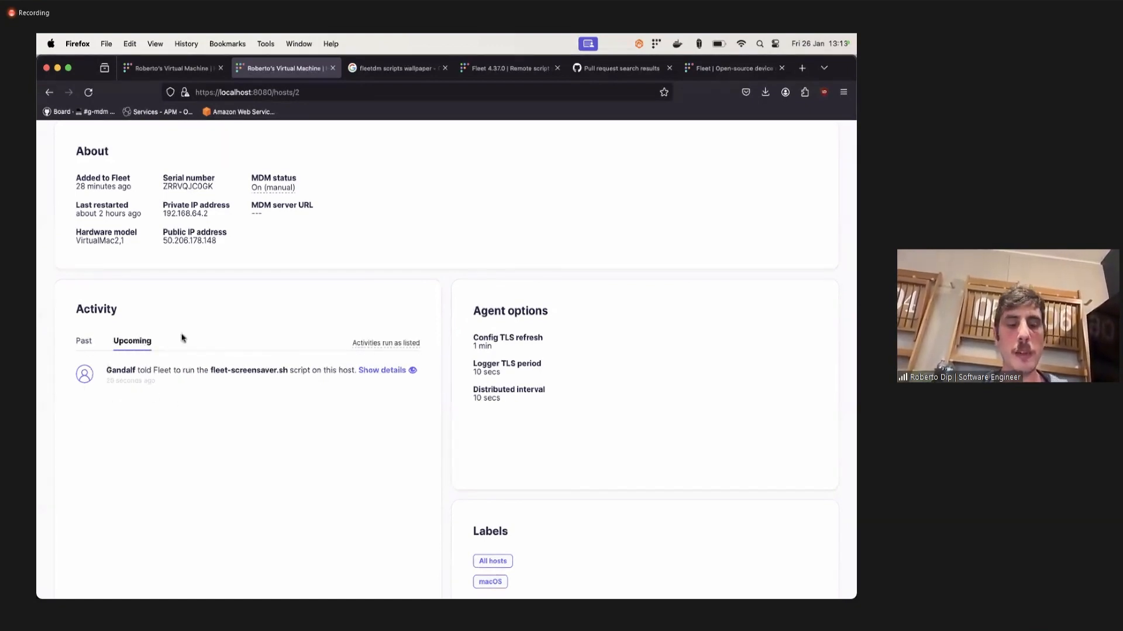
left_click(91, 344)
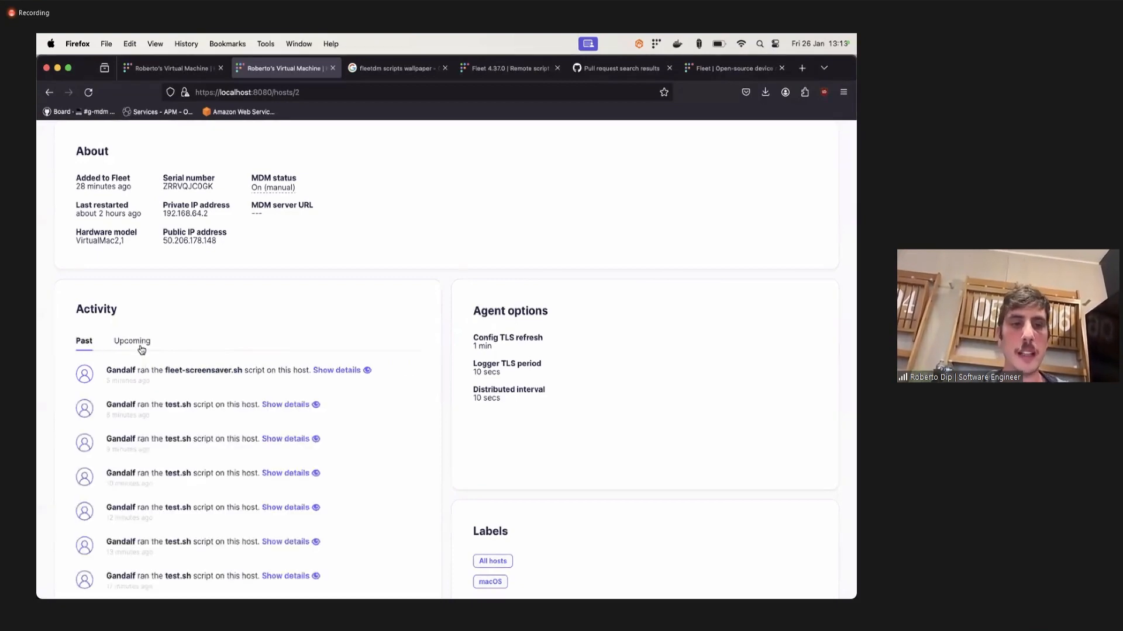
left_click(141, 348)
Switch to the macOS virtual machine in UTM, make its Ethernet service active, and minimize System Settings.
key("super+Tab")
key("super+Tab")
key("super+Tab")
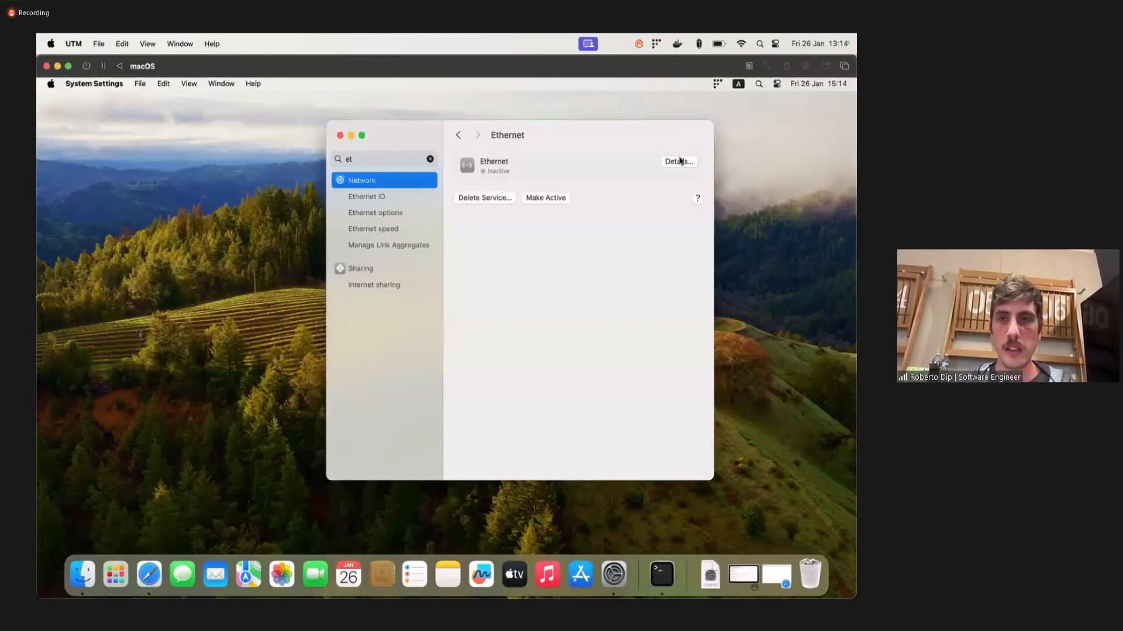
left_click(535, 198)
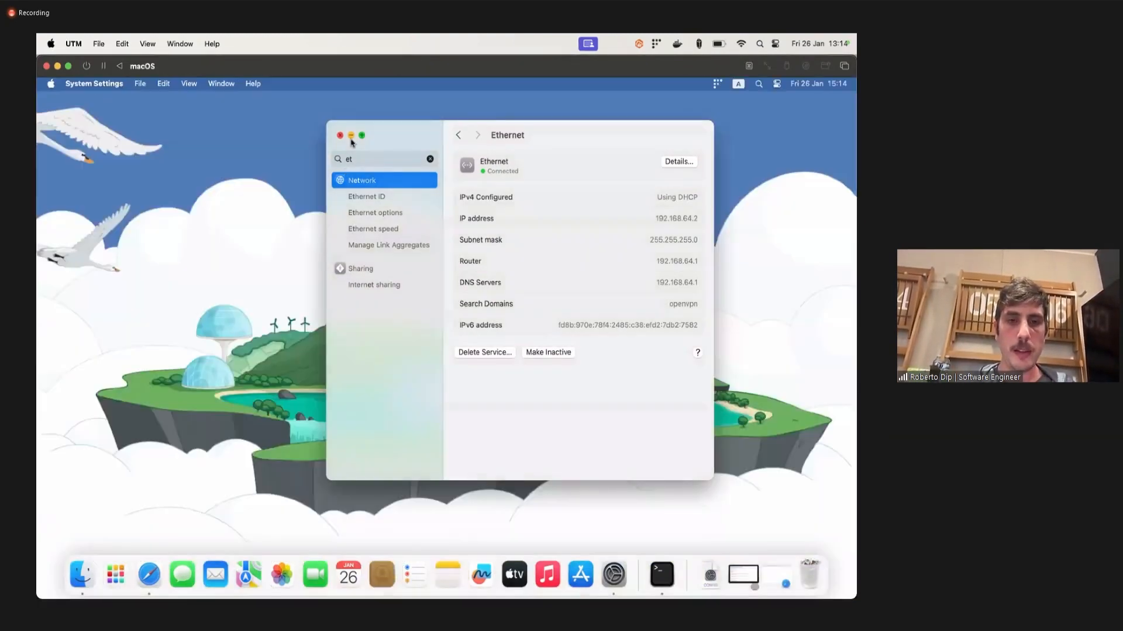
left_click(351, 136)
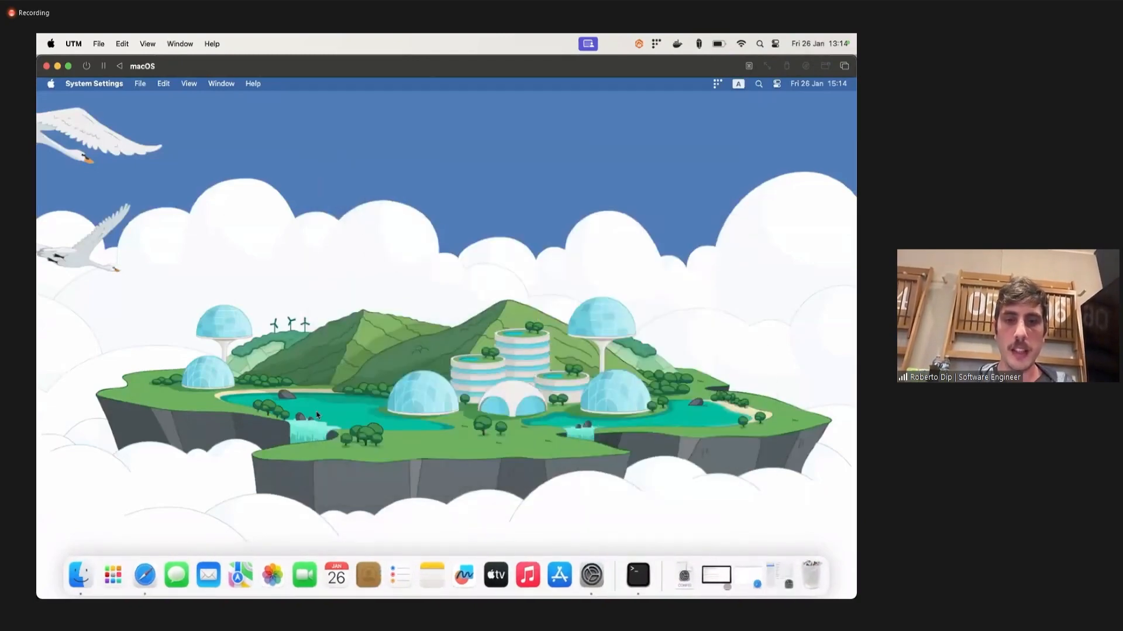
Return to Firefox, reload the host page, check its upcoming and past activity, and highlight the newest fleet-screensaver.sh entry.
key("super+Tab")
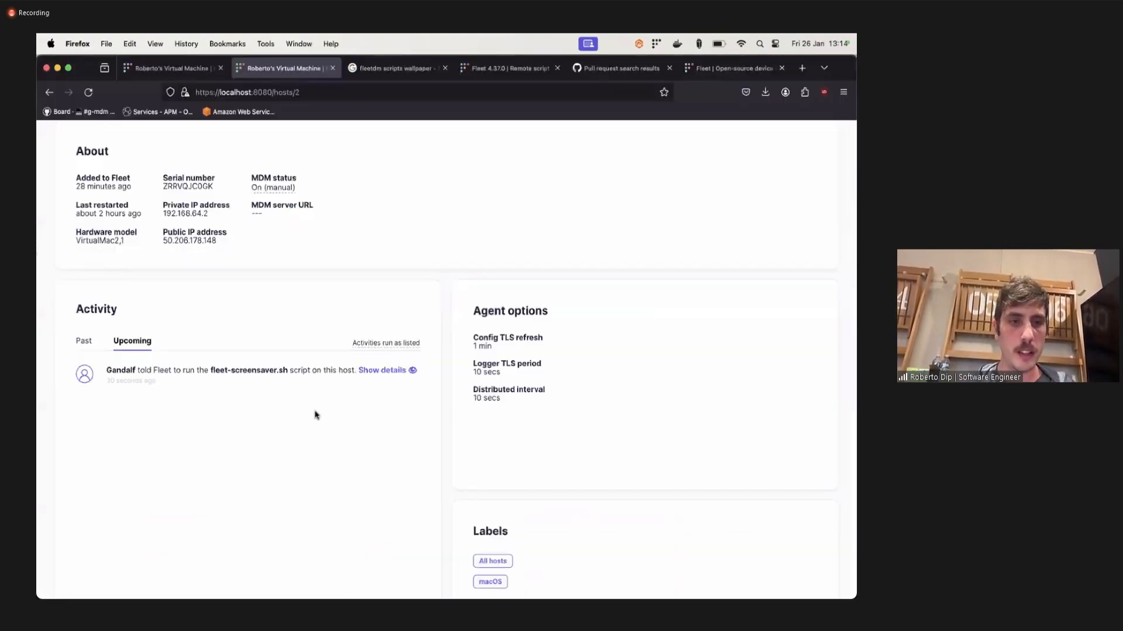
key("super+r")
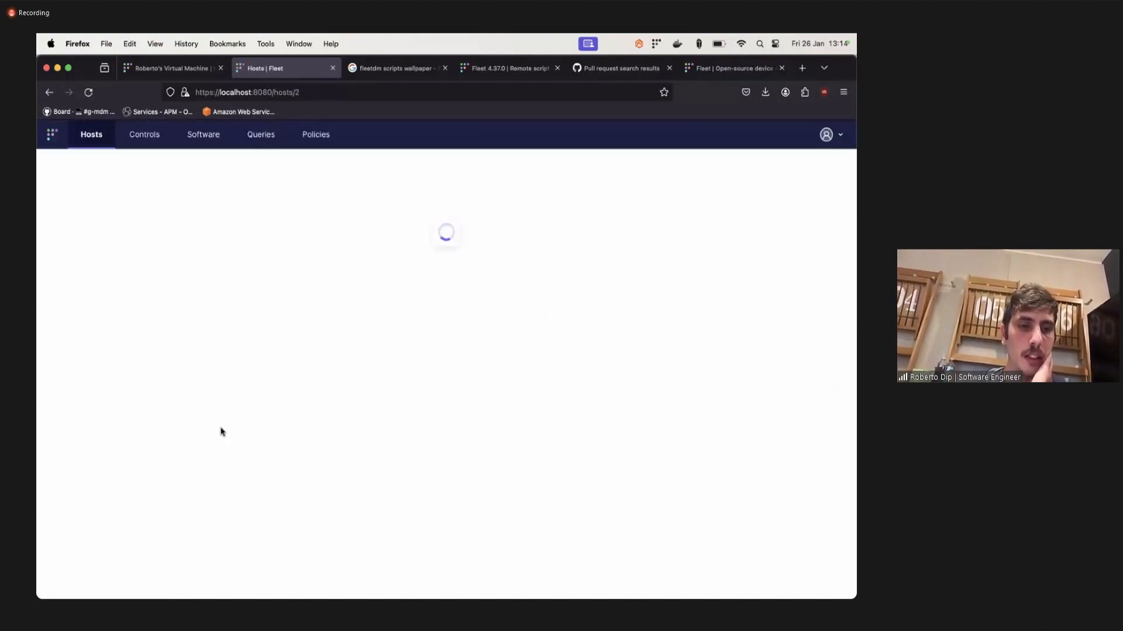
scroll(193, 441, "down", 3)
left_click(134, 463)
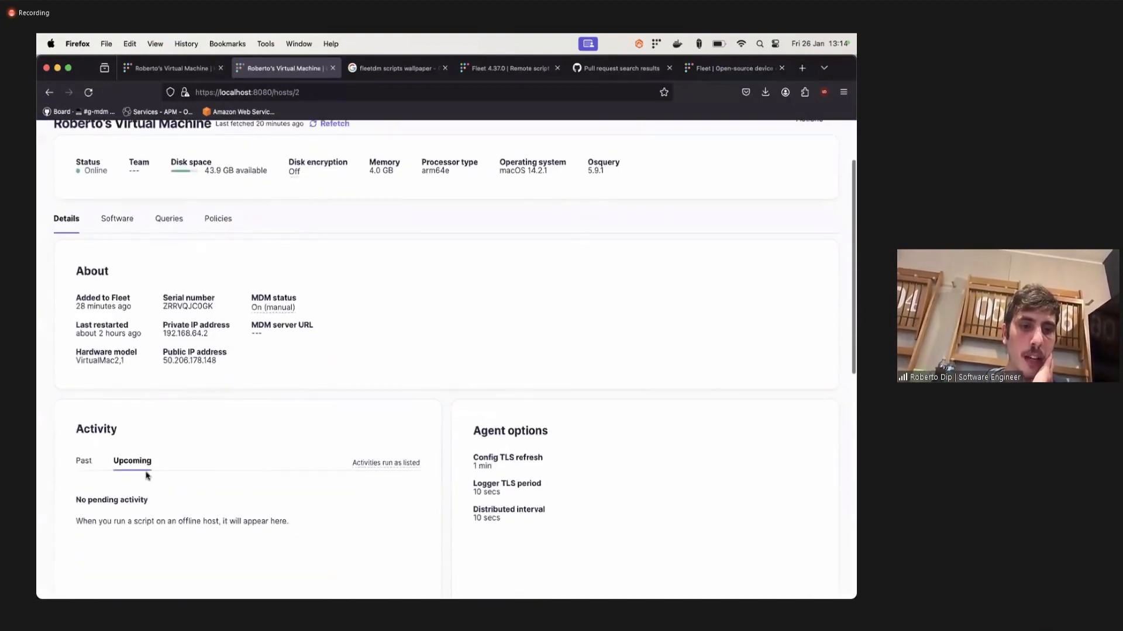
scroll(146, 475, "down", 3)
left_click(81, 365)
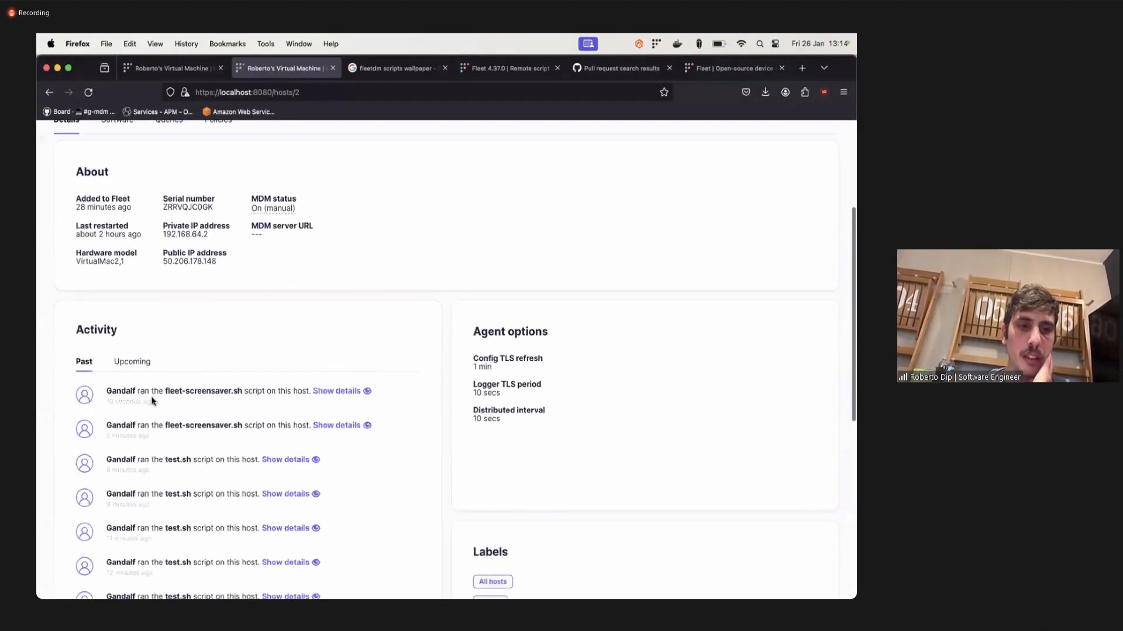
left_click_drag(114, 391, 308, 394)
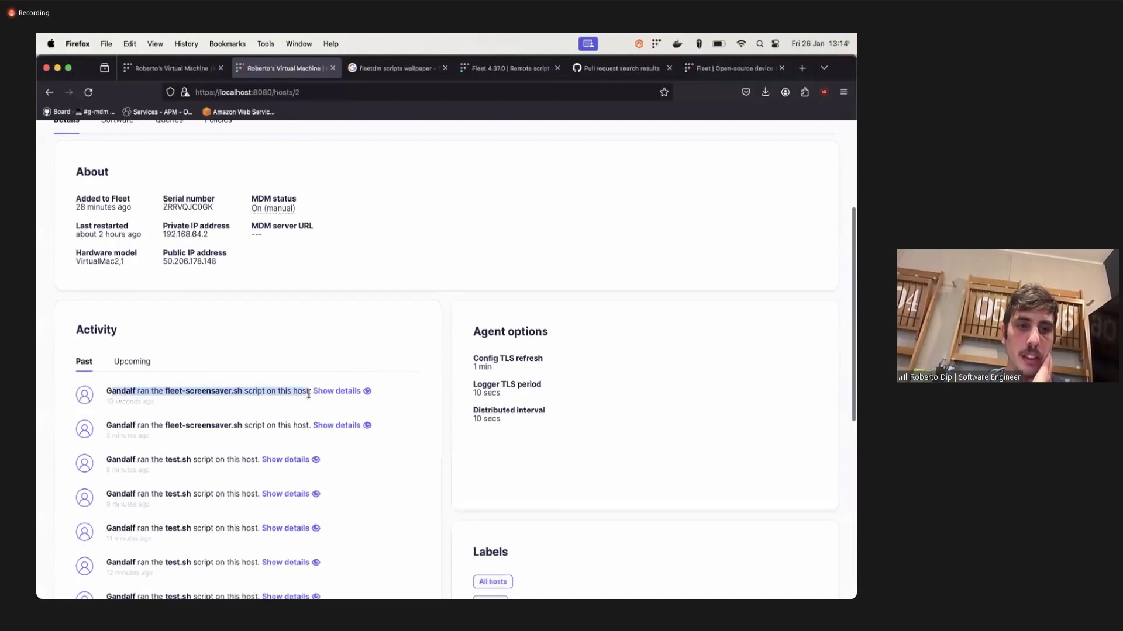
left_click(111, 409)
Review the script content, exit code and recorded output of the newest fleet-screensaver.sh run, and close the details.
left_click(336, 390)
scroll(427, 431, "down", 4)
scroll(427, 432, "up", 7)
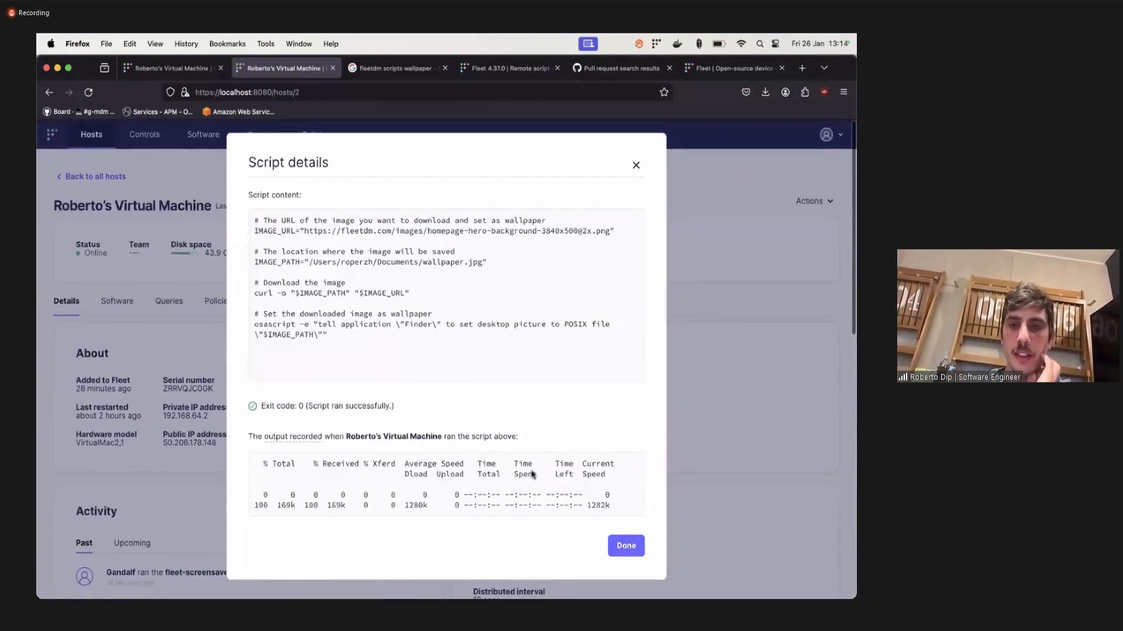
left_click(636, 166)
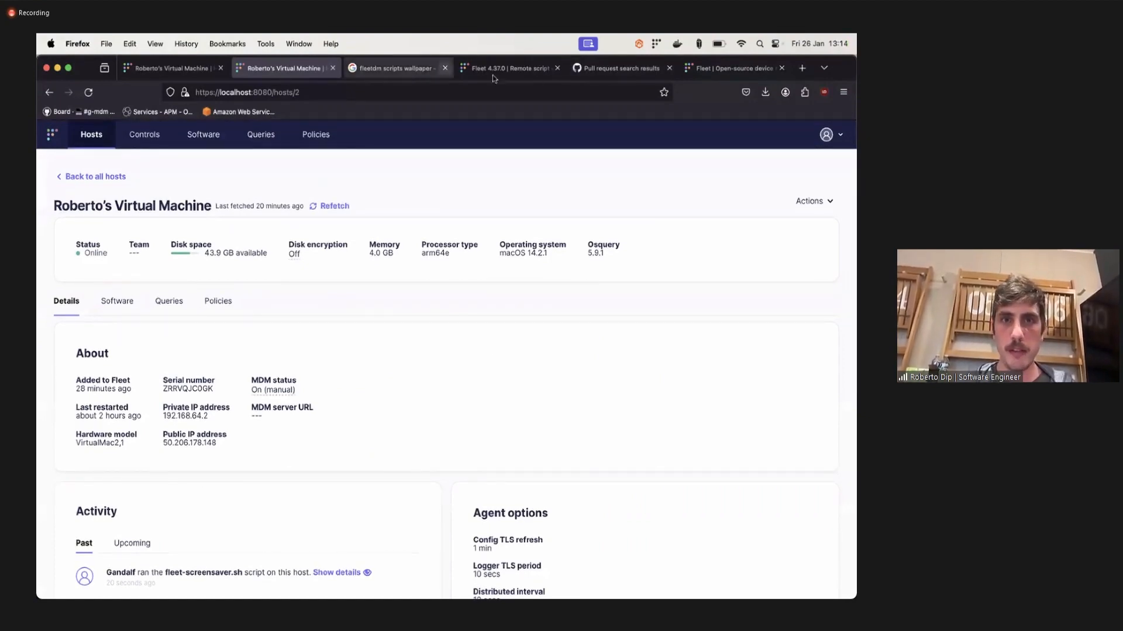
Open calendar.google.com in a new browser tab, decline the time zone change, and open Friday's Sprint demos event.
key("super+t")
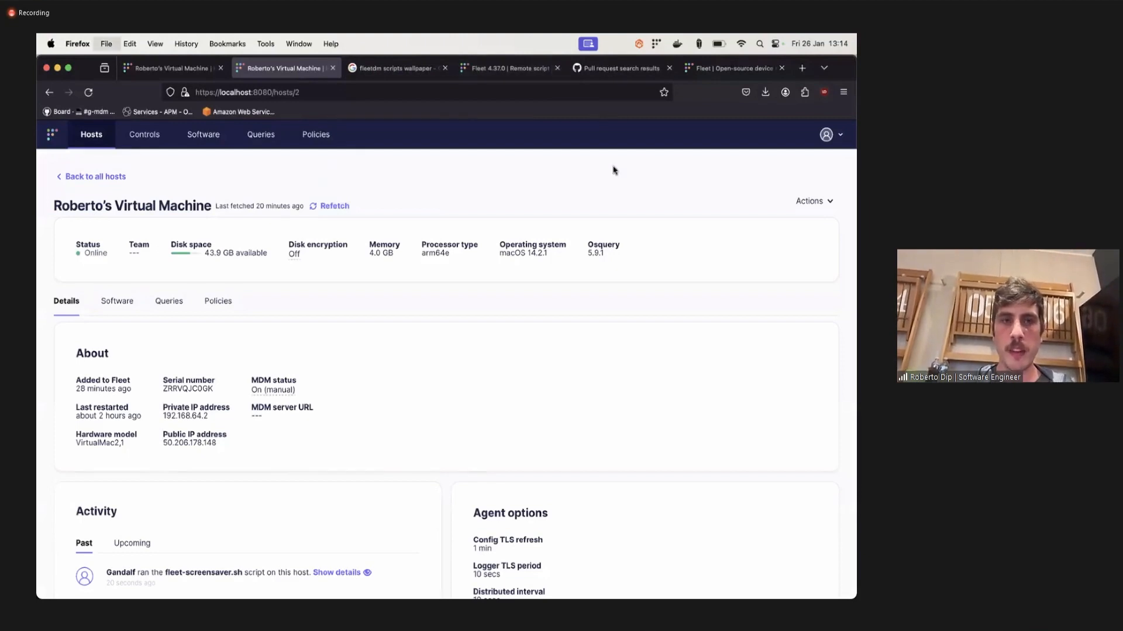
type("calendar.google.com")
key("Return")
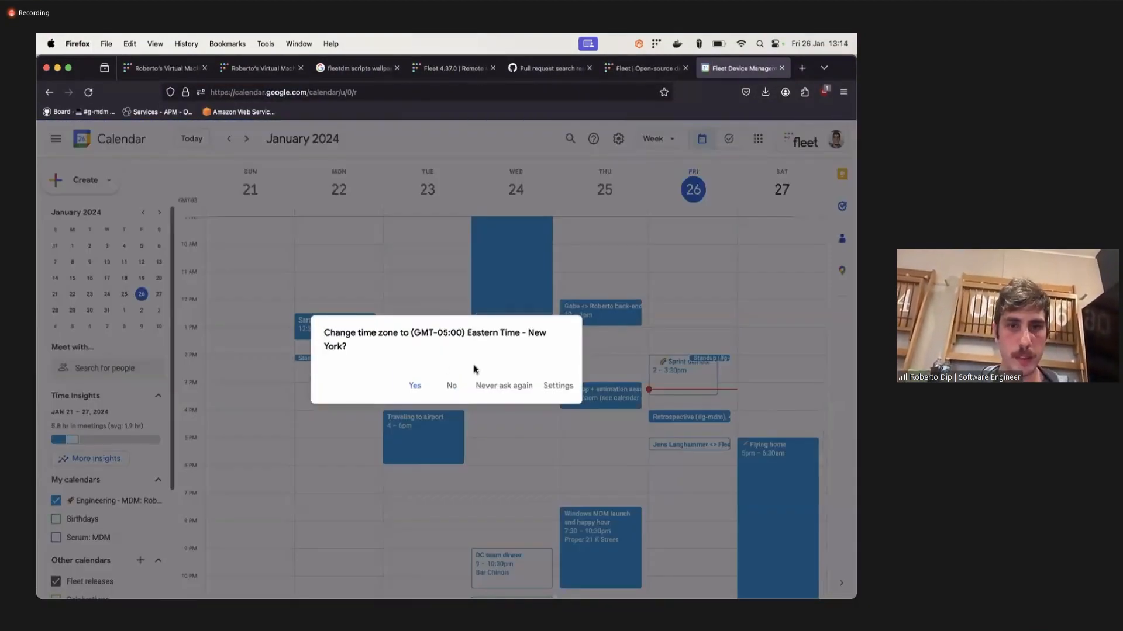
left_click(451, 388)
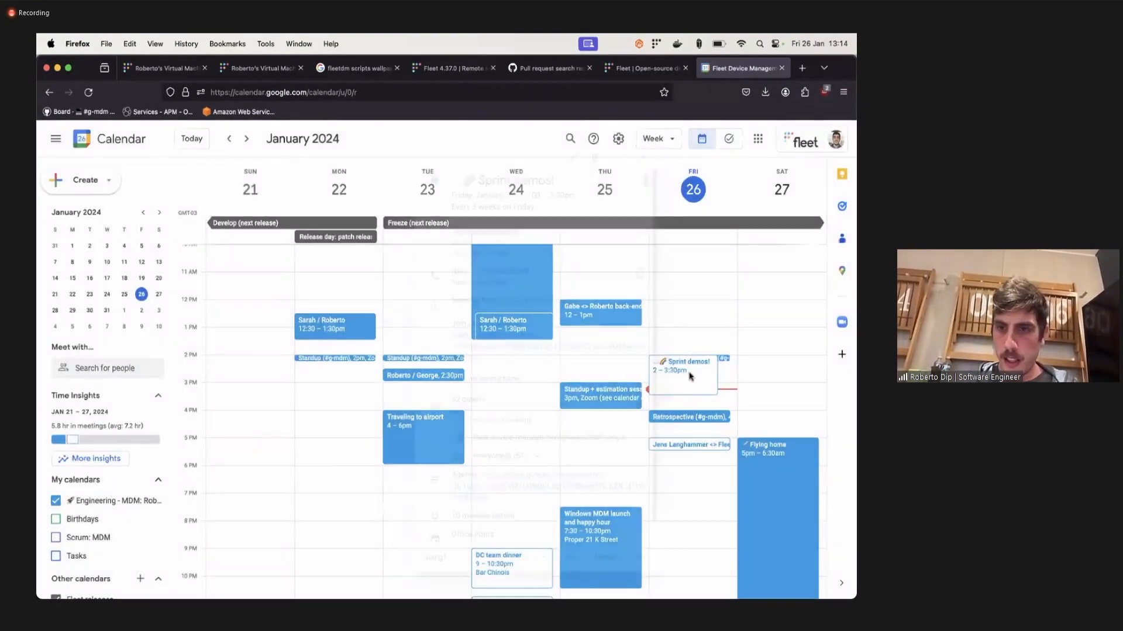
left_click(681, 371)
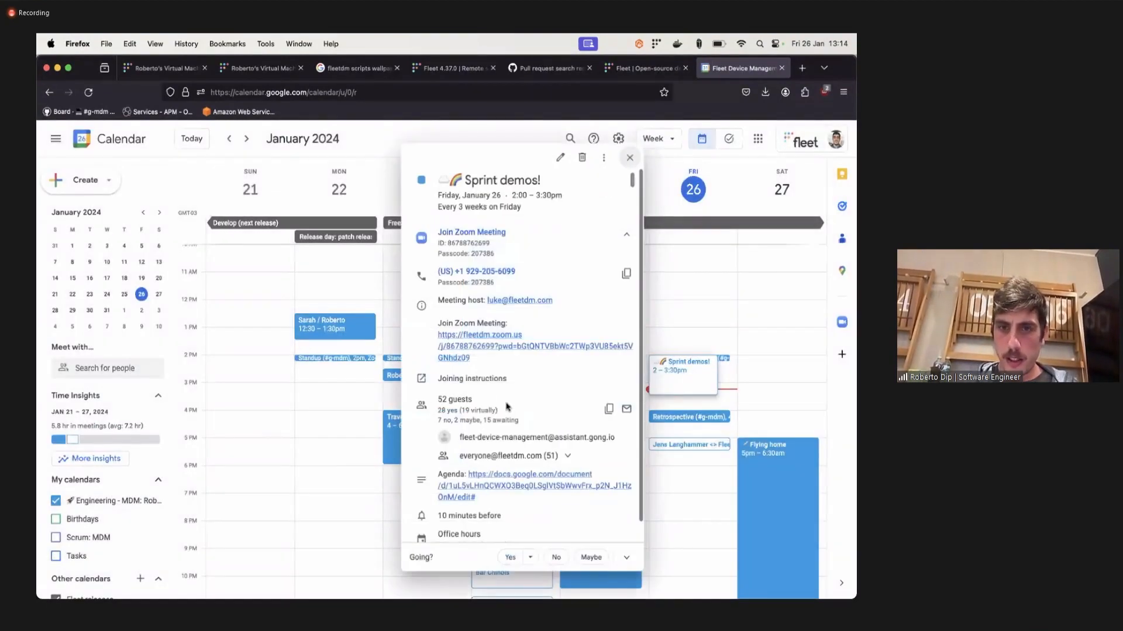
Open the agenda document linked in the Sprint demos event and find the MDM section's improvements and fixes of released bugs.
scroll(486, 496, "down", 2)
left_click(497, 466)
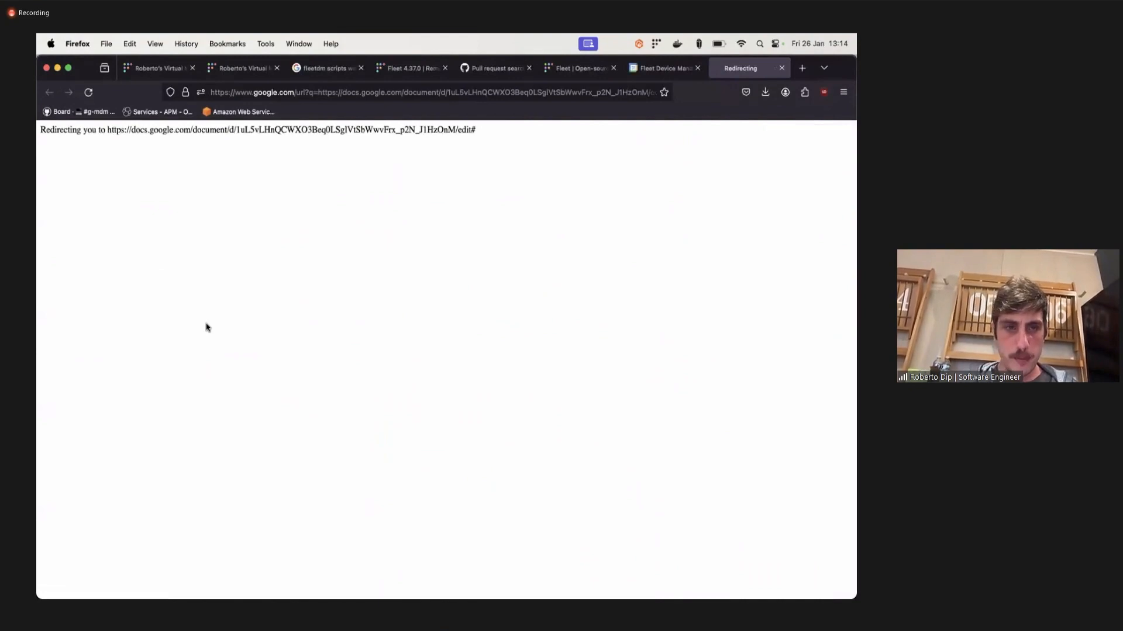
scroll(242, 495, "down", 10)
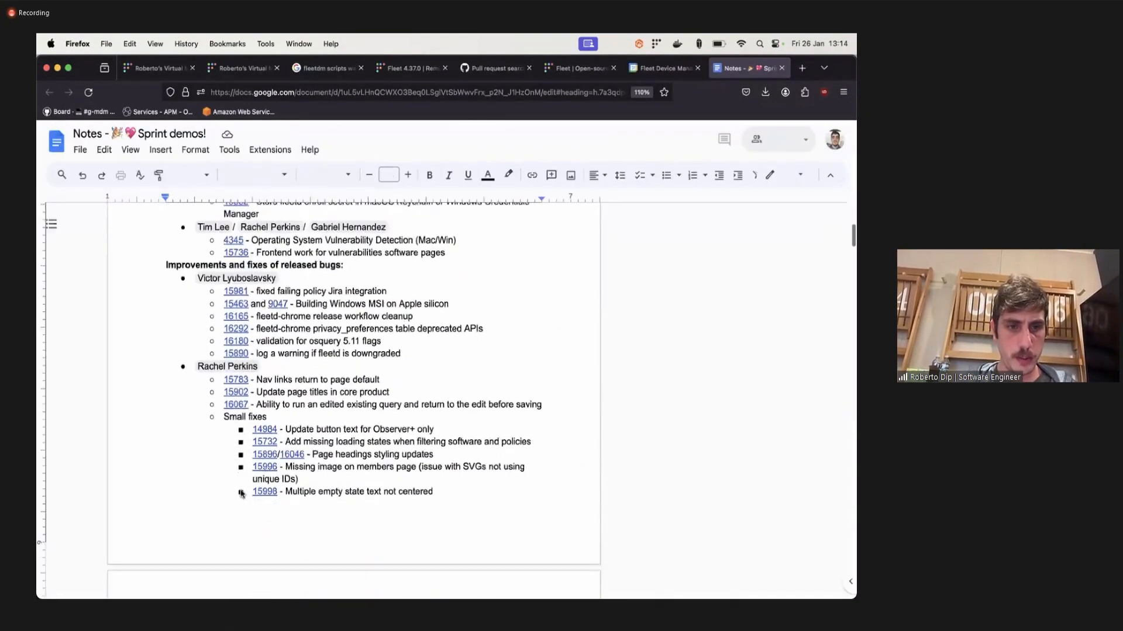
scroll(241, 490, "down", 5)
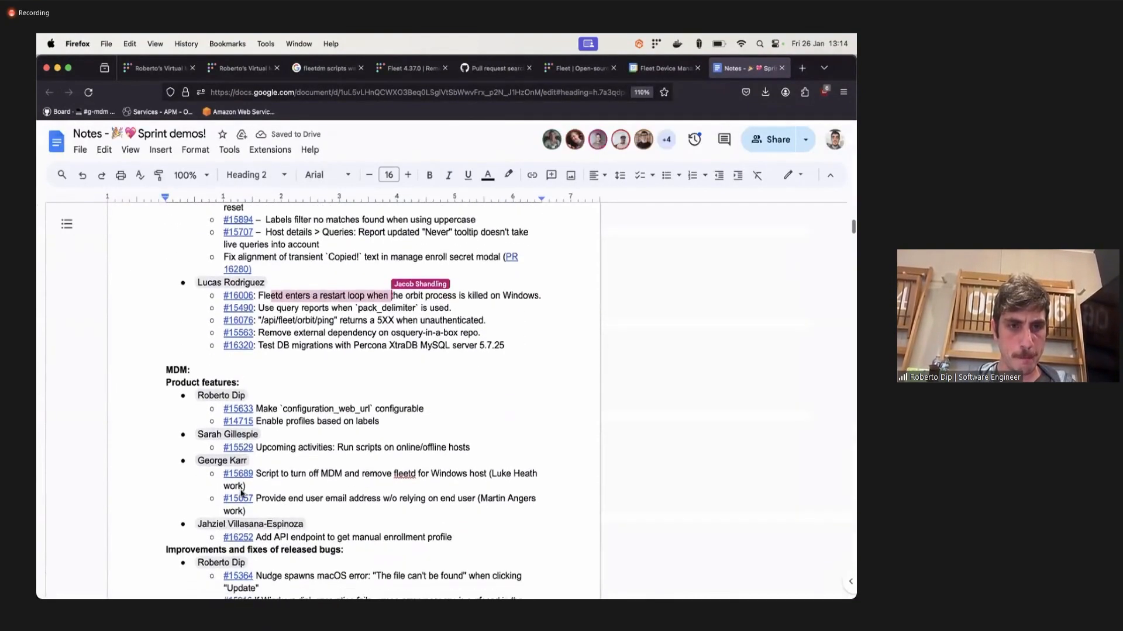
scroll(303, 384, "down", 5)
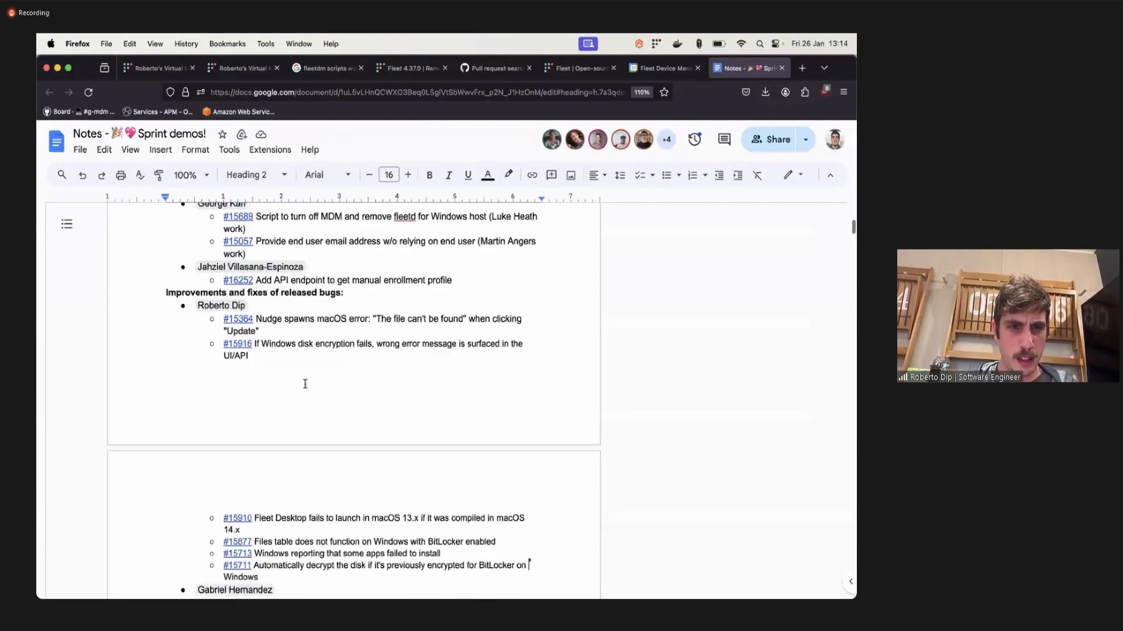
scroll(304, 383, "down", 1)
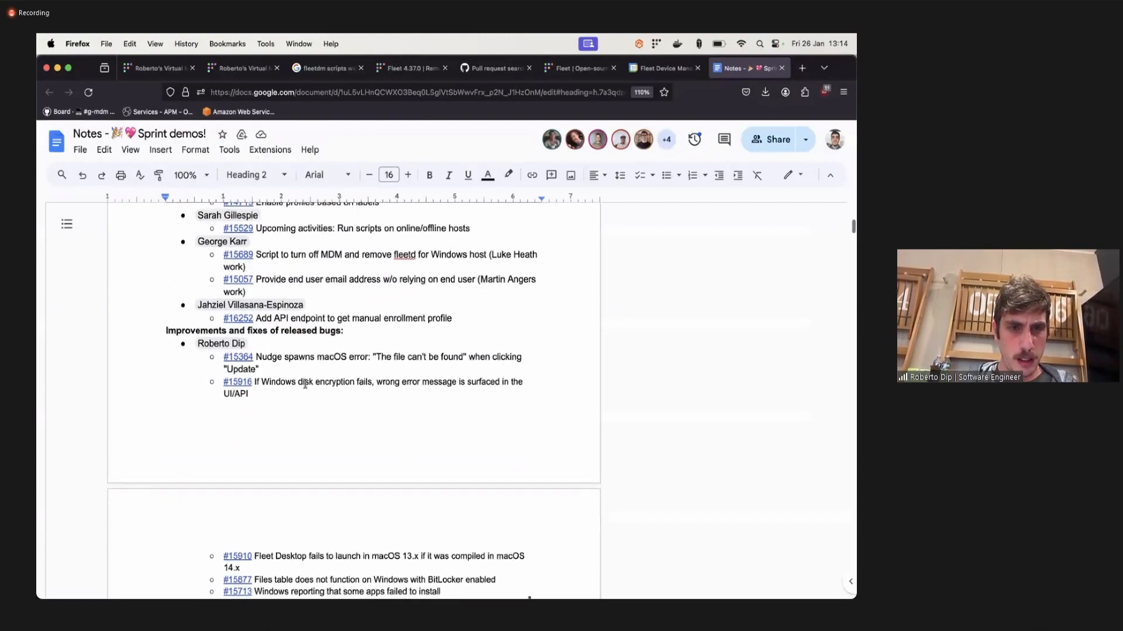
scroll(301, 384, "down", 1)
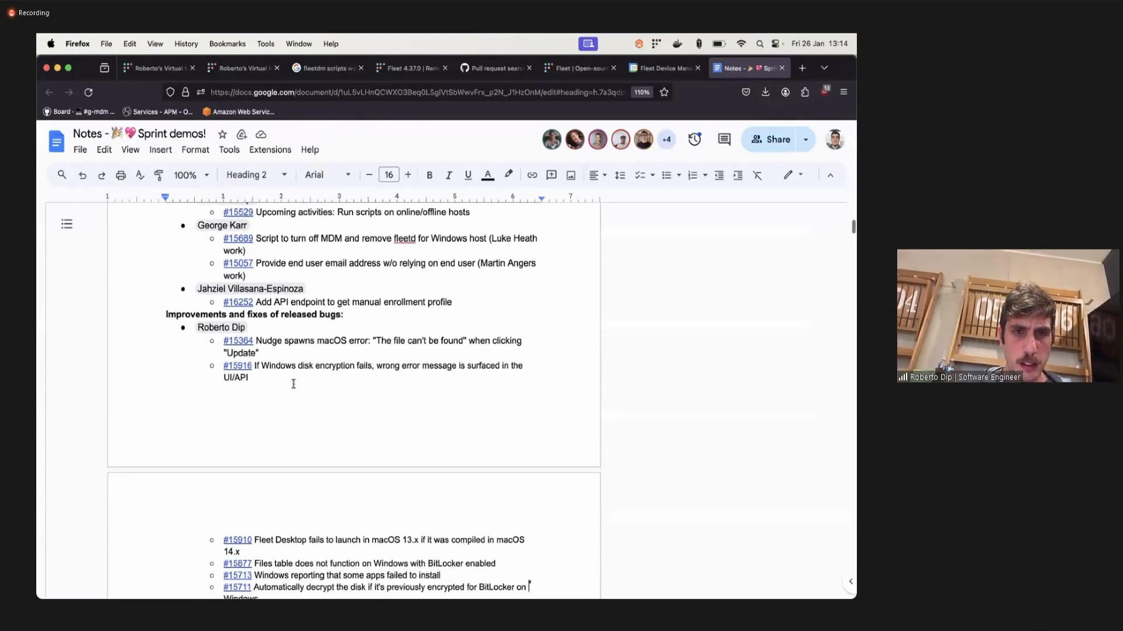
Open issue #15916 about the wrong error message for failed Windows disk encryption and review its description and reproduction steps.
left_click(238, 367)
left_click(299, 387)
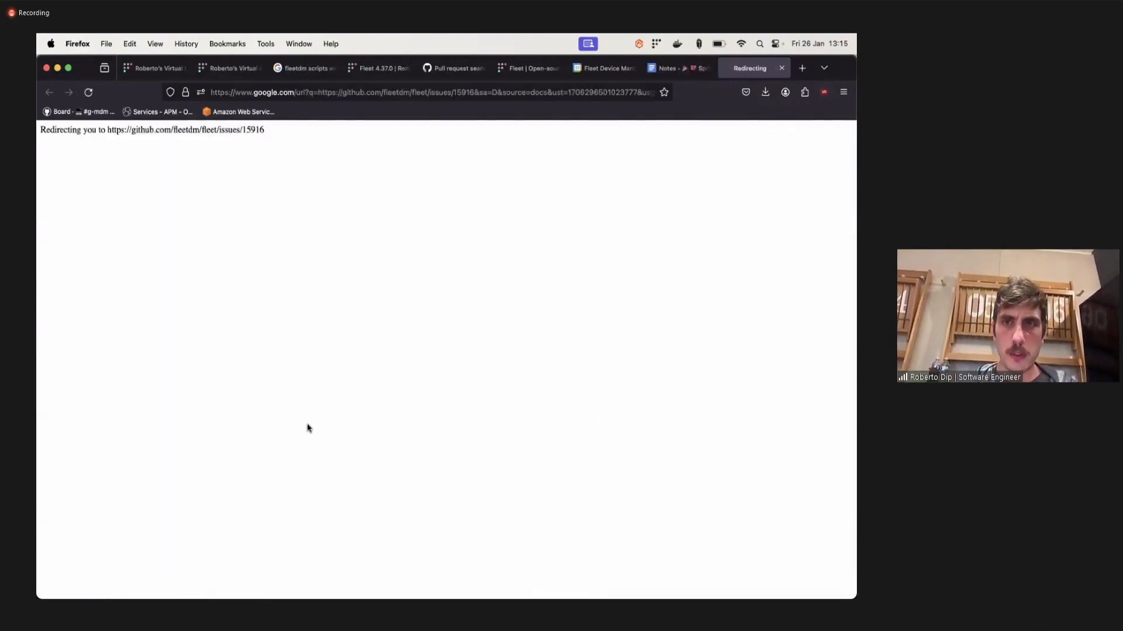
scroll(317, 473, "down", 5)
scroll(318, 472, "up", 4)
scroll(317, 473, "down", 6)
scroll(317, 473, "up", 6)
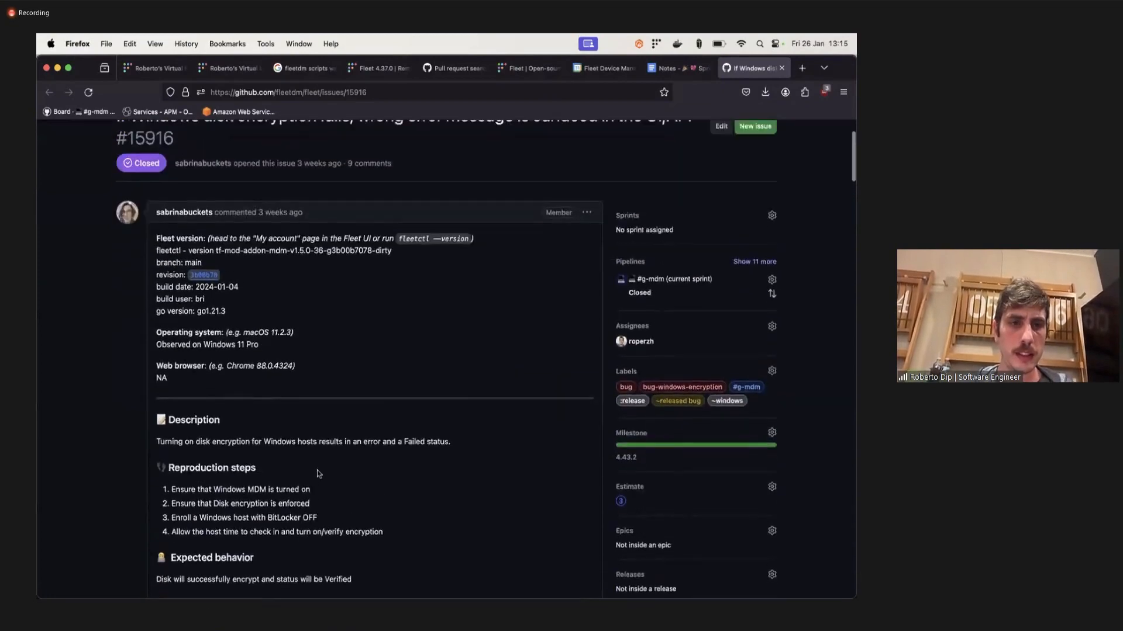
scroll(318, 474, "up", 3)
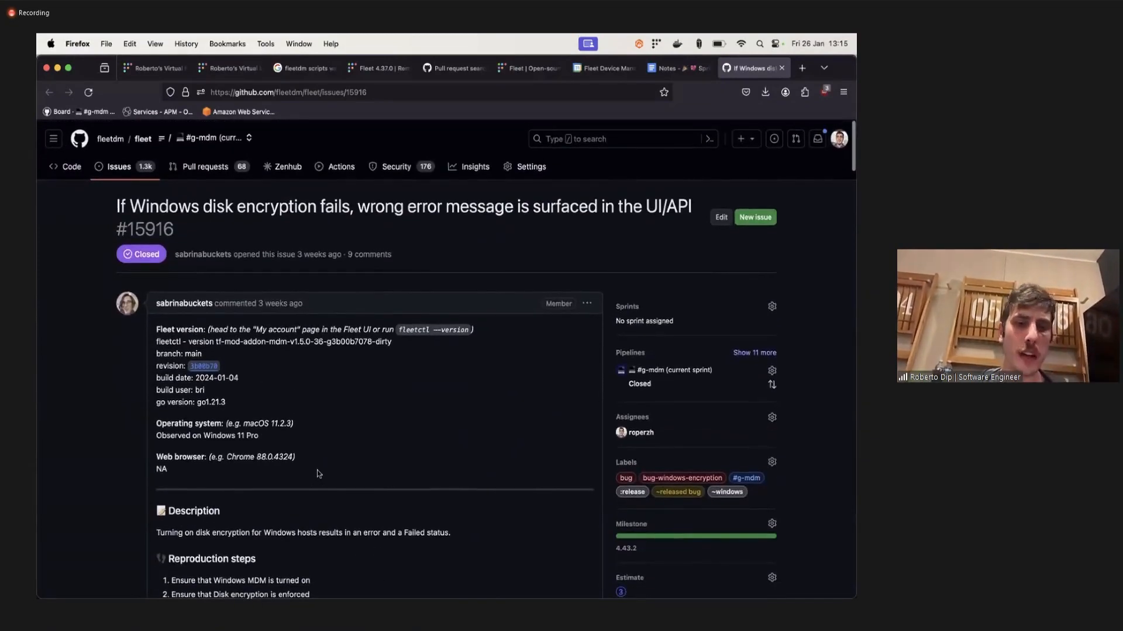
Return from the issue to the Sprint demos agenda document and review the remaining released-bug fixes listed under MDM.
scroll(316, 473, "down", 1)
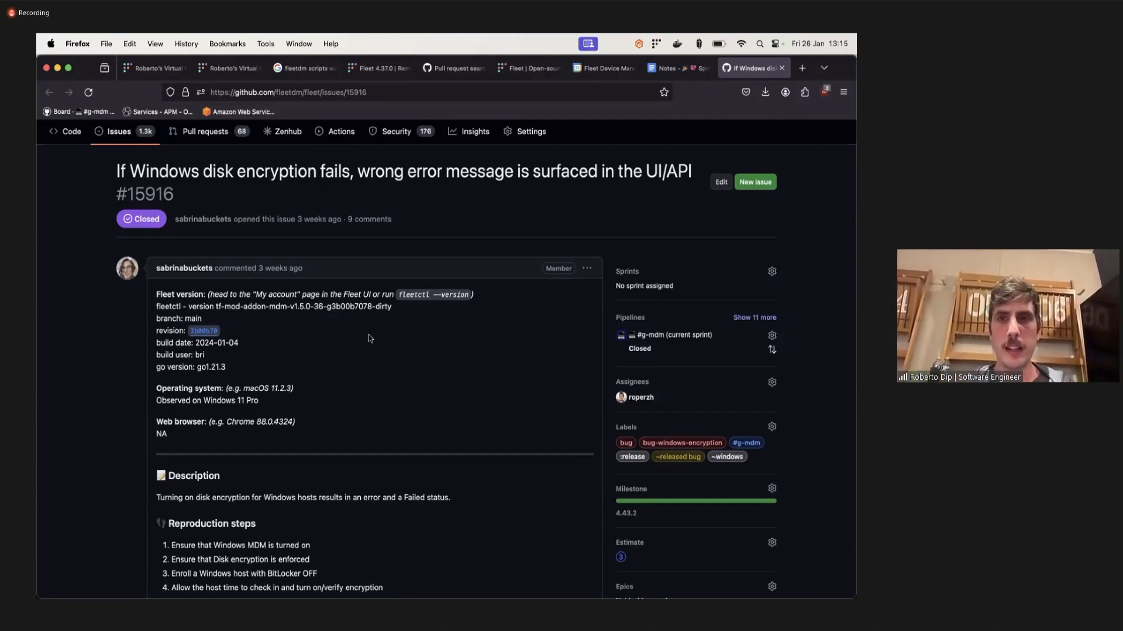
key("ctrl+shift+Tab")
scroll(381, 395, "down", 3)
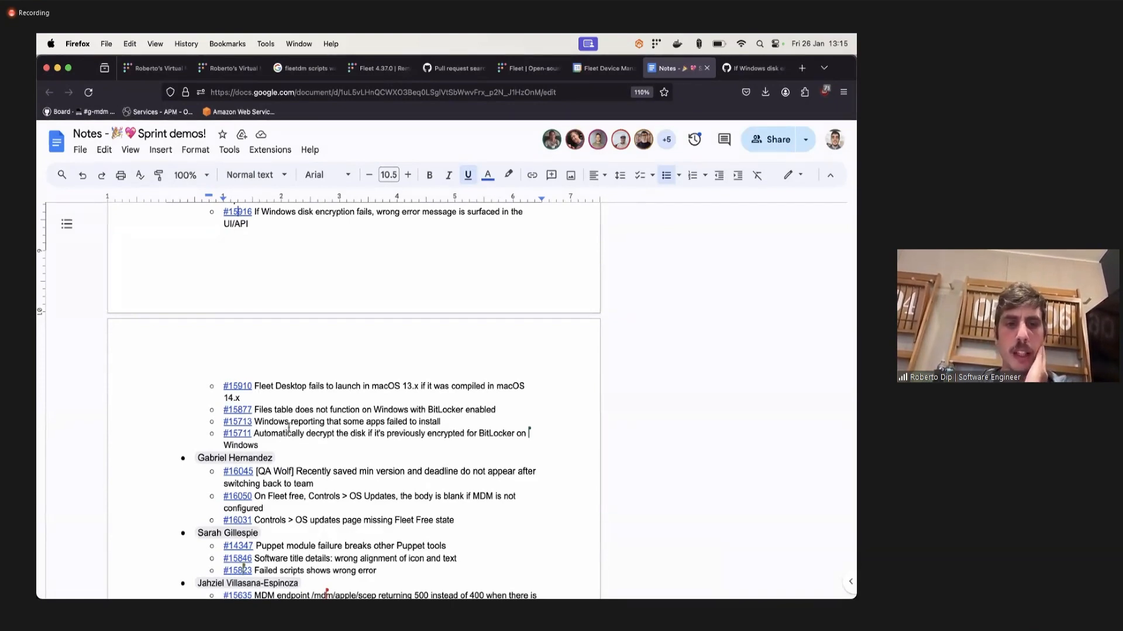
scroll(289, 427, "up", 4)
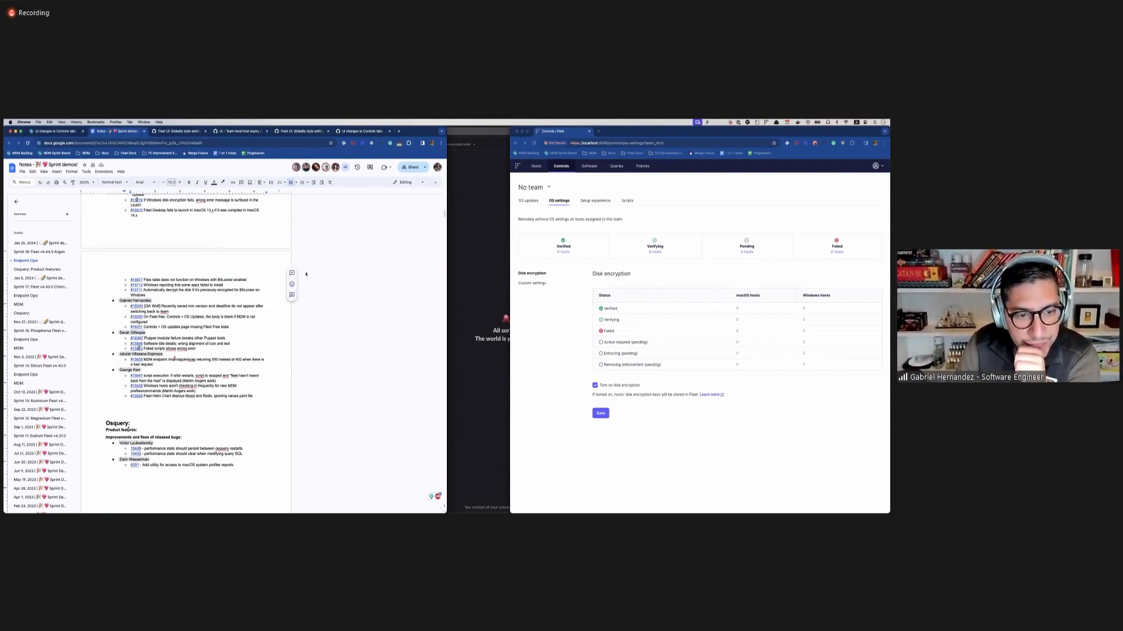
Set the macOS minimum version to 14.0.20 in the OS updates controls for No team and save the target.
left_click(572, 319)
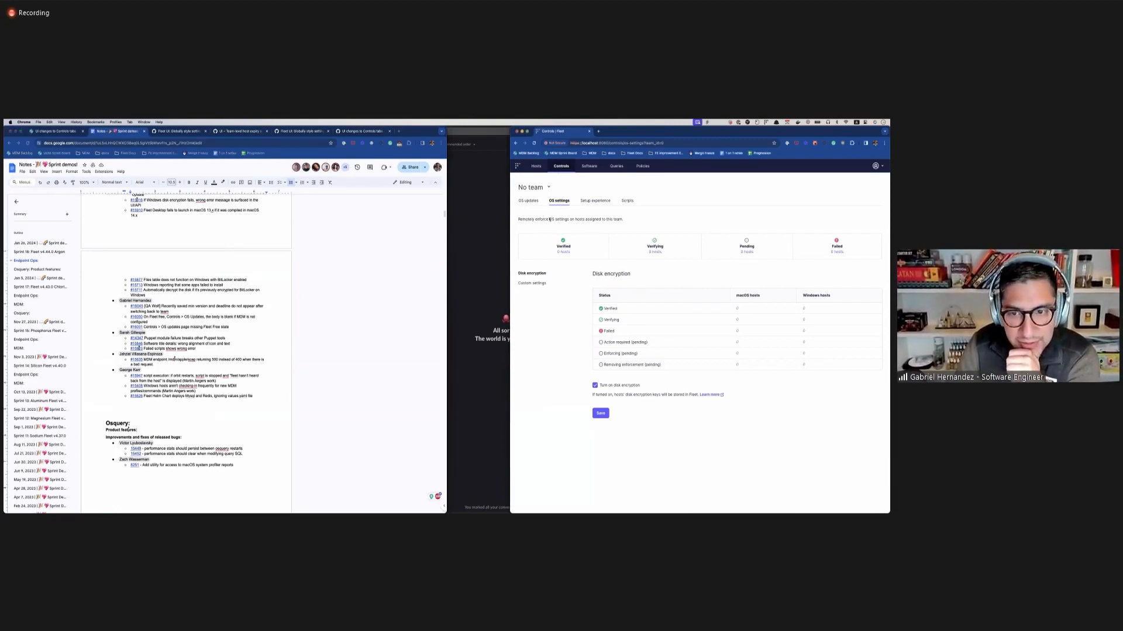
left_click(530, 202)
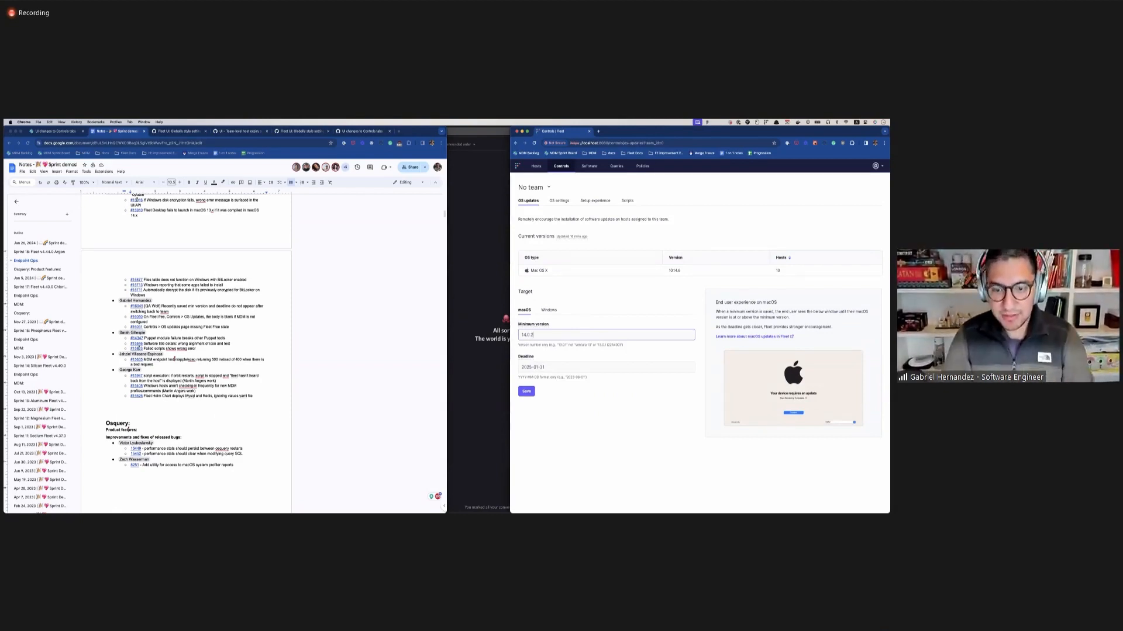
left_click(528, 392)
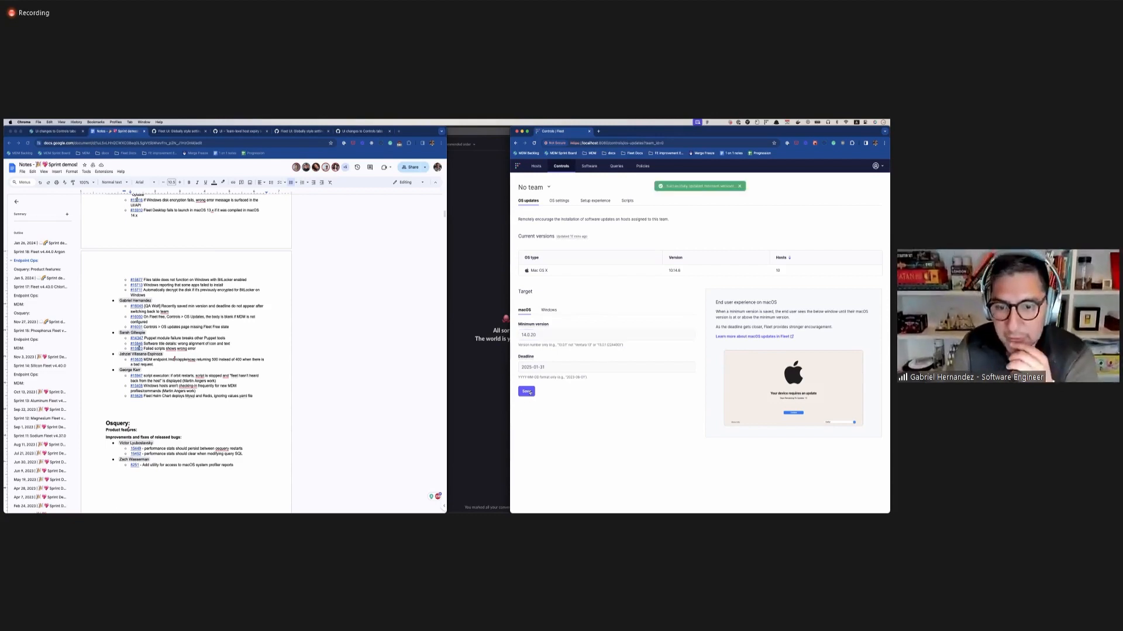
Switch the Controls page to Team 1 and back to No team to check the saved macOS update target.
left_click(533, 187)
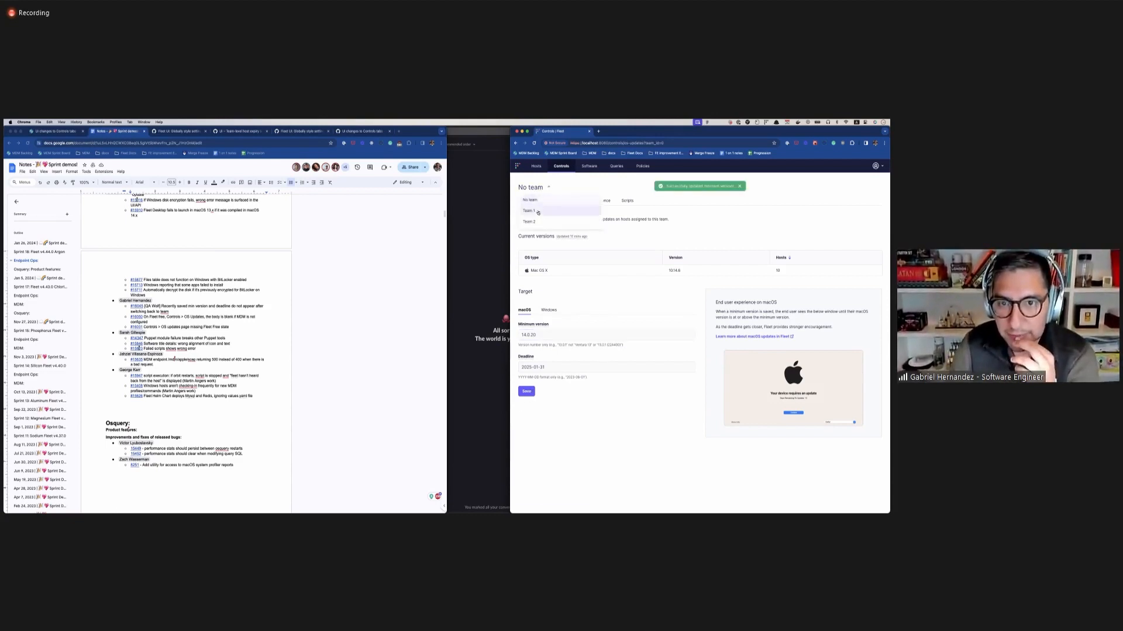
left_click(539, 196)
left_click(537, 189)
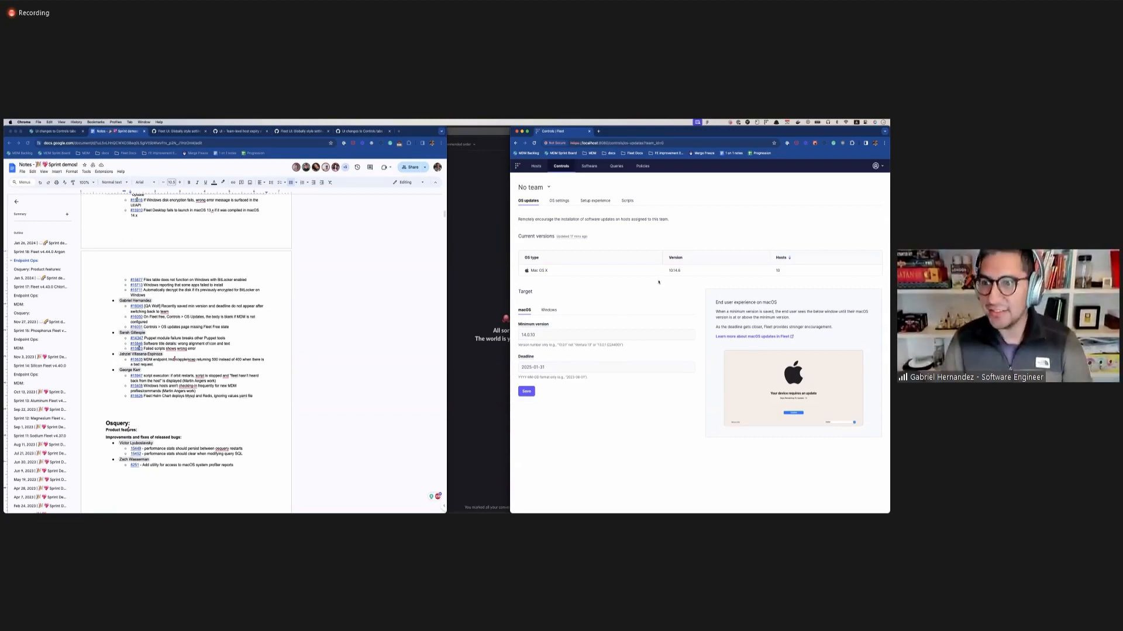
key("ctrl+Up")
left_click(440, 401)
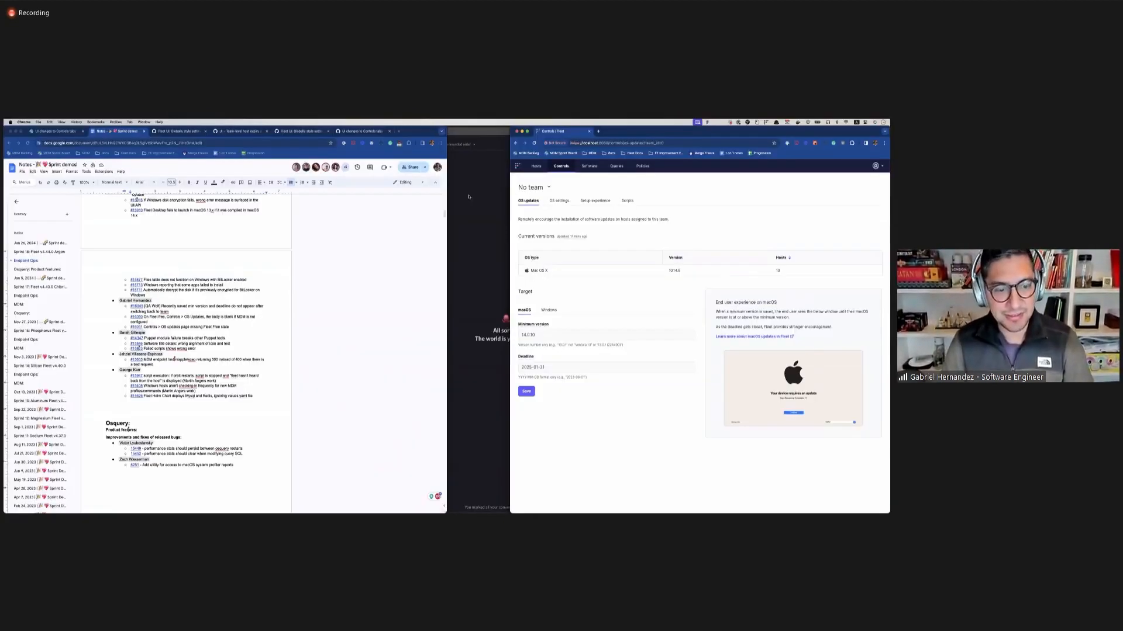
left_click(848, 224)
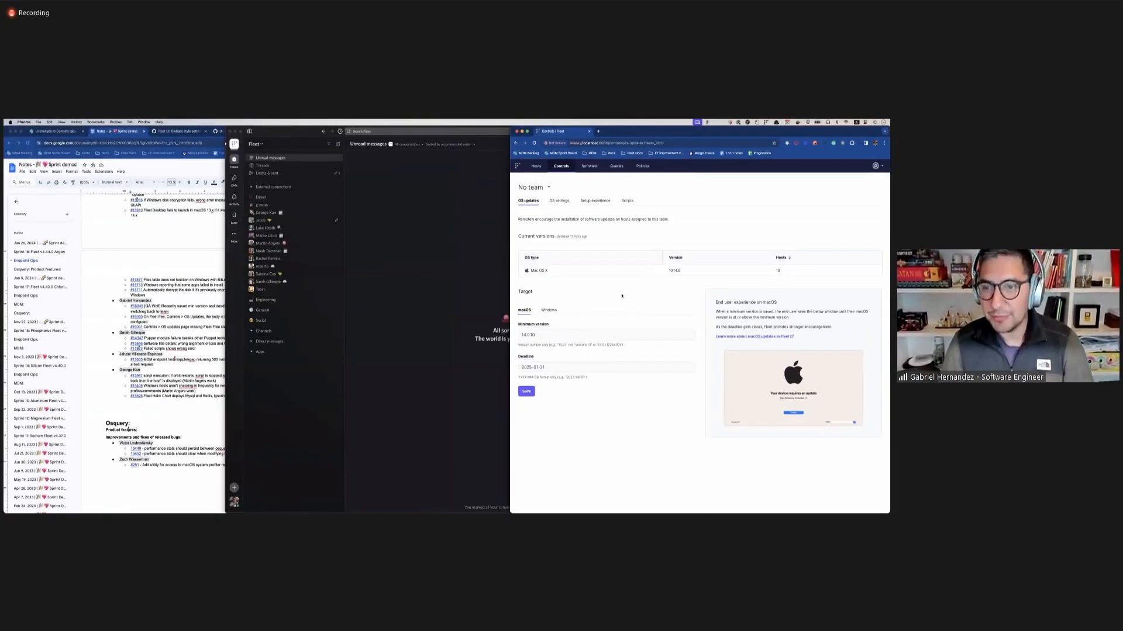
Compare the End user experience on macOS section in OS updates with the Disk encryption section in OS settings.
left_click(571, 336)
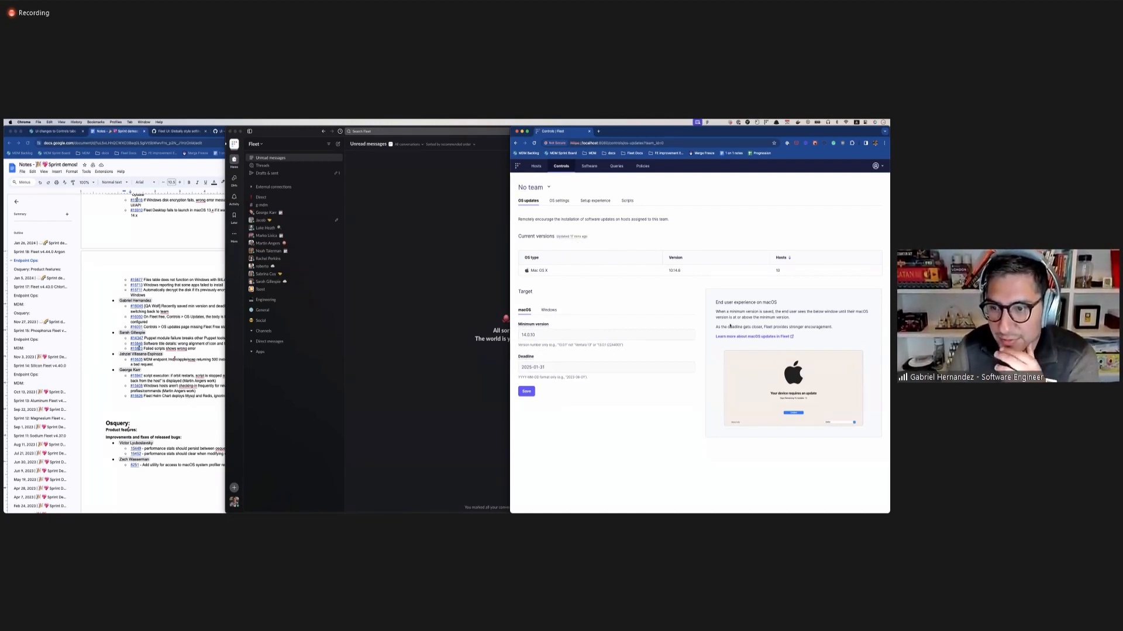
left_click_drag(715, 304, 782, 304)
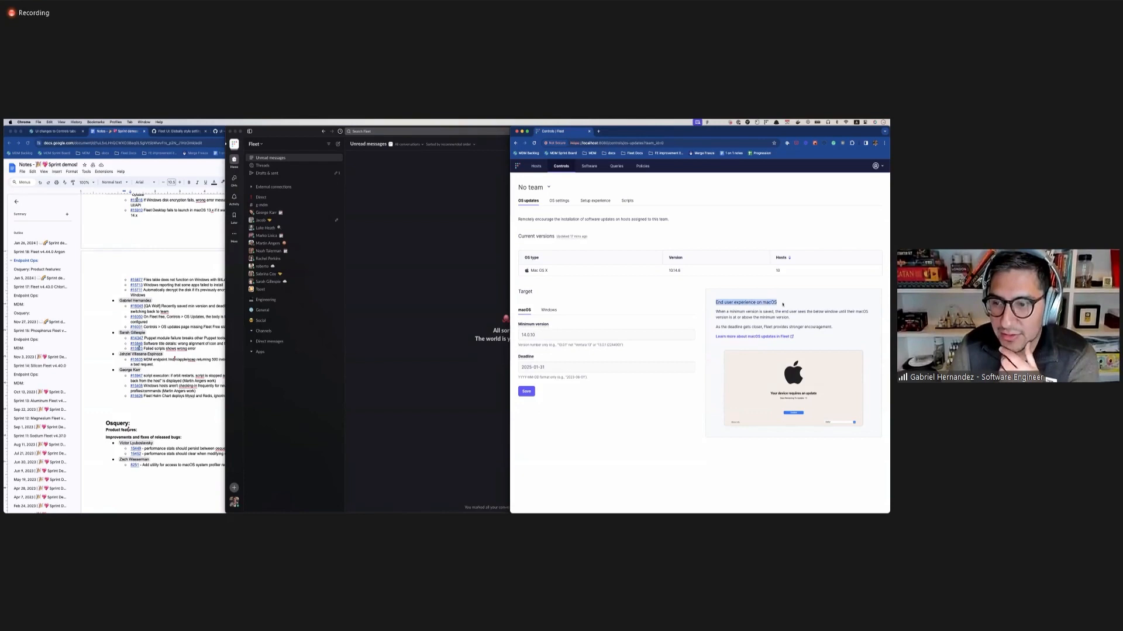
left_click(625, 303)
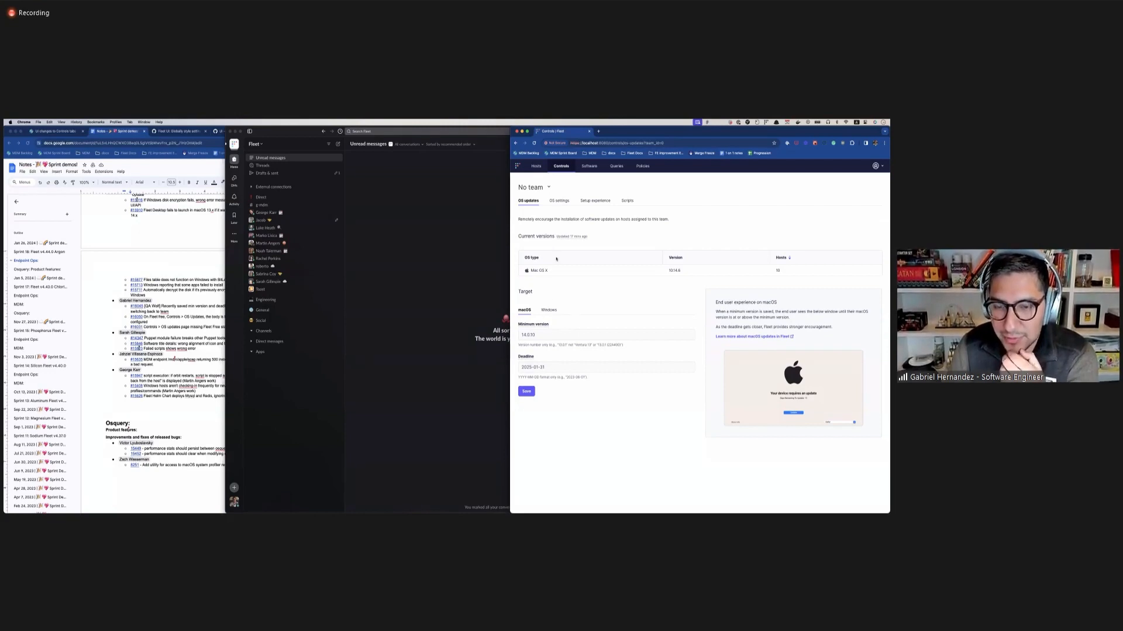
left_click(560, 202)
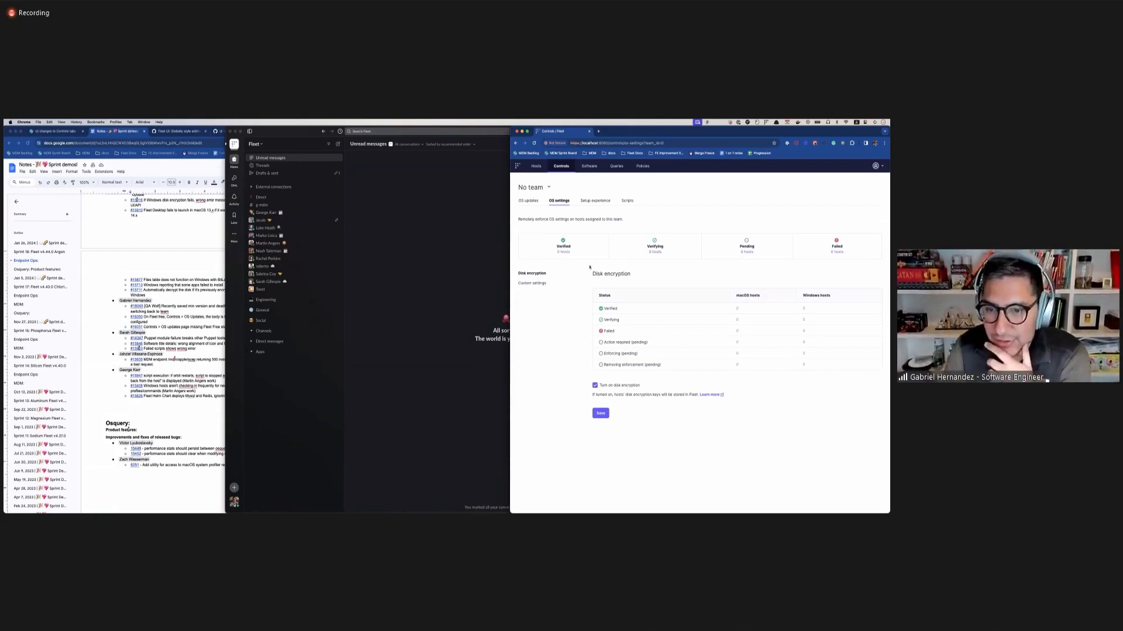
left_click_drag(591, 273, 633, 278)
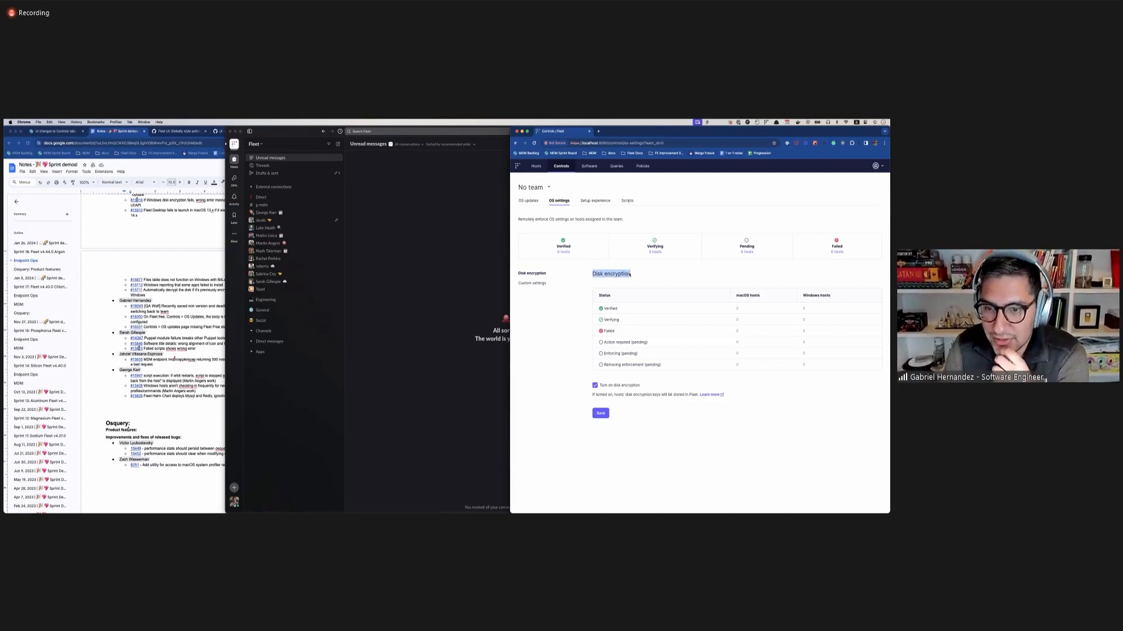
left_click(620, 274)
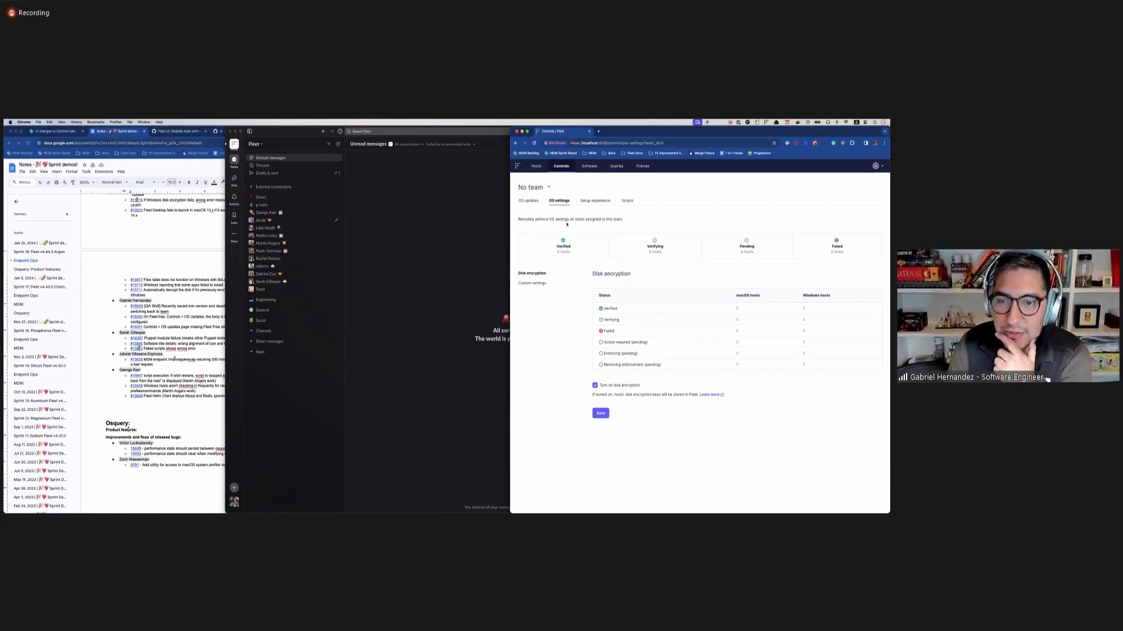
Review the Windows target settings in OS updates, and return to the macOS target.
left_click(528, 200)
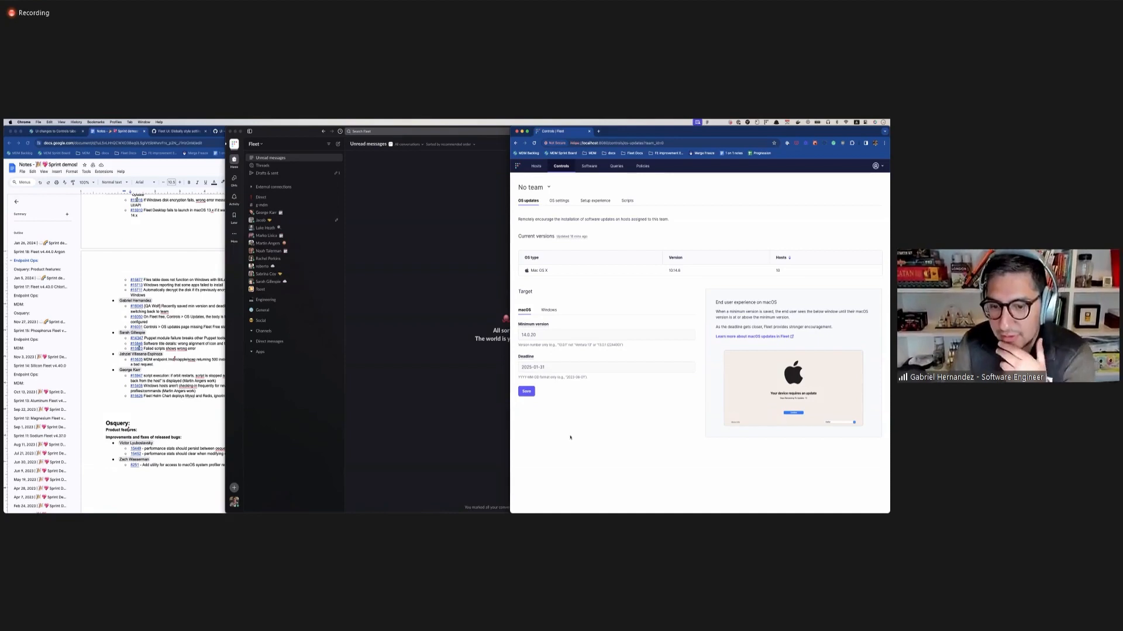
left_click(544, 311)
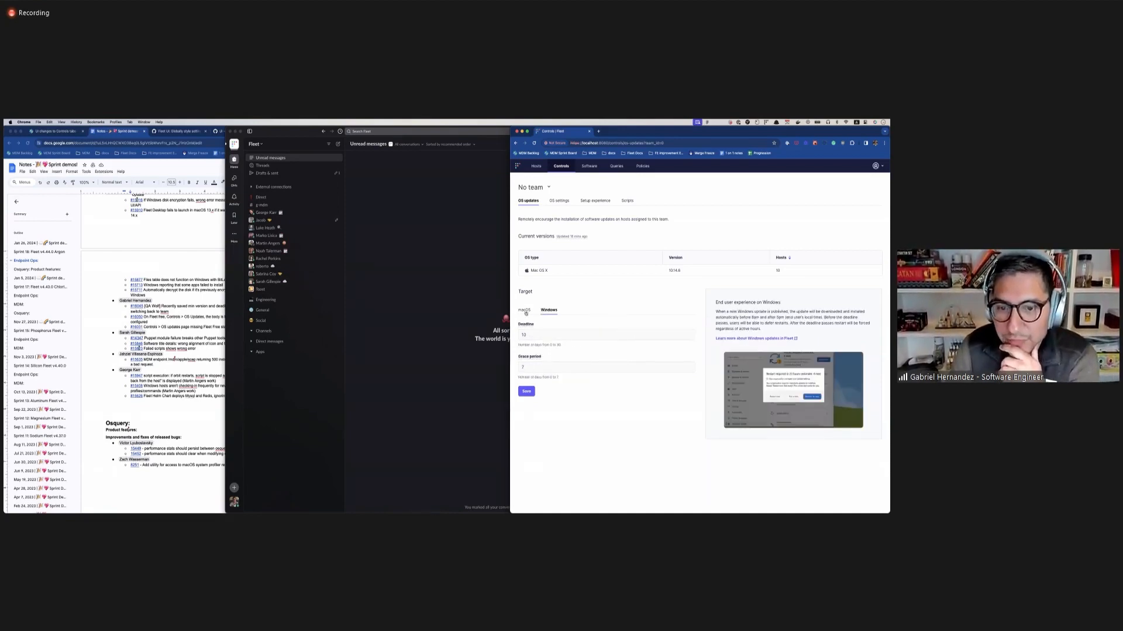
left_click(524, 312)
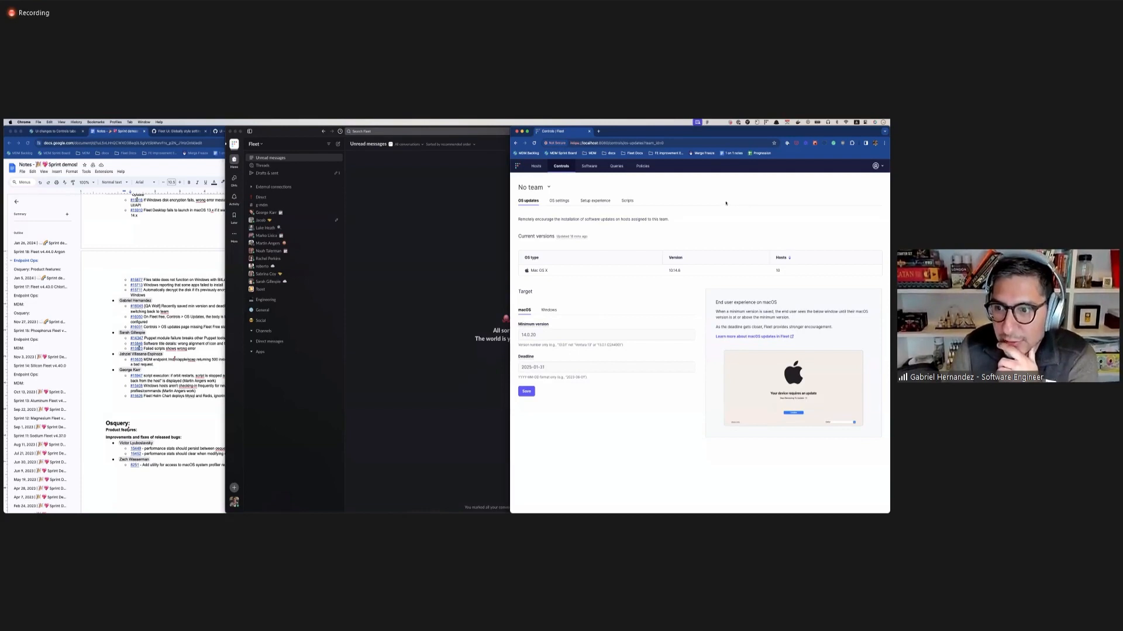
Switch to VS Code, start the Fleet server from the terminal with fleetservemdm, and reload the OS updates page in the browser.
left_click(373, 434)
key("ctrl+Up")
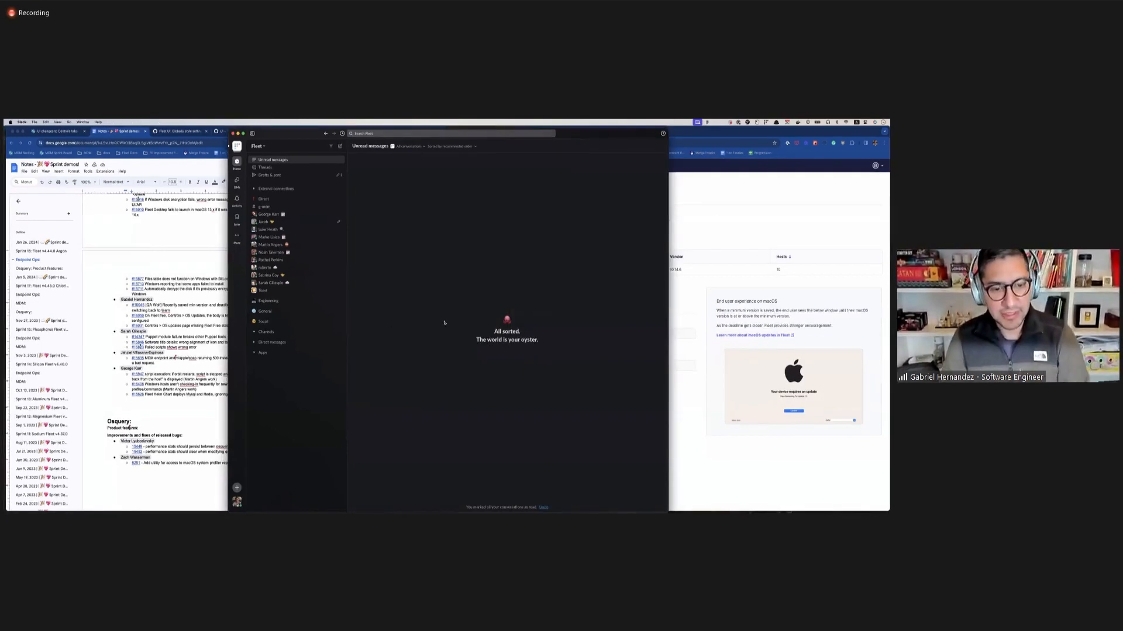
left_click(541, 234)
key("super+k")
type("fleetservemdmpremium")
key("Right")
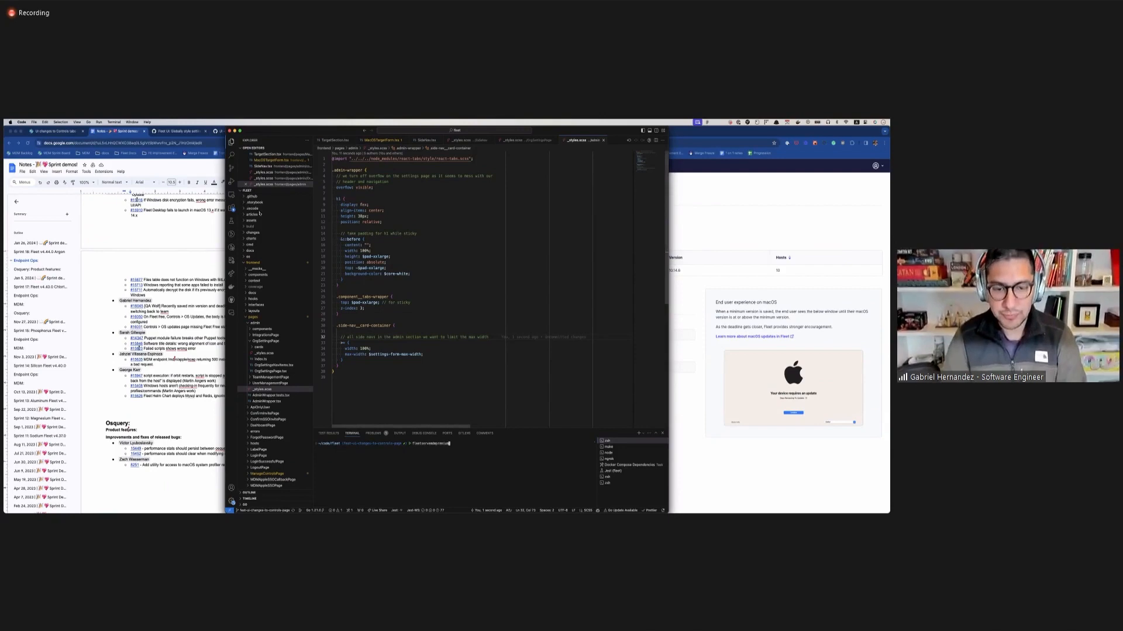
key("BackSpace")
key("BackSpace")
key("BackSpace")
key("BackSpace")
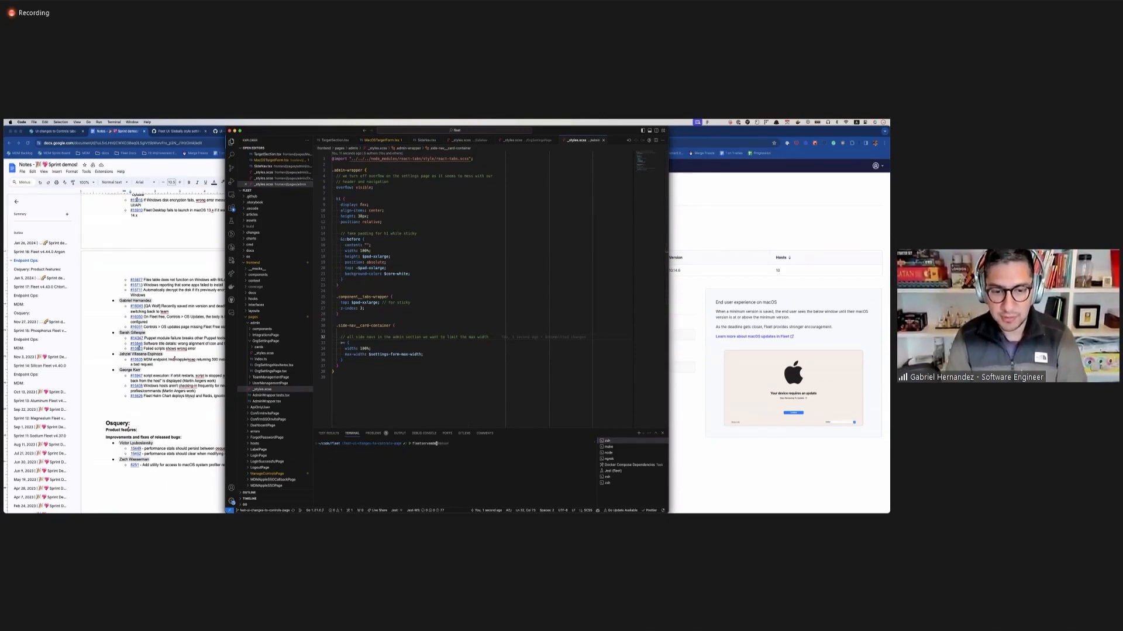
key("Return")
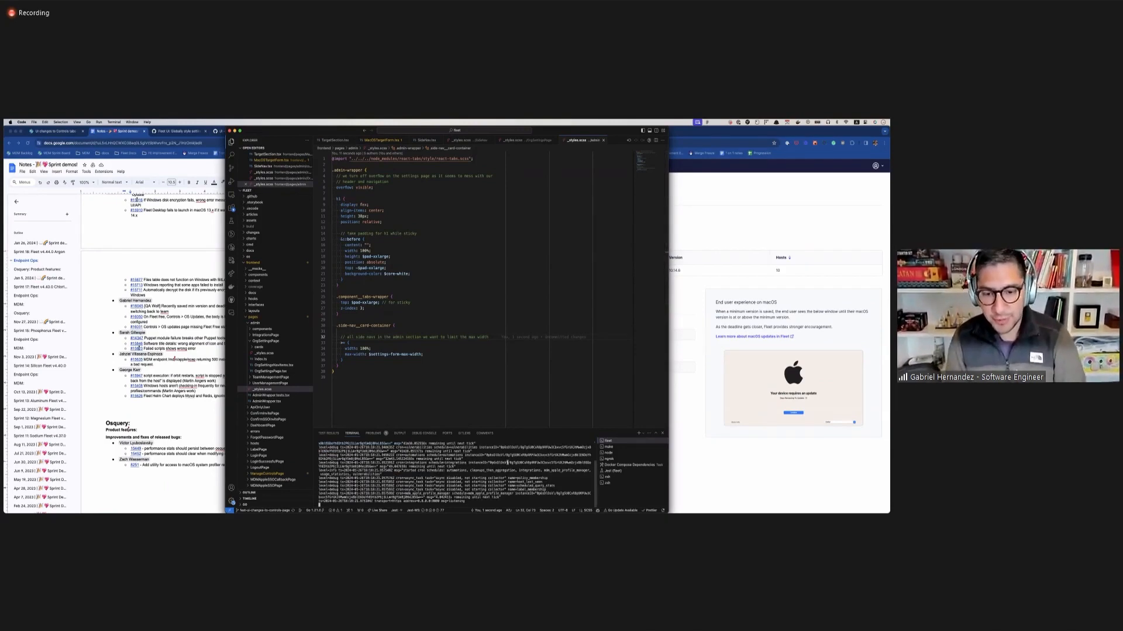
left_click(709, 221)
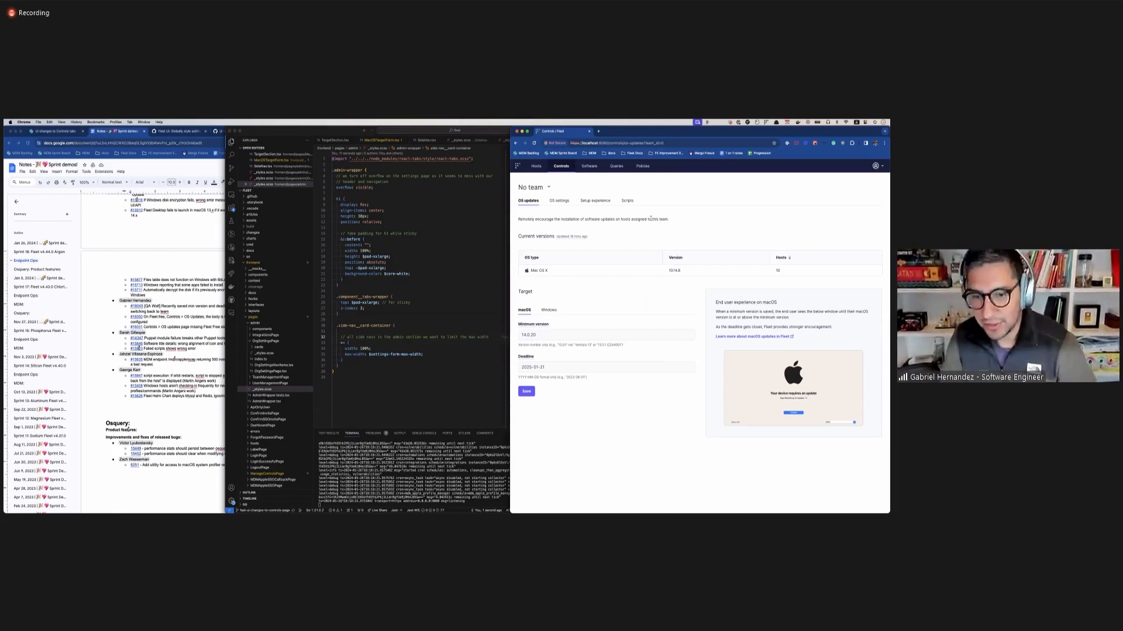
key("super+r")
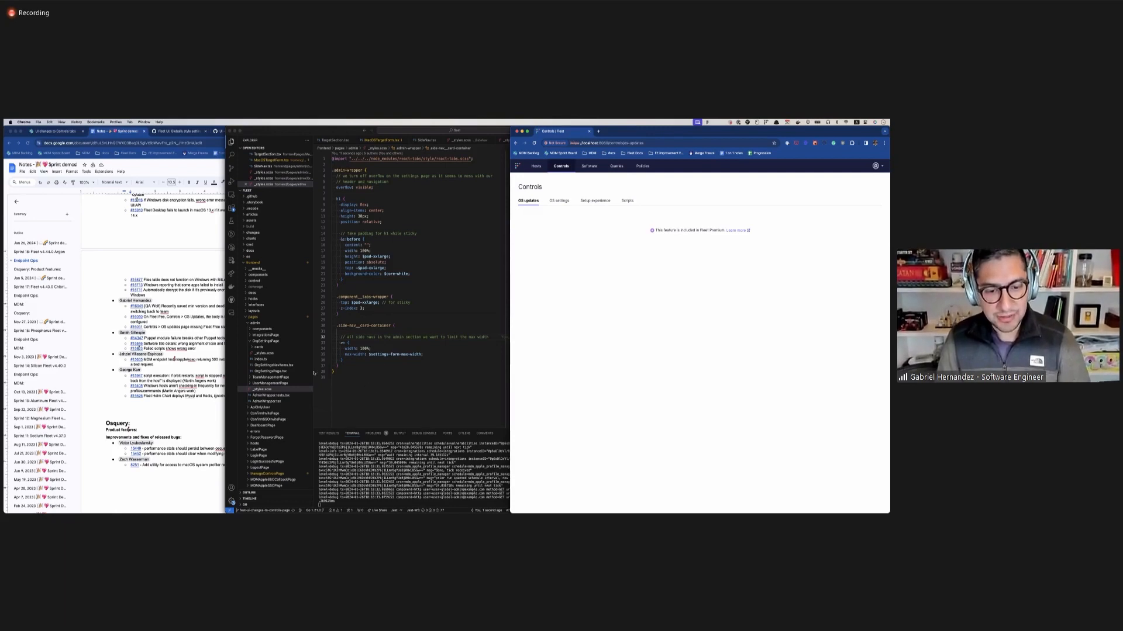
Switch back to VS Code and check out the main branch with gco main in a free terminal session.
left_click(462, 302)
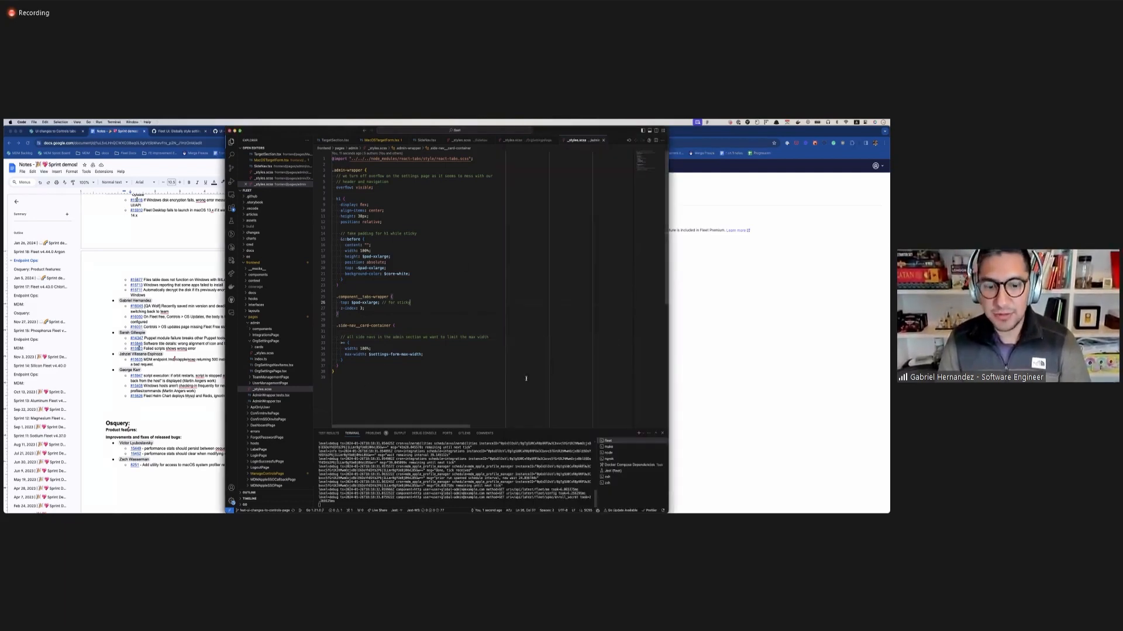
left_click(607, 484)
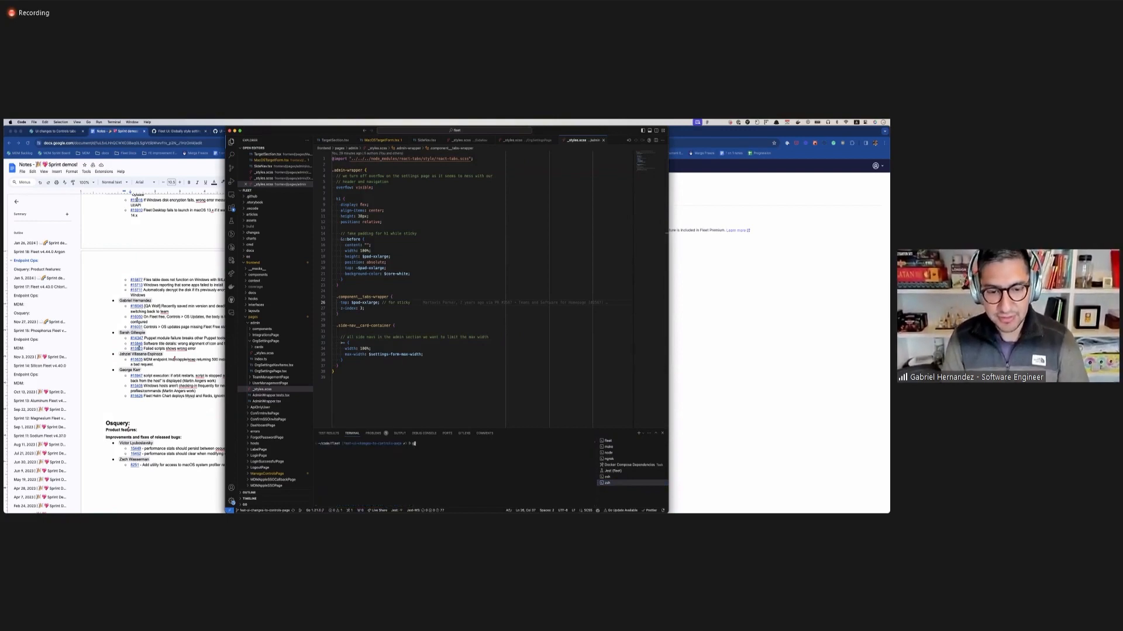
type("gcl main")
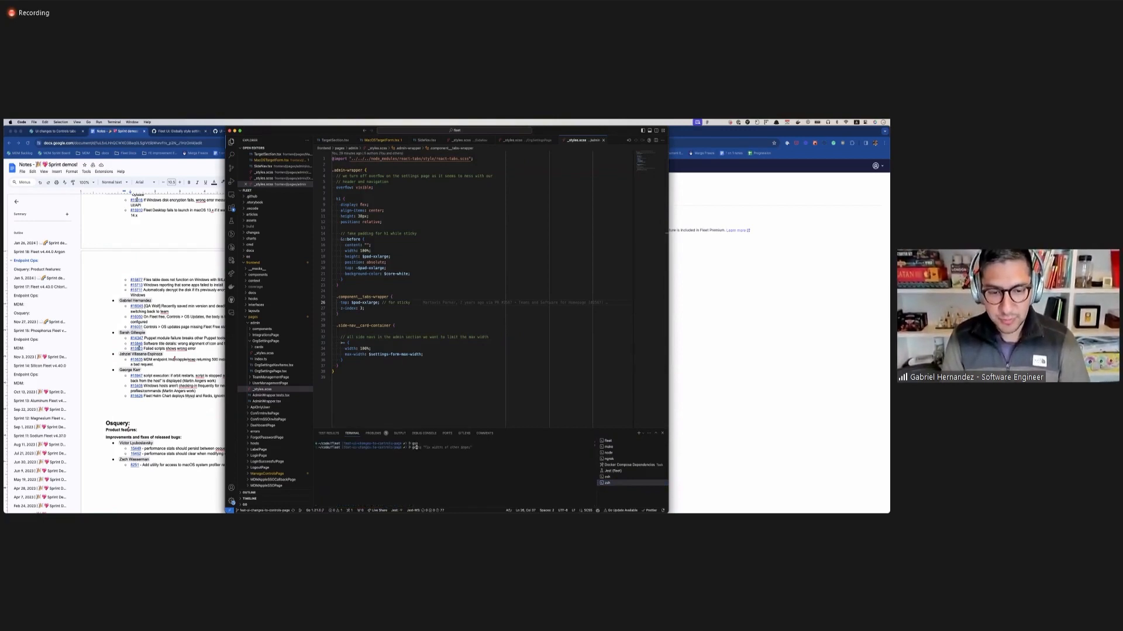
key("Return")
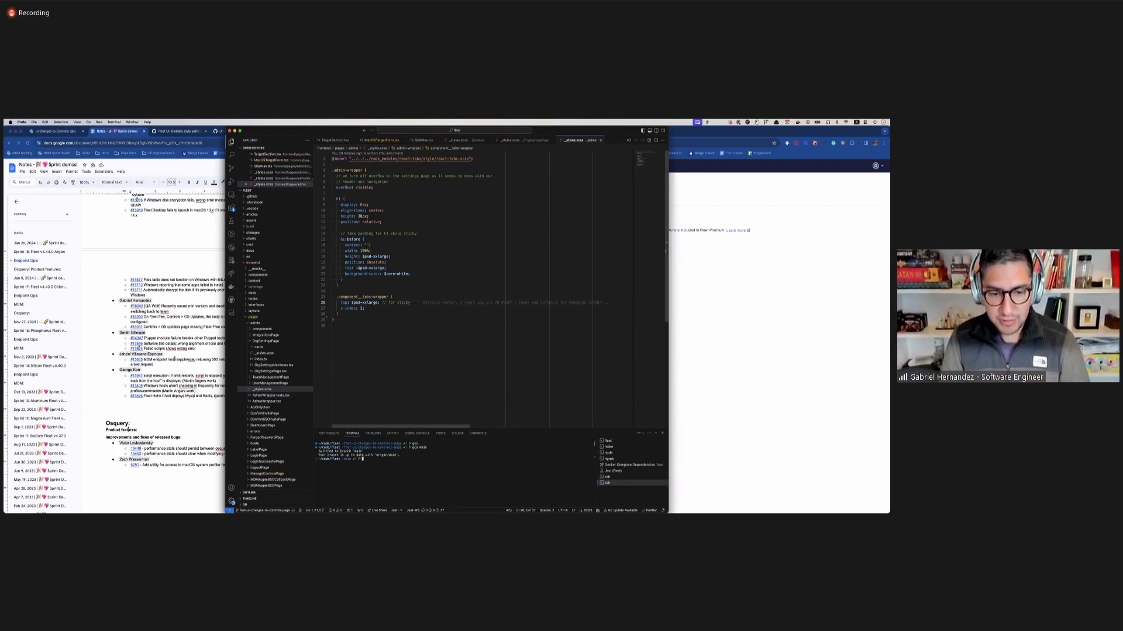
Search the branch completions for a gco checkout starting with fix-ui-, and return to the Fleet Controls page in the browser.
type("gco fix/")
key("BackSpace")
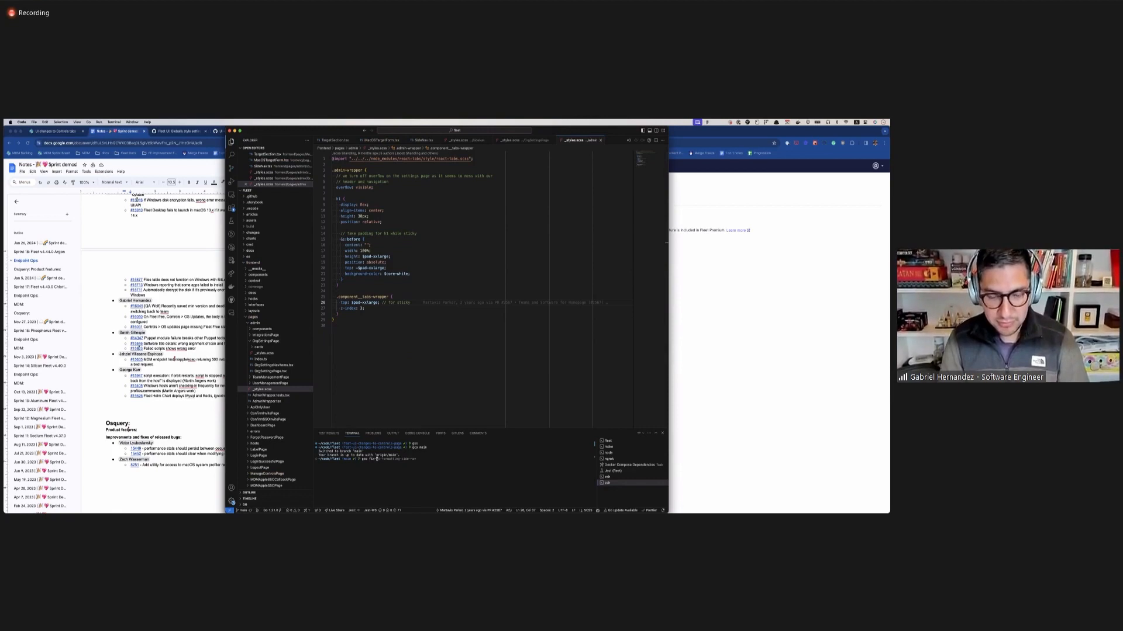
type("-ui-")
key("Tab")
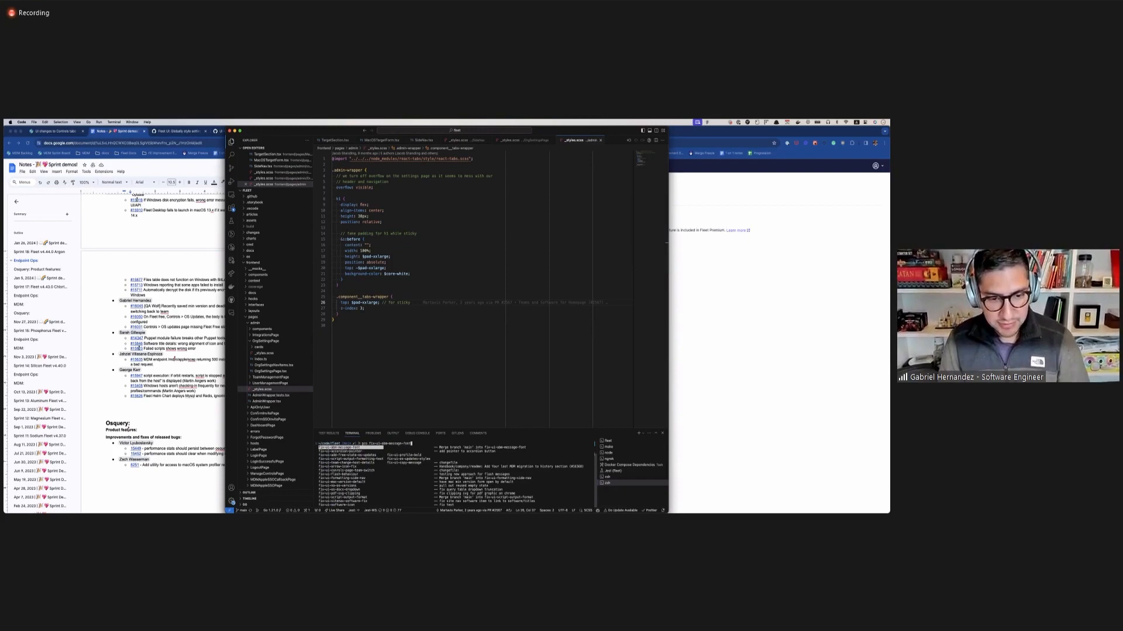
key("Tab")
key("Tab")
key("Tab")
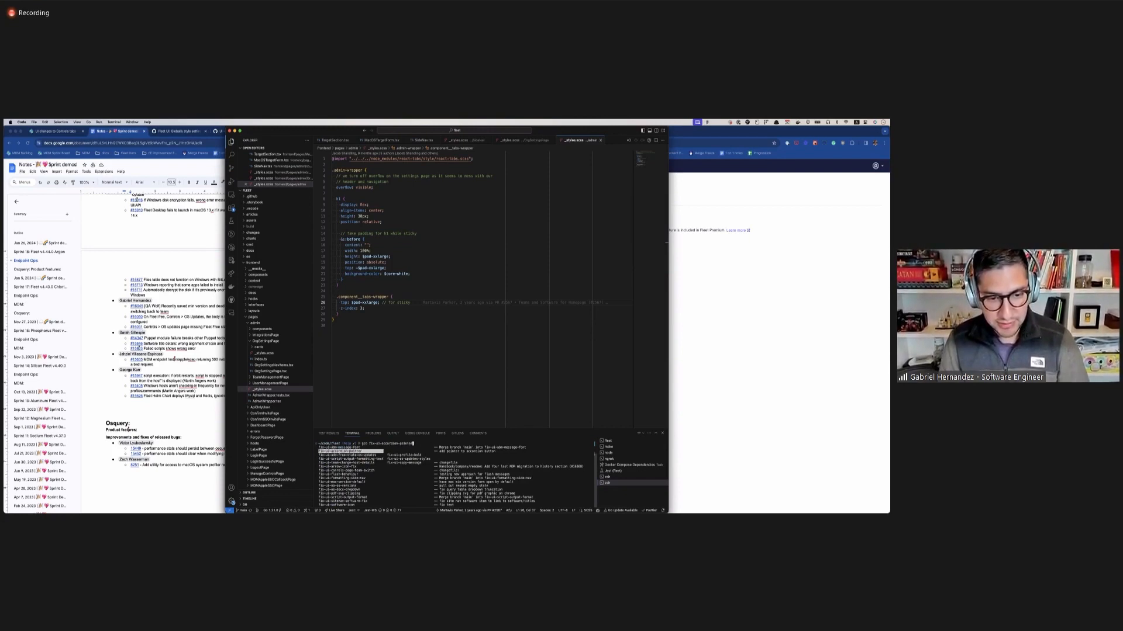
key("Up")
key("Up")
key("Up")
key("Up")
key("Up")
key("Down")
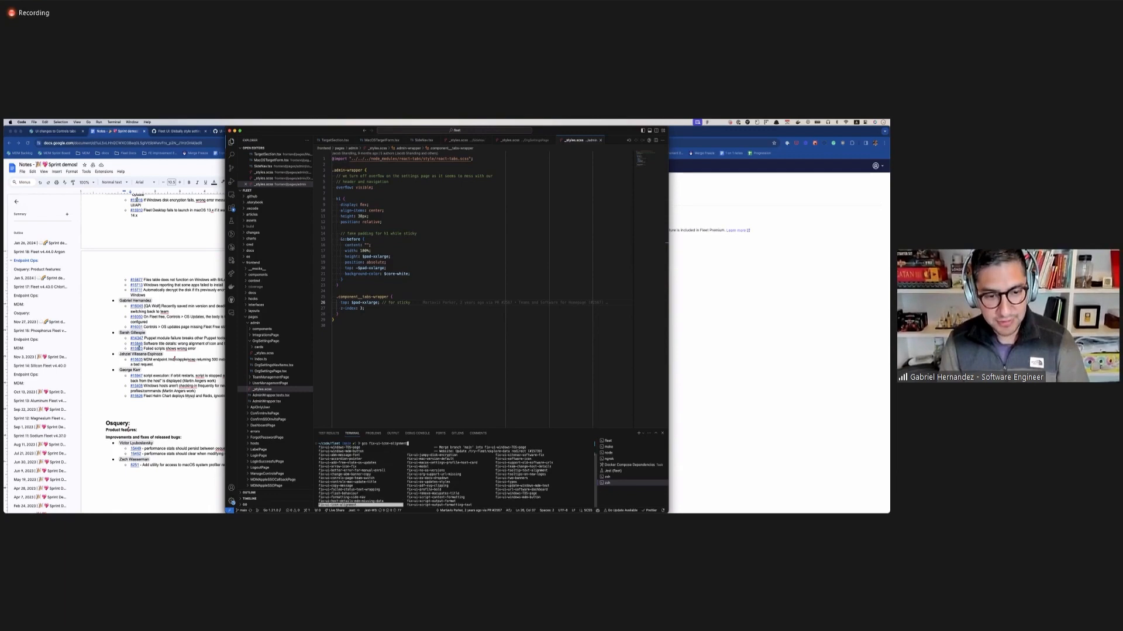
key("Down")
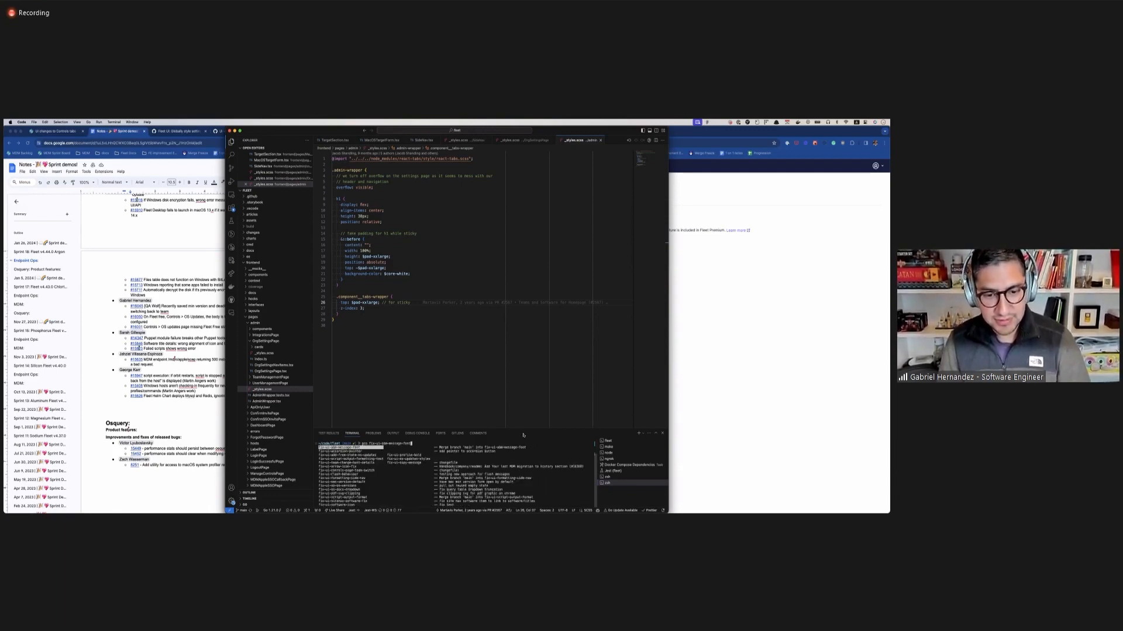
left_click(797, 318)
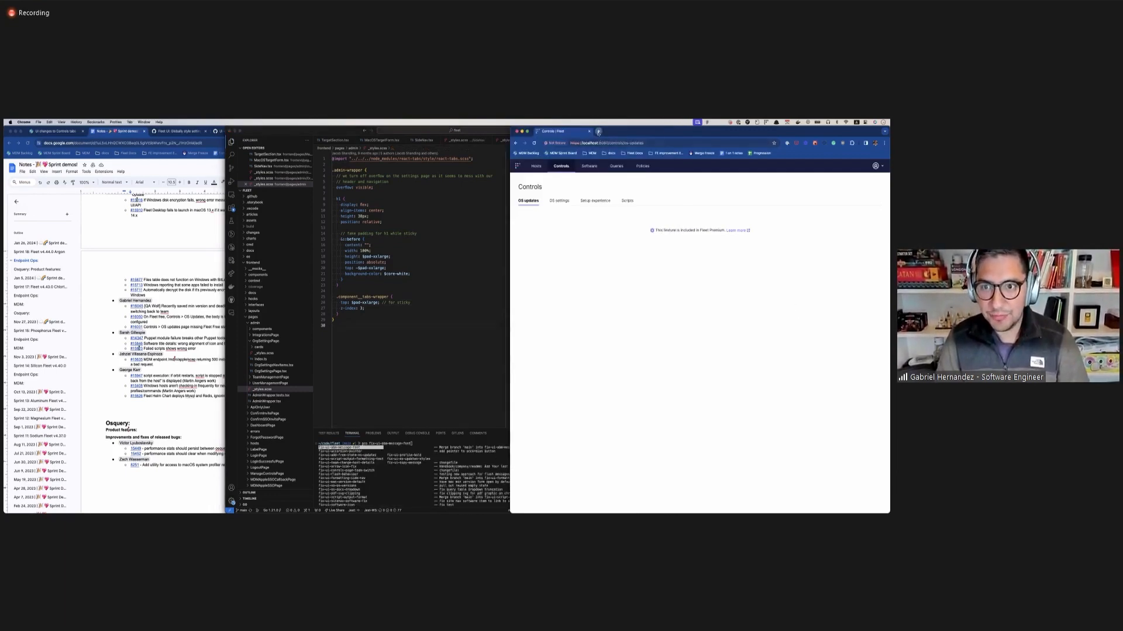
Open GitHub in a new browser tab and open the pull request about the OS updates form not updating properly on team switch.
left_click(597, 132)
type("git")
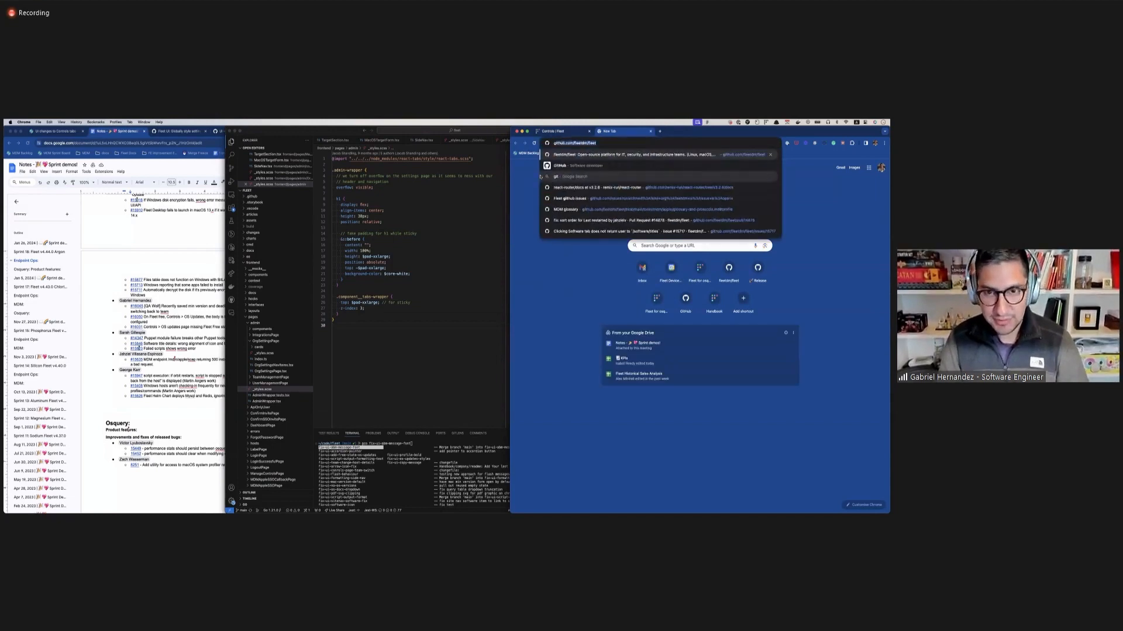
type("hub")
key("Return")
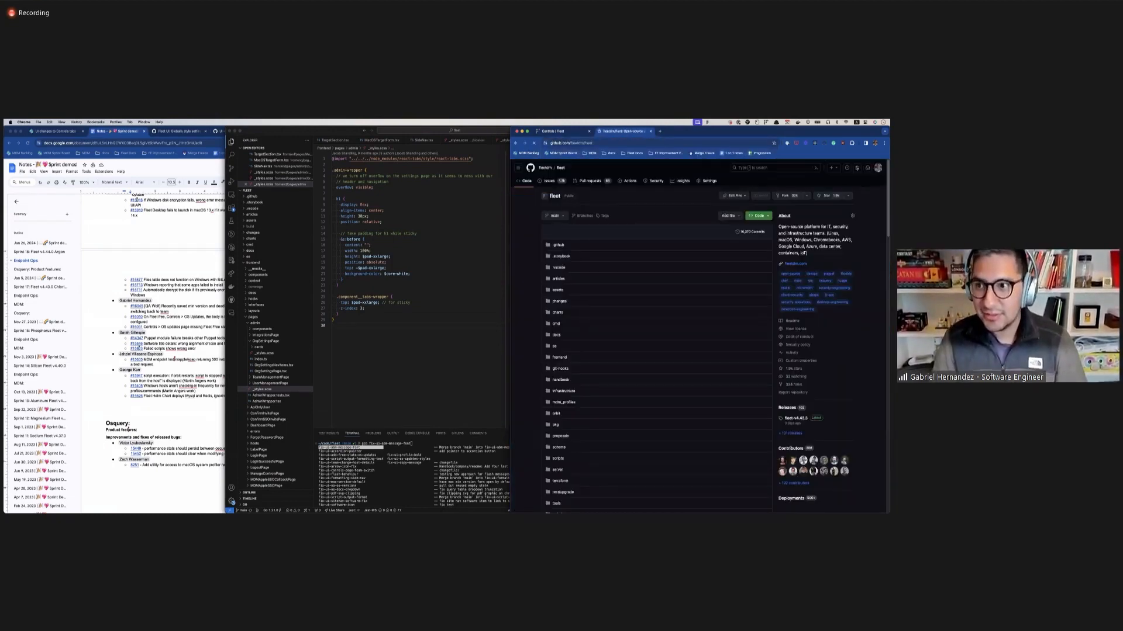
left_click(857, 169)
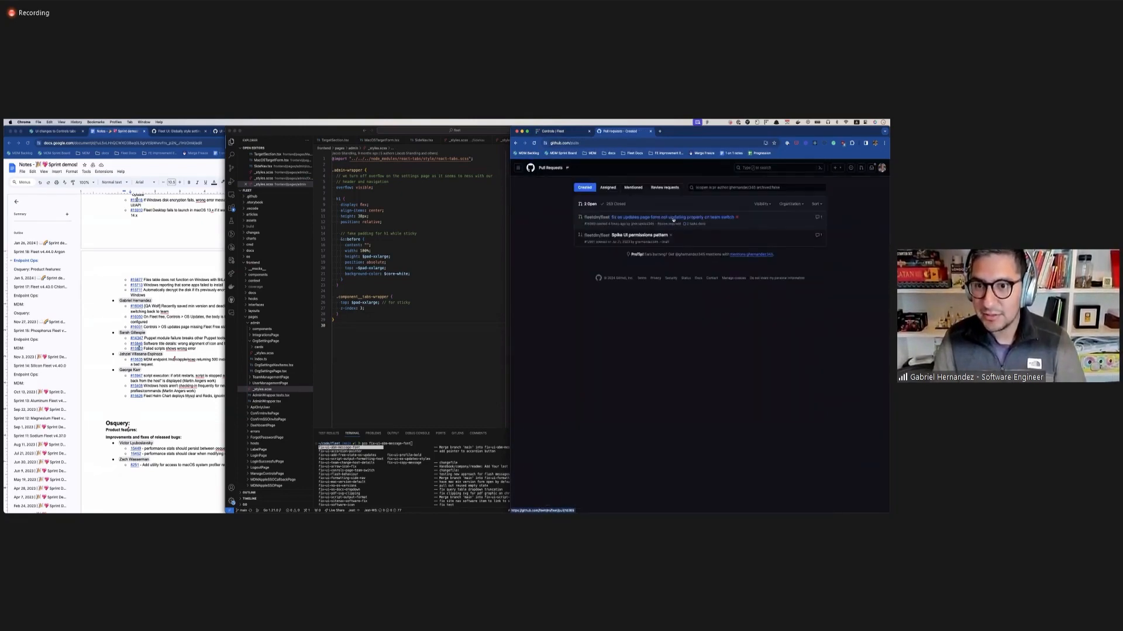
left_click(673, 218)
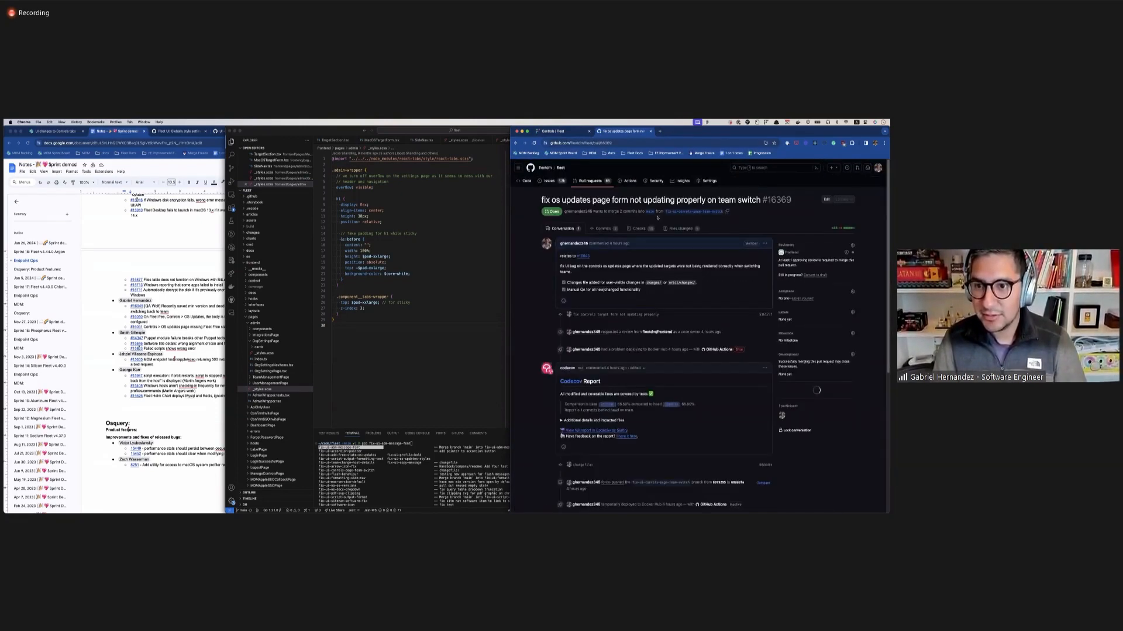
Switch to VS Code and check out the fix-ui-controls-page-team-switch branch with gco in the terminal.
left_click(405, 463)
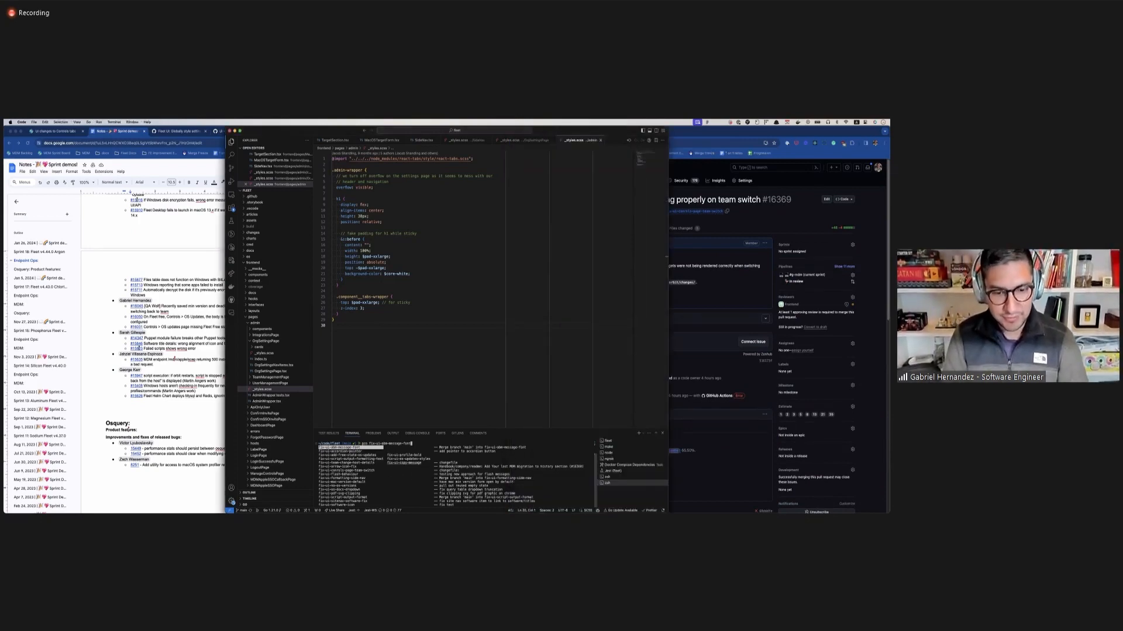
key("BackSpace")
key("BackSpace")
key("BackSpace")
key("BackSpace")
key("BackSpace")
key("BackSpace")
key("BackSpace")
key("BackSpace")
key("BackSpace")
key("BackSpace")
key("BackSpace")
key("BackSpace")
key("BackSpace")
key("BackSpace")
key("BackSpace")
type("con")
key("Tab")
key("Tab")
key("Return")
key("Return")
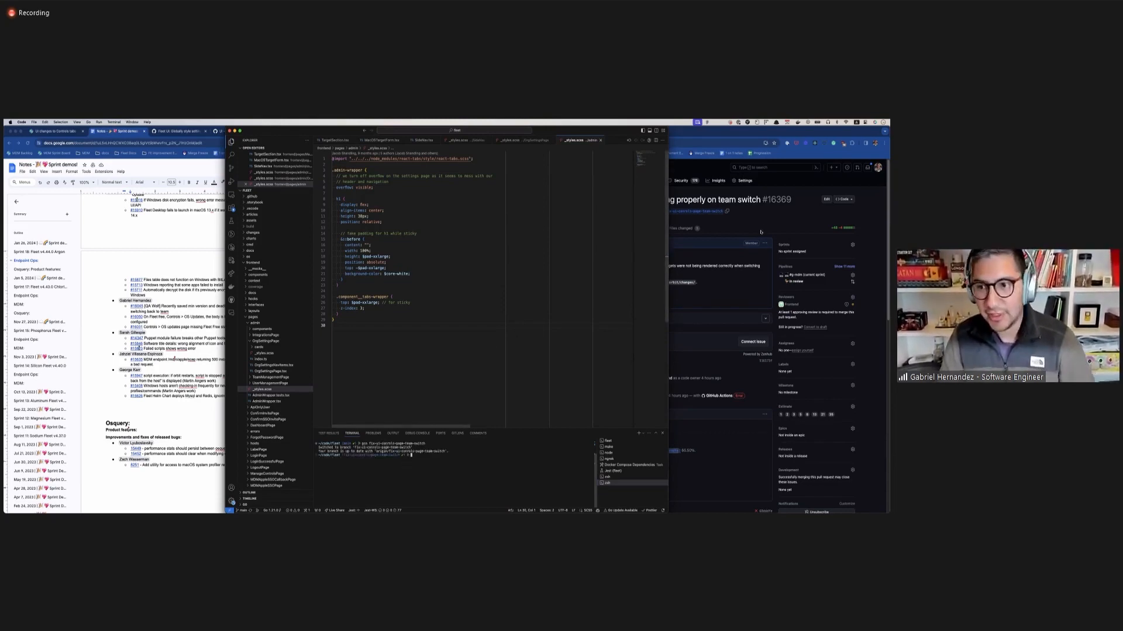
Restart the Fleet server in Premium mode with fleetservemdmpremium in the VS Code terminal and reload the Fleet Controls page in the browser.
left_click(757, 239)
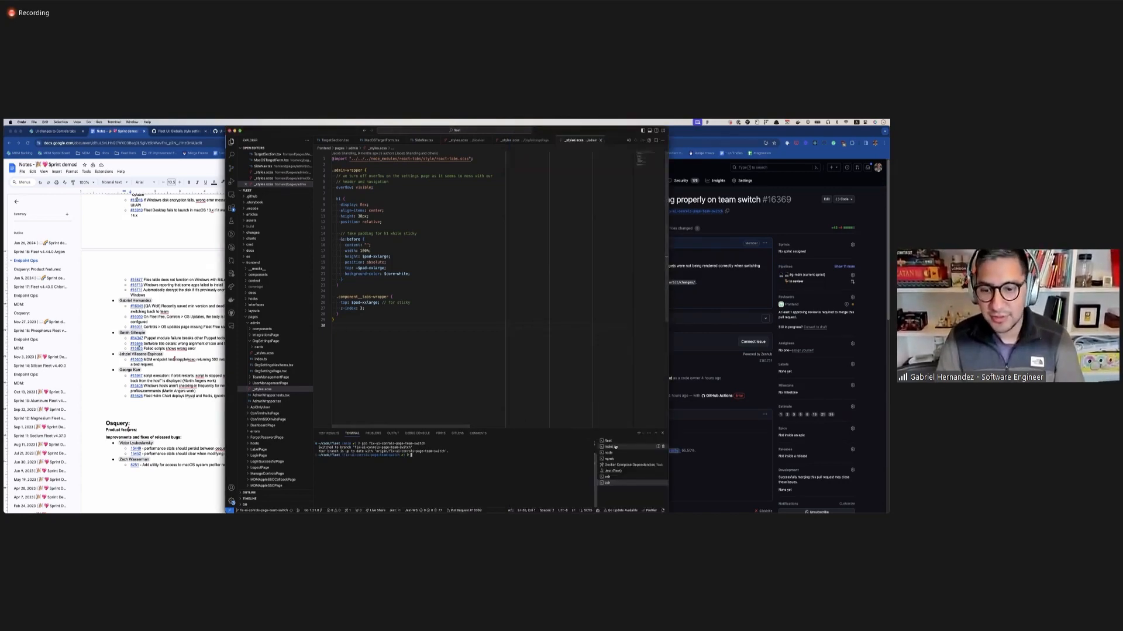
left_click(561, 131)
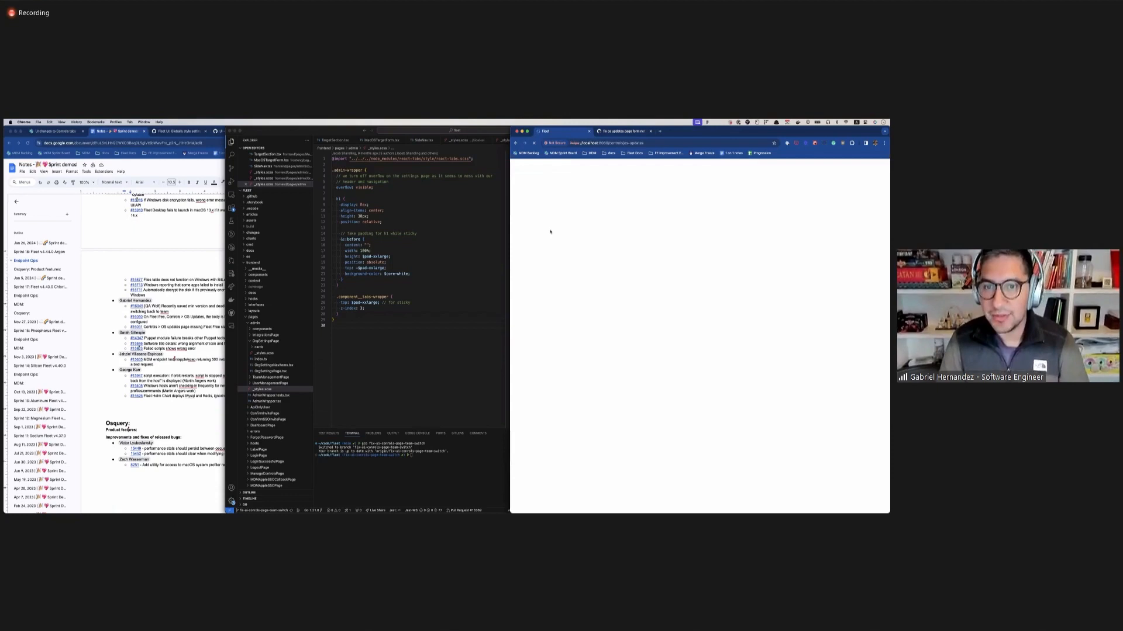
left_click(498, 356)
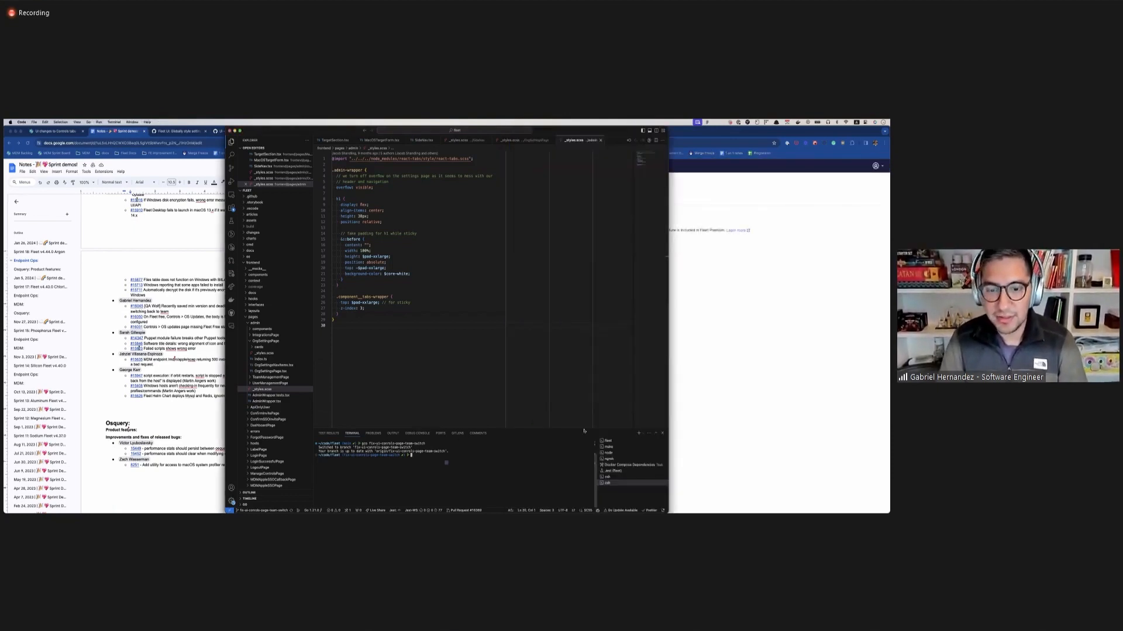
key("super+k")
type("f")
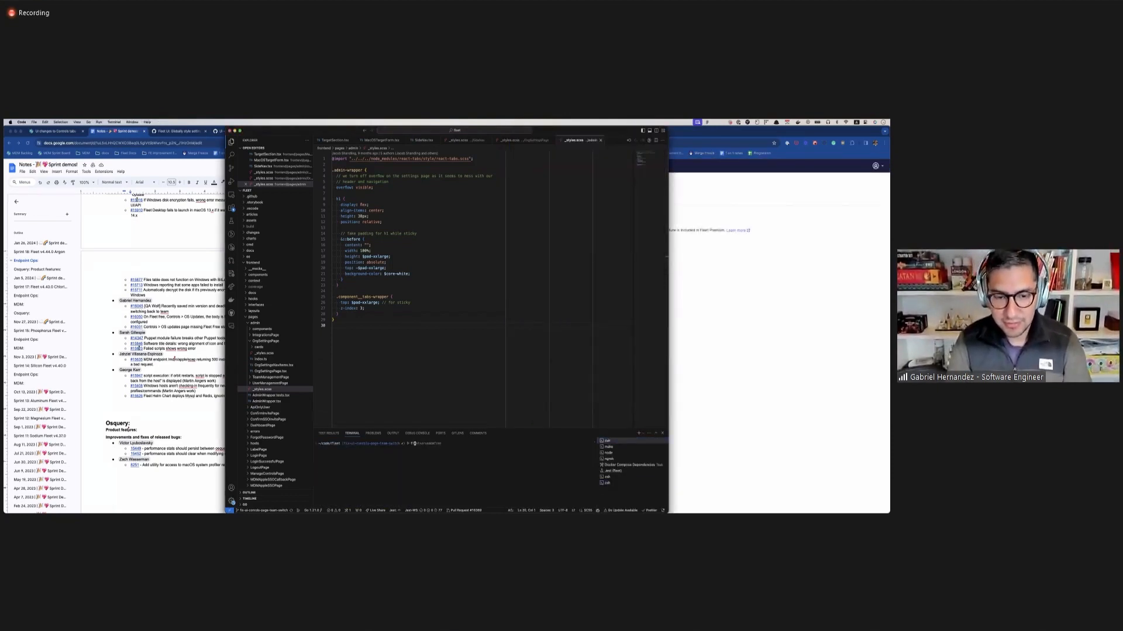
type("leetserve")
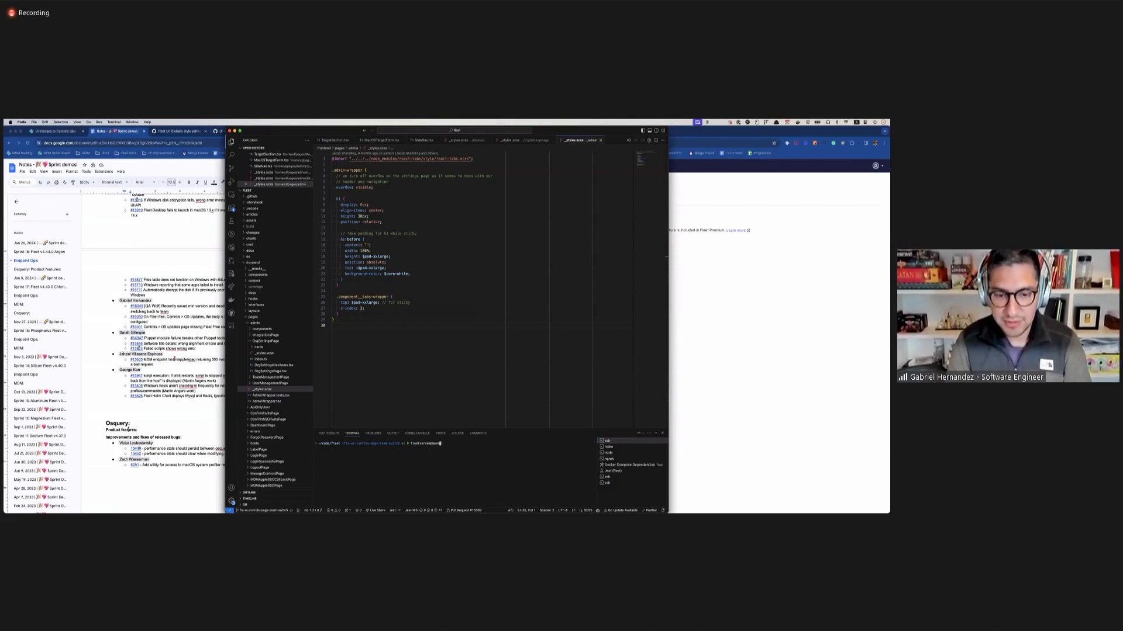
type("mdmpremium")
key("Return")
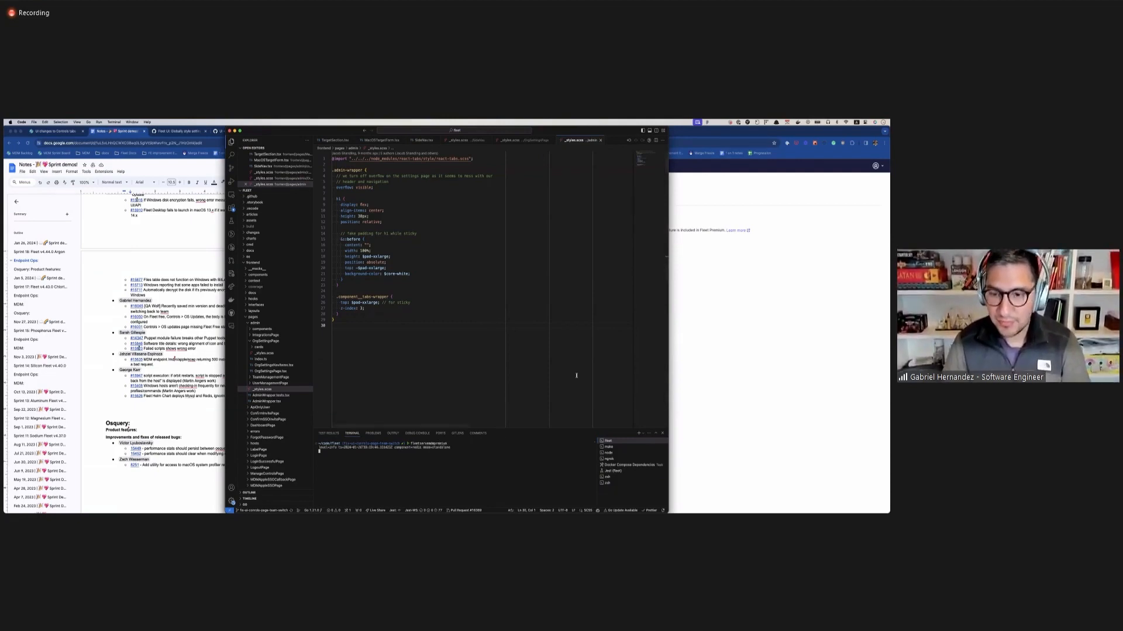
left_click(740, 388)
key("super+r")
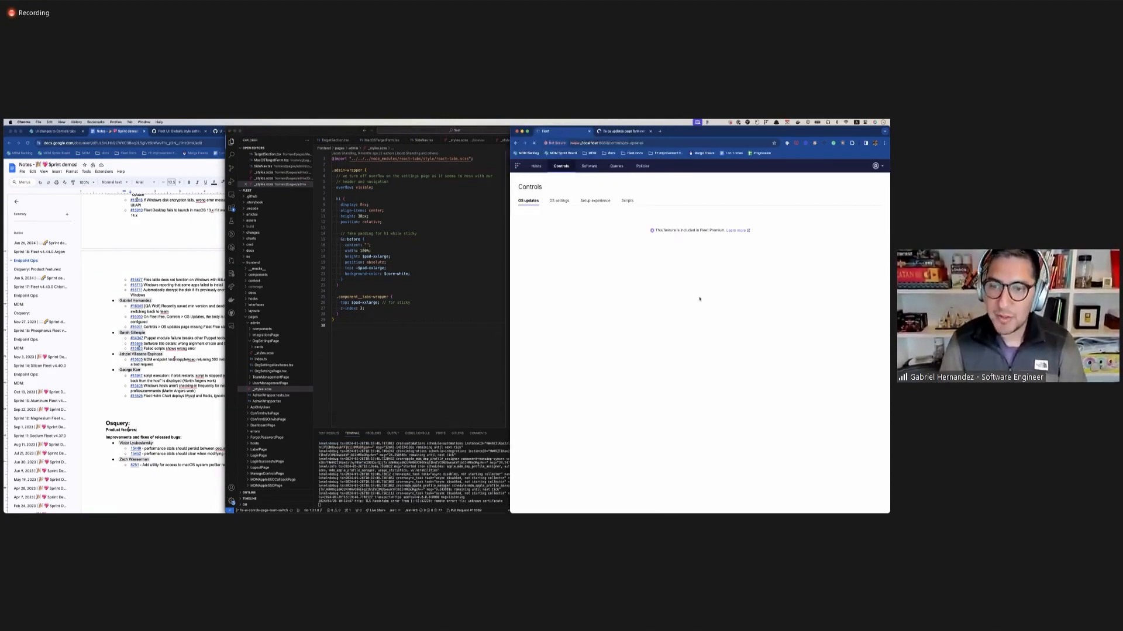
Save a changed macOS minimum version for No team, and switch to another team and back to No team.
left_click(565, 339)
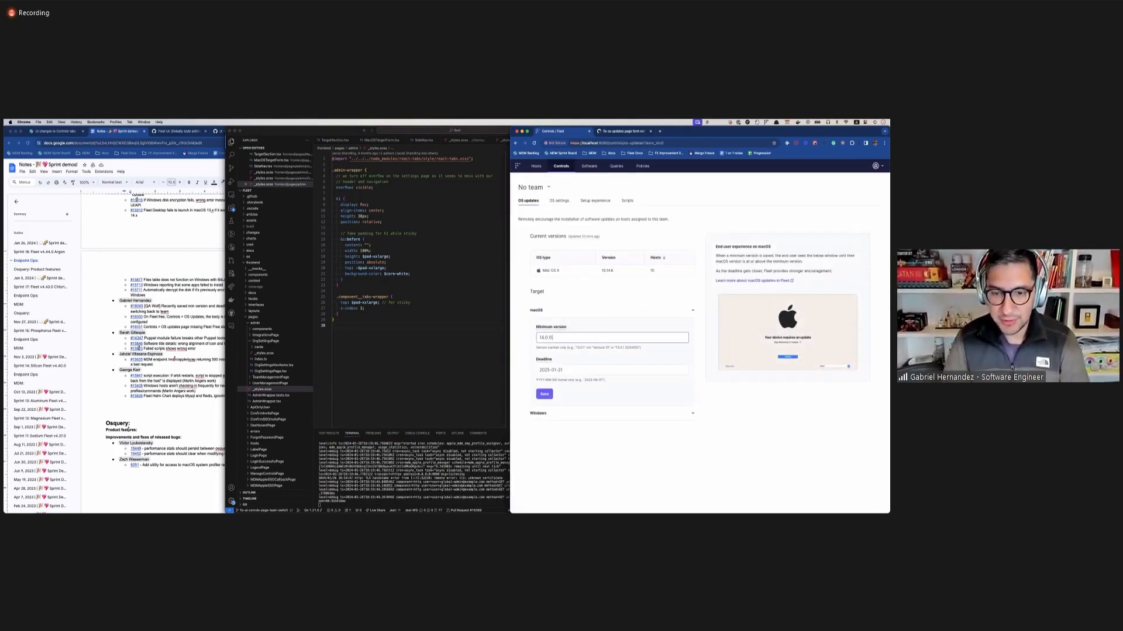
left_click(547, 395)
left_click(534, 186)
left_click(532, 212)
left_click(534, 187)
left_click(534, 201)
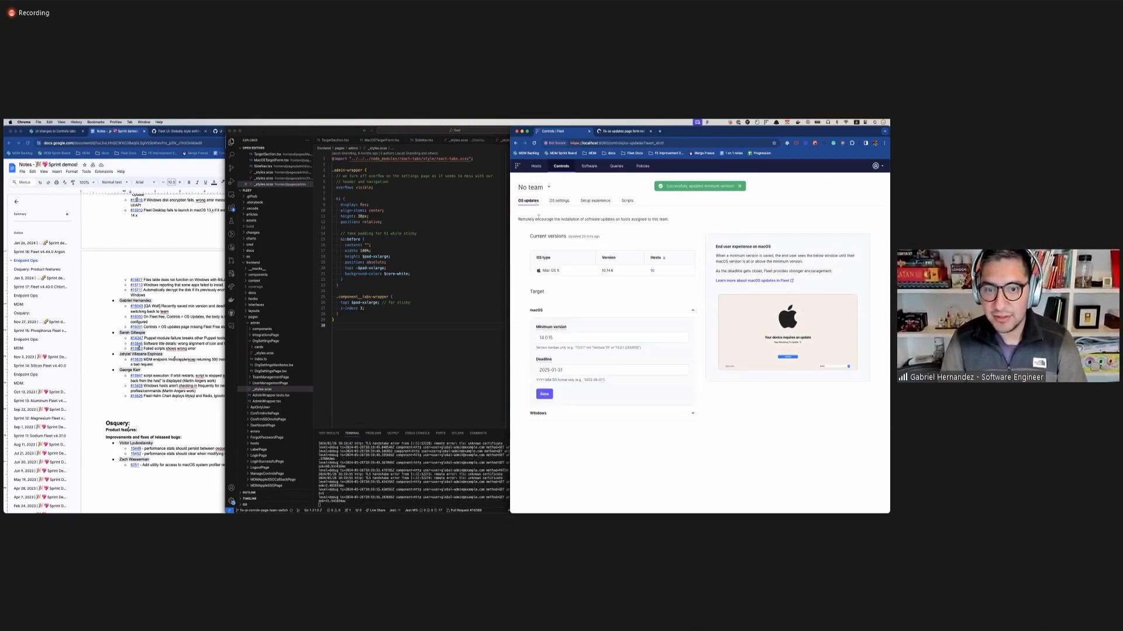
left_click(557, 337)
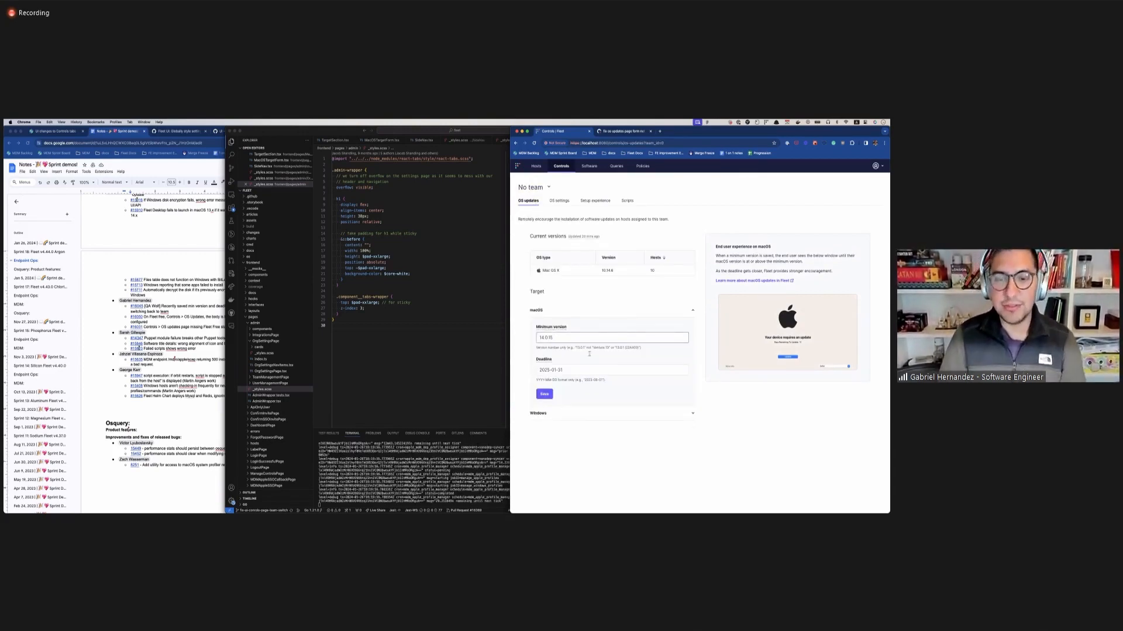
left_click(778, 429)
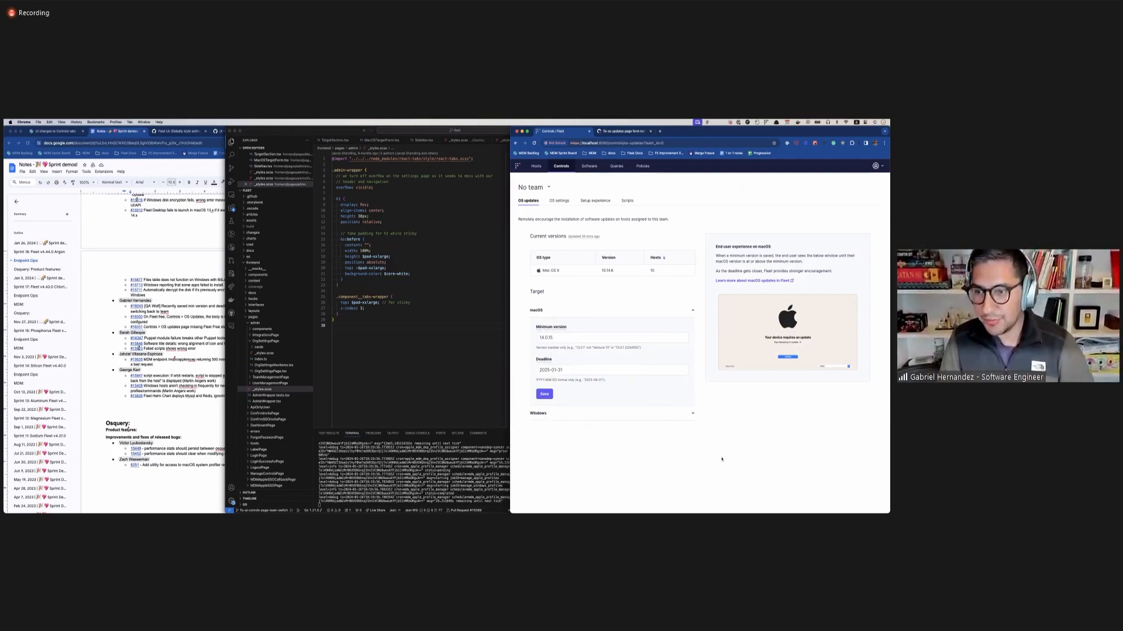
right_click(762, 429)
left_click(725, 401)
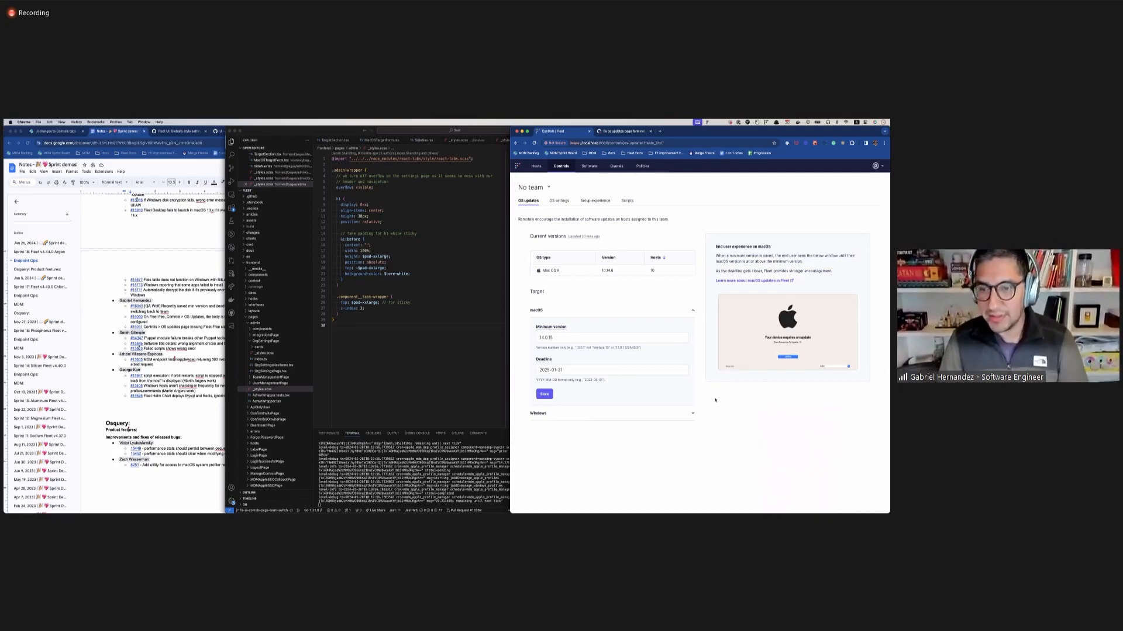
left_click(416, 394)
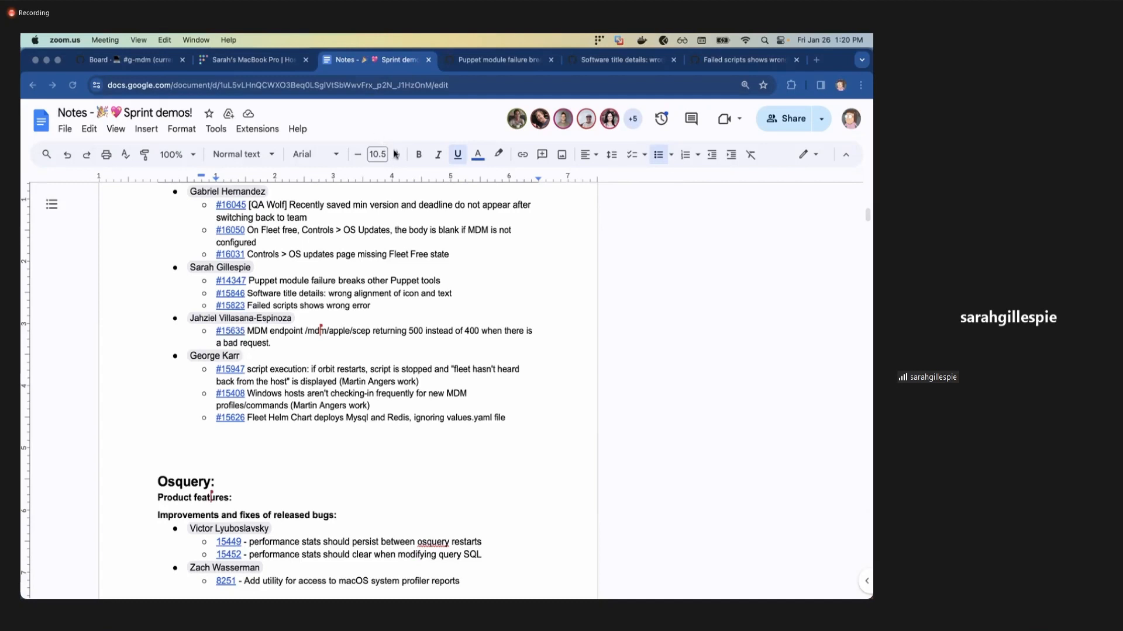
Review the GitHub issues on the Puppet module failure and the software title details alignment, reading the latter through to its closing comment.
left_click(493, 61)
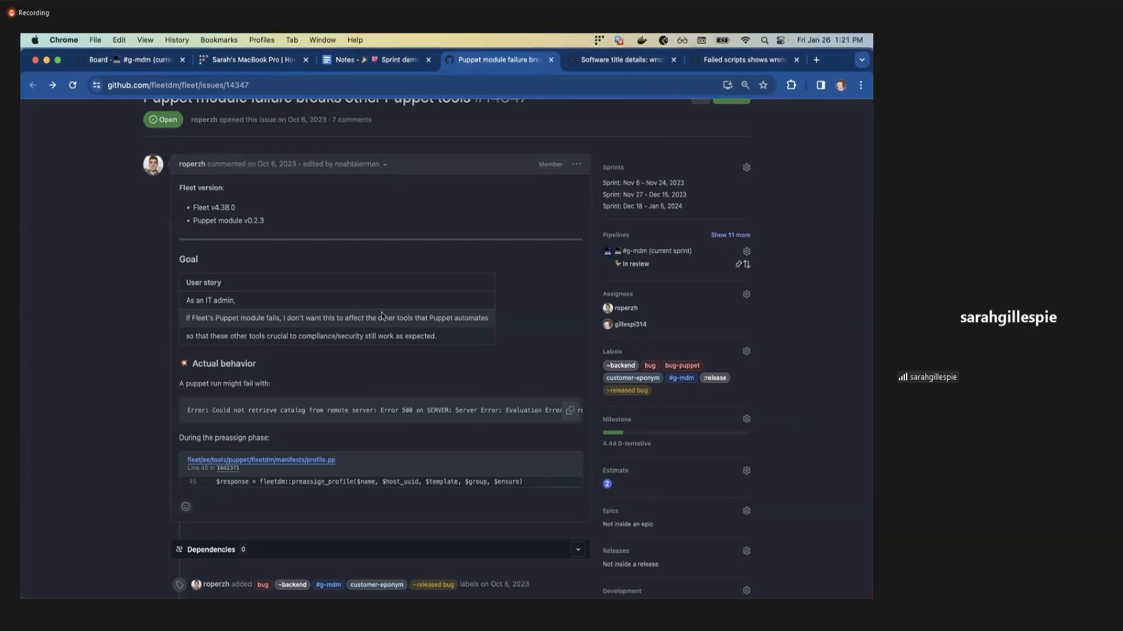
left_click(629, 59)
scroll(531, 269, "up", 20)
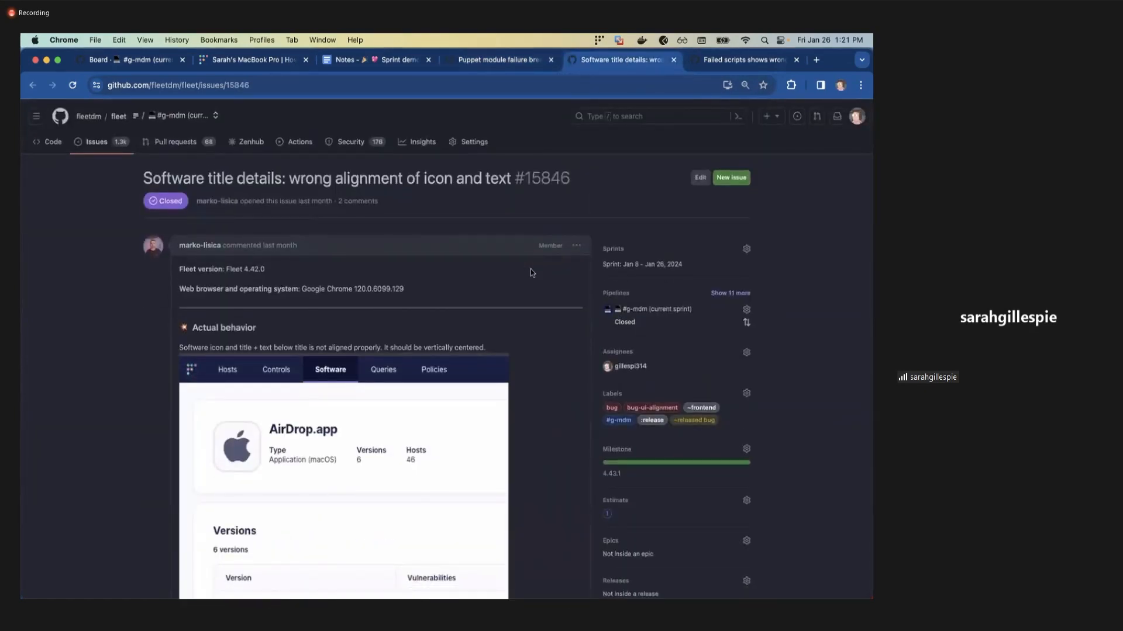
scroll(532, 272, "down", 5)
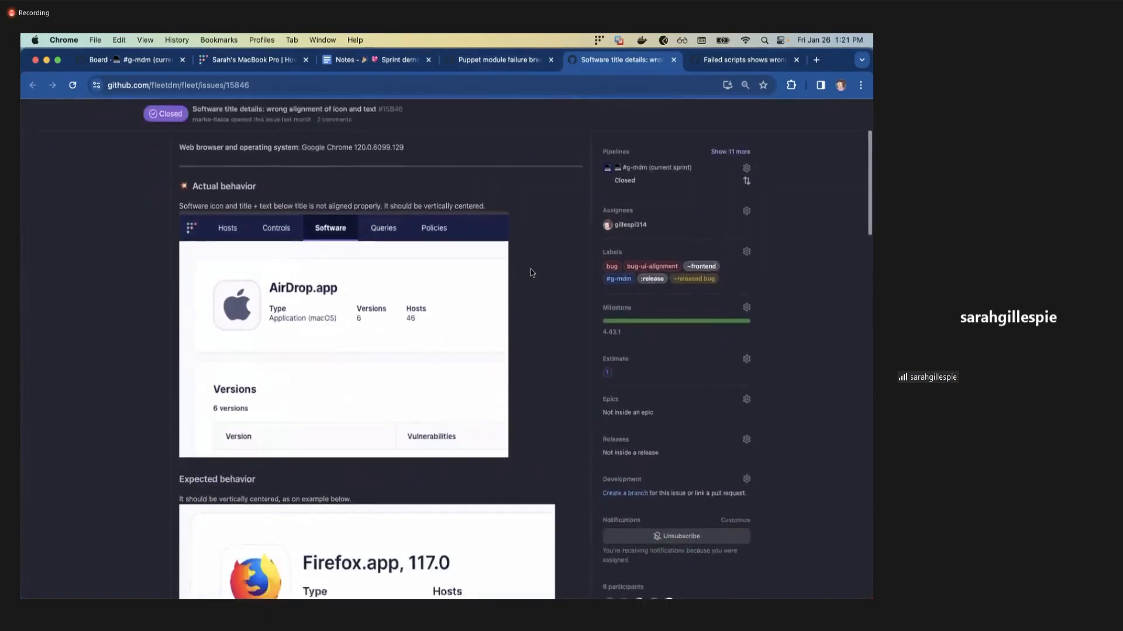
scroll(531, 273, "down", 20)
scroll(531, 272, "down", 18)
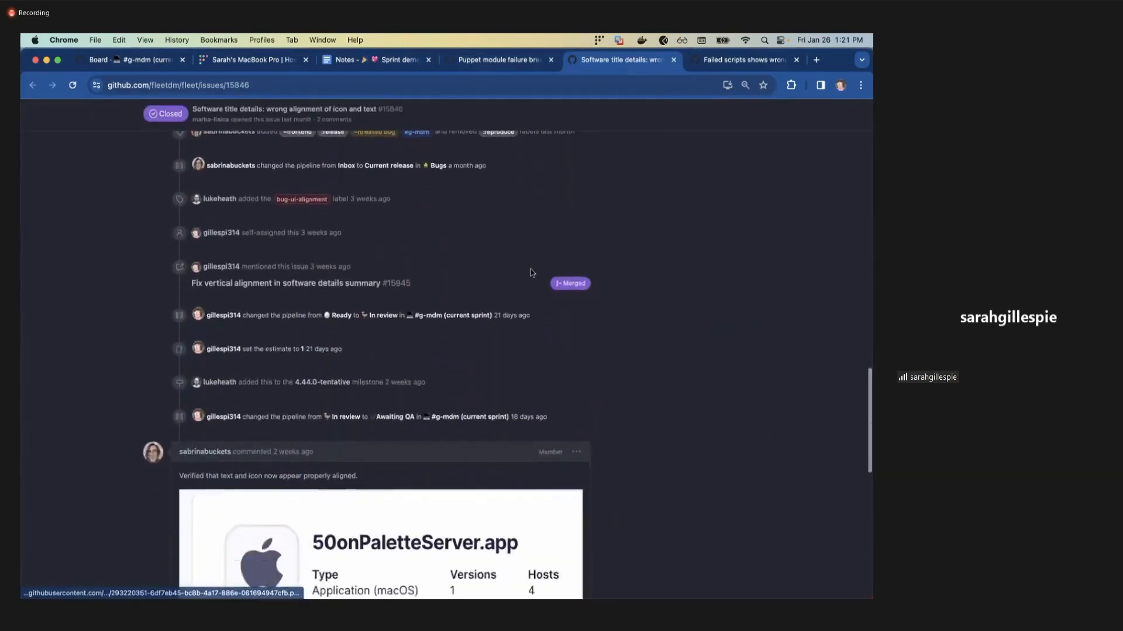
scroll(531, 272, "down", 15)
scroll(531, 273, "down", 2)
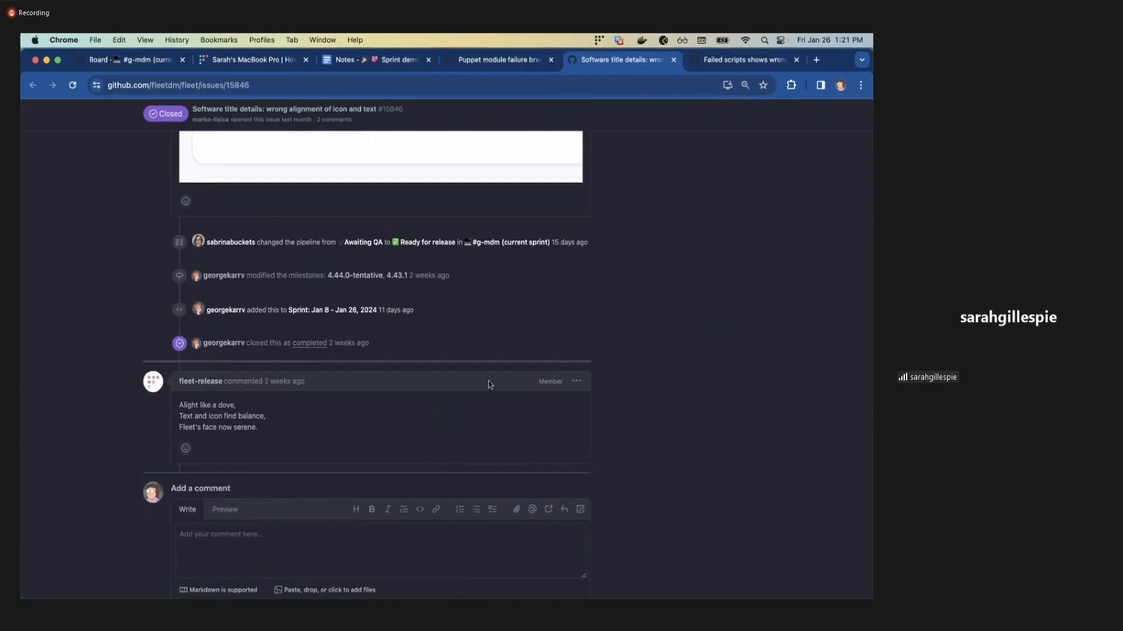
Review the GitHub issue about failed scripts showing the wrong error, including its description and activity history.
left_click(717, 58)
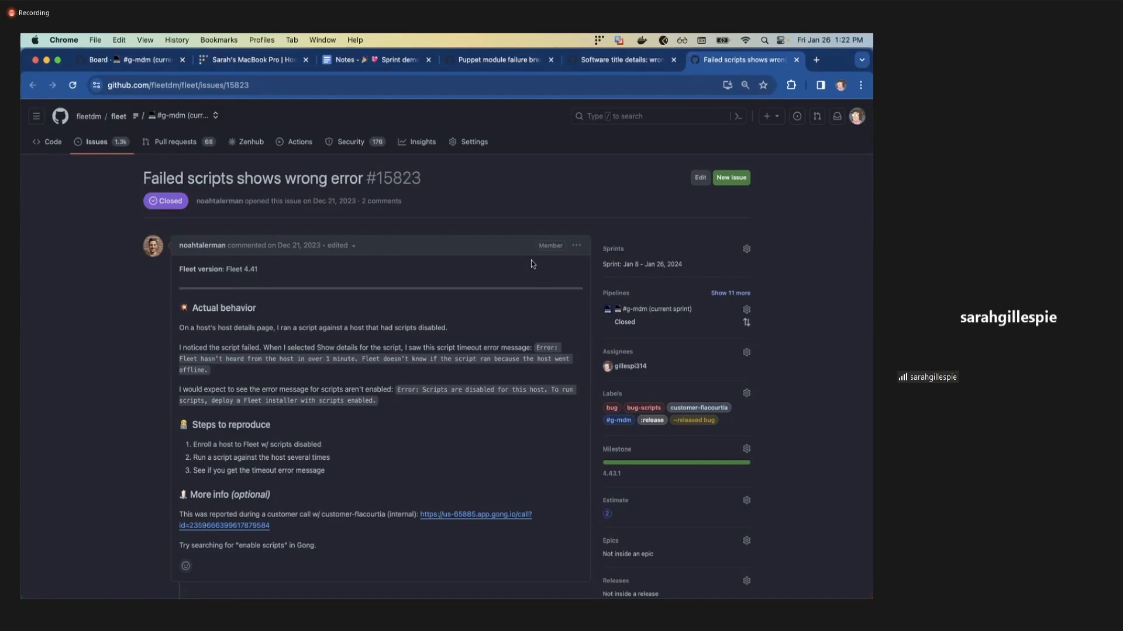
scroll(531, 261, "down", 5)
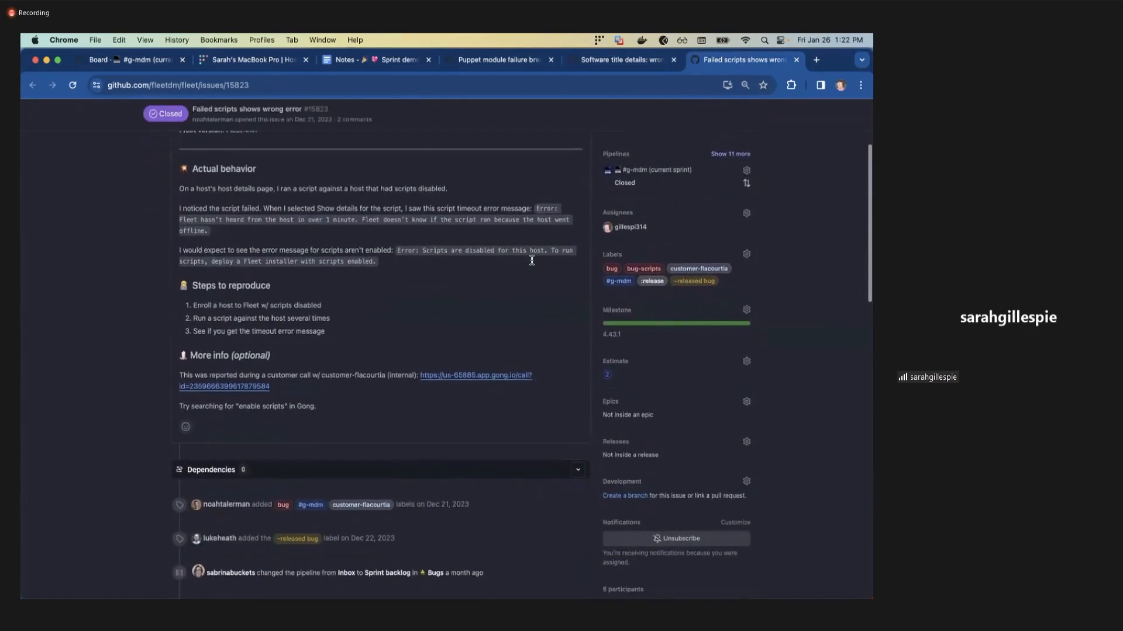
scroll(531, 261, "down", 10)
scroll(531, 261, "down", 12)
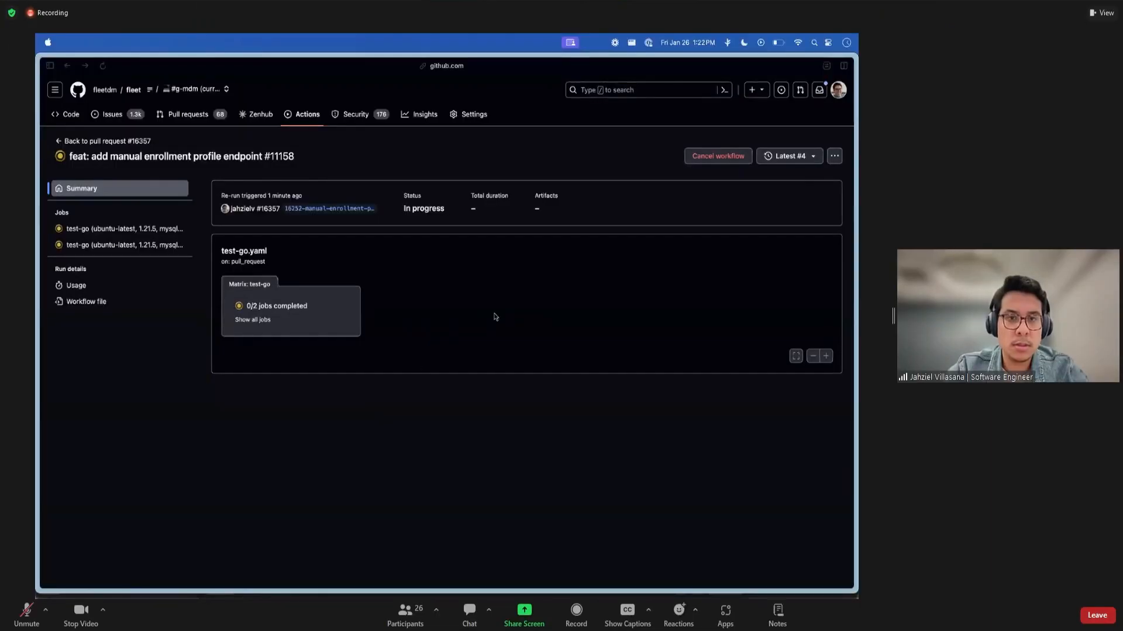
Switch to the sprint demo notes and open linked issue #15635 about the /mdm/apple/scep endpoint.
key("ctrl+Up")
left_click(539, 328)
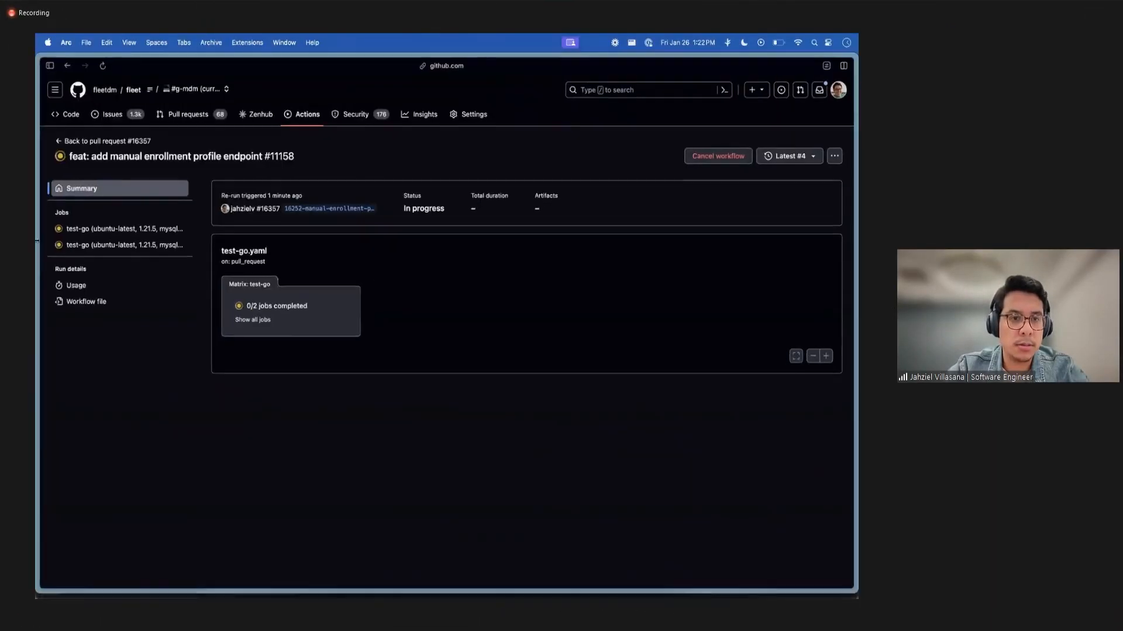
left_click(91, 310)
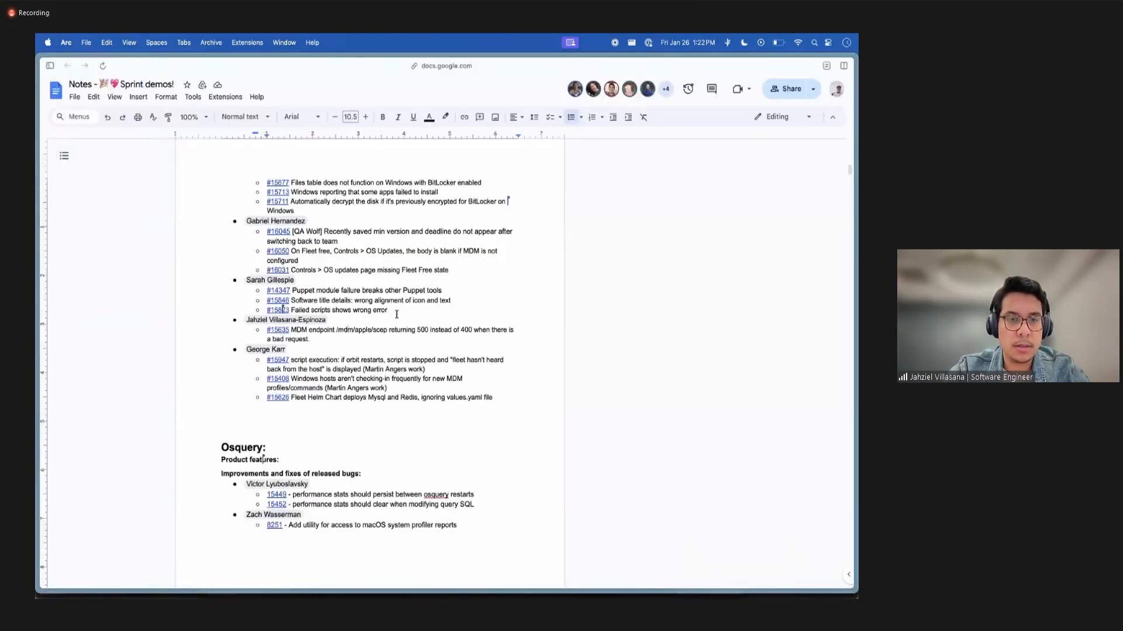
left_click(280, 331)
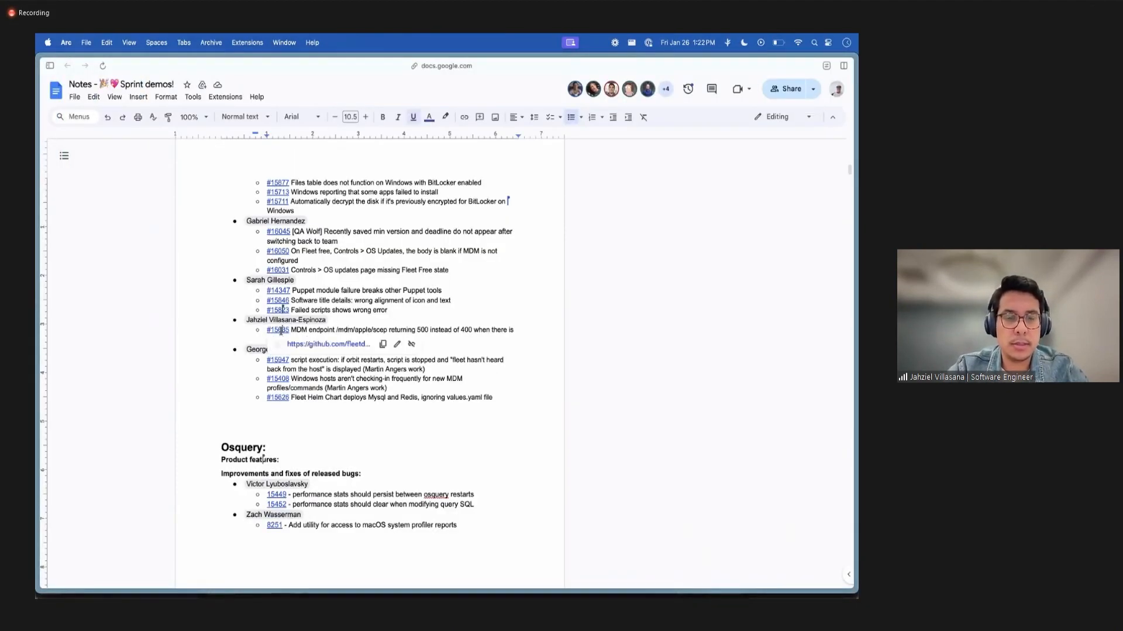
left_click(346, 350)
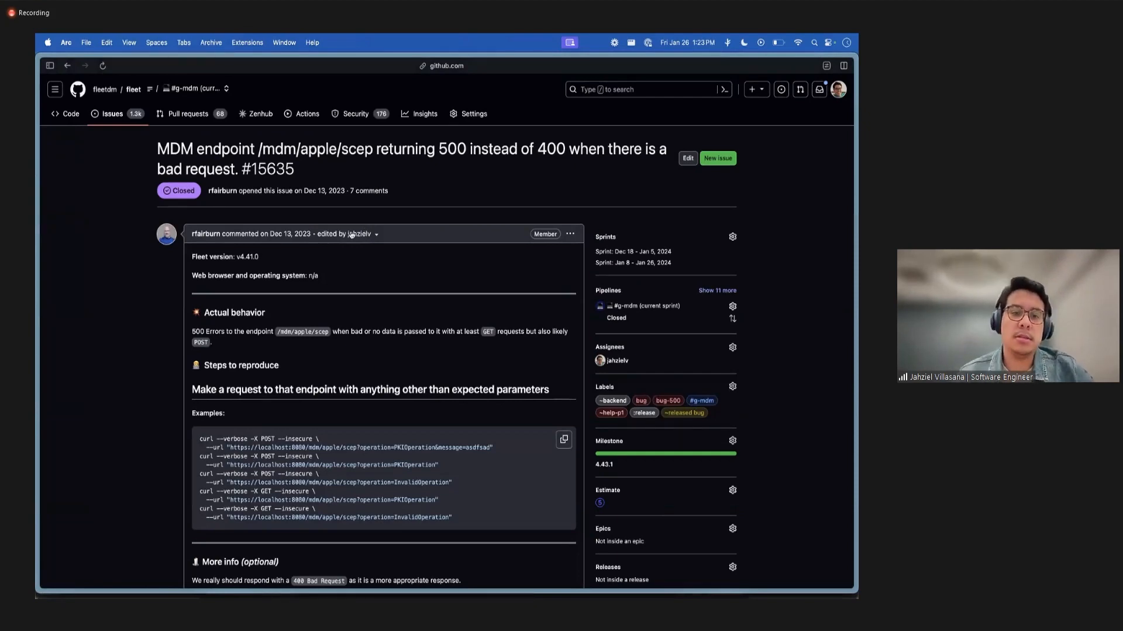
Switch to Bruno and send the scep GET request to /mdm/apple/scep without any query parameters.
key("ctrl+Up")
left_click(329, 459)
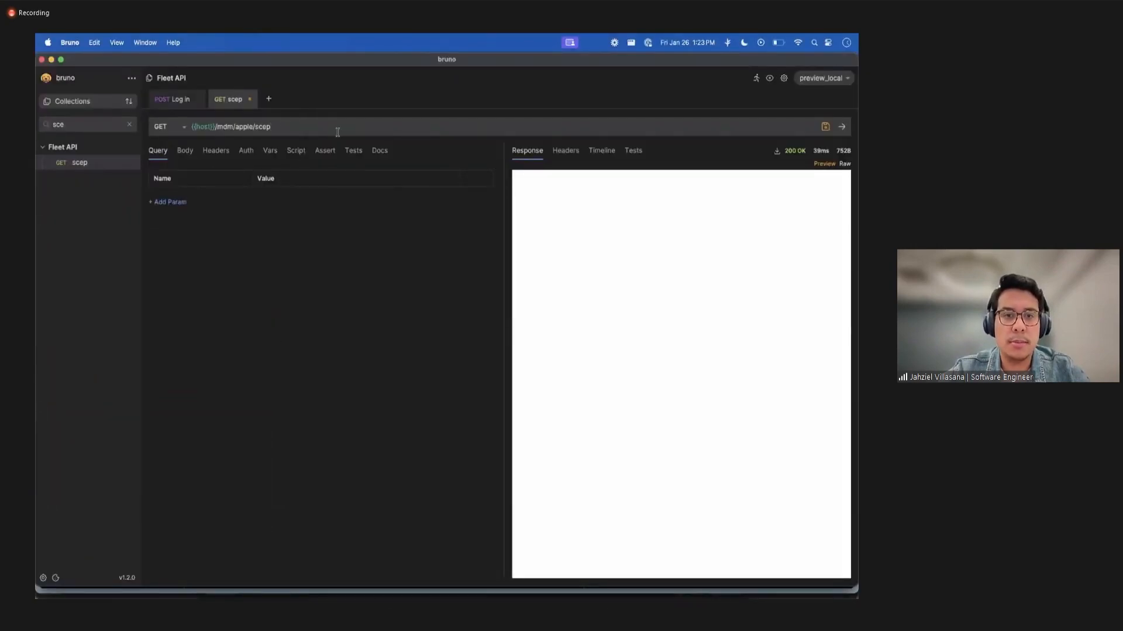
key("super+Return")
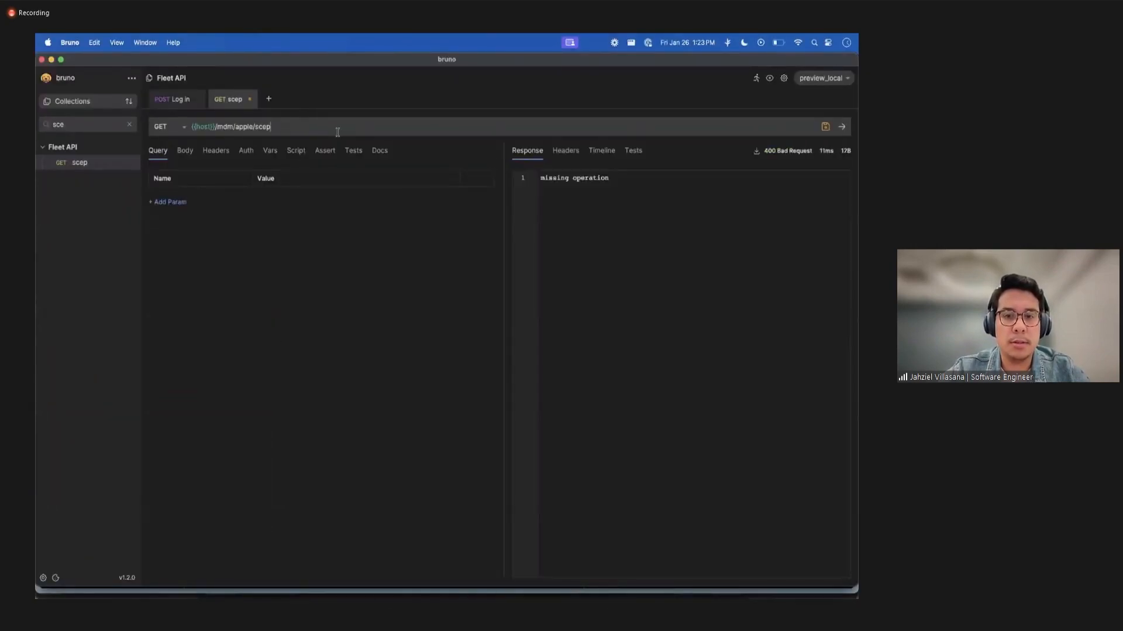
Add the query parameter operation=foobar to the scep GET request, resend it, and examine the response.
left_click(639, 186)
type("operation=foobar")
key("super+Return")
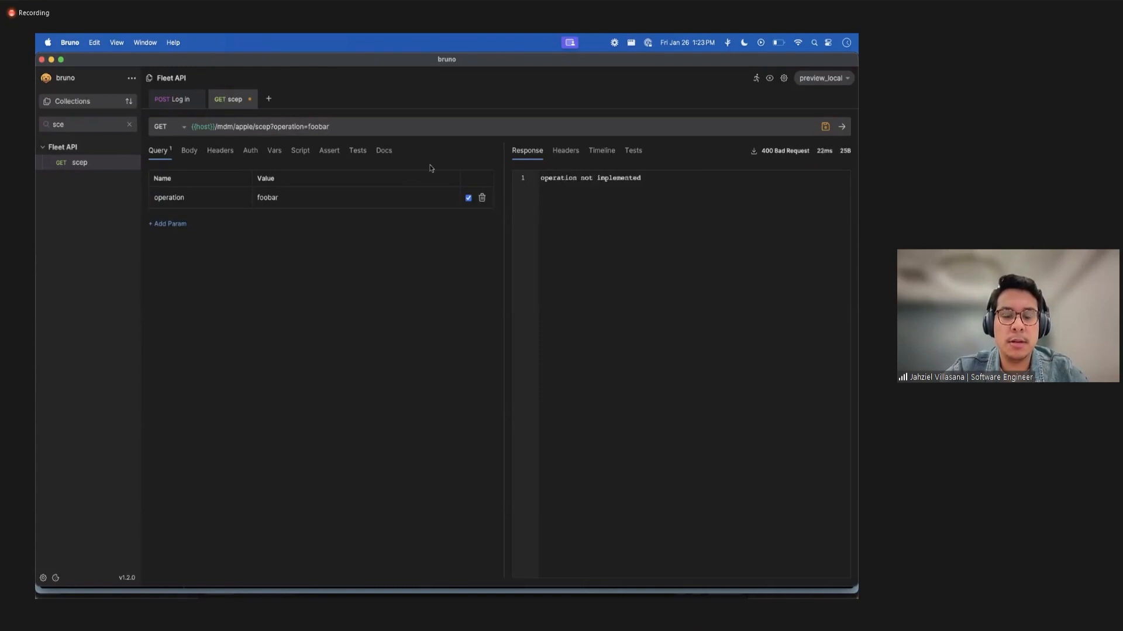
double_click(616, 178)
left_click(746, 217)
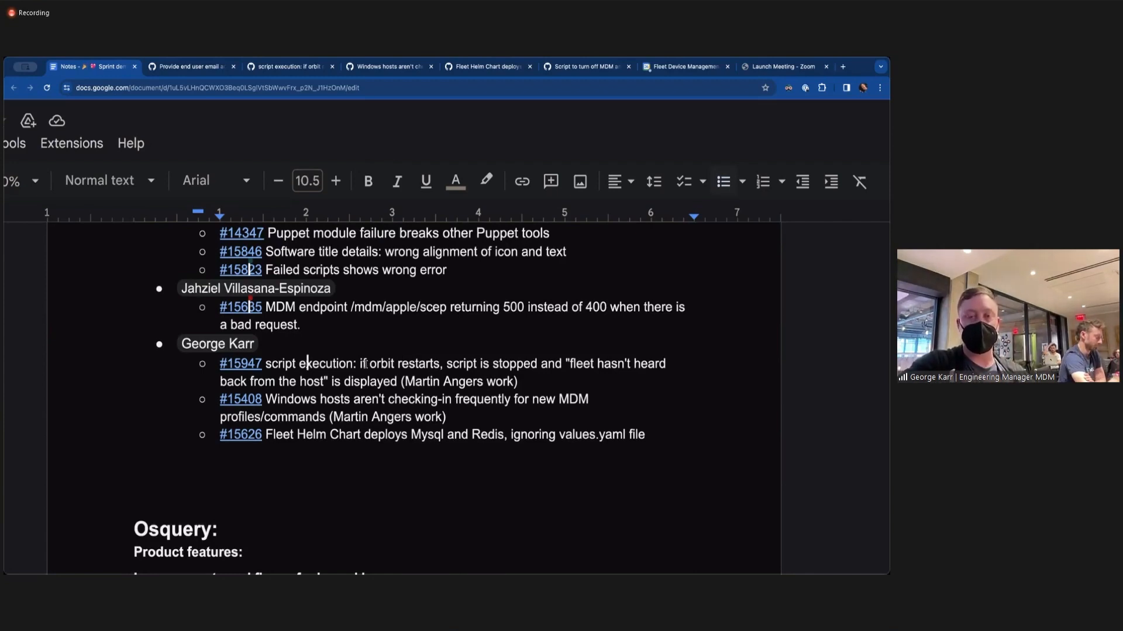
Review the sprint demo notes on script execution when orbit restarts, Windows host check-ins and the Fleet Helm Chart issue.
left_click_drag(357, 364, 478, 363)
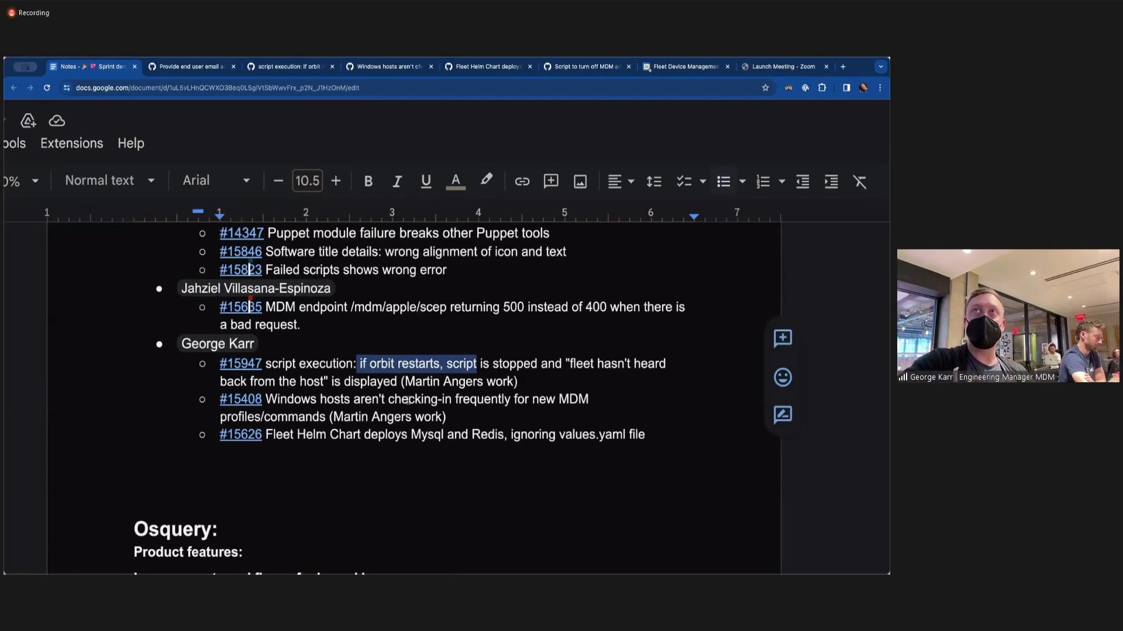
left_click(346, 401)
left_click_drag(267, 399, 351, 418)
left_click(351, 416)
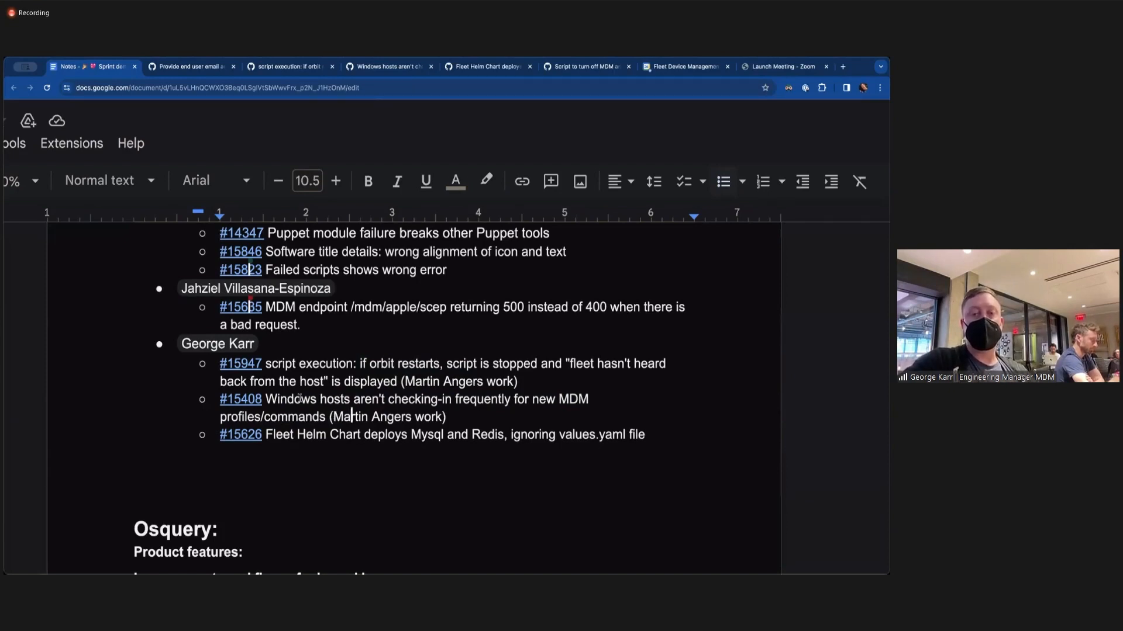
left_click_drag(301, 400, 331, 416)
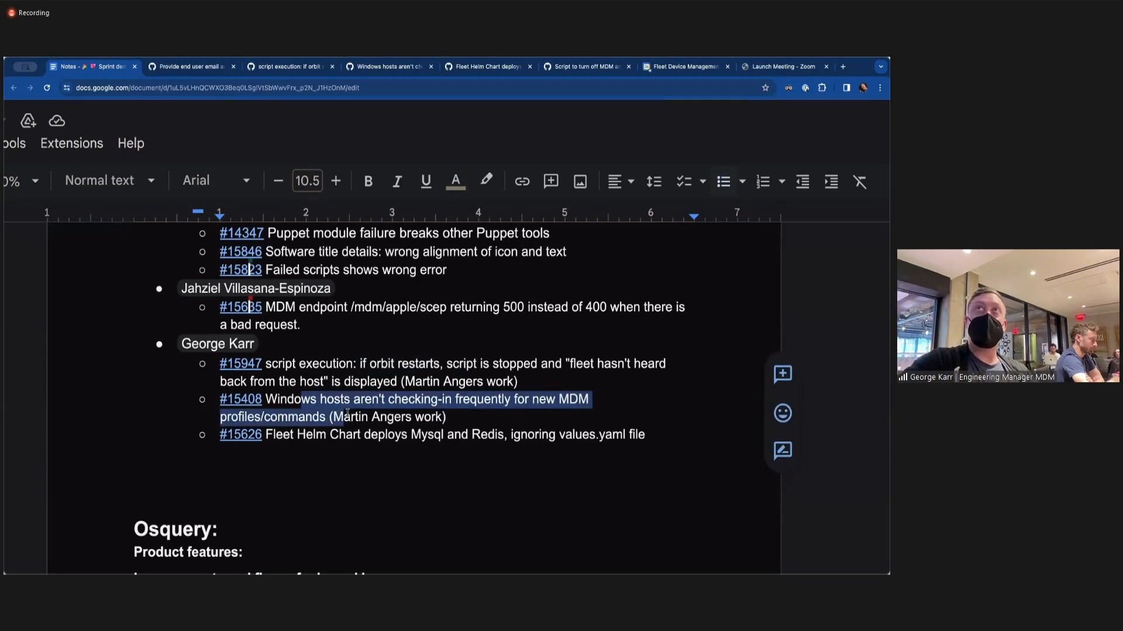
left_click(346, 403)
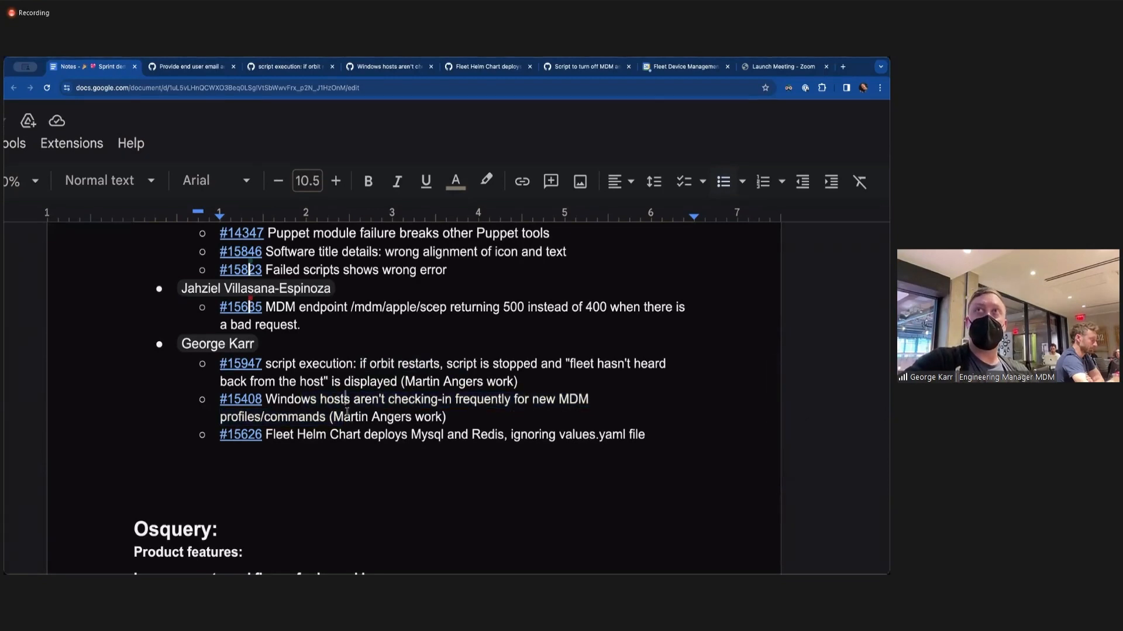
left_click(334, 452)
left_click(340, 434)
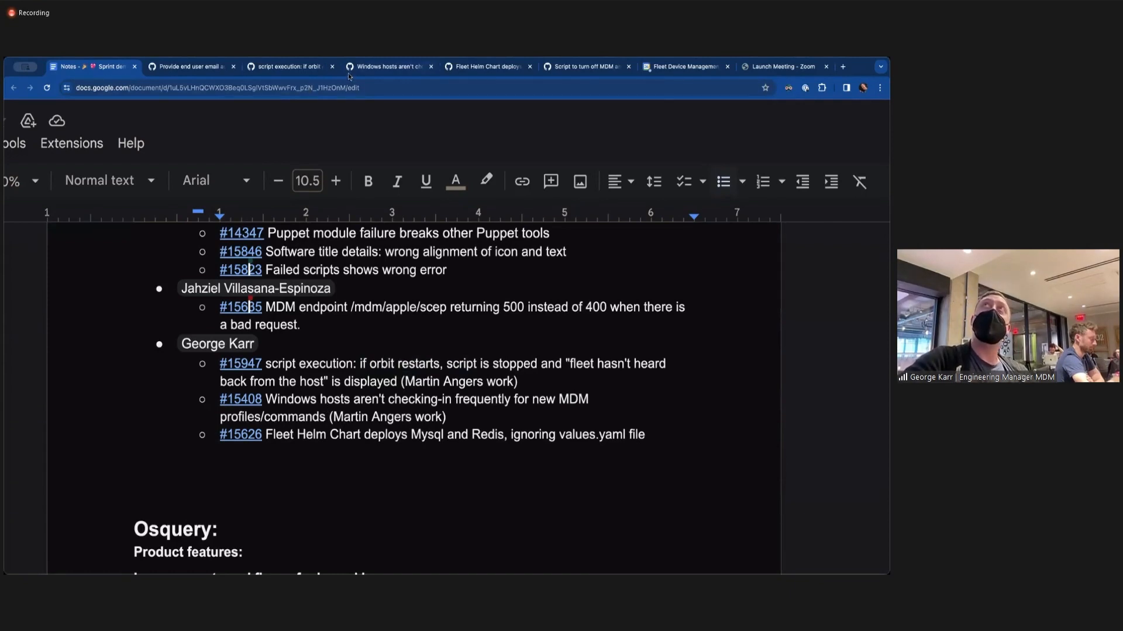
scroll(272, 401, "down", 5)
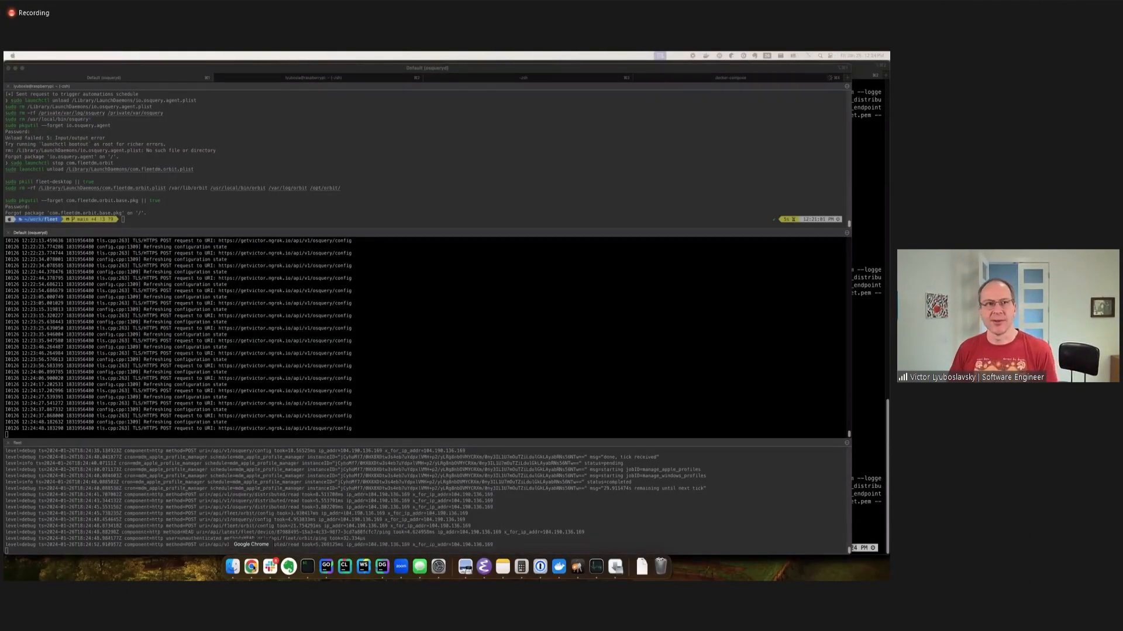
Switch to Fleet in Chrome and examine the policy automations for all teams, including the listened policies and ticket workflow.
left_click(251, 565)
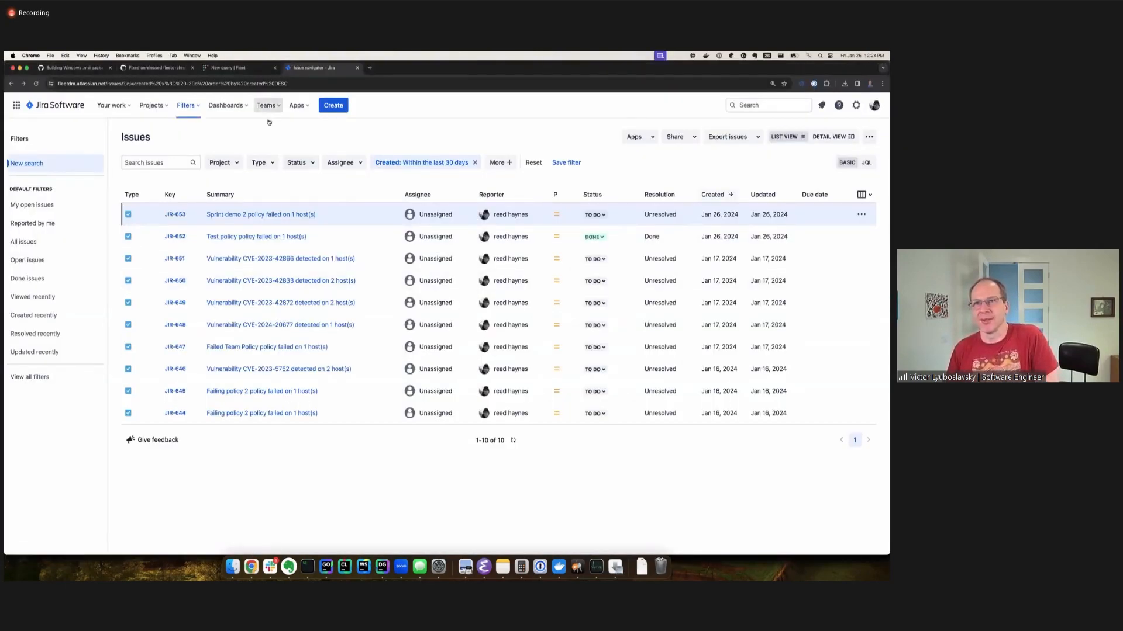
left_click(222, 68)
left_click(221, 105)
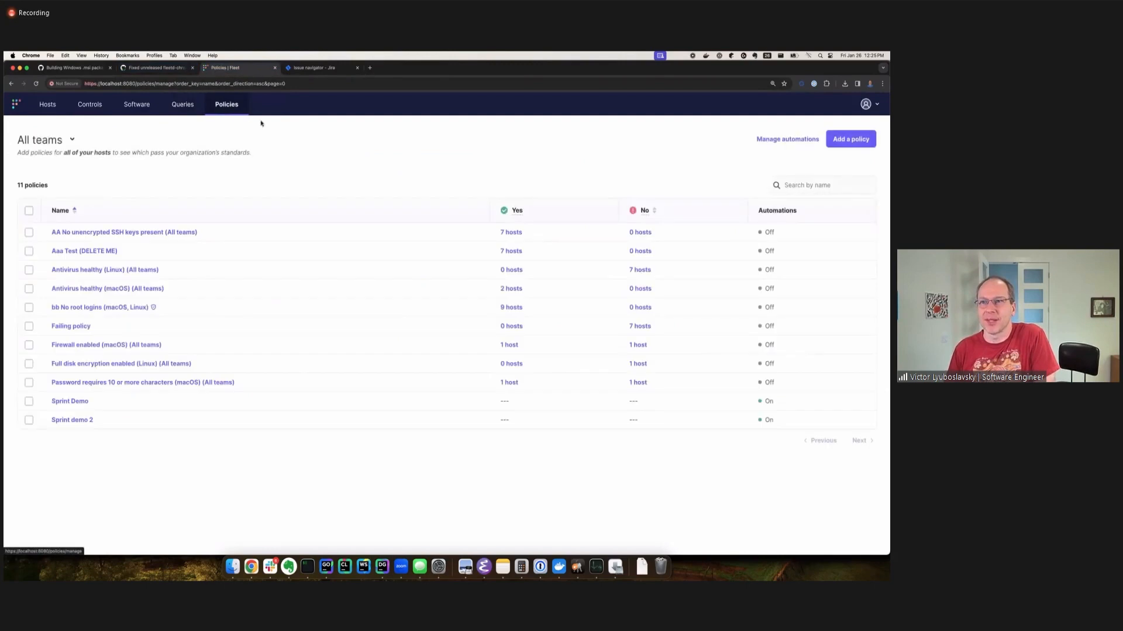
left_click(777, 141)
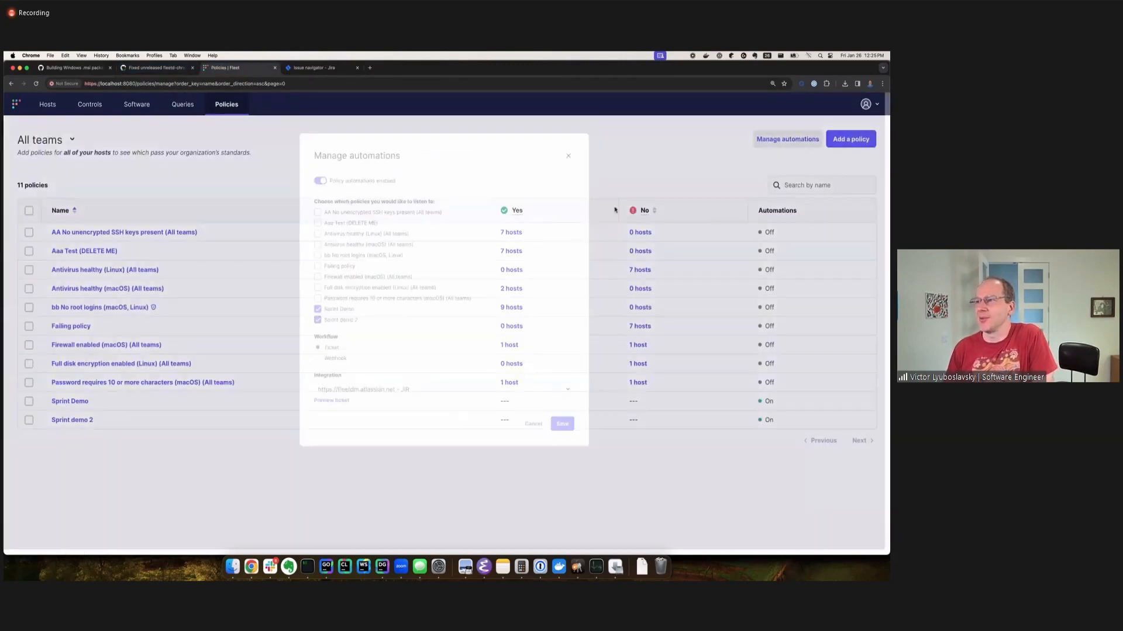
left_click_drag(325, 159, 398, 160)
left_click(370, 160)
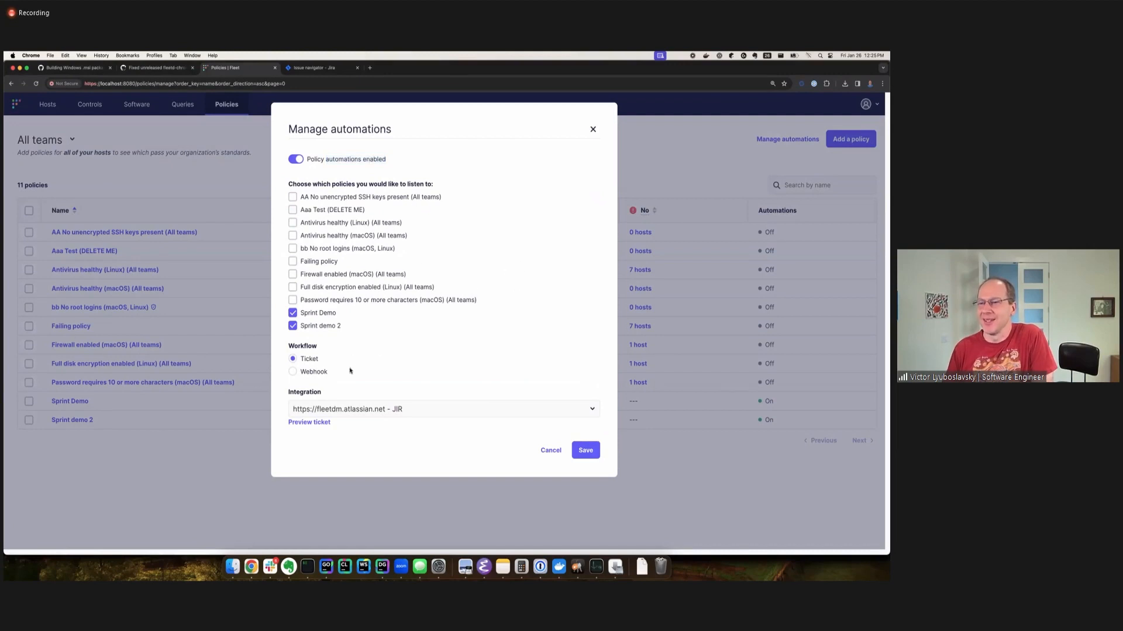
left_click(593, 129)
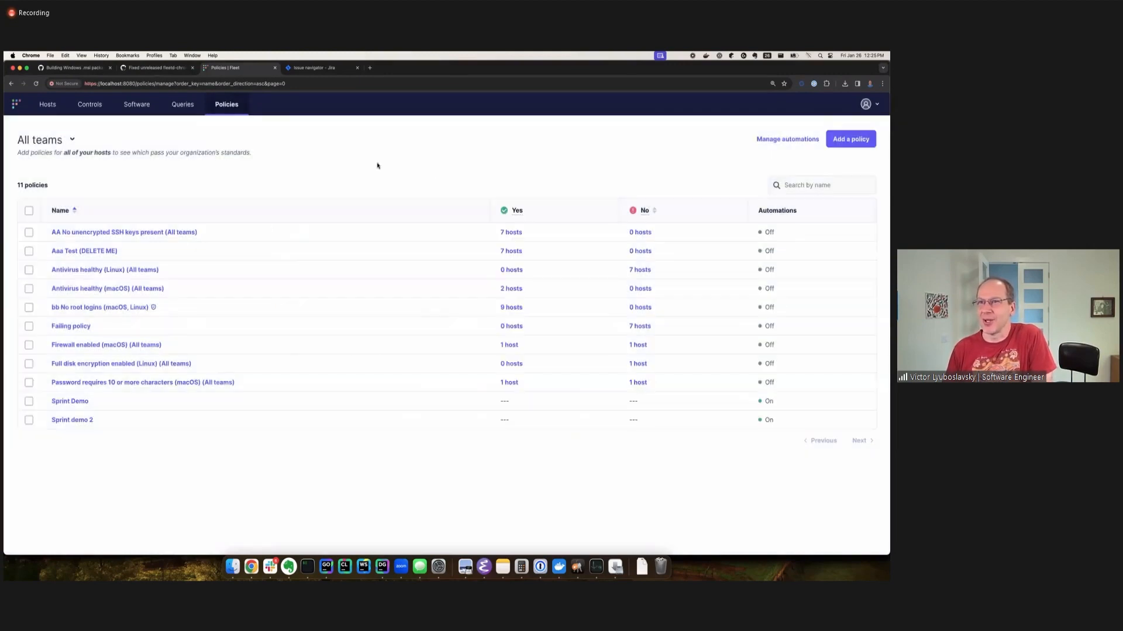
View the Jira issues created within the last 30 days, and recheck Fleet's policy automation settings.
left_click(313, 68)
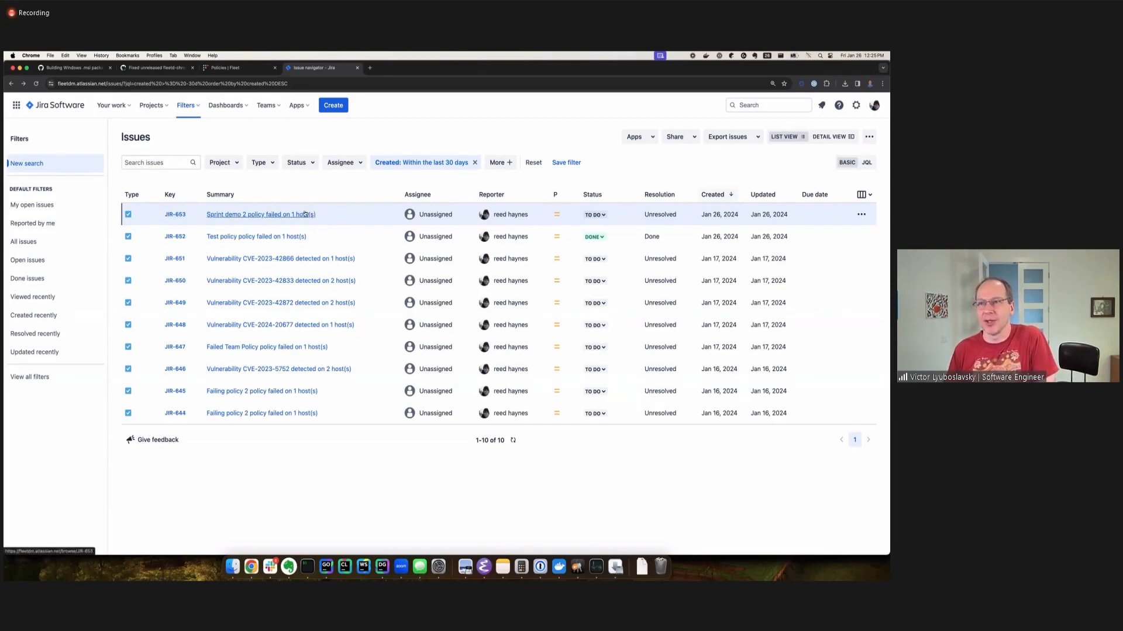
left_click(252, 70)
left_click(802, 141)
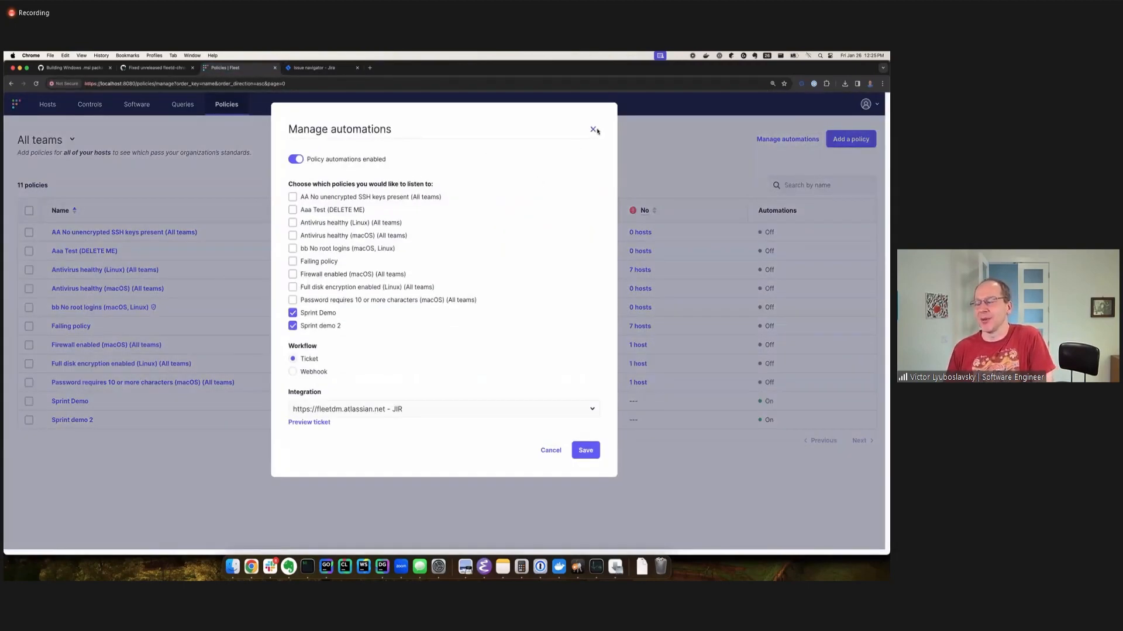
left_click(593, 130)
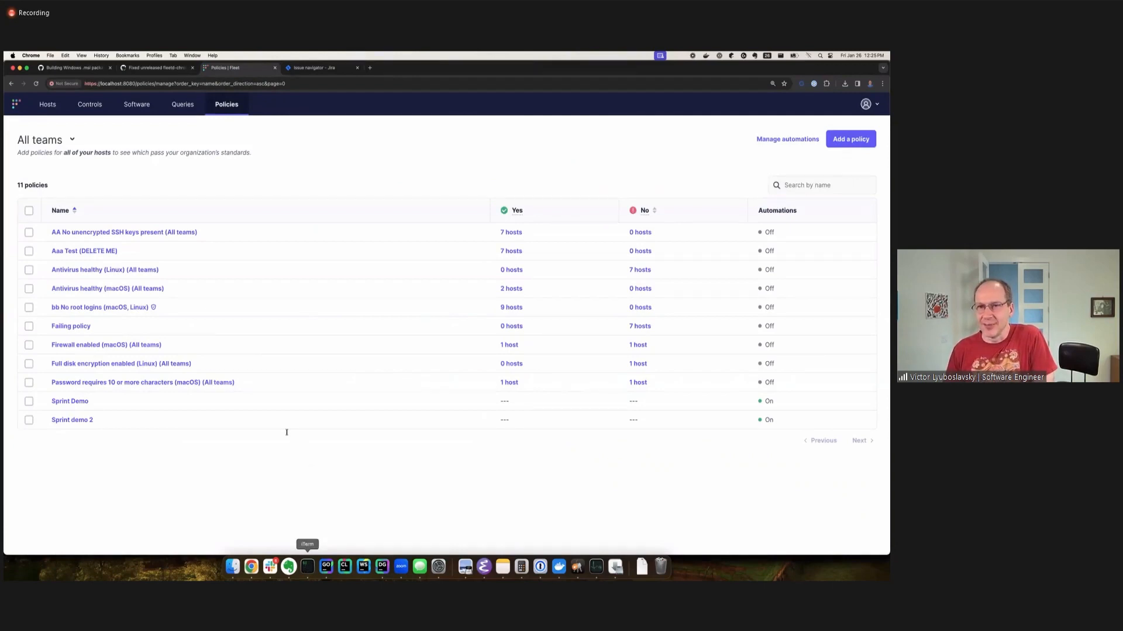
left_click(307, 566)
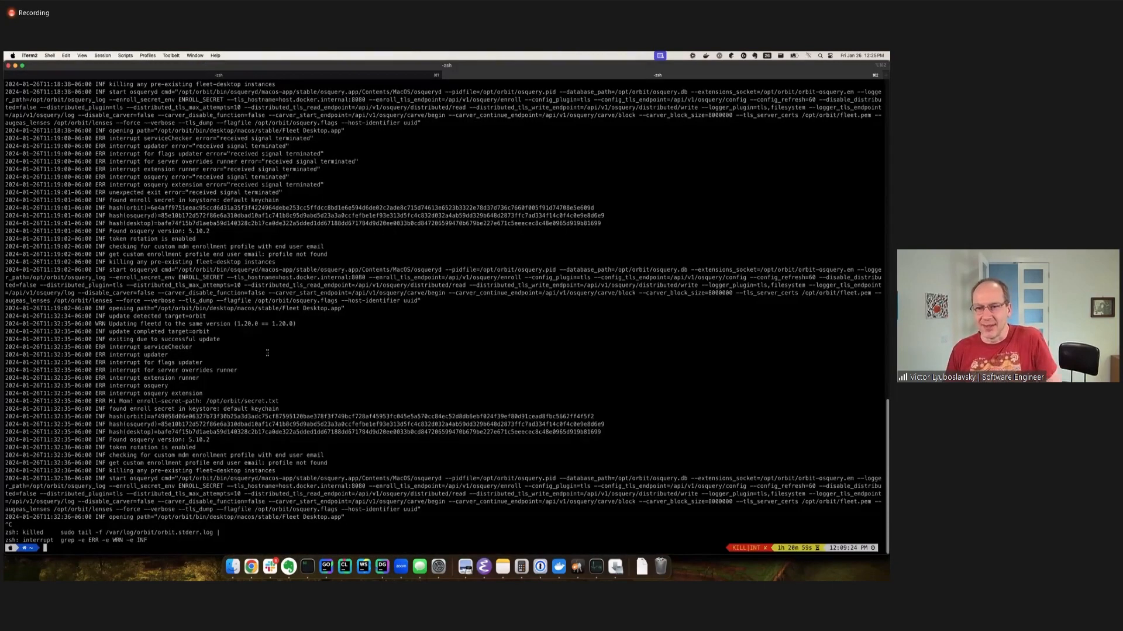
left_click(206, 71)
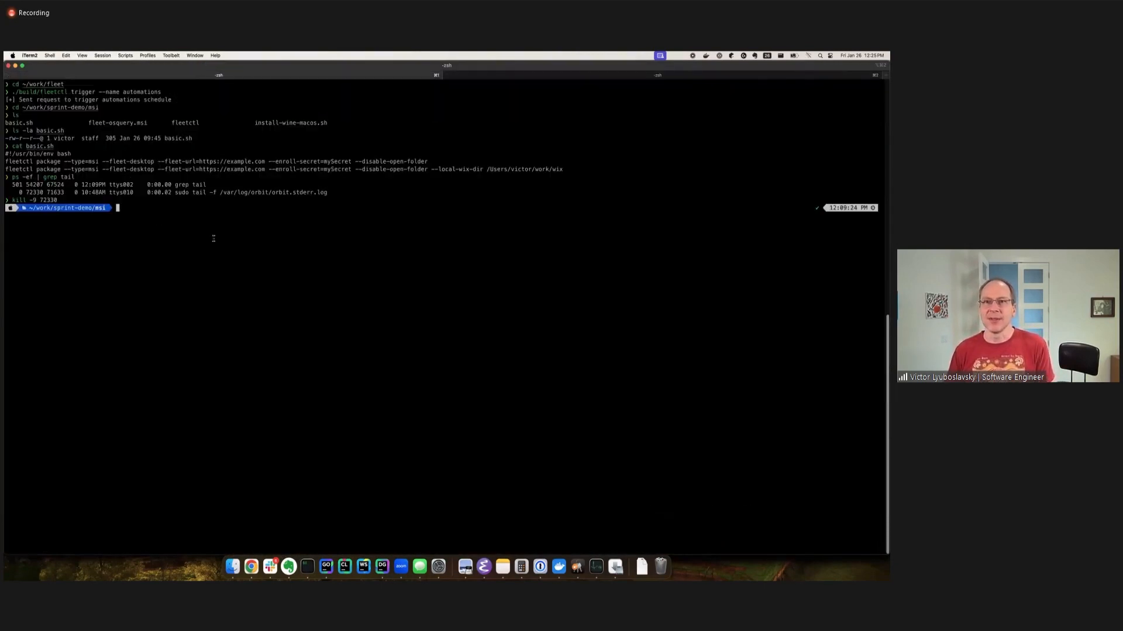
double_click(24, 169)
left_click(125, 208)
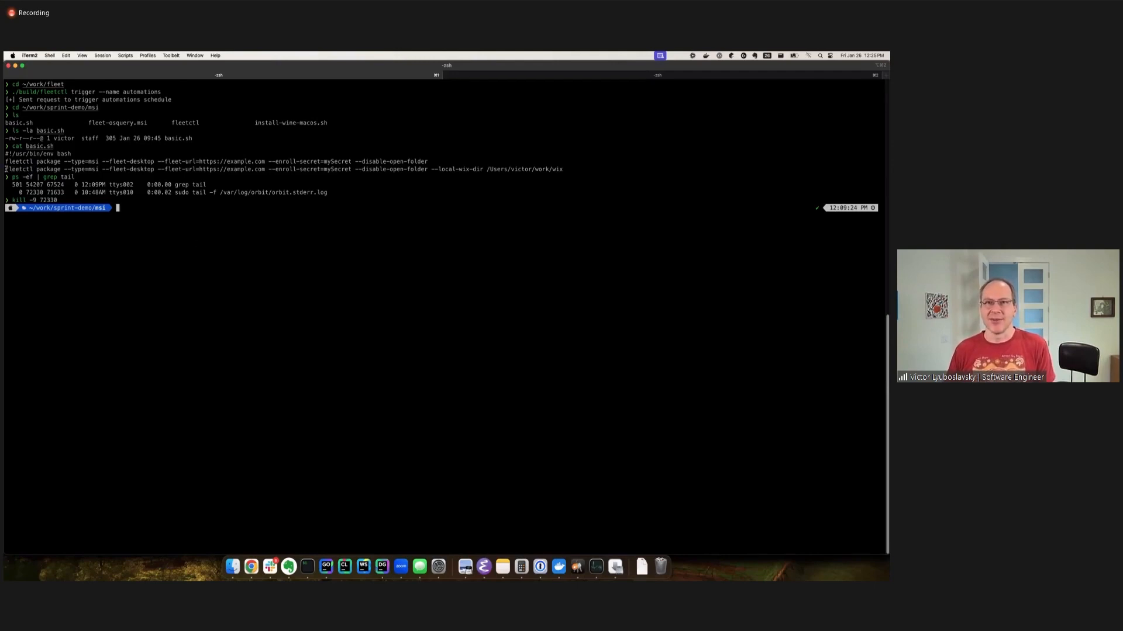
left_click_drag(6, 169, 389, 159)
left_click(31, 157)
type("./fleetctl")
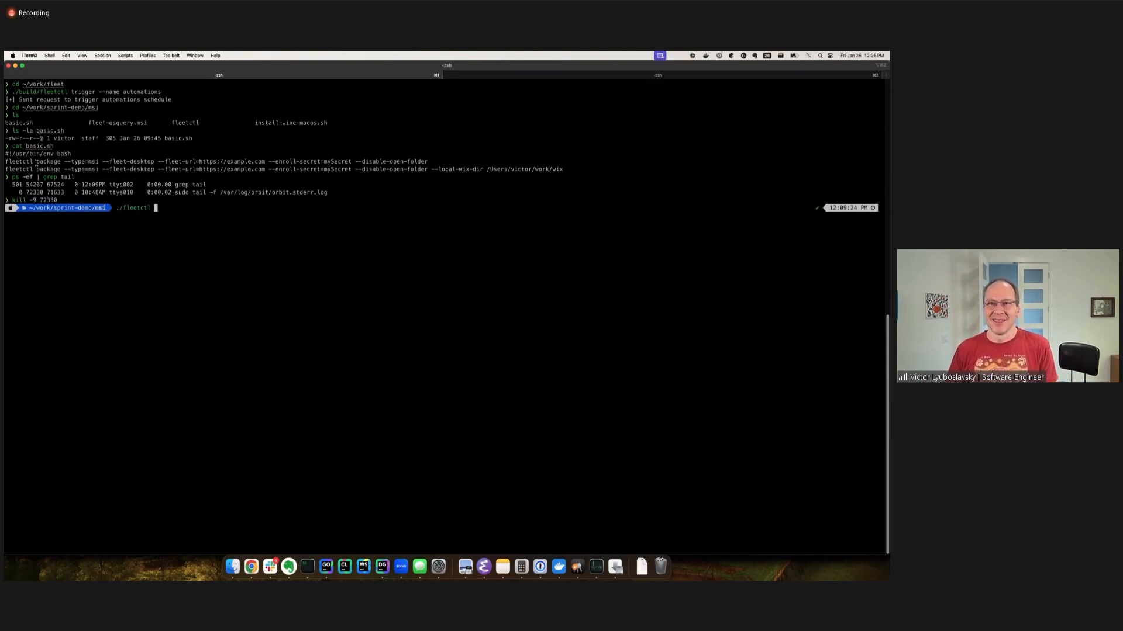
left_click_drag(37, 162, 426, 161)
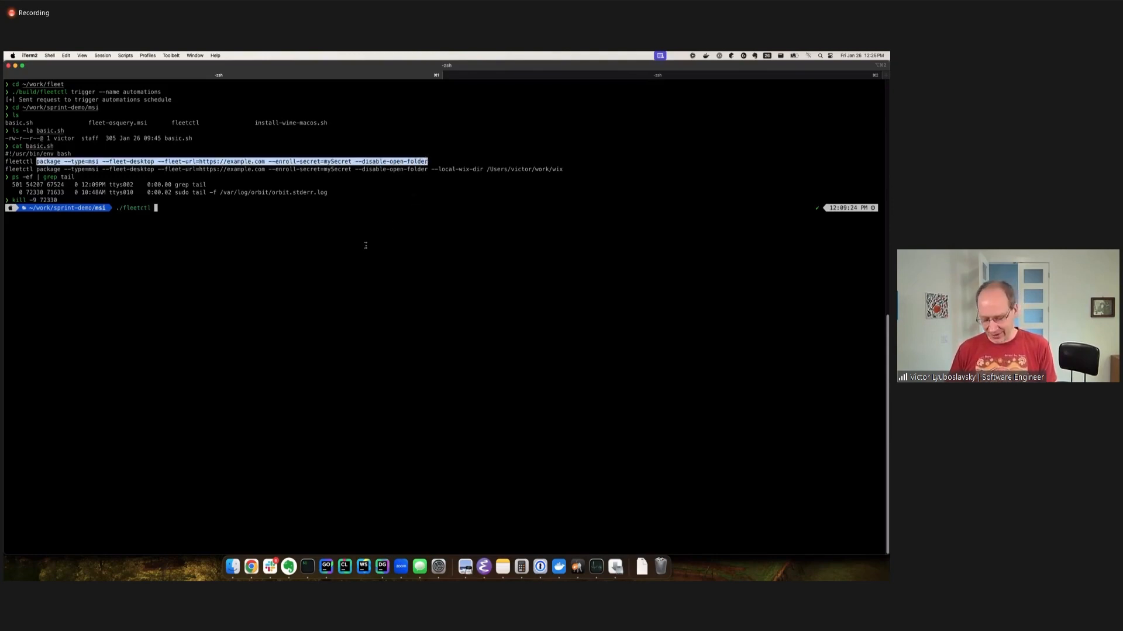
key("super+v")
key("Return")
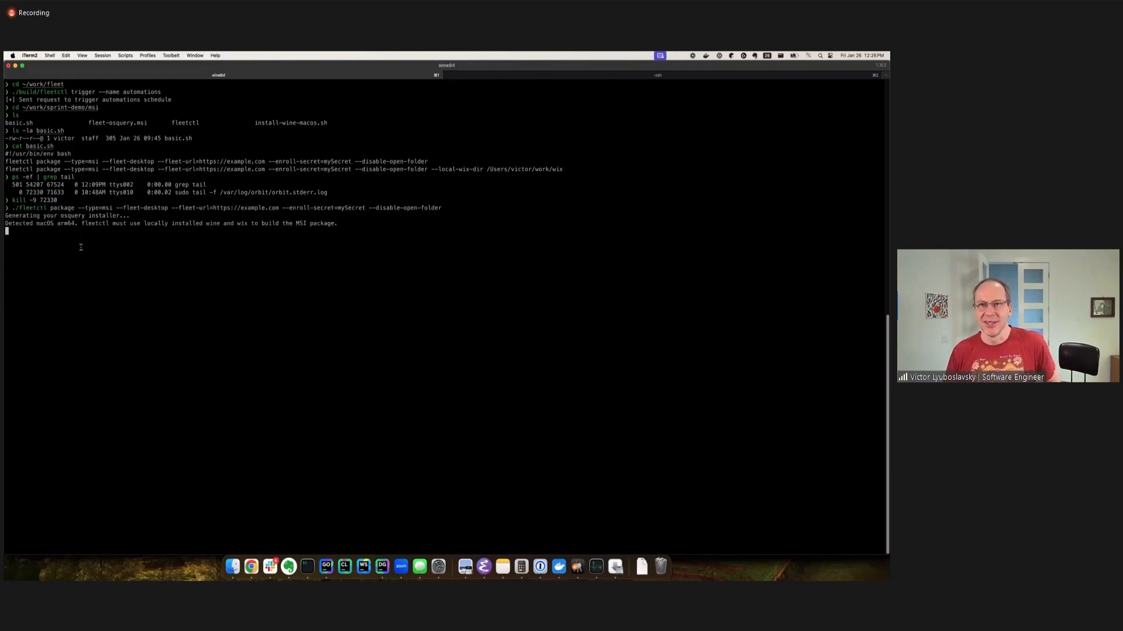
Examine the package build output, focusing on the macOS arm64 detection and the wix download URL.
left_click_drag(32, 222, 78, 224)
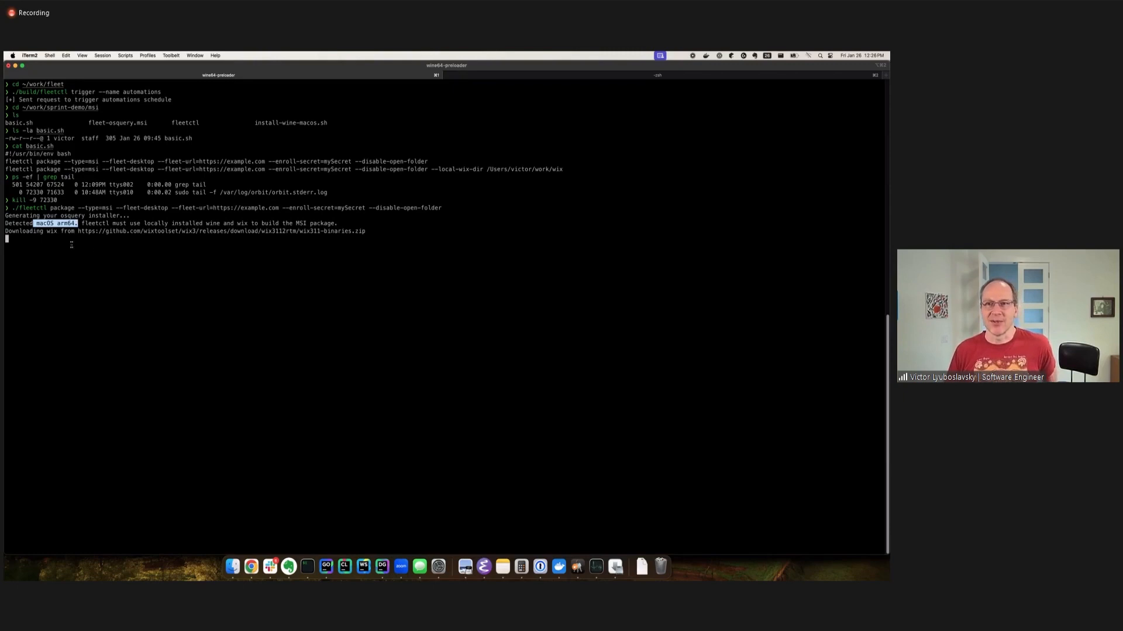
left_click(34, 235)
left_click_drag(19, 231, 373, 232)
left_click(367, 232)
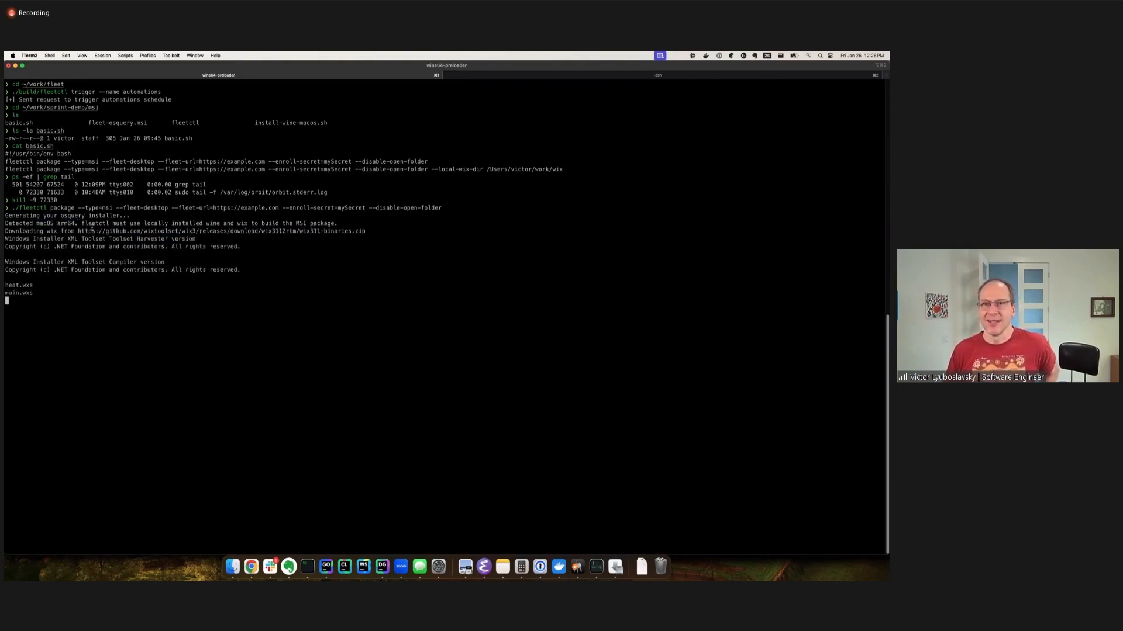
left_click_drag(66, 231, 268, 231)
left_click(236, 229)
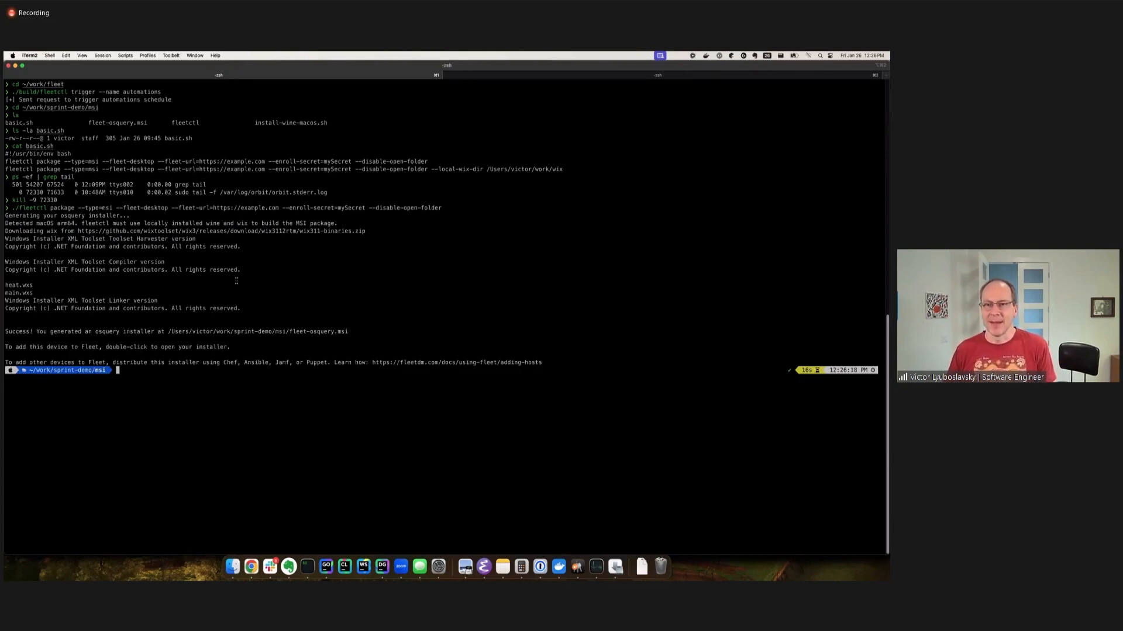
Rerun the fleetctl MSI package command with the same enroll secret, adding --local-wix-dir with the path to the local work/wix folder.
key("Up")
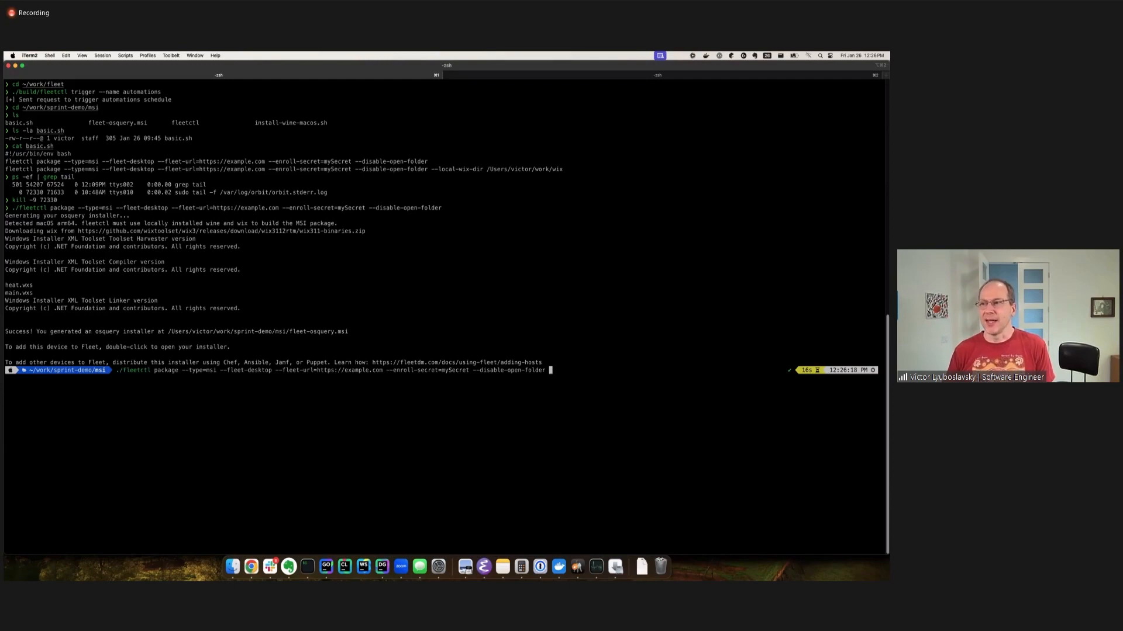
left_click_drag(431, 170, 566, 168)
key("super+c")
left_click(443, 171)
left_click_drag(431, 169, 561, 168)
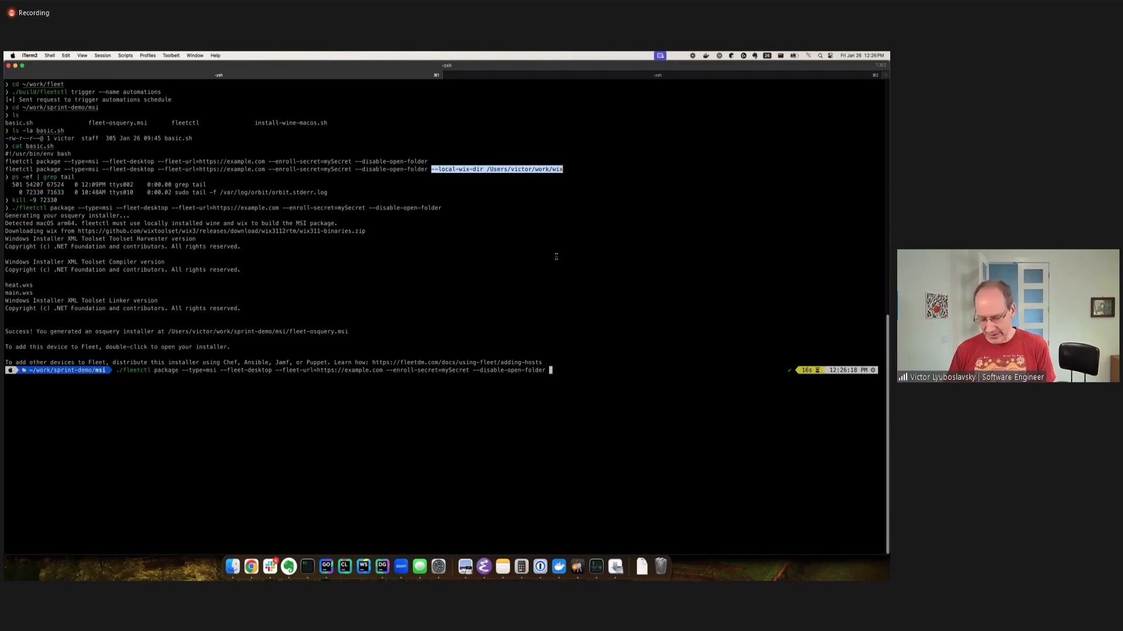
key("super+v")
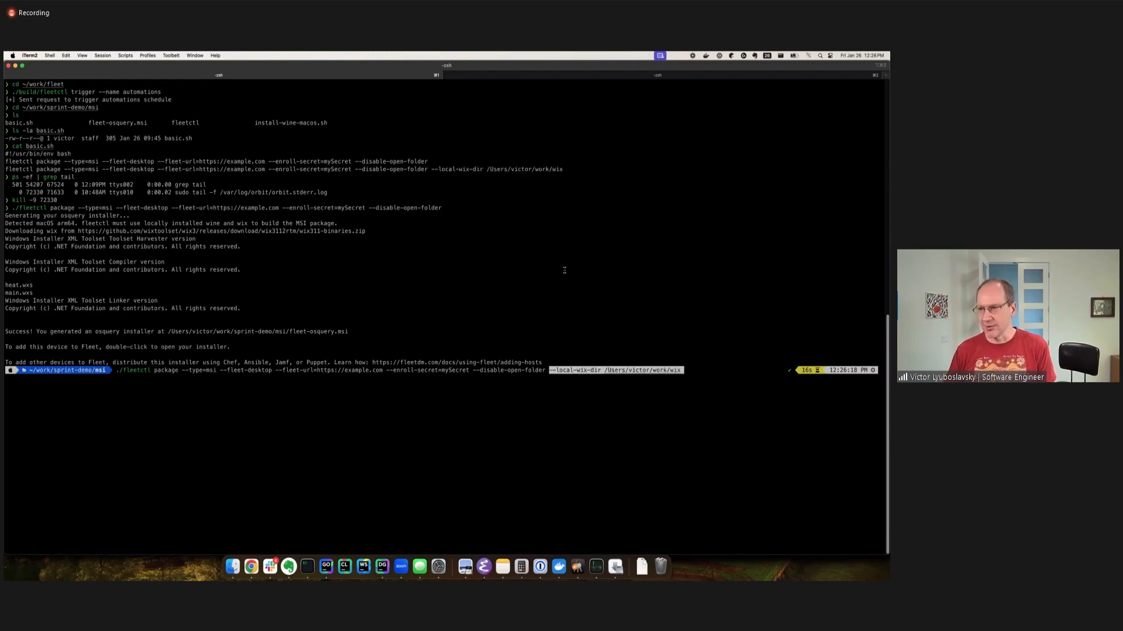
double_click(153, 231)
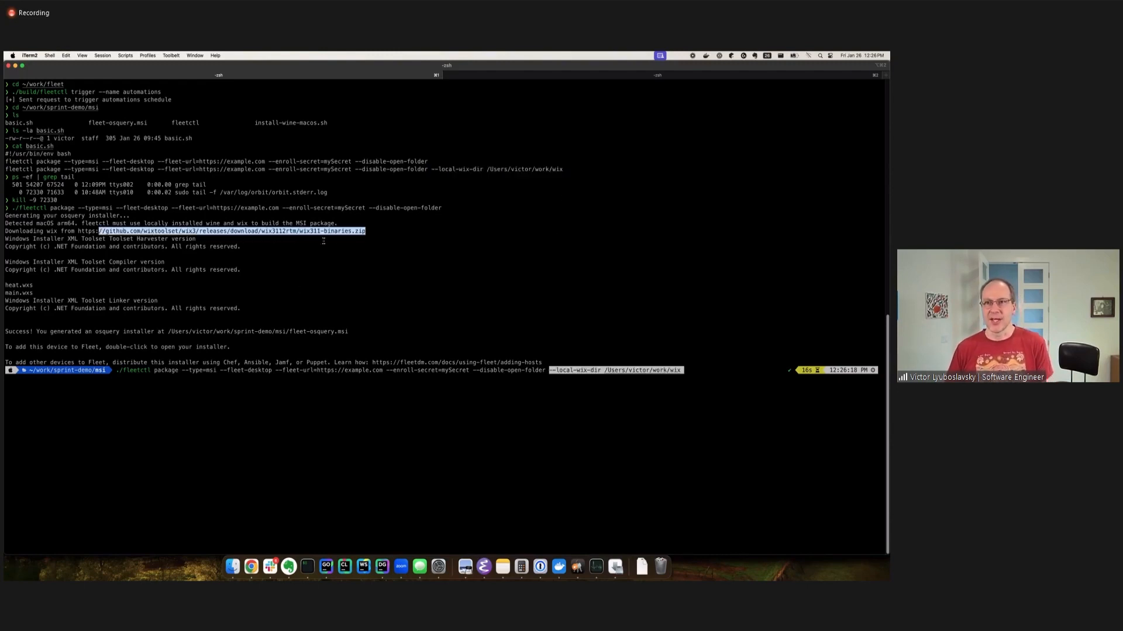
left_click(453, 277)
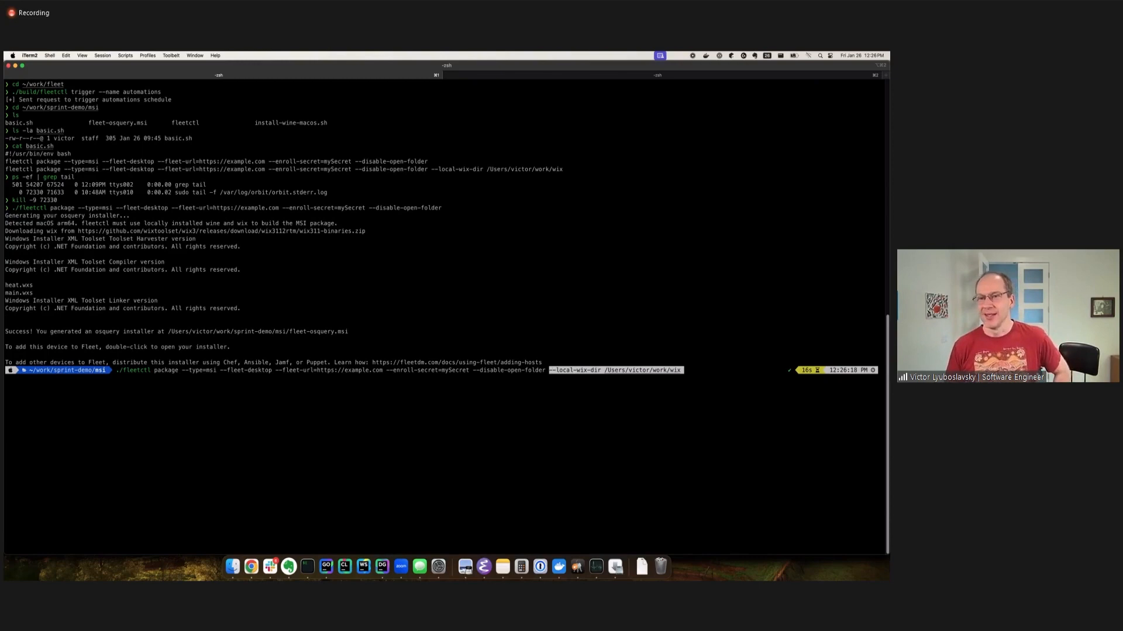
key("Right")
key("Return")
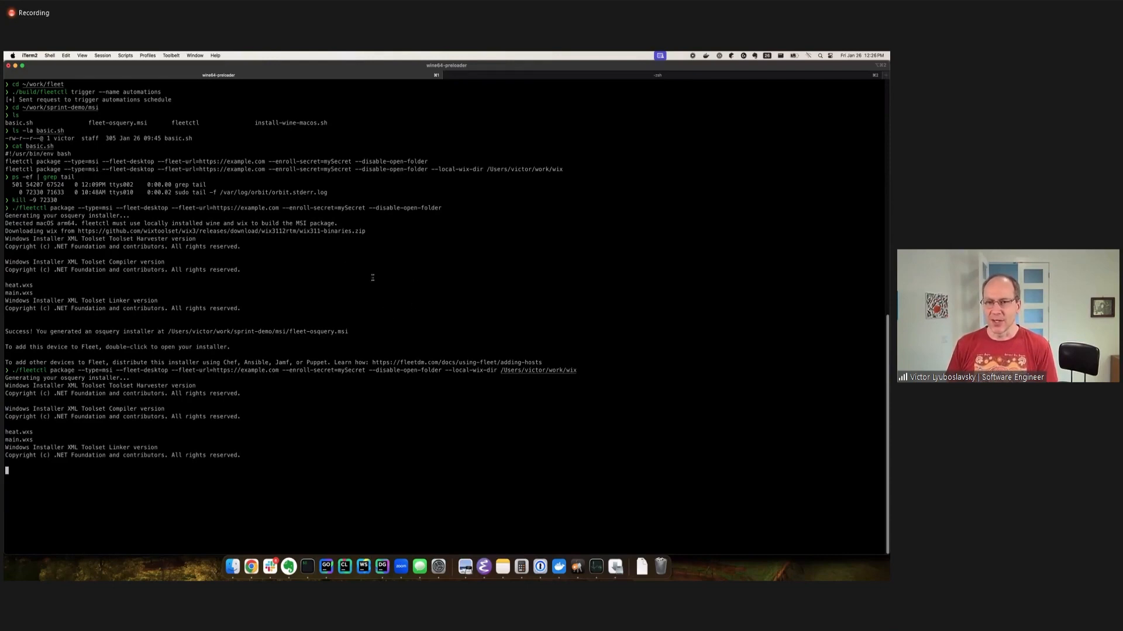
Examine the orbit log in the other terminal session, focusing on the fleetd same-version update warning and the osquery version line.
left_click(481, 76)
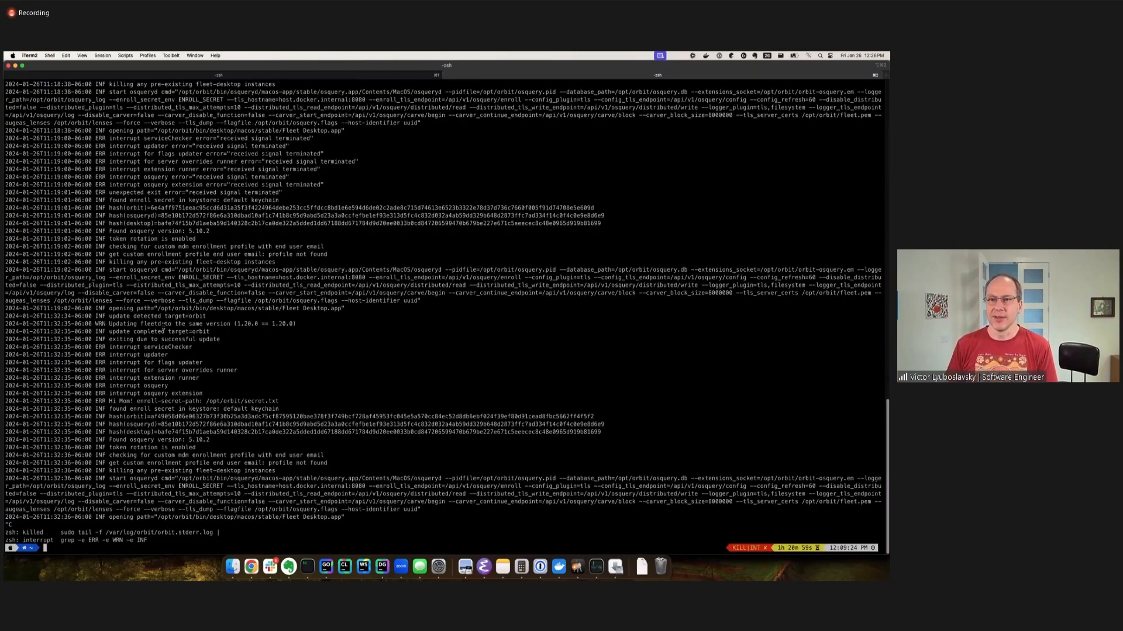
triple_click(160, 324)
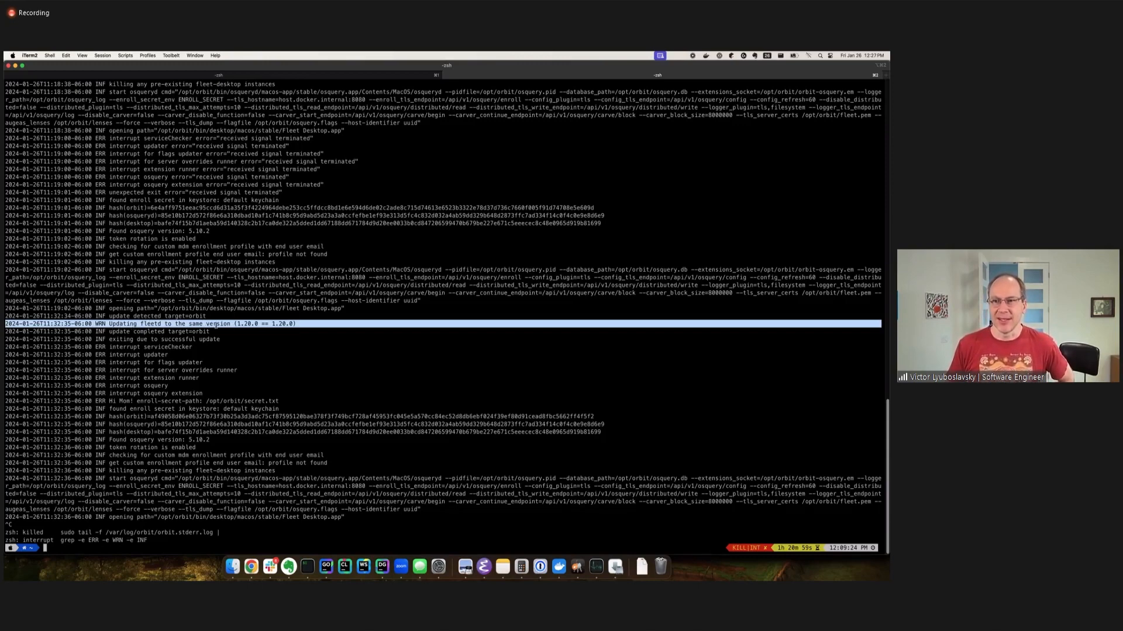
left_click(233, 323)
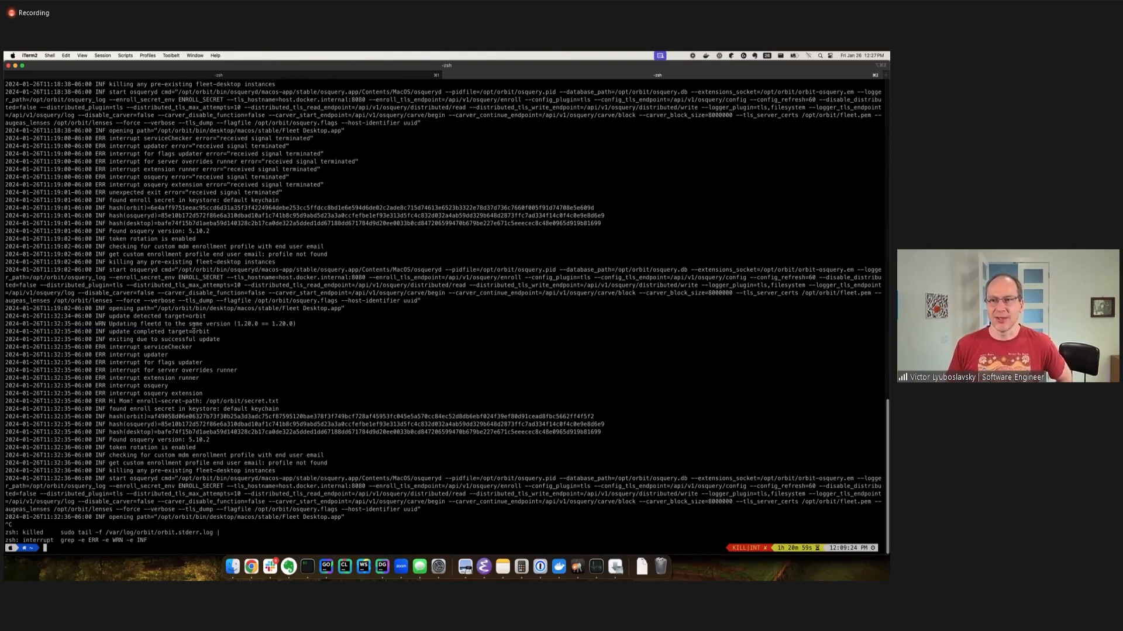
triple_click(193, 325)
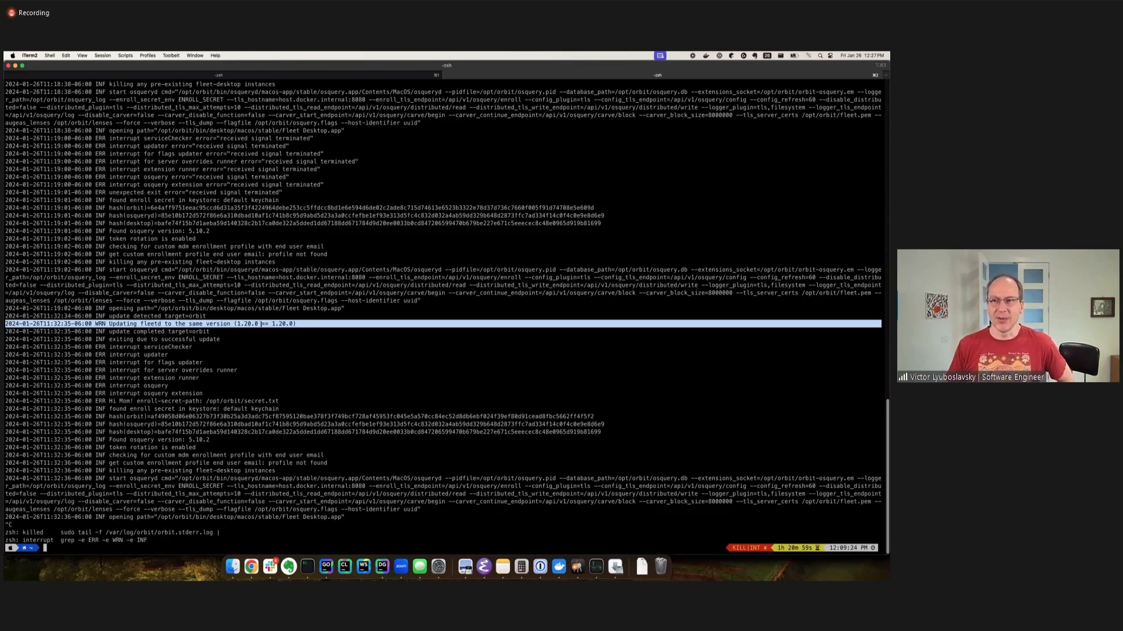
left_click(258, 323)
left_click_drag(236, 324, 258, 325)
triple_click(272, 325)
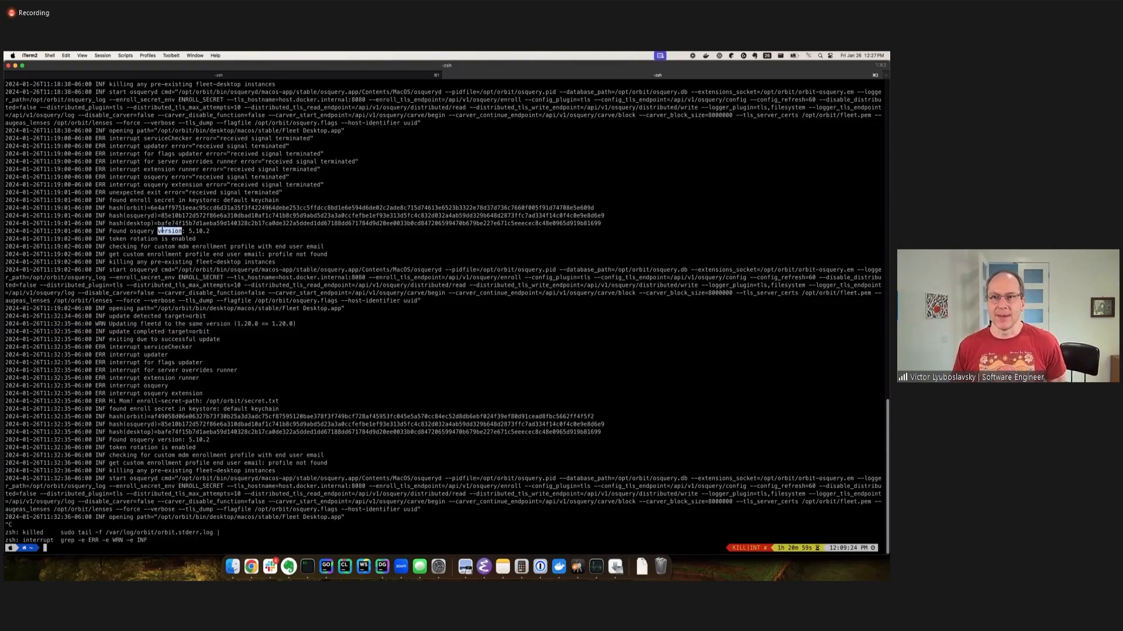
triple_click(163, 231)
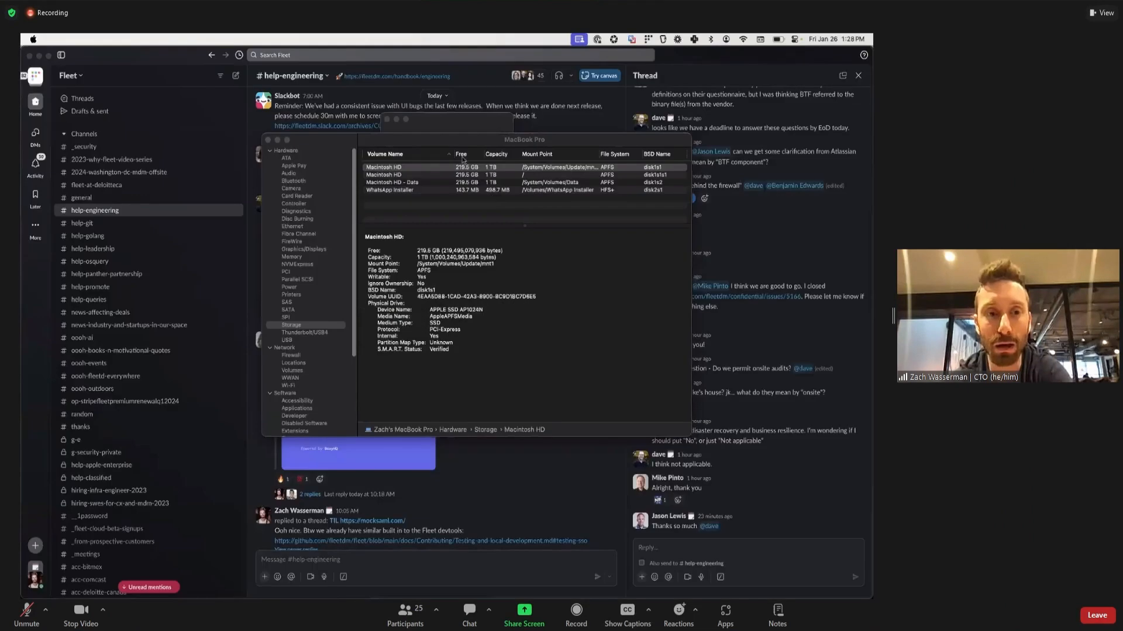
Switch to System Information, reposition its window and show the Hardware overview of the MacBook Pro.
left_click(326, 148)
left_click_drag(326, 148, 309, 173)
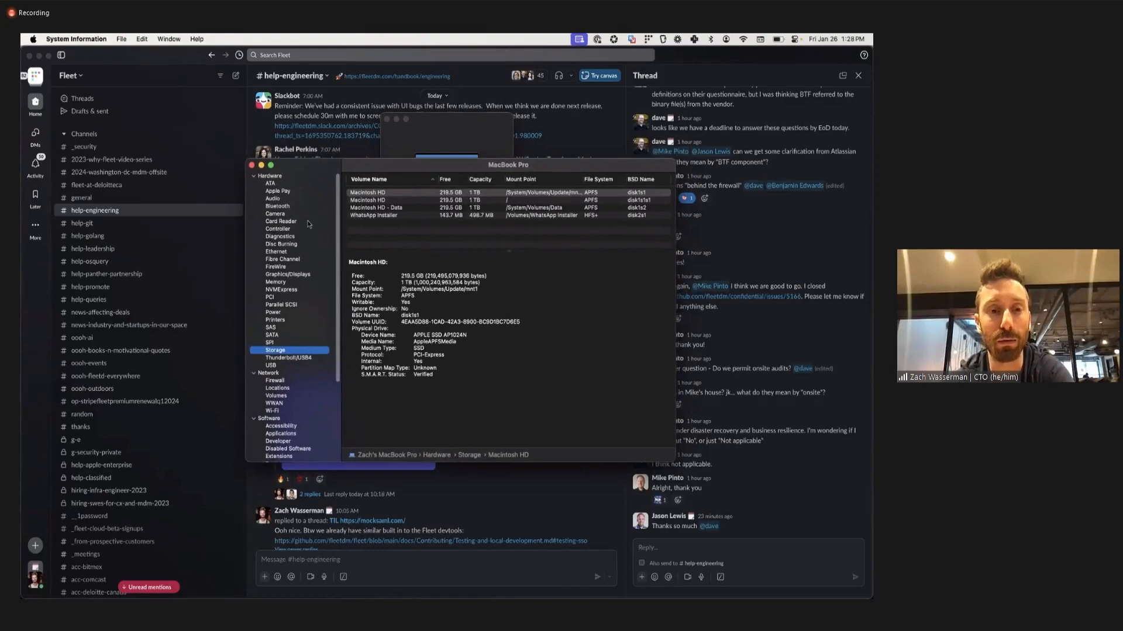
left_click(286, 176)
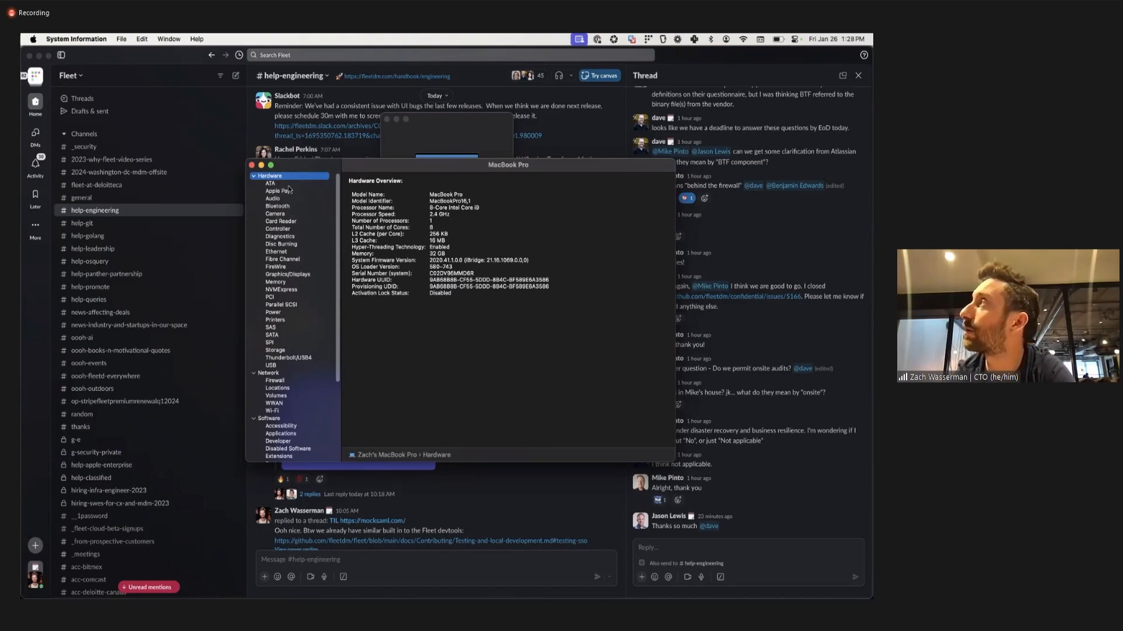
Browse the hardware categories from the overview to Controller and examine the model name, firmware version and boot UUID.
key("Down")
key("Down")
key("Down")
key("Down")
key("Down")
key("Down")
key("Down")
key("Down")
key("Down")
key("Down")
key("Down")
key("Down")
key("Up")
key("Up")
key("Up")
key("Up")
key("Up")
key("Up")
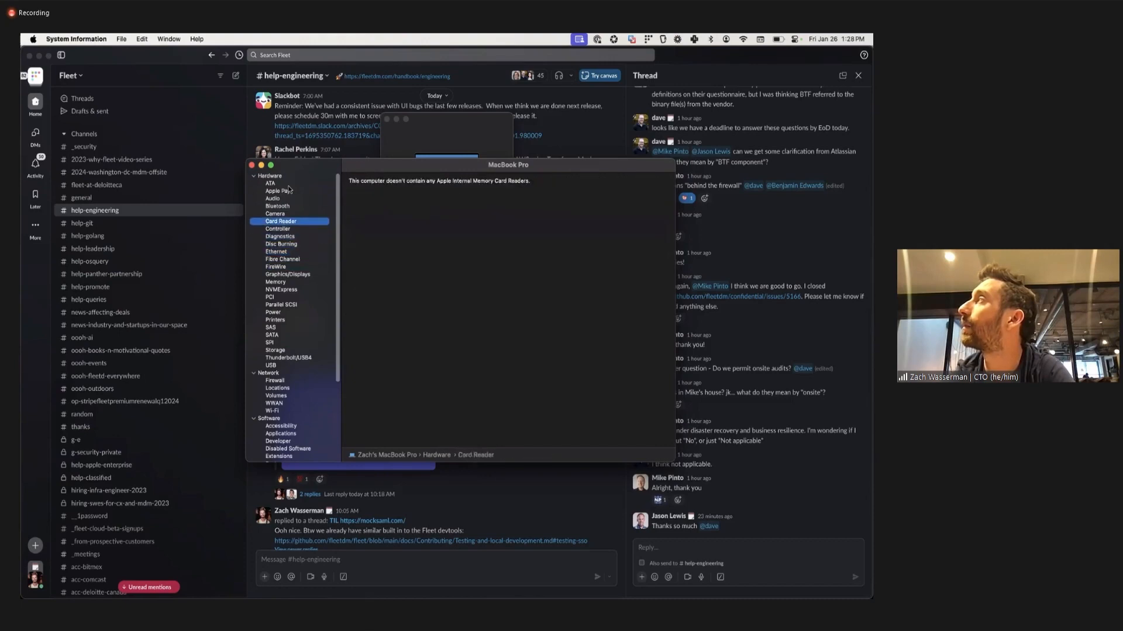
key("Down")
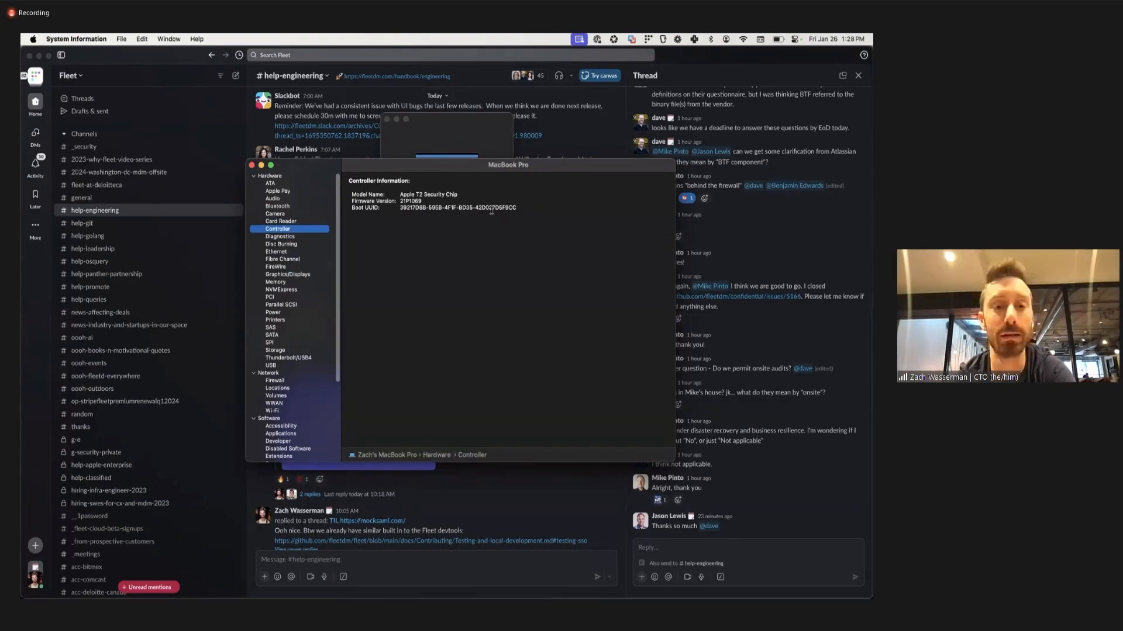
left_click_drag(517, 207, 380, 195)
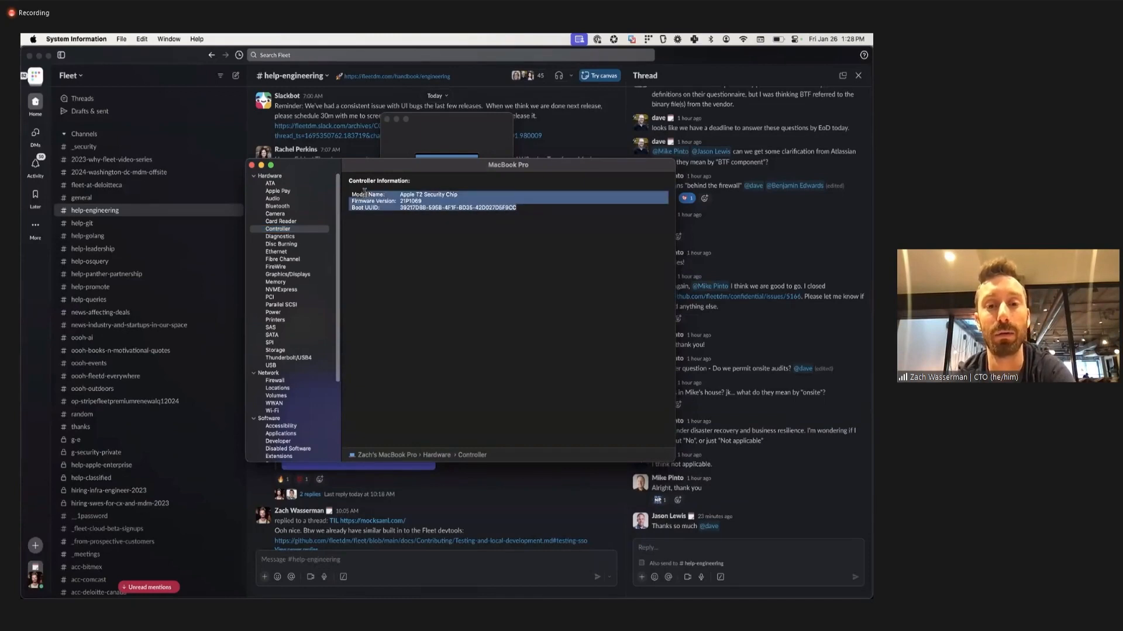
left_click(366, 193)
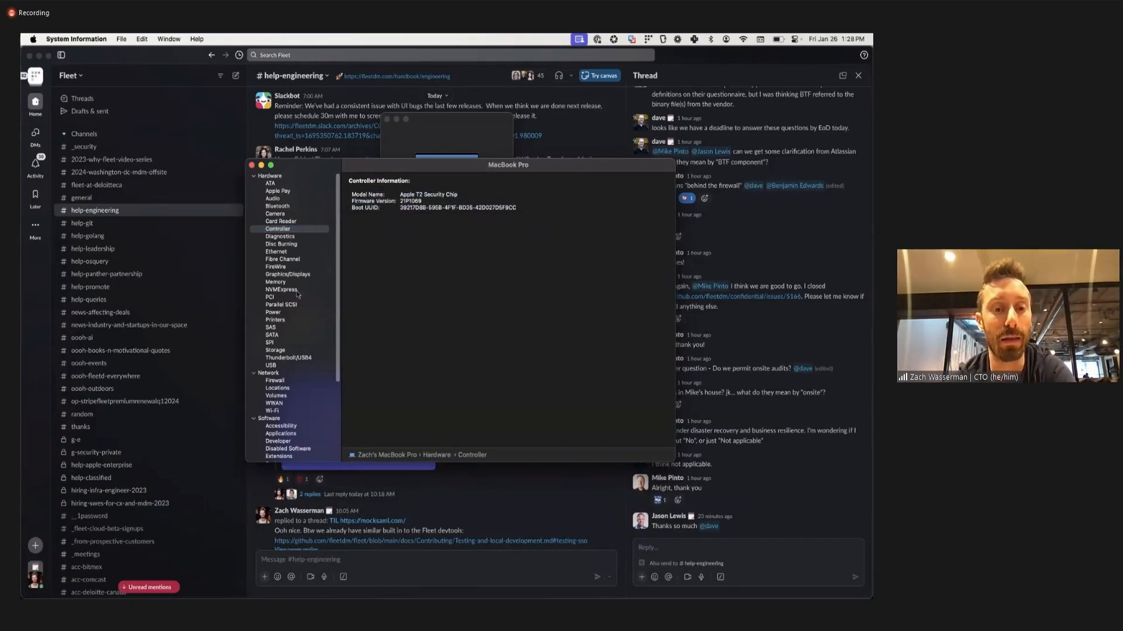
View the Intel UHD Graphics 630 details under Graphics/Displays and the battery information under Power.
scroll(328, 353, "down", 2)
scroll(328, 353, "up", 1)
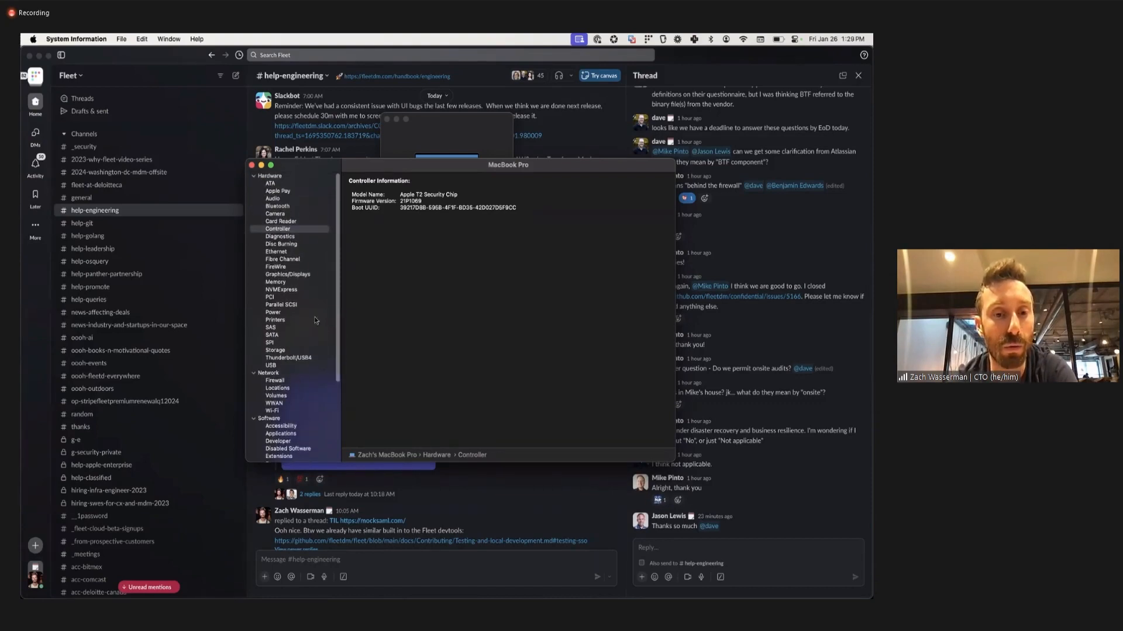
left_click(296, 274)
left_click(418, 200)
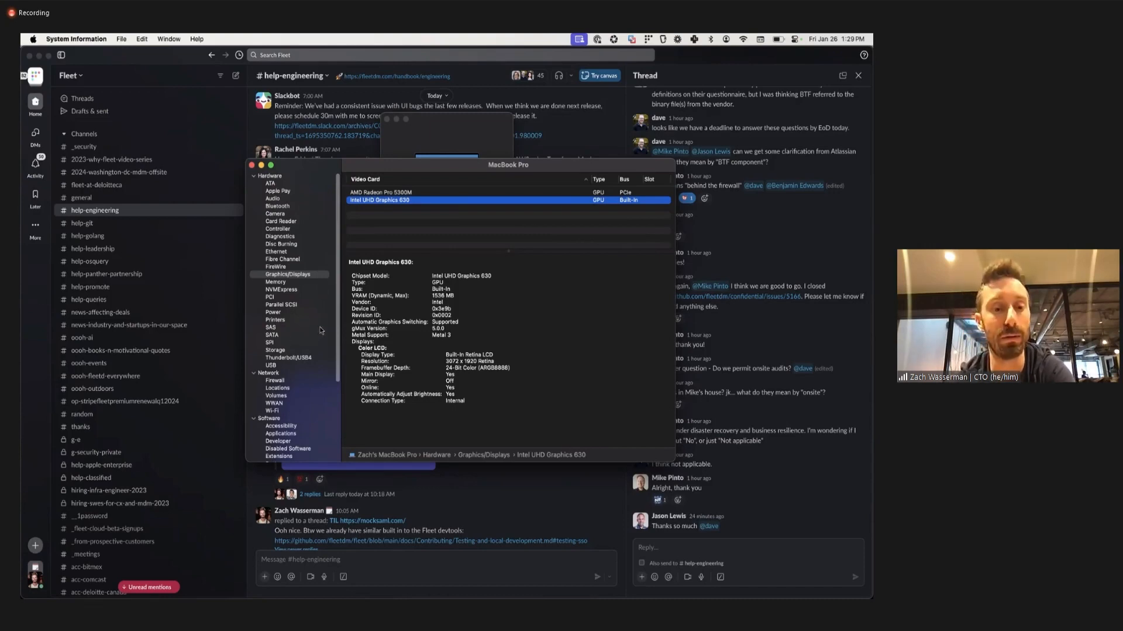
left_click(290, 313)
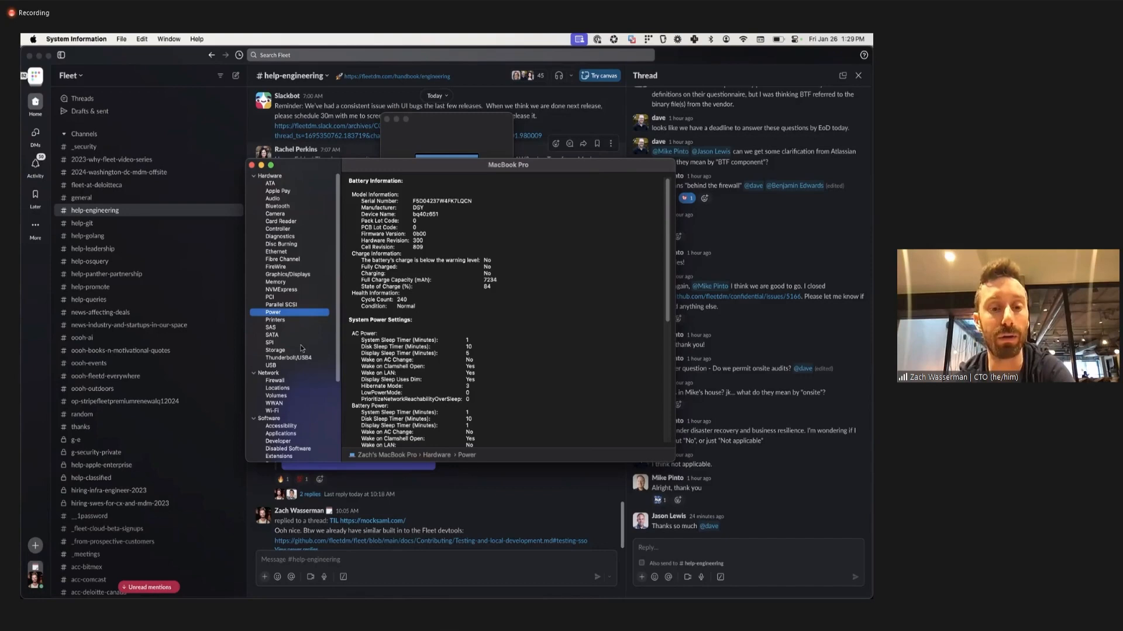
scroll(298, 361, "down", 5)
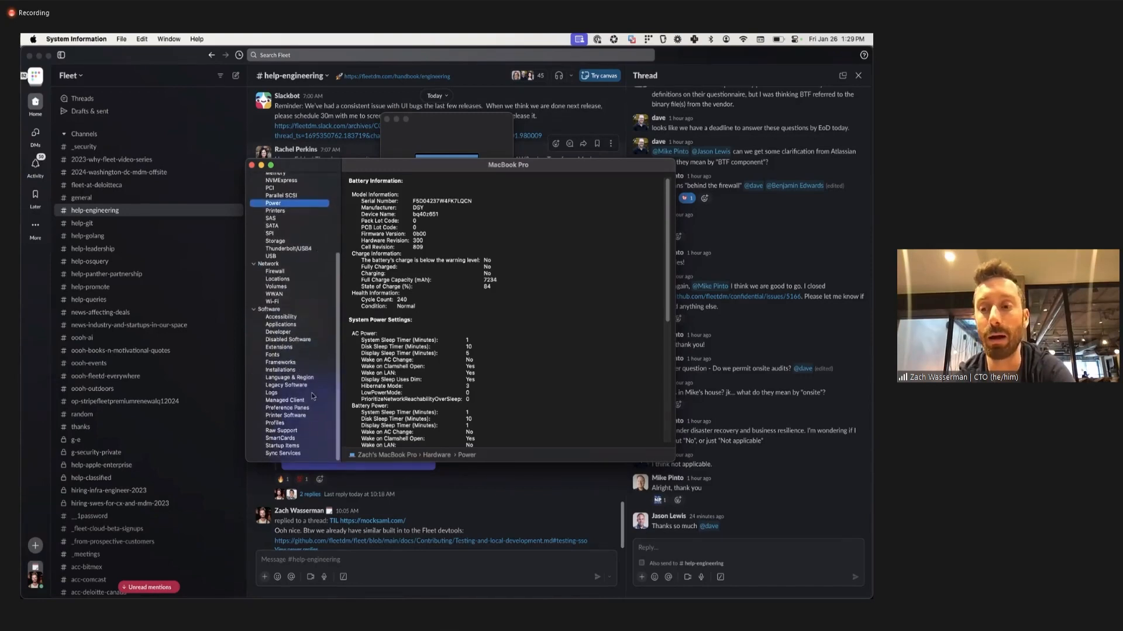
scroll(329, 343, "up", 5)
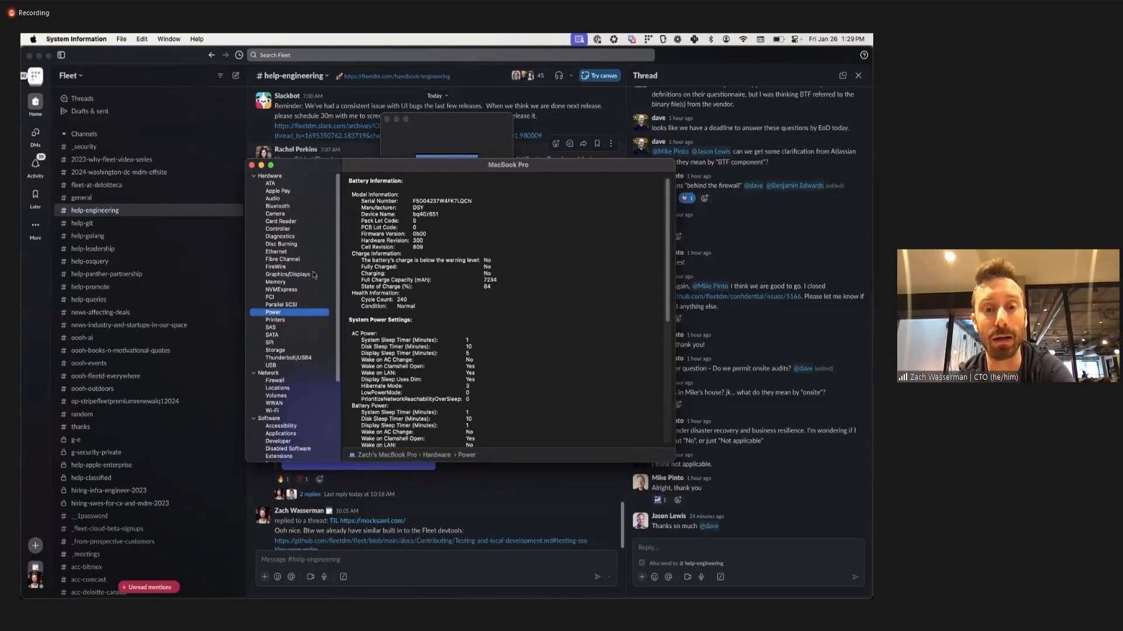
Go back up through the hardware categories from Graphics/Displays past Ethernet and show the Controller information again.
left_click(313, 274)
key("Up")
key("Up")
key("Up")
key("Up")
key("Up")
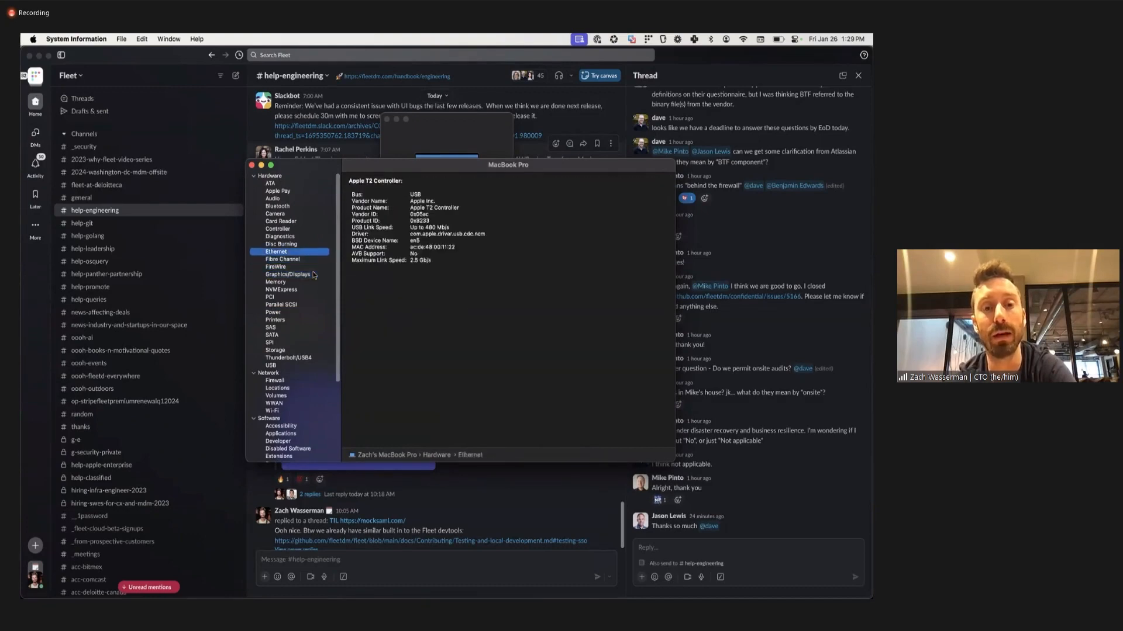
key("Down")
key("Up")
key("Up")
key("Up")
key("Up")
key("Up")
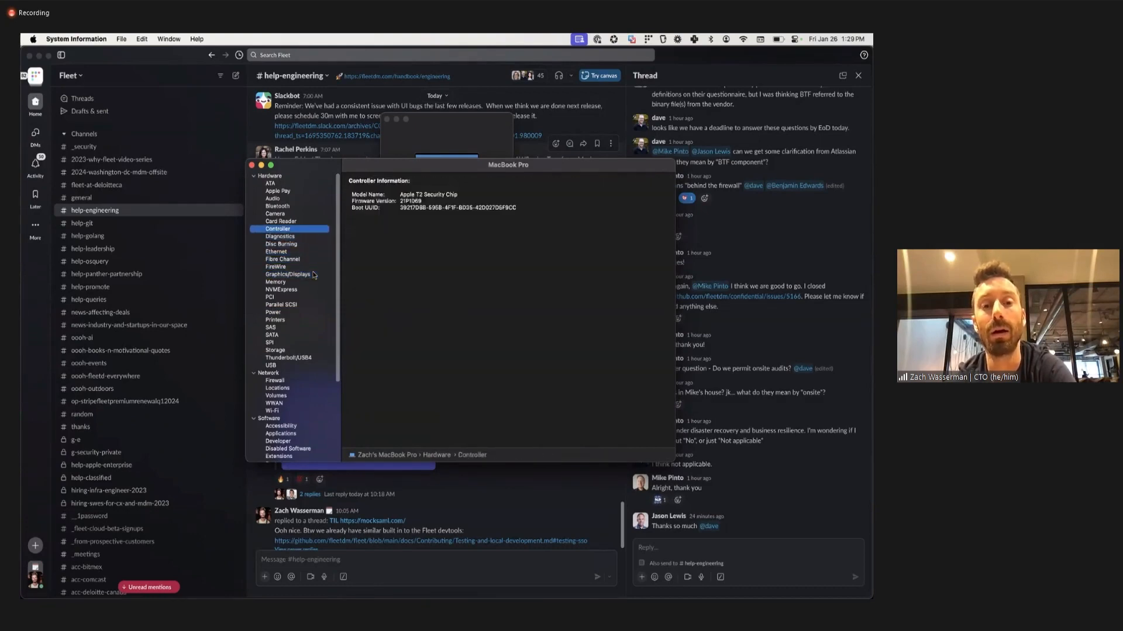